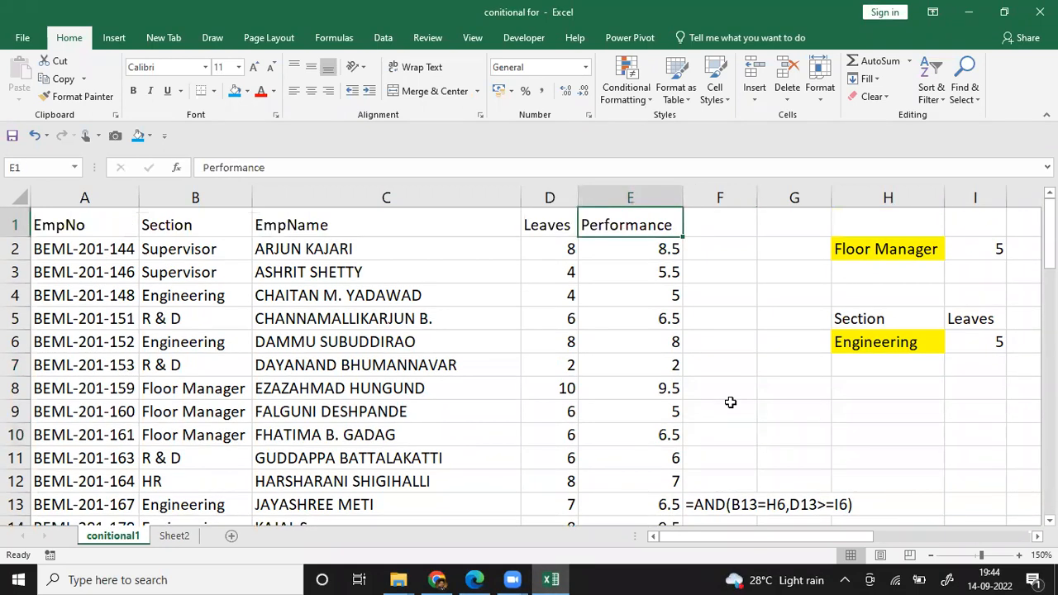
Step: Examine the Performance column and the Section and Leaves criteria in cells H6 and I6
key("Down")
key("Down")
key("Down")
key("Down")
key("Down")
key("Down")
key("Down")
key("Down")
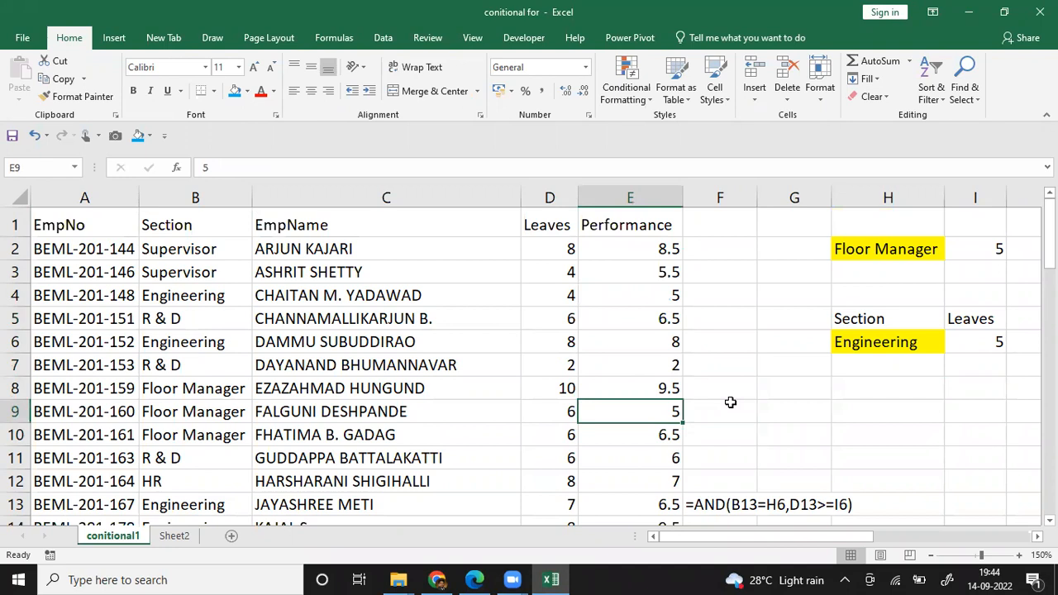
key("Right")
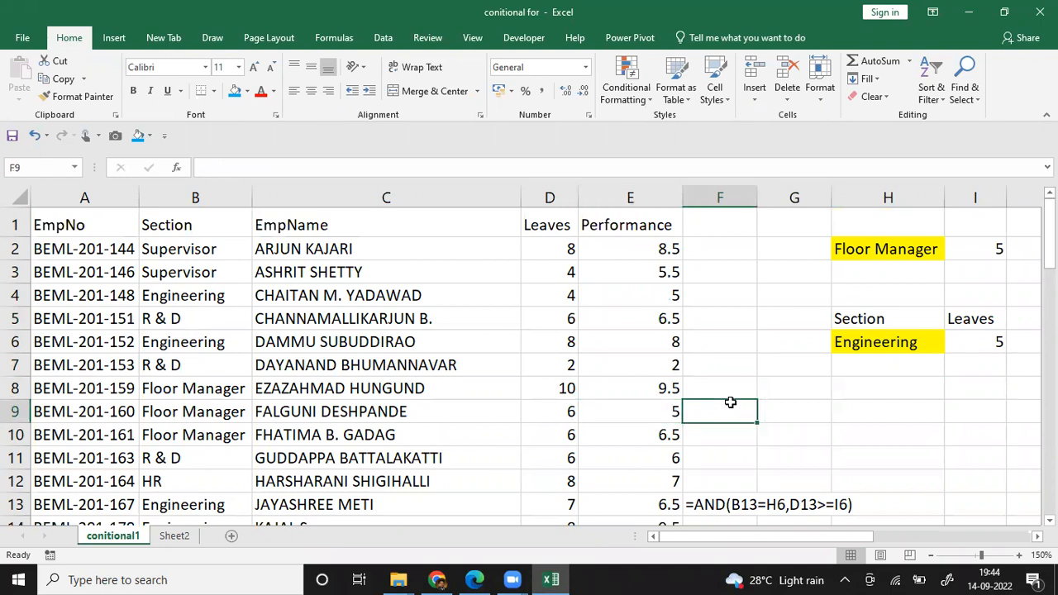
key("Right")
key("Right")
key("Up")
key("Up")
key("Up")
key("Right")
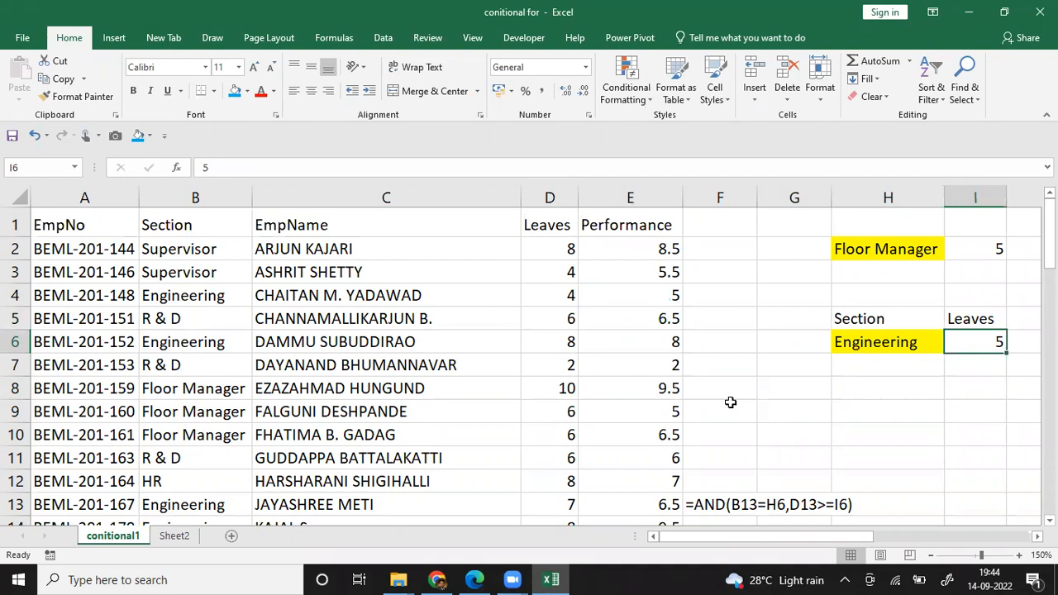
key("Left")
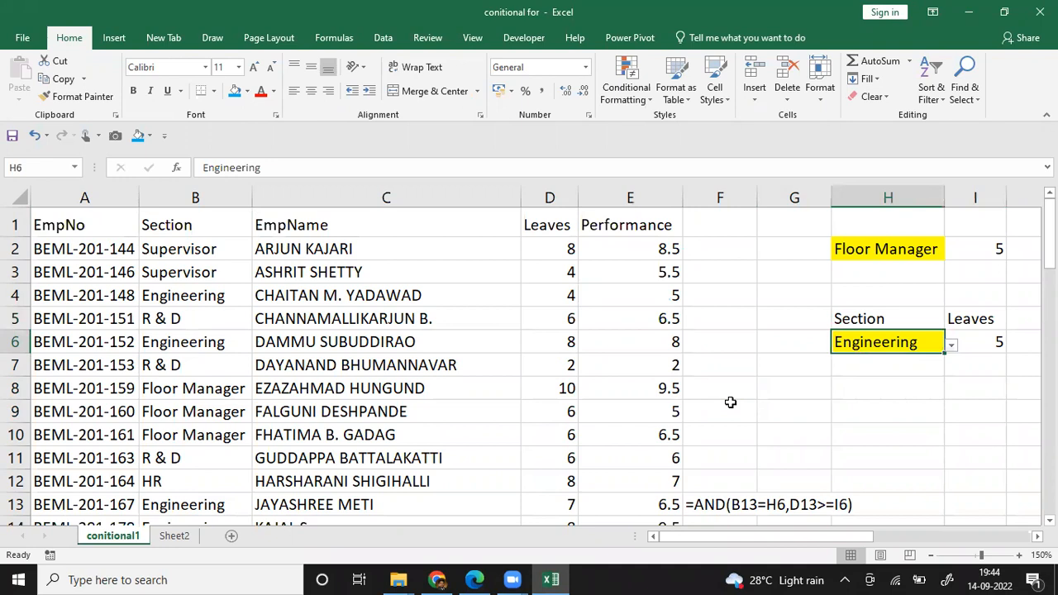
Step: Remove the leading apostrophe from cell F13 so that =AND(B13=H6,D13>=I6) is entered as a live formula
key("Down")
key("Down")
key("Down")
key("Down")
key("Left")
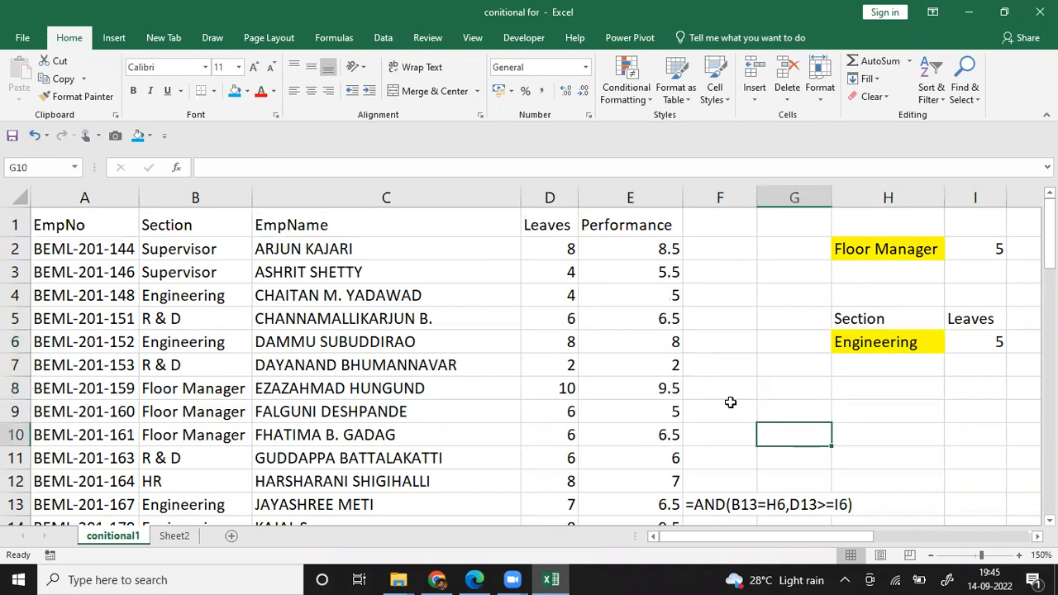
key("Down")
key("Down")
key("Down")
key("Left")
key("F2")
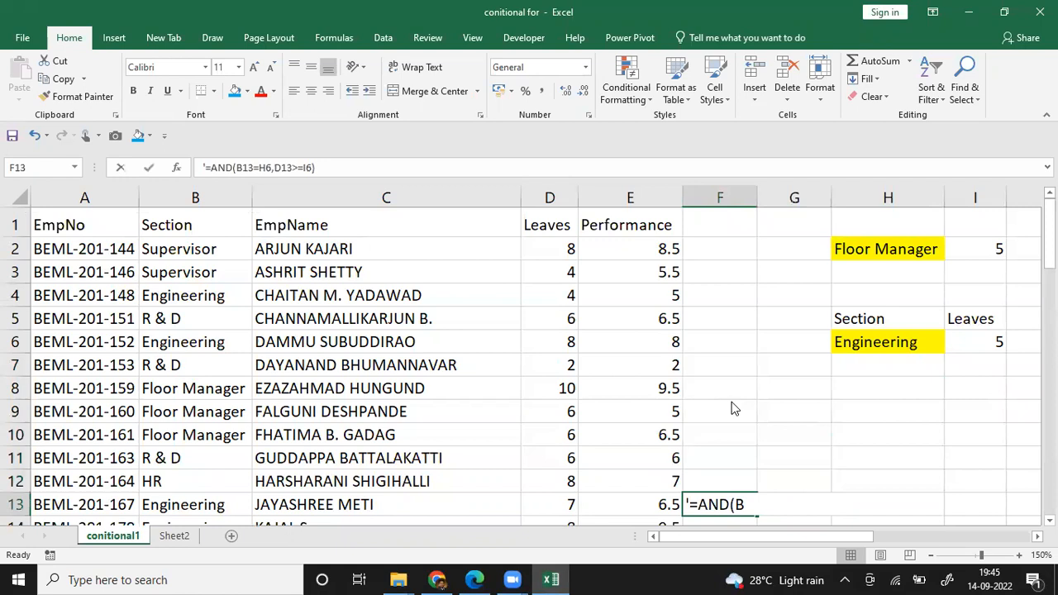
key("Left")
key("Left")
key("Left")
key("Left")
key("Left")
key("Left")
key("Left")
key("Left")
key("Left")
key("Left")
key("Left")
key("Left")
key("Left")
key("Left")
key("Left")
key("Left")
key("Left")
key("Left")
key("Left")
key("Left")
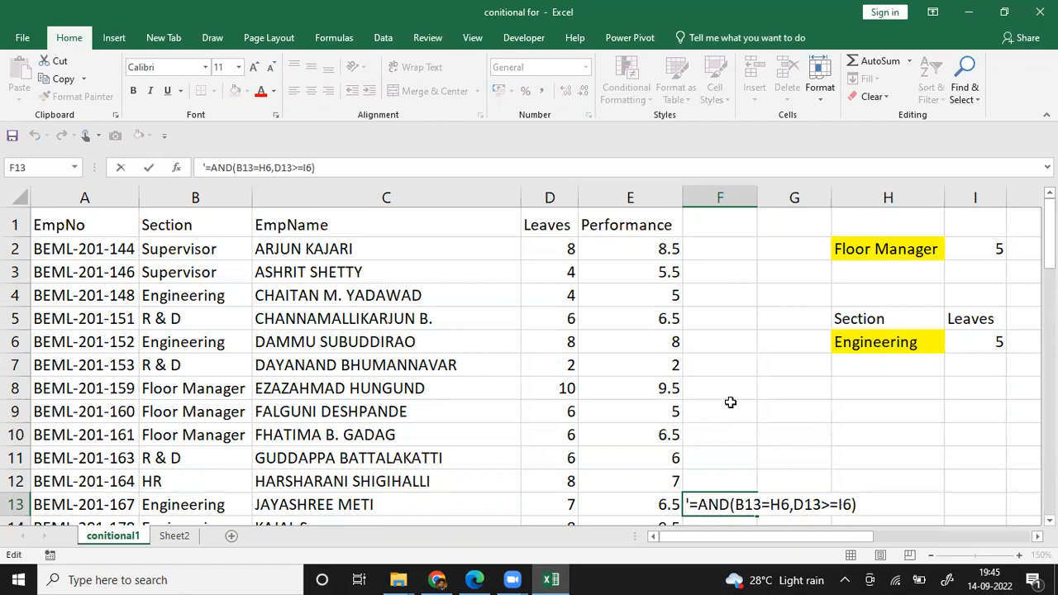
key("Delete")
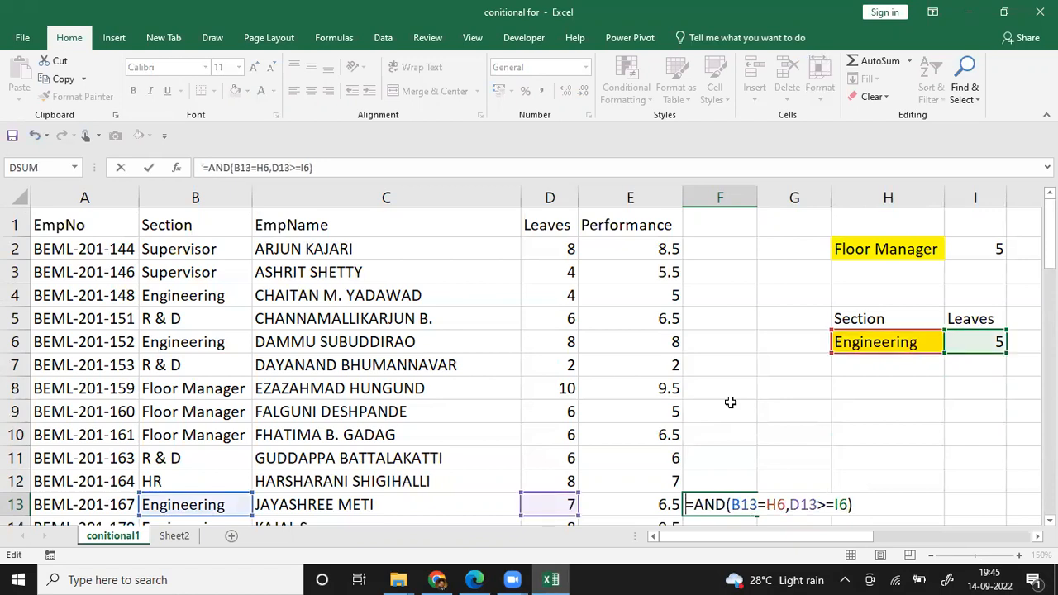
key("Return")
Step: Set the Leaves criterion in cell I6 to 8
key("Up")
key("Up")
key("Up")
key("Right")
key("Right")
key("Up")
key("Up")
key("Up")
key("Right")
key("Right")
key("Up")
key("Up")
key("Up")
key("Left")
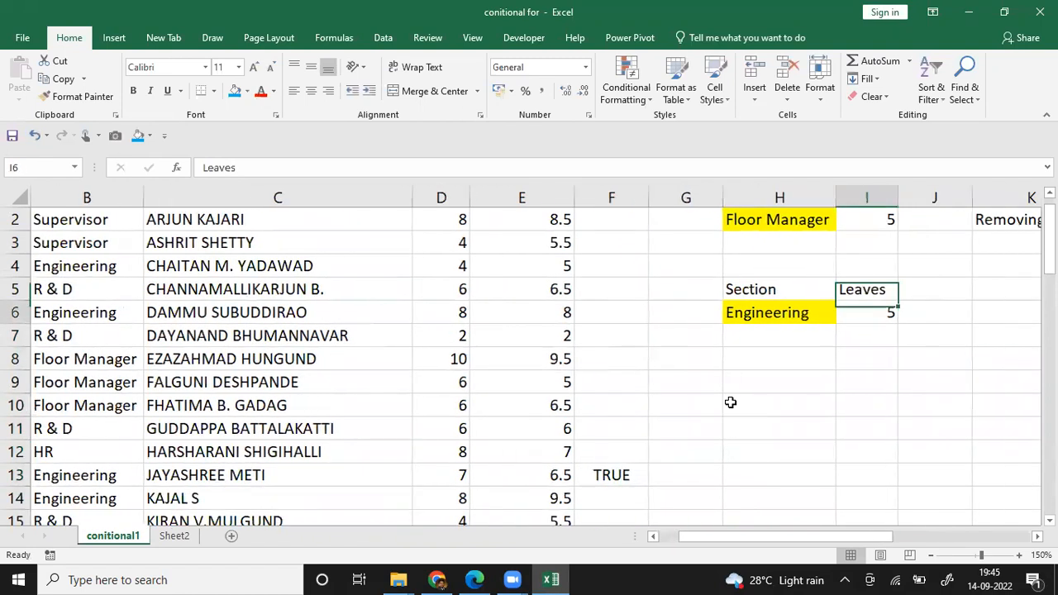
key("Down")
type("8")
key("Return")
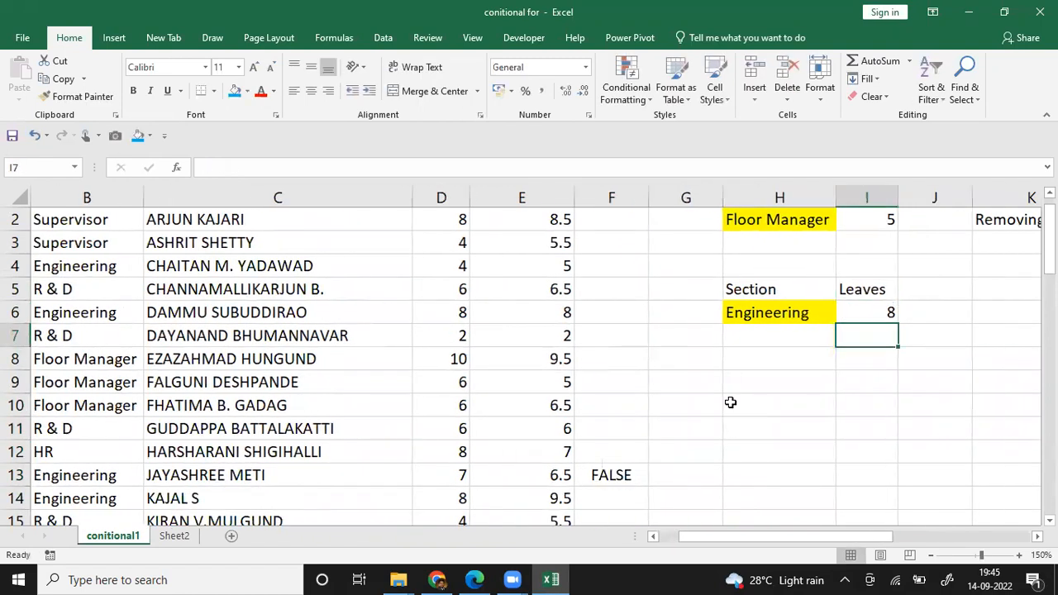
Step: Compare the section, leaves and performance values in row 13 with the AND formula's result in F13
key("Left")
key("Down")
key("Left")
key("Down")
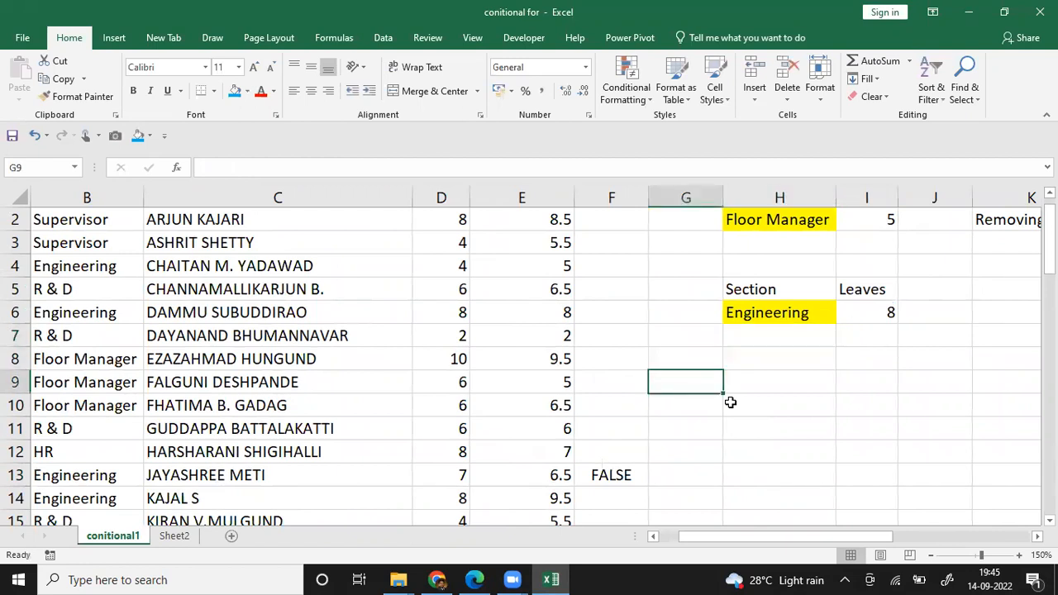
key("Left")
key("Down")
key("Left")
key("Down")
key("Down")
key("Down")
key("Left")
key("Left")
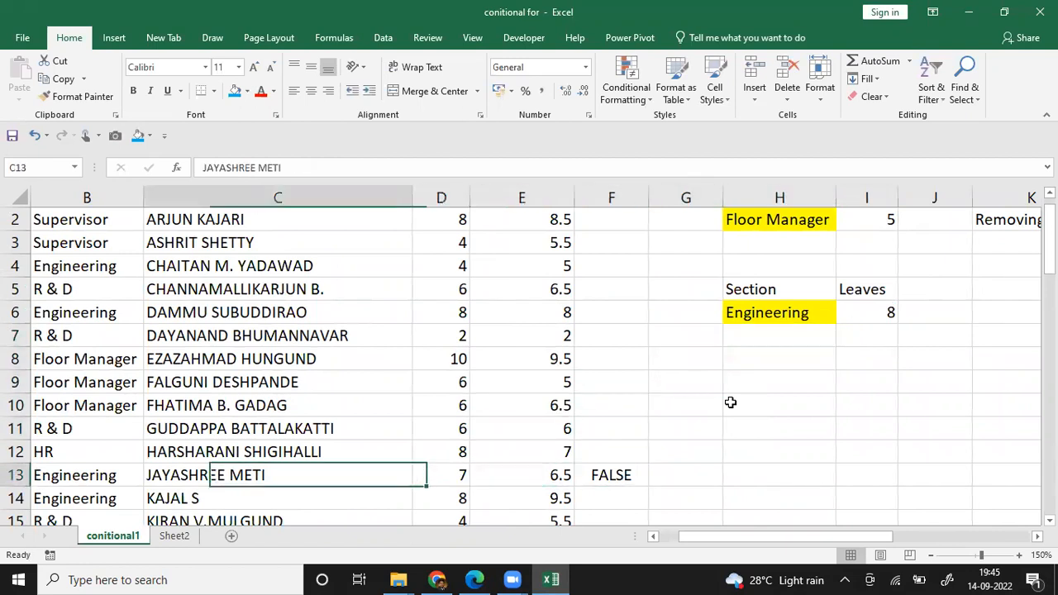
key("Left")
key("Left")
key("Right")
key("Right")
key("Right")
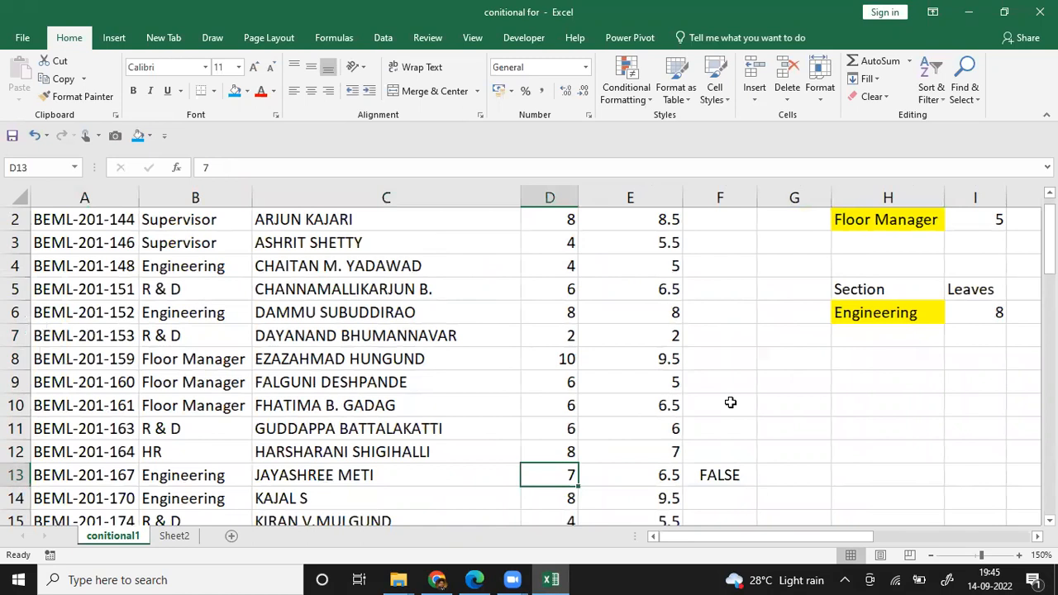
key("Right")
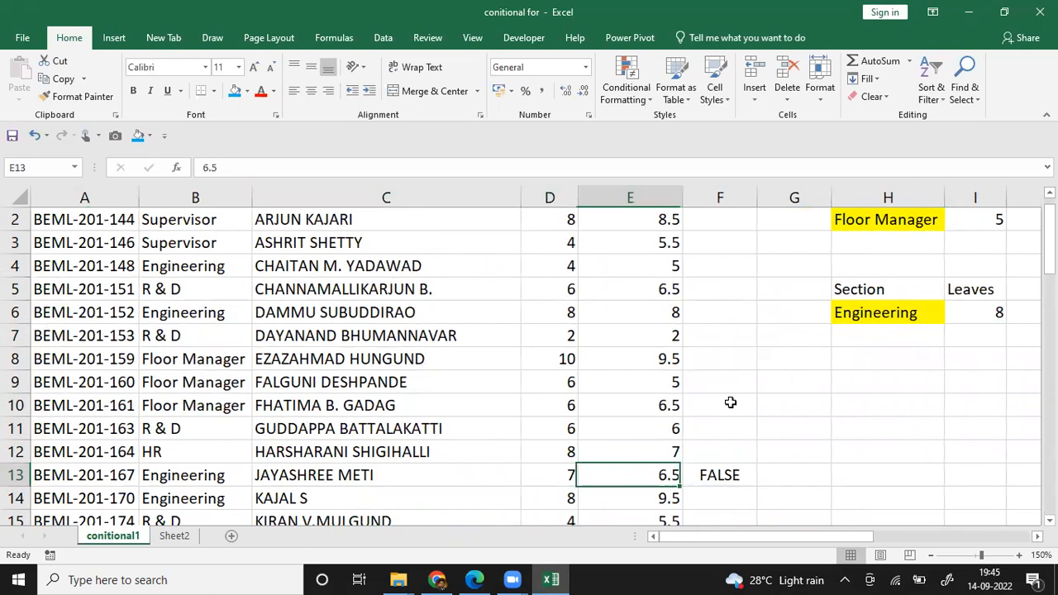
key("Right")
Step: Turn the formula in F13 back into text with a leading apostrophe and copy =AND(B13=H6,D13>=I6)
double_click(753, 346)
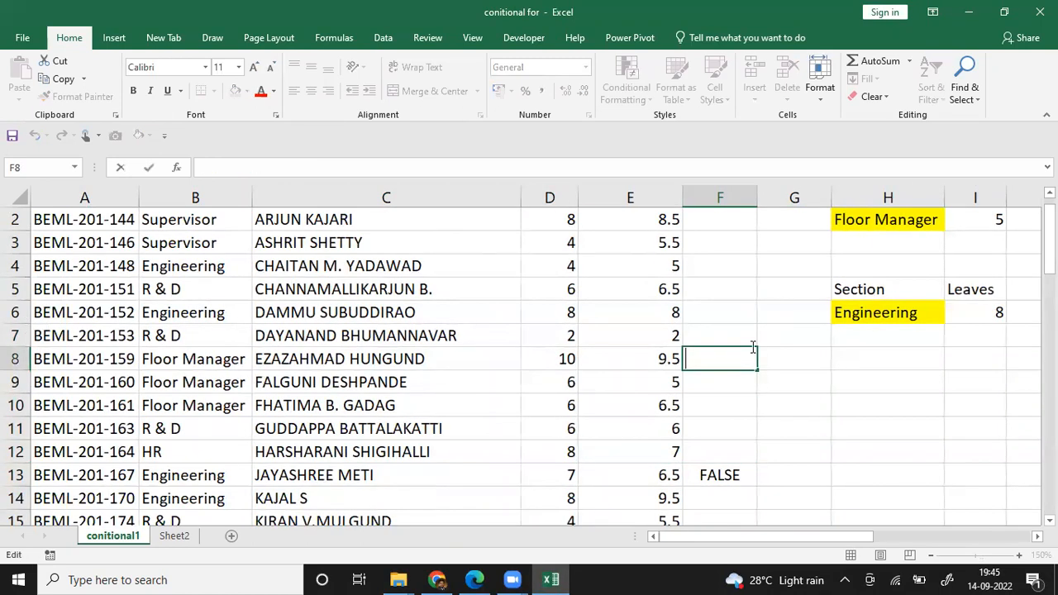
key("Return")
key("Down")
key("Down")
key("Down")
key("Down")
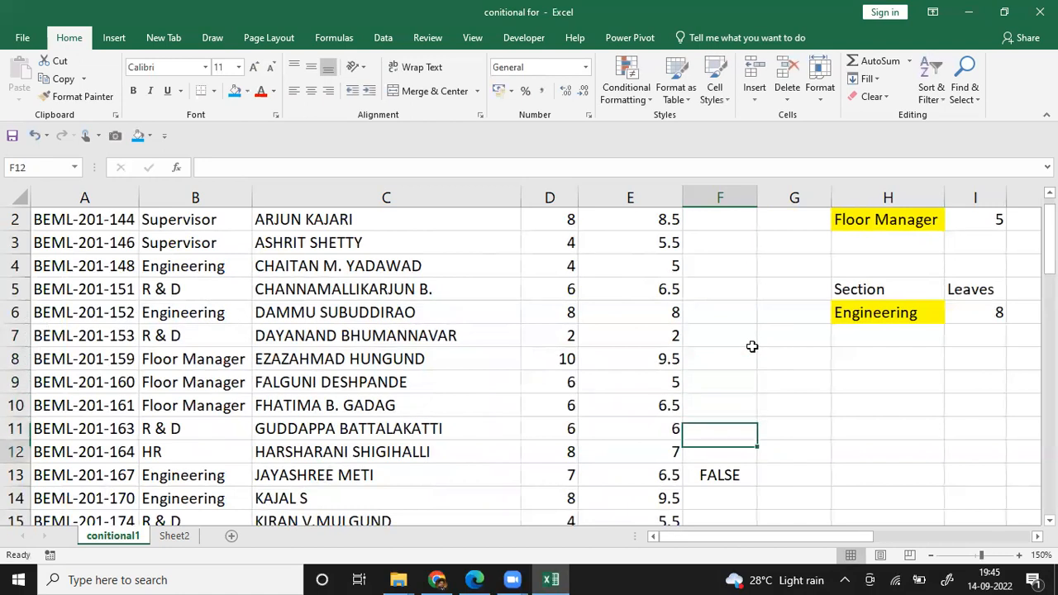
key("F2")
key("Left")
key("Left")
key("Left")
key("Left")
key("Left")
key("Left")
key("Left")
key("Left")
key("Left")
key("Left")
key("Left")
key("Left")
key("Left")
key("Left")
key("Left")
key("Left")
key("Left")
key("Left")
key("Left")
key("Left")
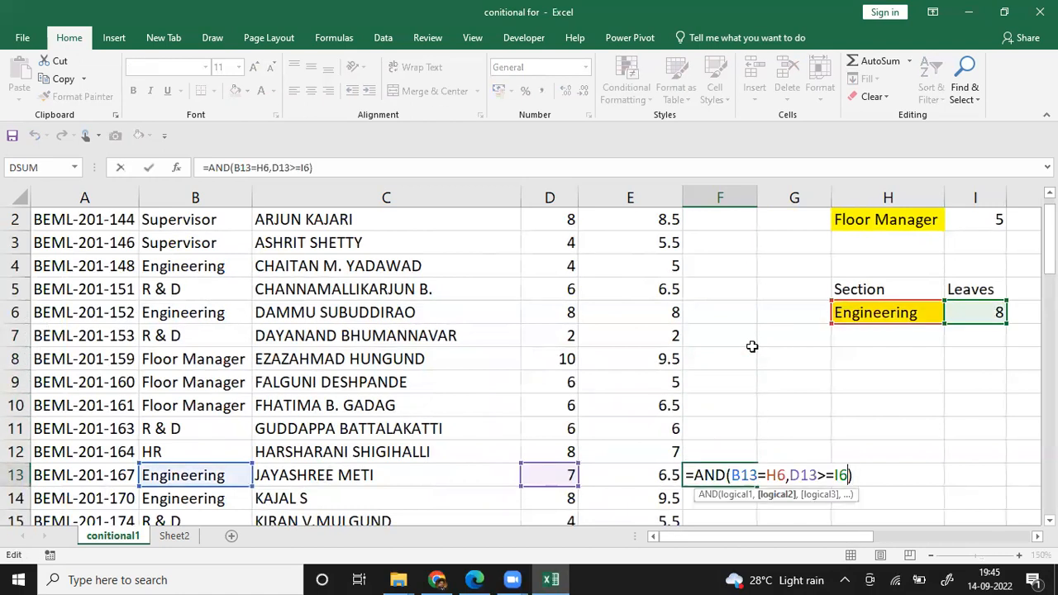
type("'")
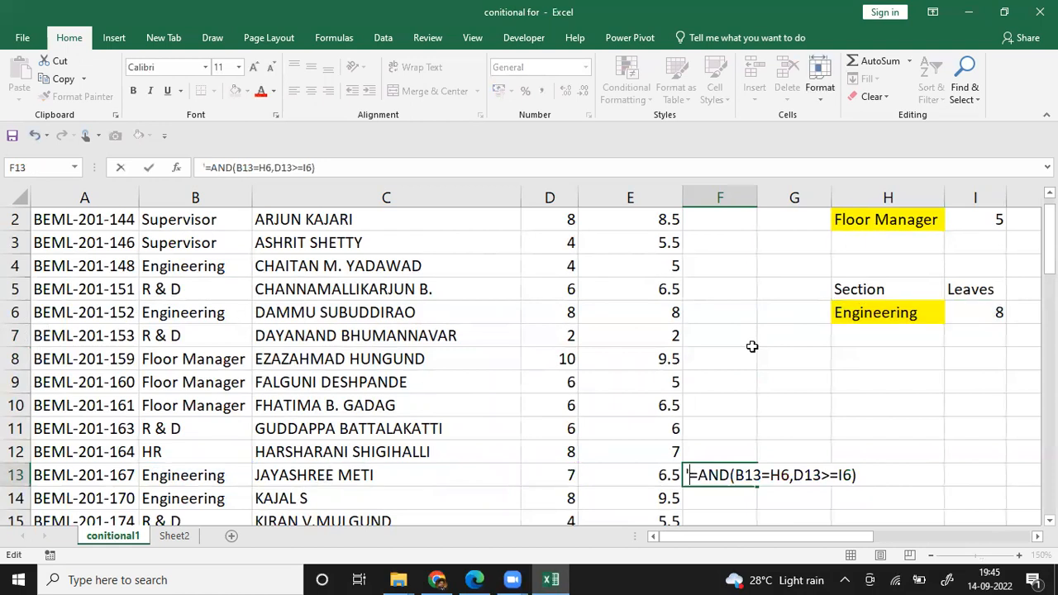
key("shift+End")
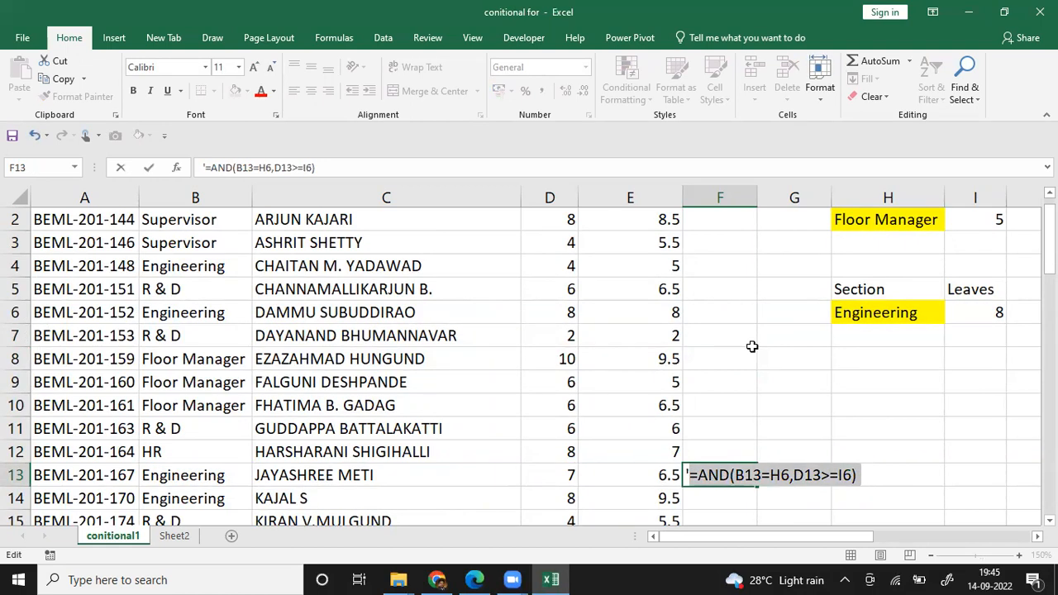
key("ctrl+c")
key("Return")
Step: Create a new conditional formatting rule for cell B2 that uses a formula to determine which cells to format
key("Up")
key("Up")
key("Up")
key("Left")
key("Left")
key("Left")
key("Left")
key("Left")
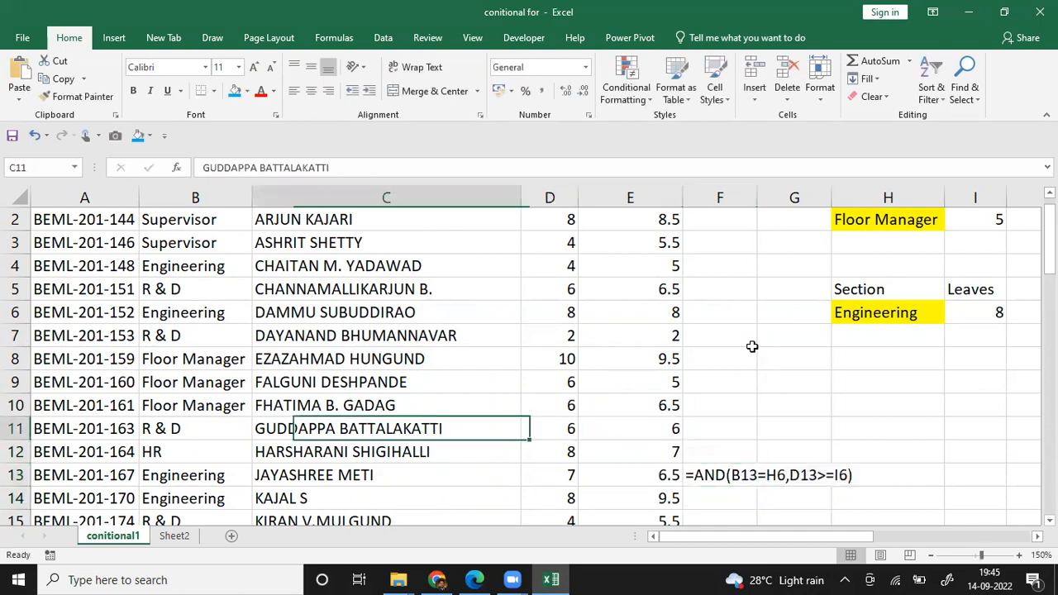
key("Right")
key("Up")
key("ctrl+Up")
key("Down")
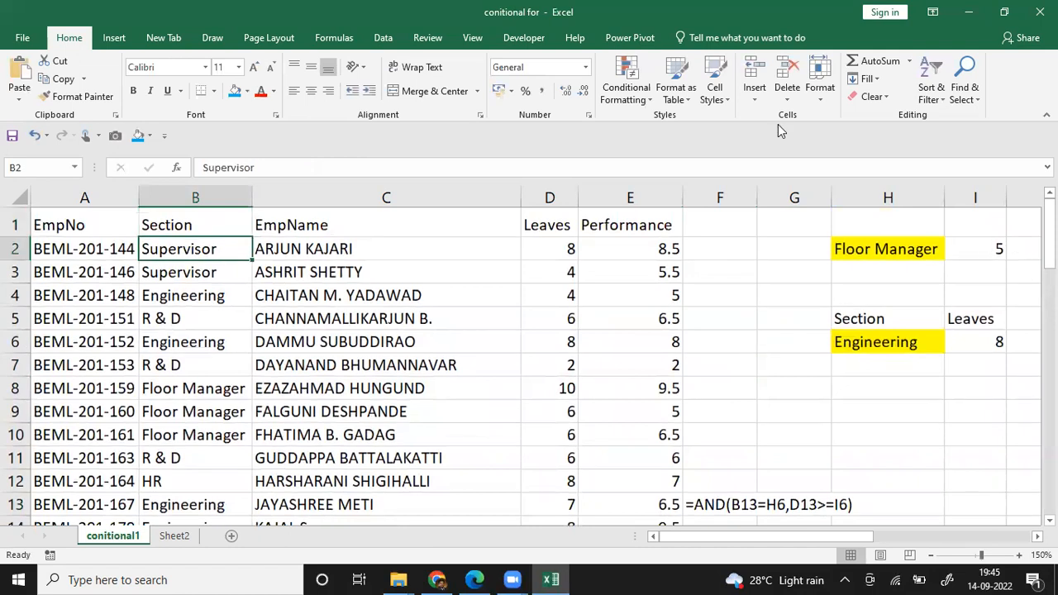
left_click(632, 91)
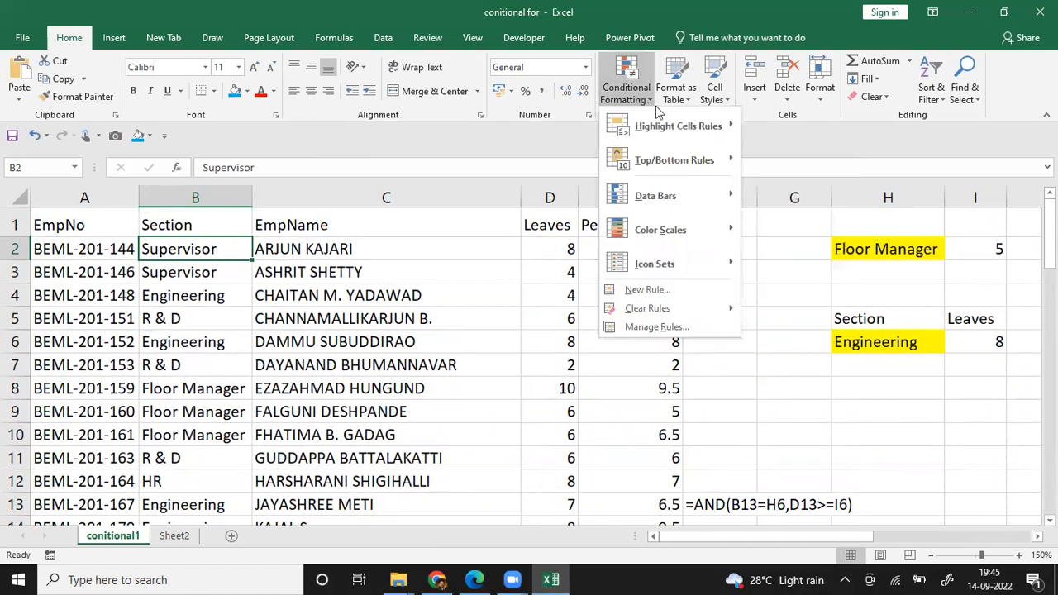
left_click(666, 326)
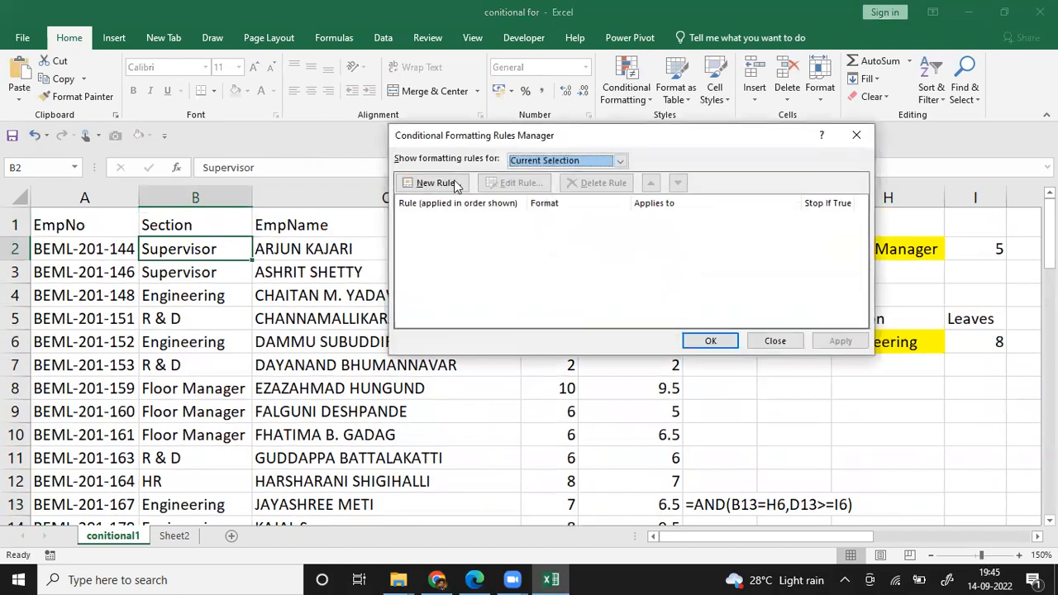
left_click(448, 180)
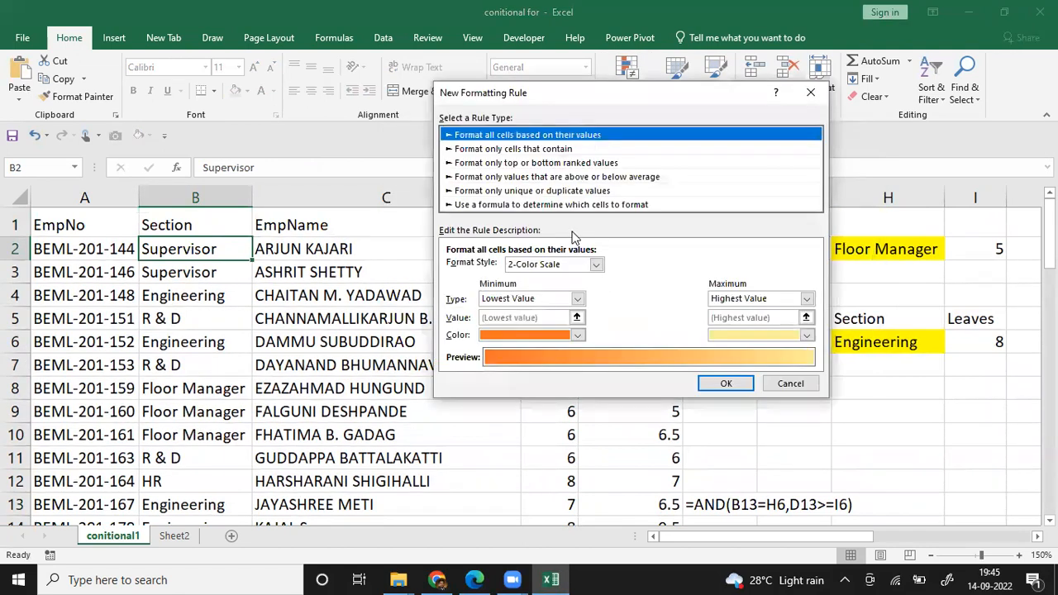
left_click(554, 205)
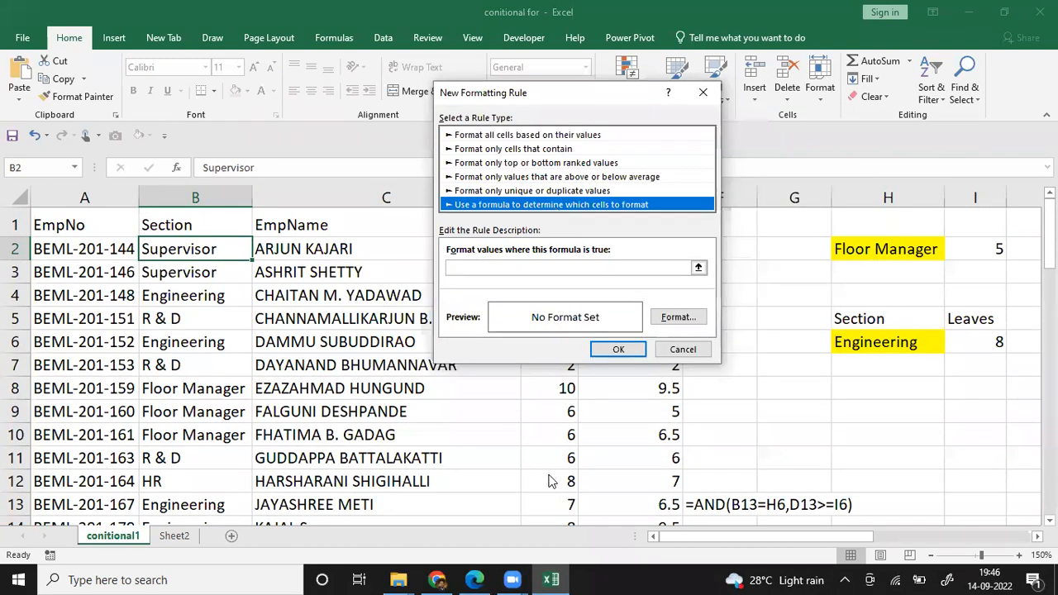
Step: Begin the rule formula with =and($B2=$H$6, comparing the Section column with the section criterion
left_click(477, 265)
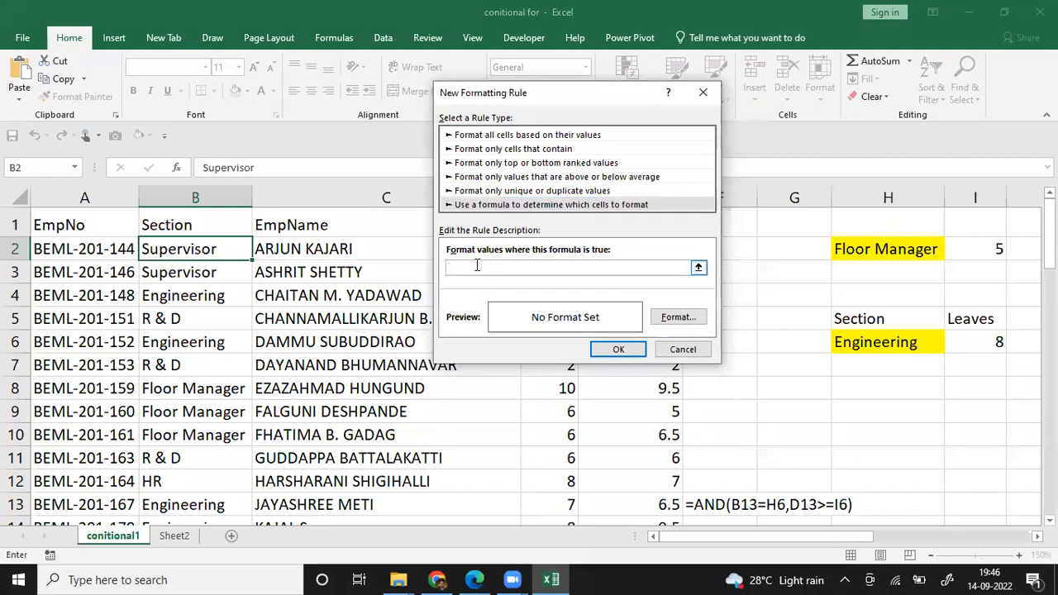
type("=and(")
left_click(206, 252)
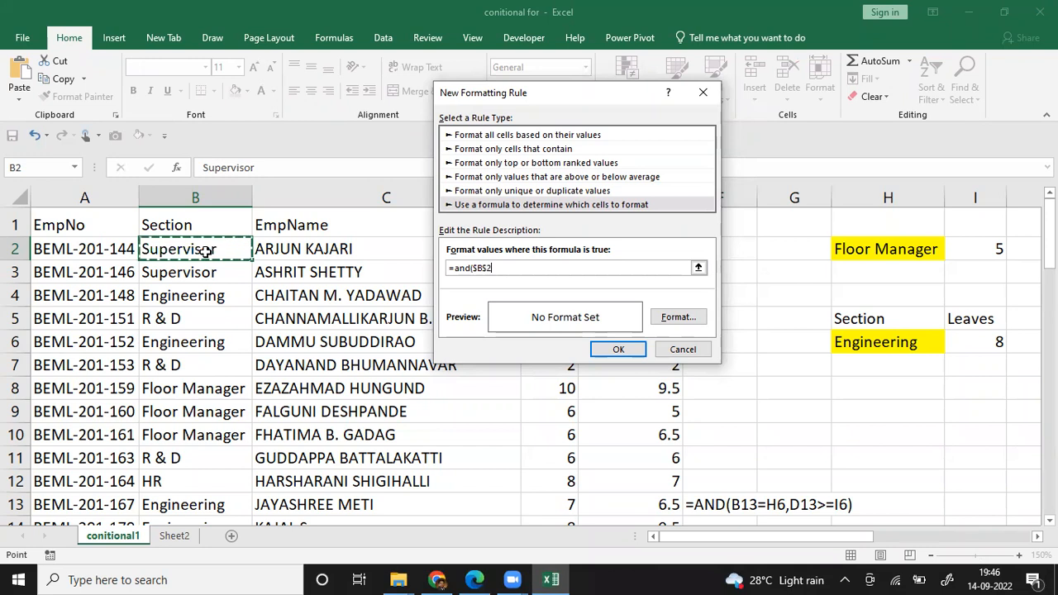
left_click(487, 267)
key("BackSpace")
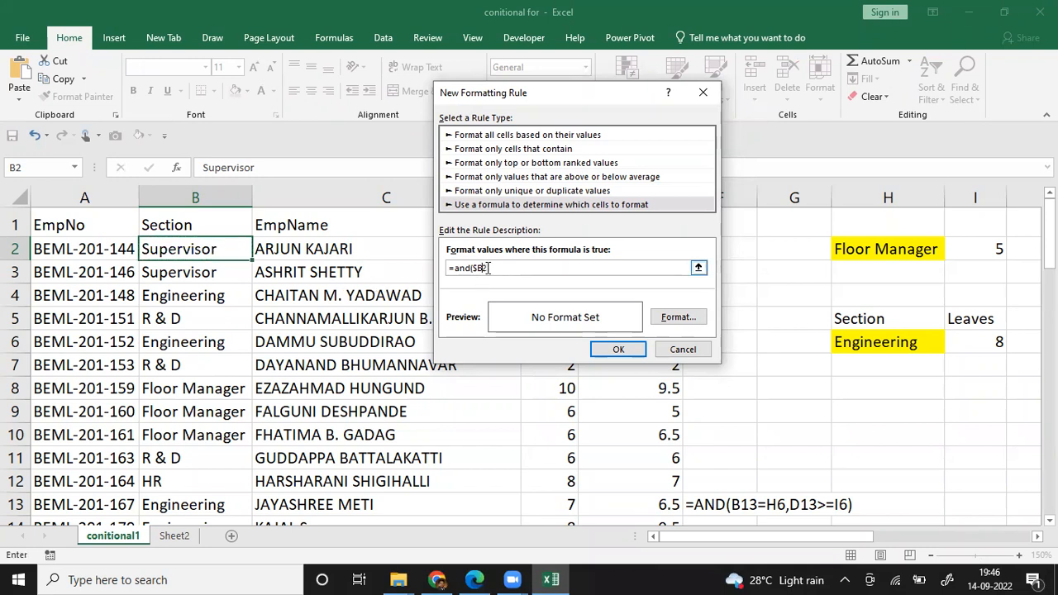
type("=")
left_click(875, 343)
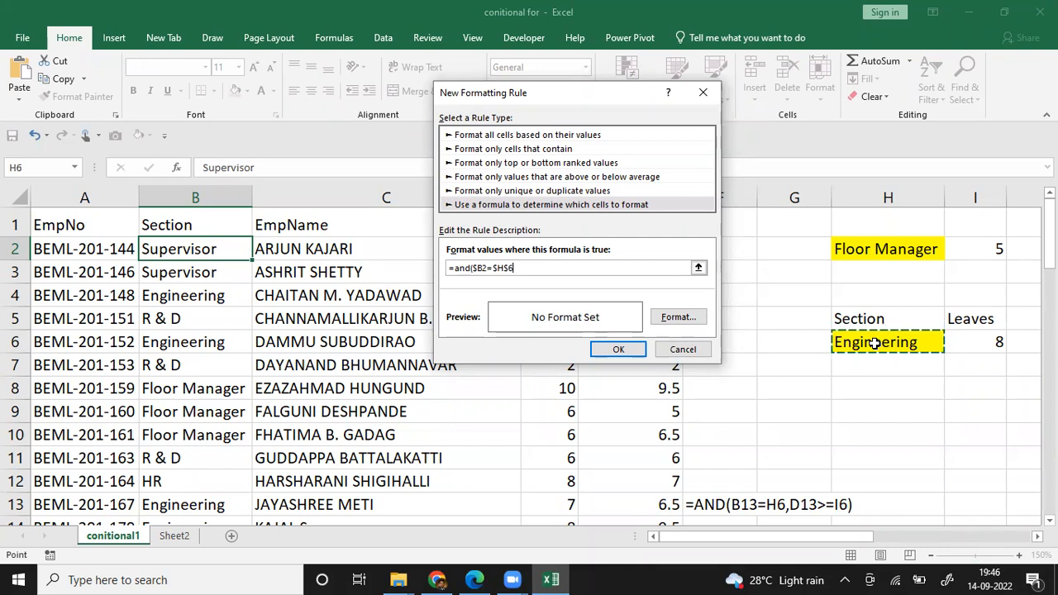
type(",")
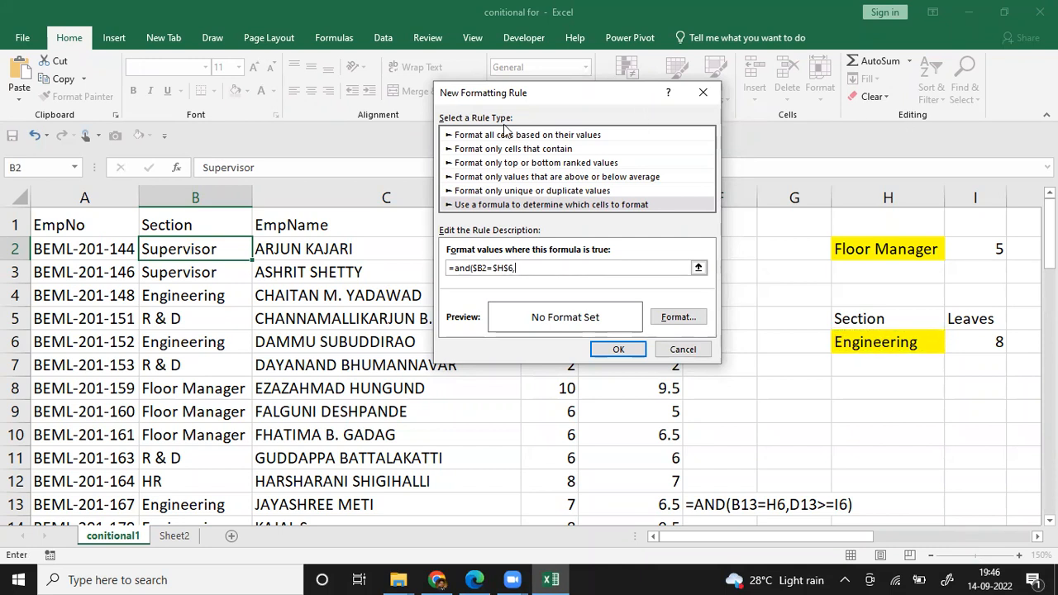
Step: Complete the rule formula with the second condition $D2>=$I$6 and the closing parenthesis
left_click_drag(509, 92, 356, 284)
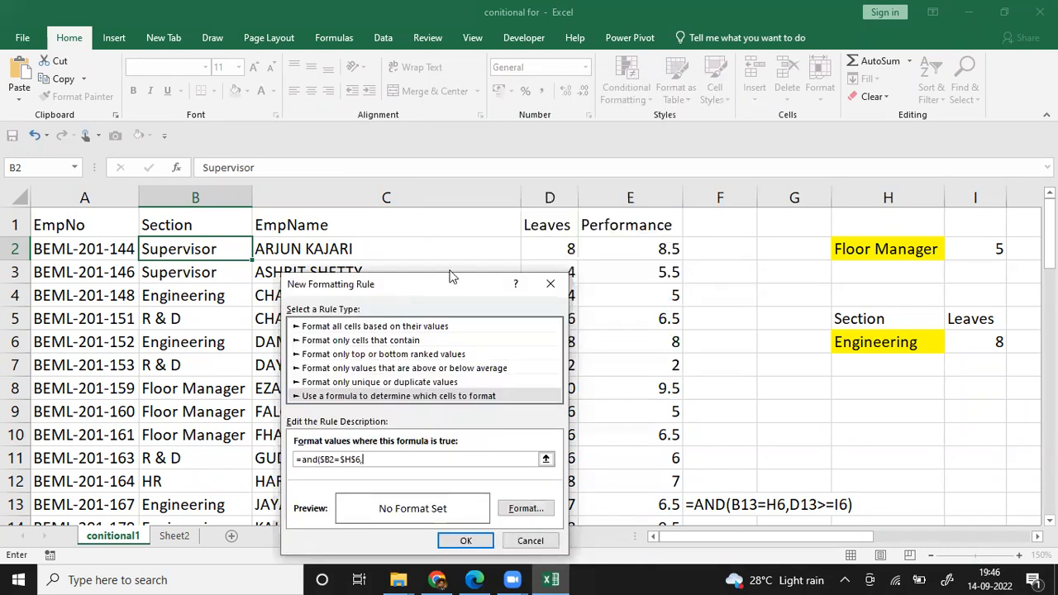
left_click(550, 249)
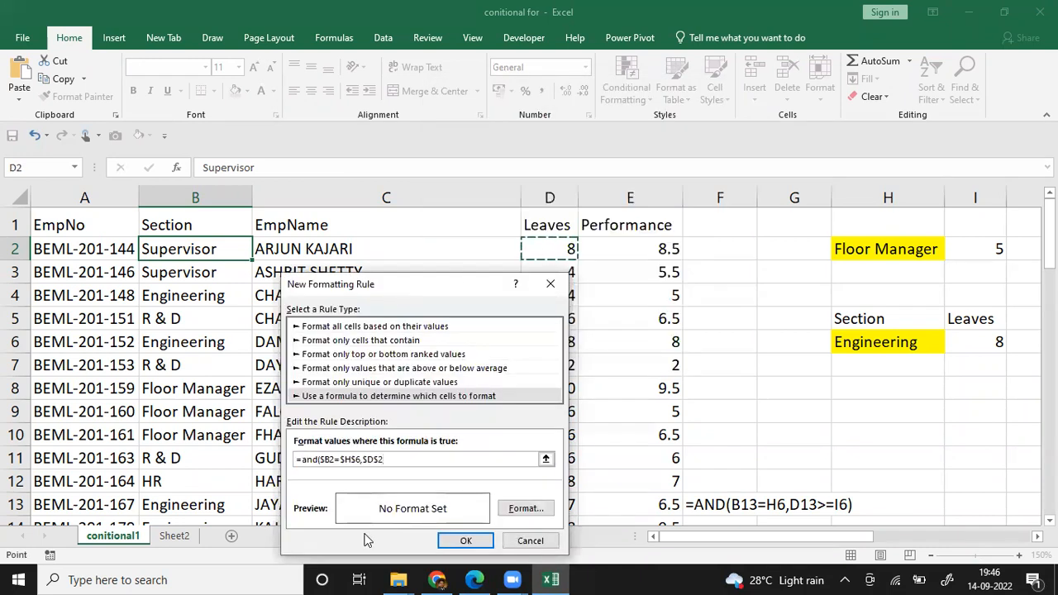
left_click(378, 460)
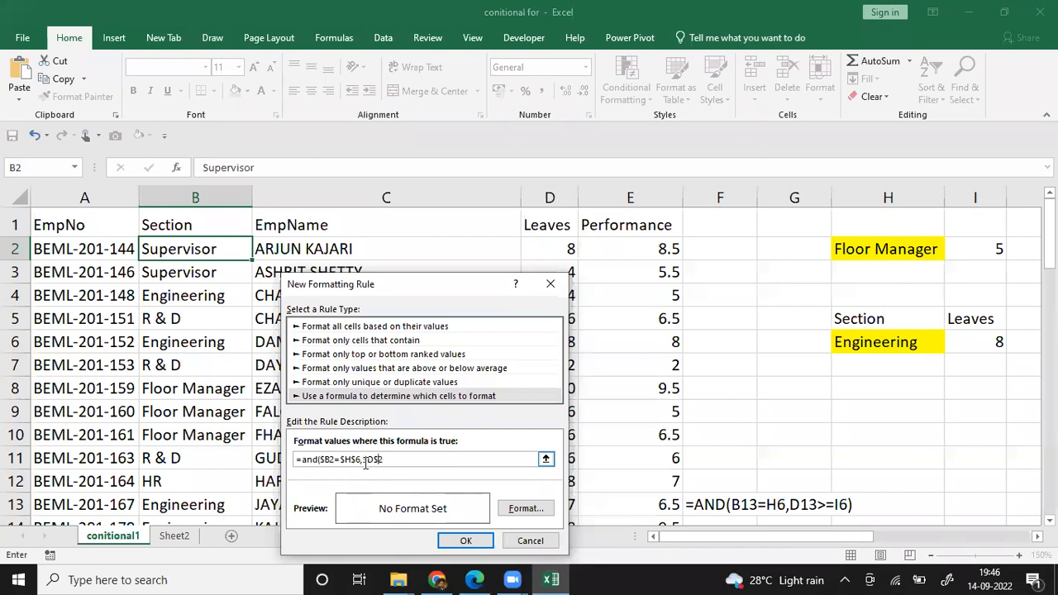
left_click(373, 462)
key("Delete")
type(">=")
left_click(975, 341)
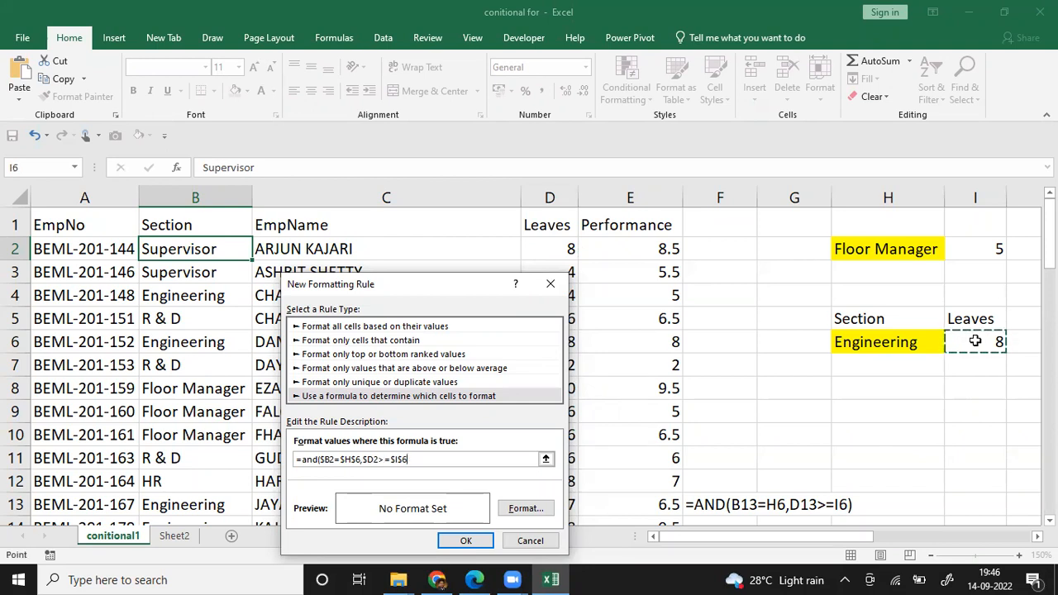
type(")")
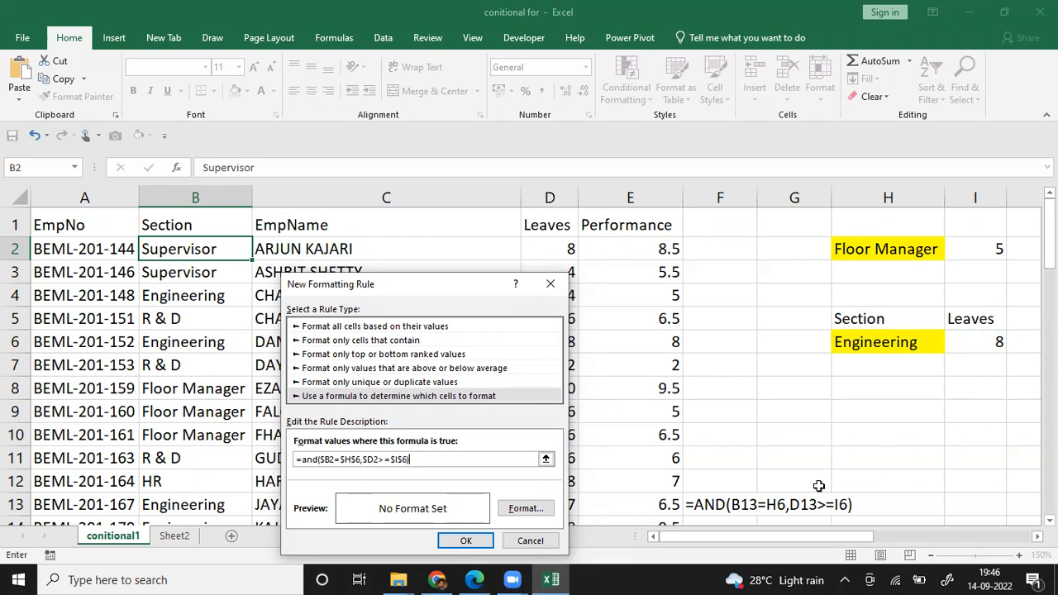
Step: Give the new formula rule a red fill and save the rule
left_click(524, 509)
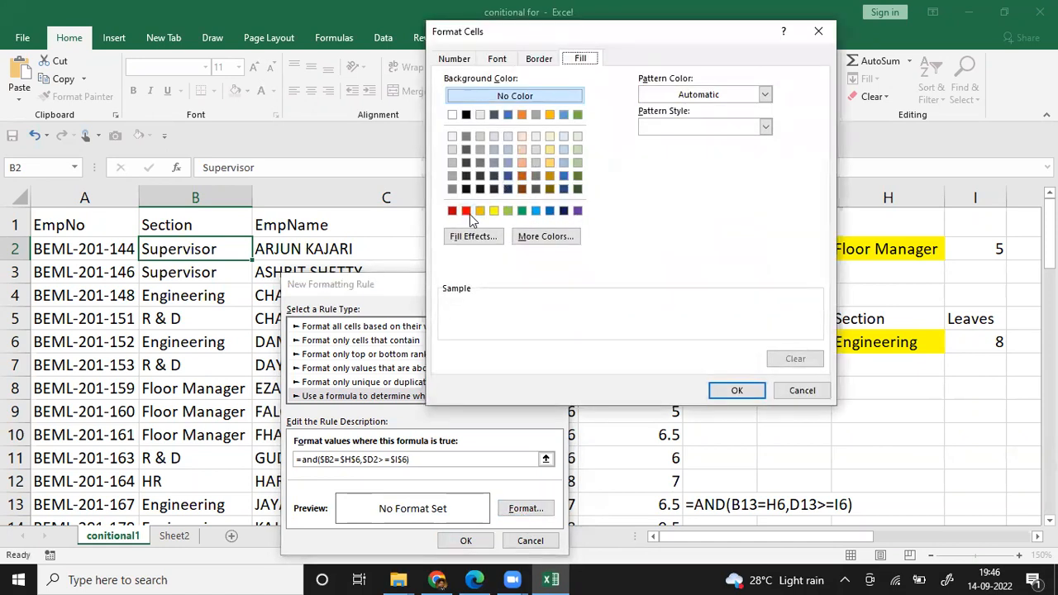
left_click(466, 211)
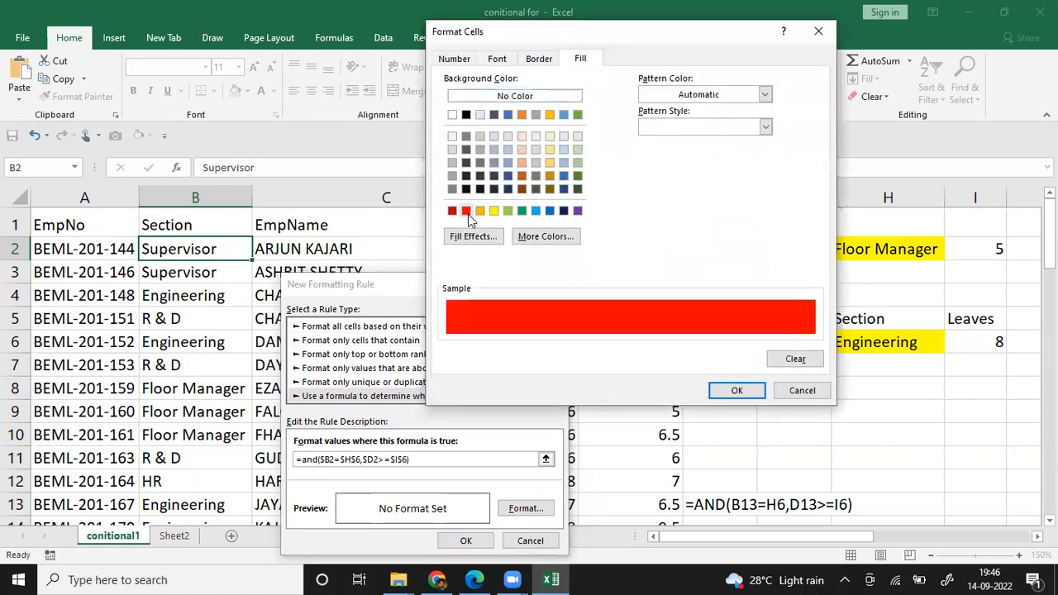
left_click(736, 391)
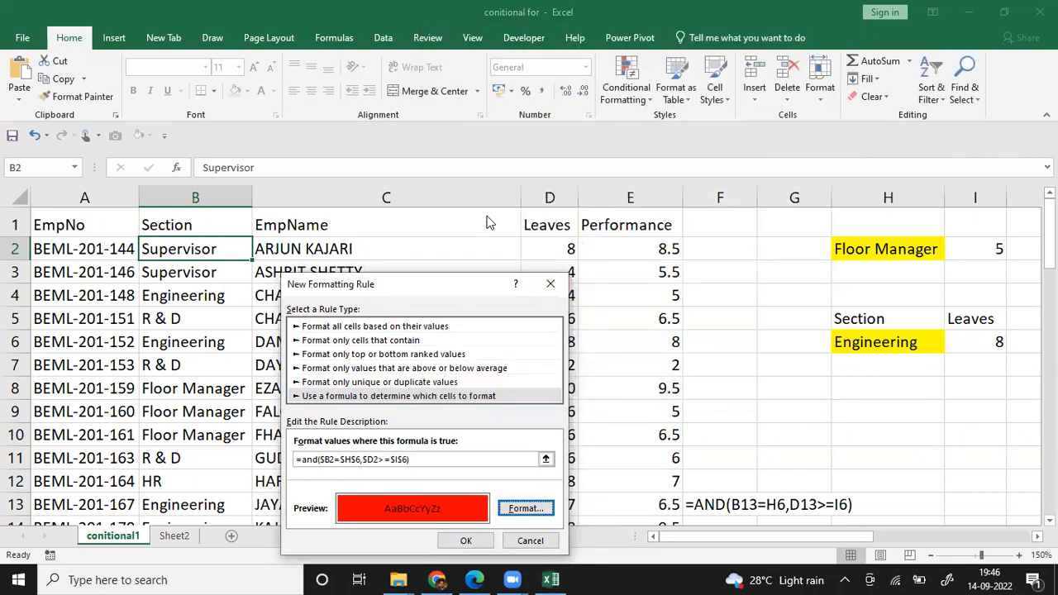
left_click_drag(475, 279, 565, 135)
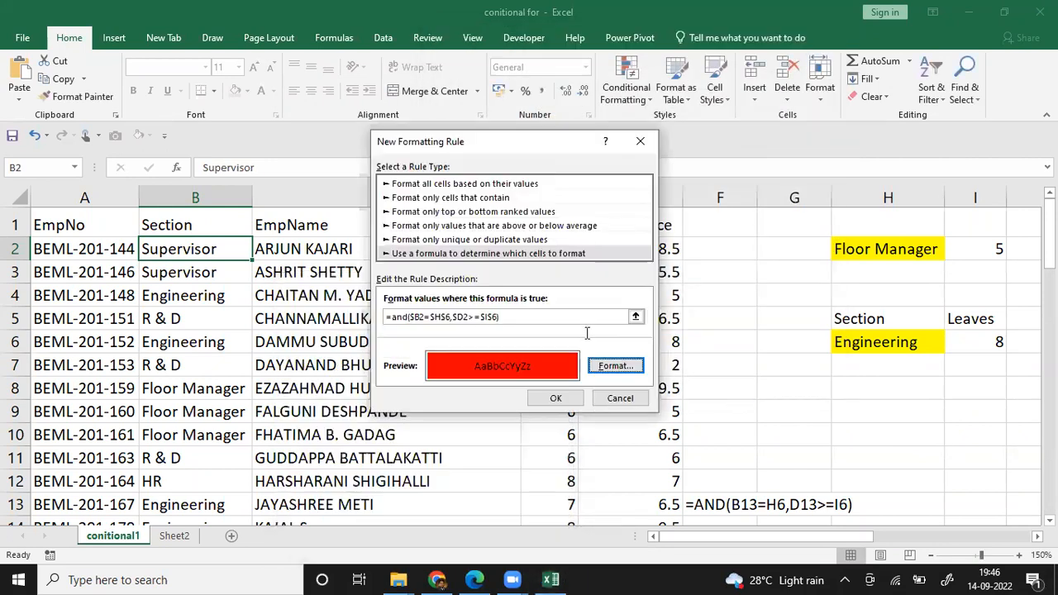
left_click(556, 397)
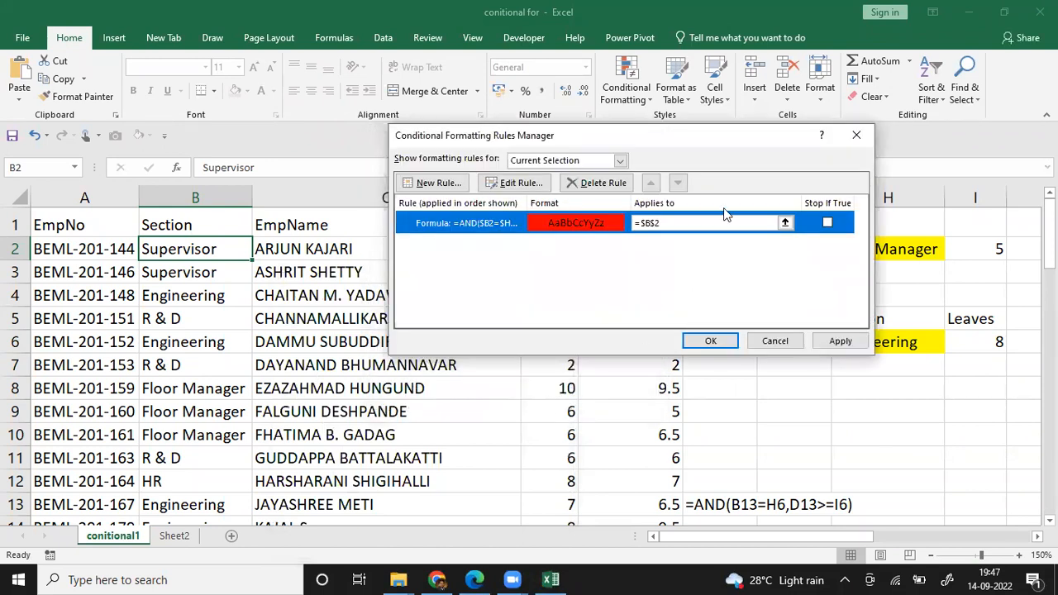
Step: Set the red rule to apply to =$A$2:$E$58 and apply it to the sheet
left_click(687, 223)
left_click_drag(686, 223, 585, 225)
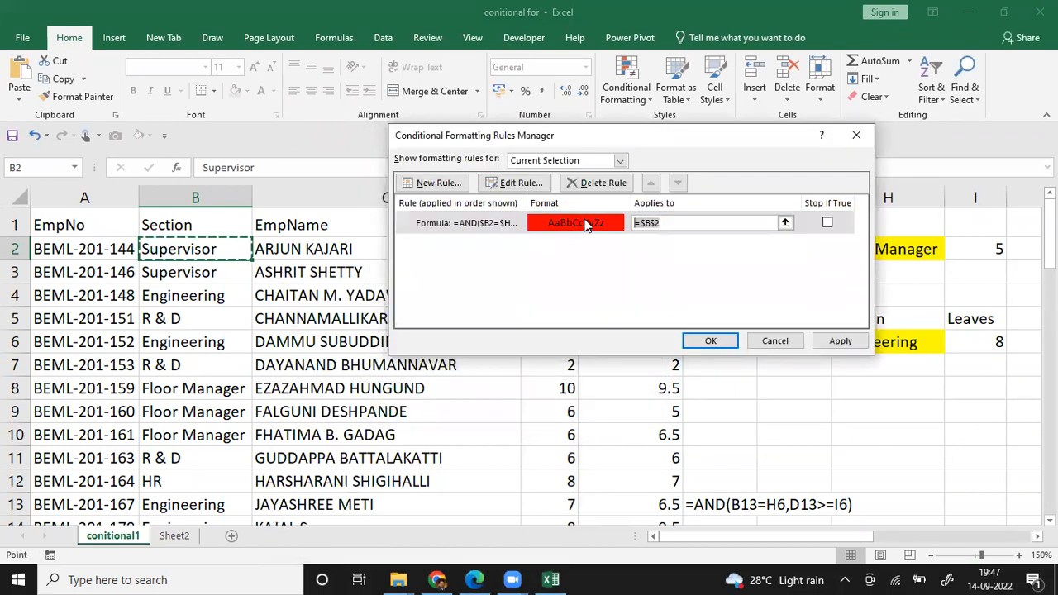
key("BackSpace")
left_click(94, 249)
key("shift+Right")
key("shift+Right")
key("shift+Right")
key("shift+Right")
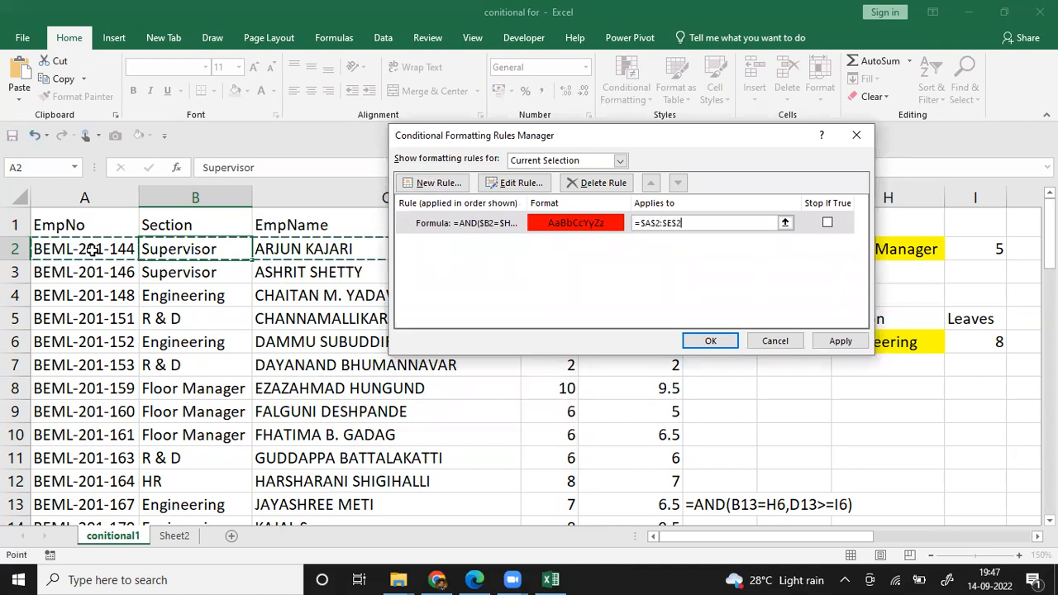
key("ctrl+shift+Down")
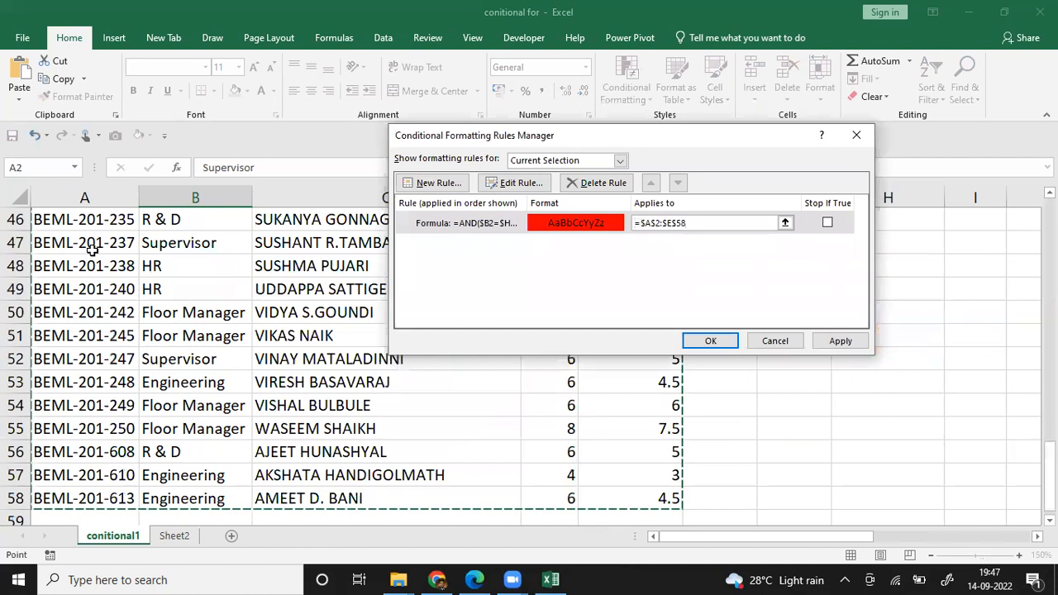
left_click(842, 341)
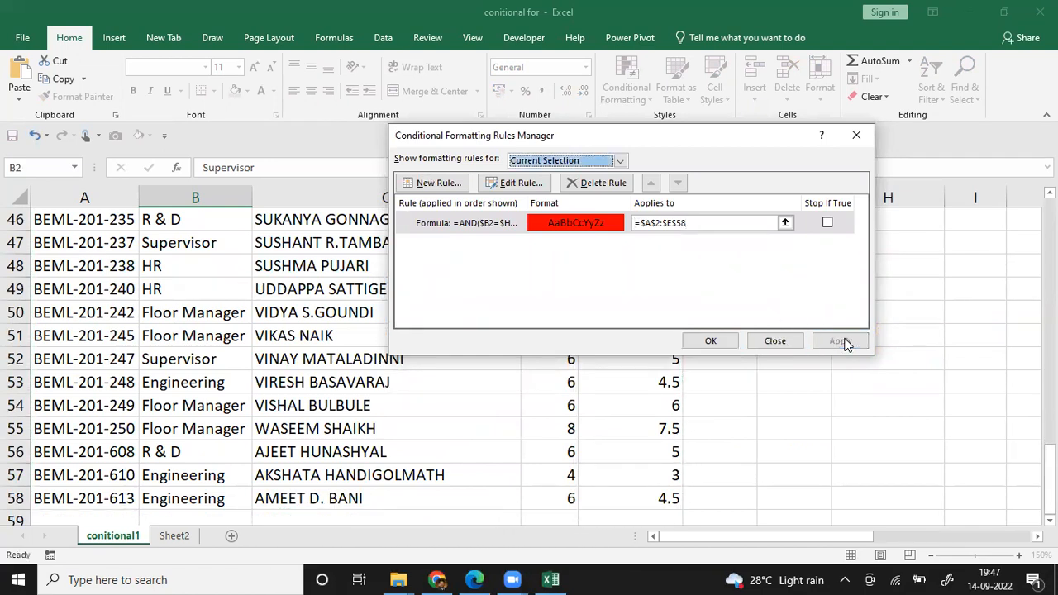
left_click(711, 341)
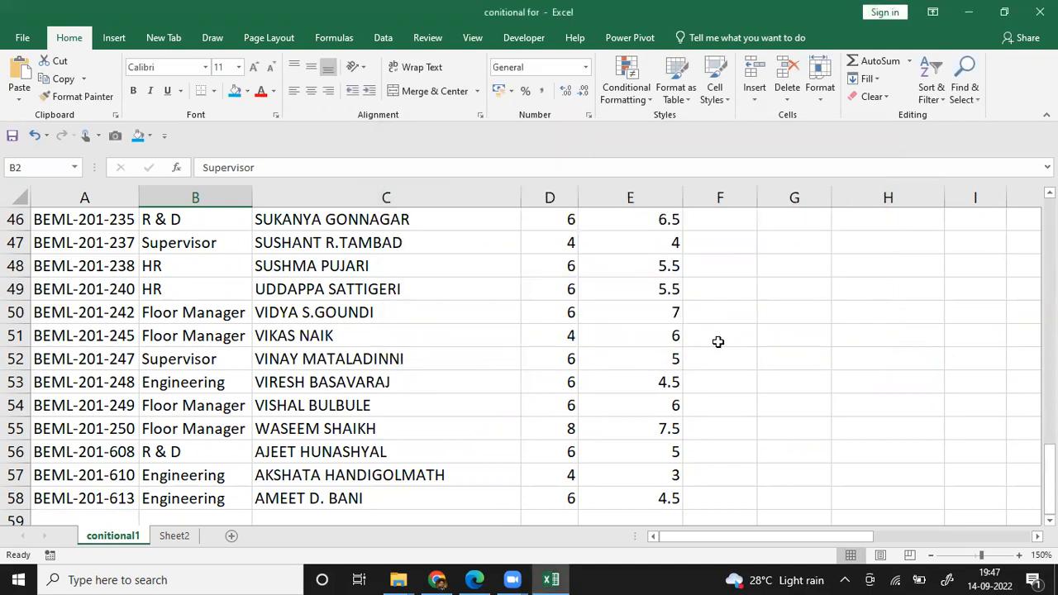
Step: Test the rule by setting the Leaves criterion in I6 to 9
scroll(717, 341, "up", 15)
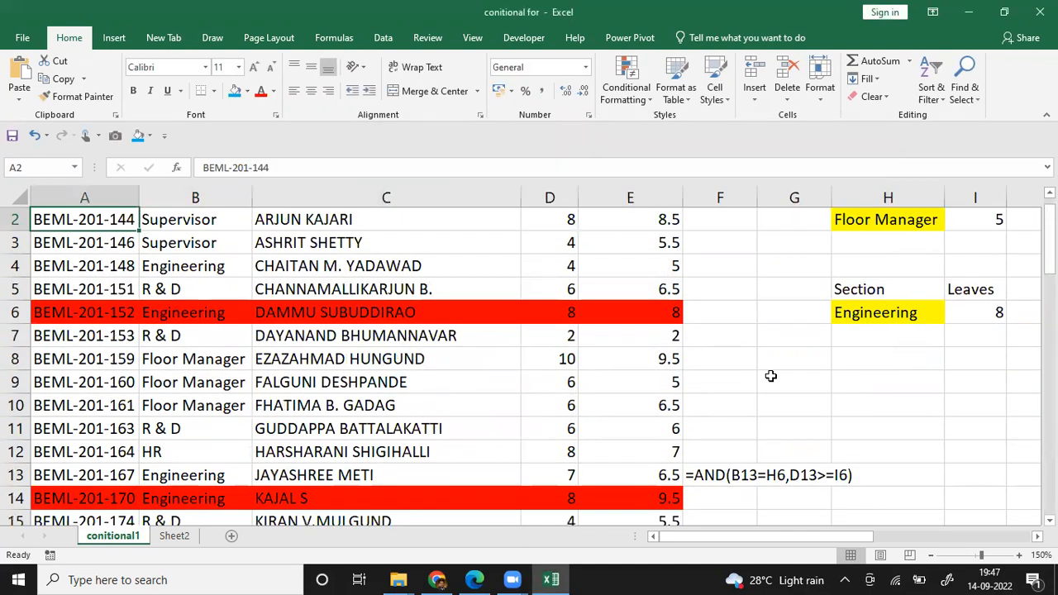
left_click(966, 312)
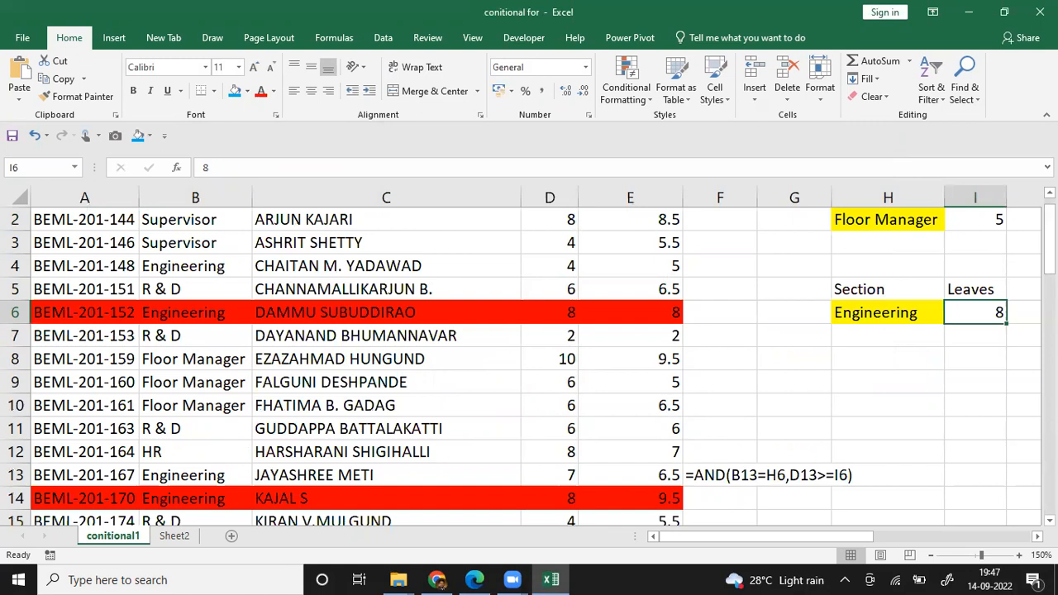
type("9")
key("Return")
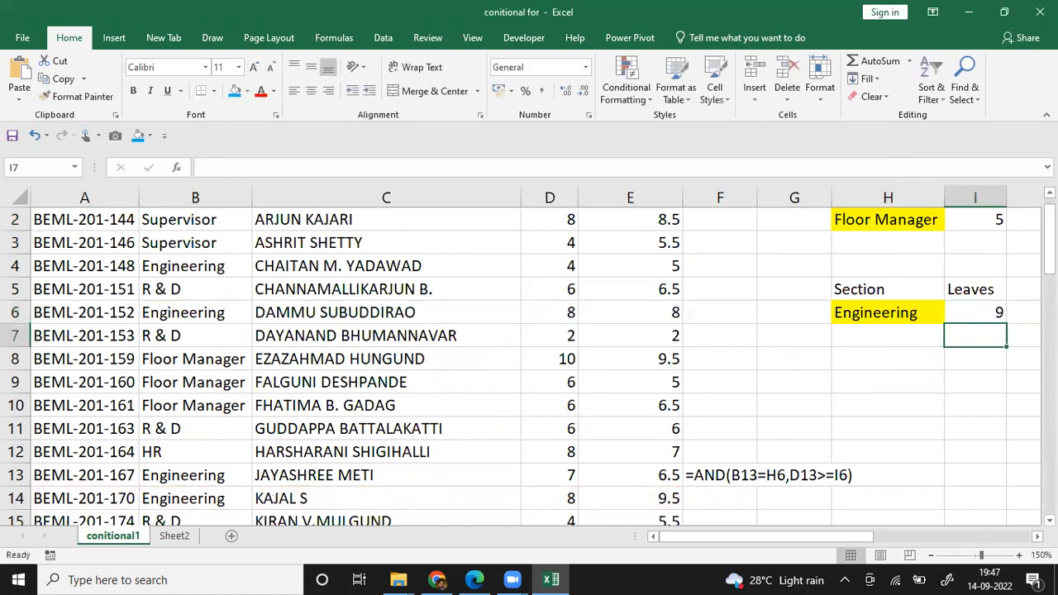
Step: Set the Leaves criterion in I6 to 7 and choose R & D as the Section criterion in H6
left_click(975, 313)
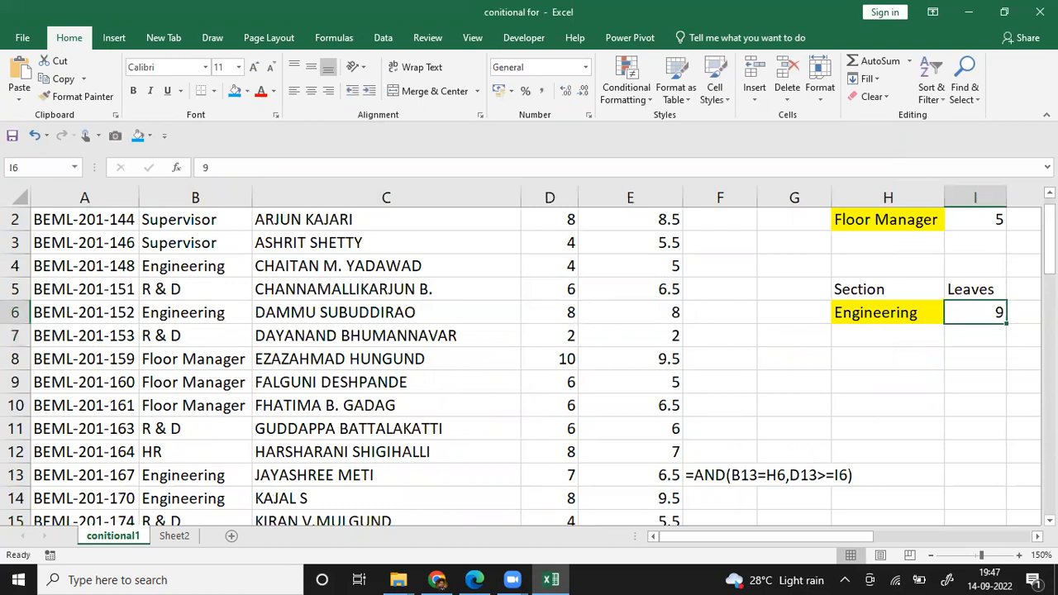
type("7")
key("Return")
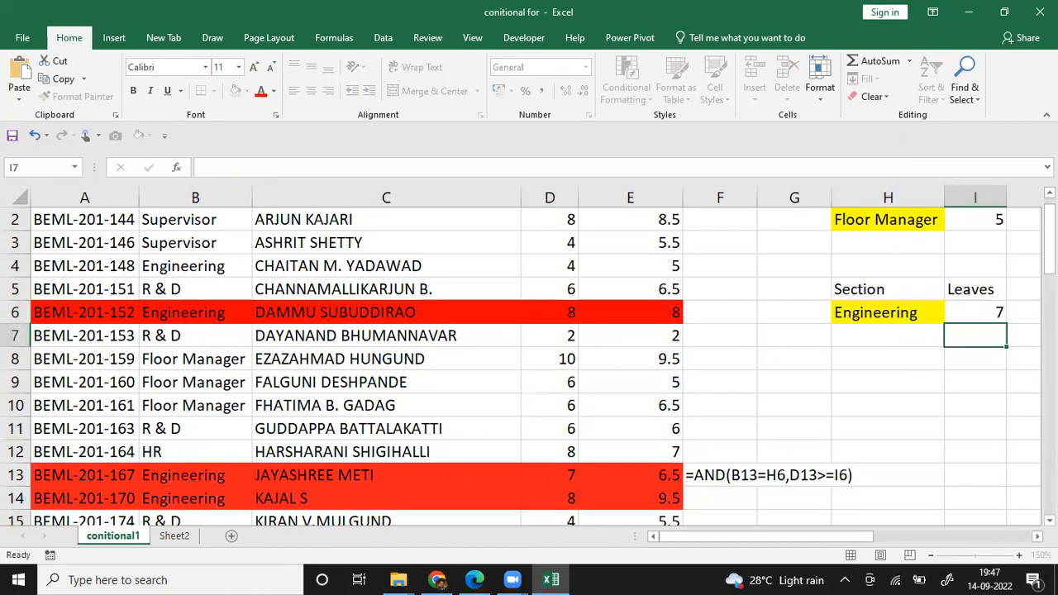
left_click(933, 315)
left_click(951, 316)
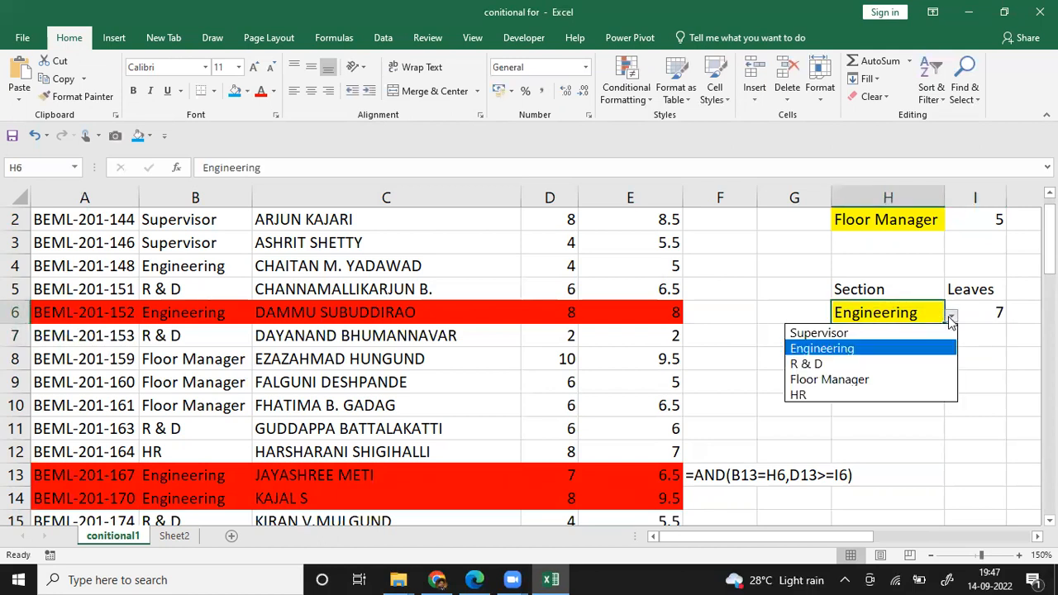
left_click(886, 364)
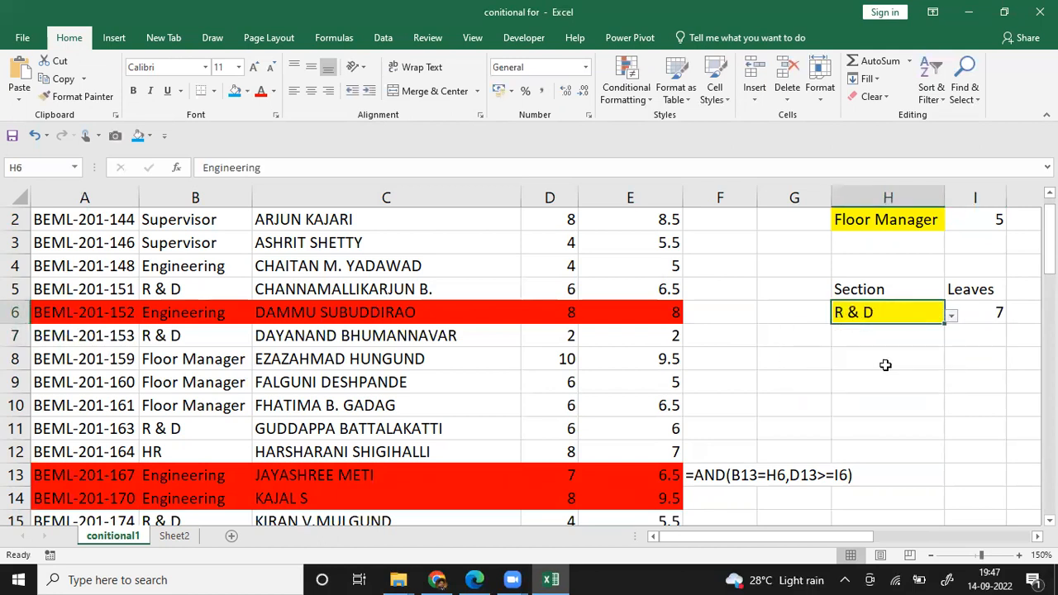
Step: Look through the employee rows for records highlighted by the R & D criteria and return to the header row
left_click(431, 337)
key("Down")
key("Down")
key("Down")
key("Down")
key("Down")
key("Down")
key("Down")
key("Down")
key("Down")
key("Down")
key("Down")
key("Down")
key("Down")
key("Down")
key("Down")
key("Down")
key("Down")
key("Down")
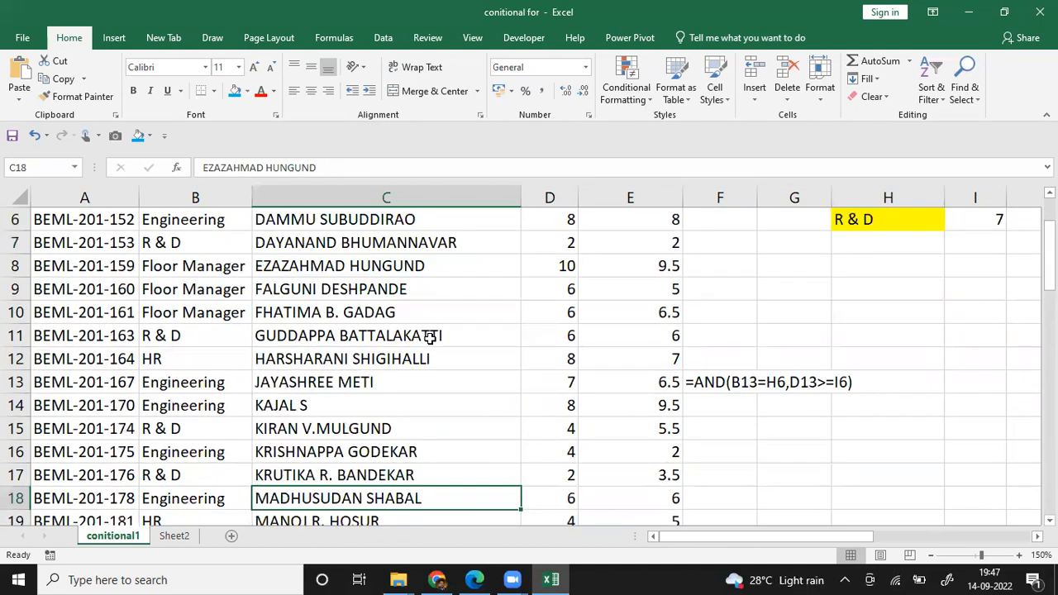
key("Down")
key("Down")
key("Down")
key("Down")
key("Up")
key("Up")
key("Up")
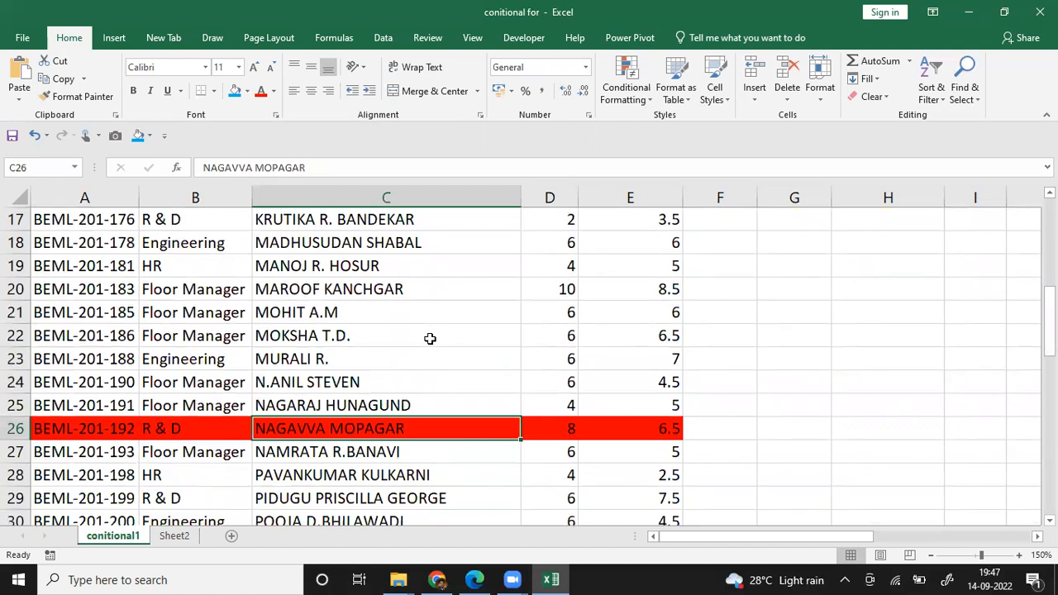
key("Down")
key("Down")
key("Down")
key("Down")
key("Down")
key("Down")
key("Down")
key("Down")
key("Down")
key("Down")
key("Down")
key("Down")
key("Down")
key("Down")
key("Down")
key("Down")
key("Down")
key("Down")
key("Down")
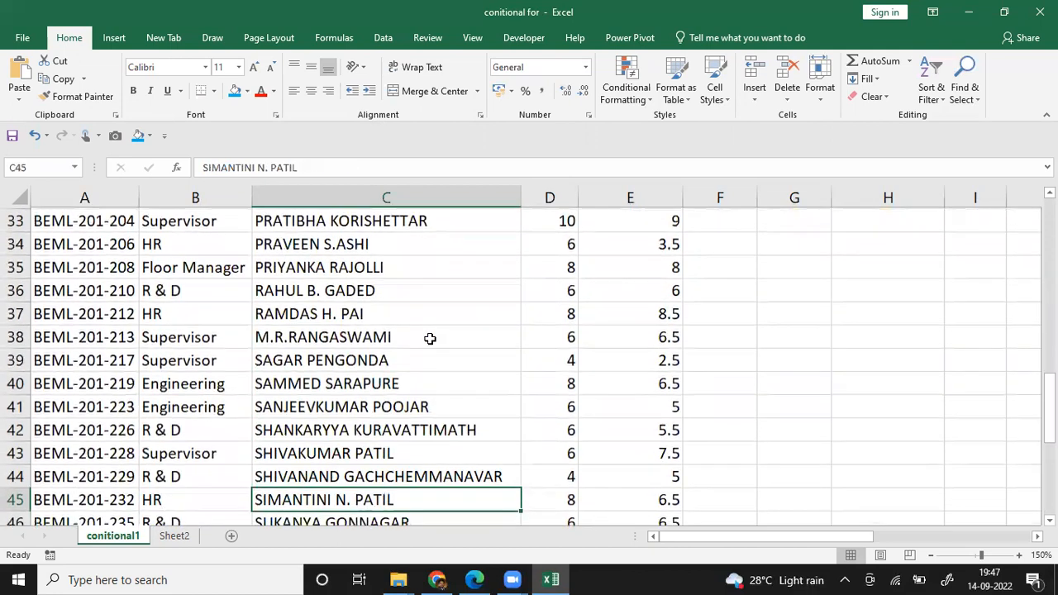
key("Down")
key("Down")
key("Down")
key("Up")
key("ctrl+Up")
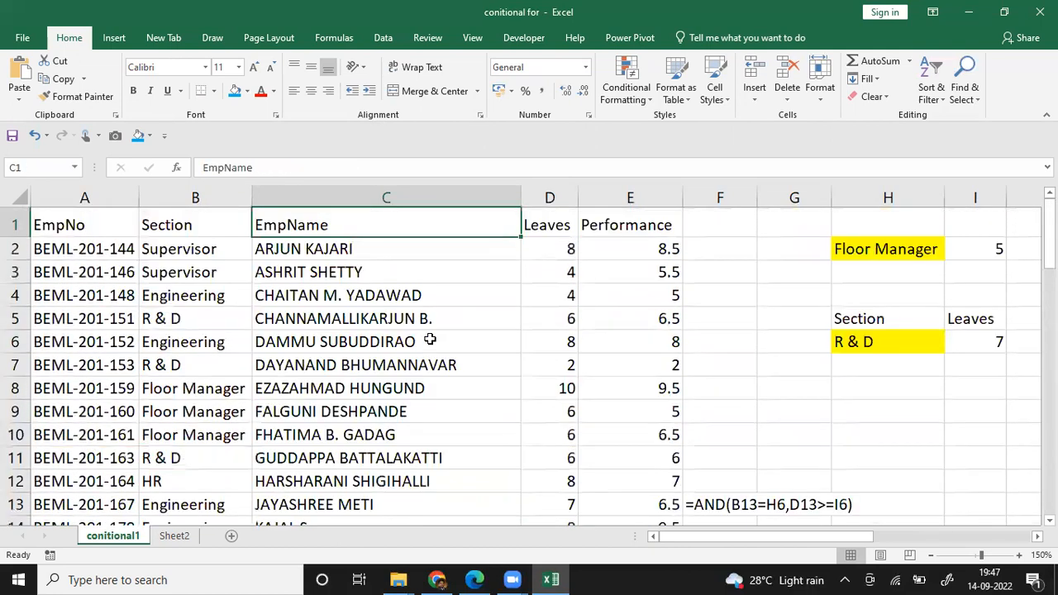
Step: List the conditional formatting rules for This Worksheet and open the red AND rule applied to $A$2:$E$58 for editing
left_click(649, 100)
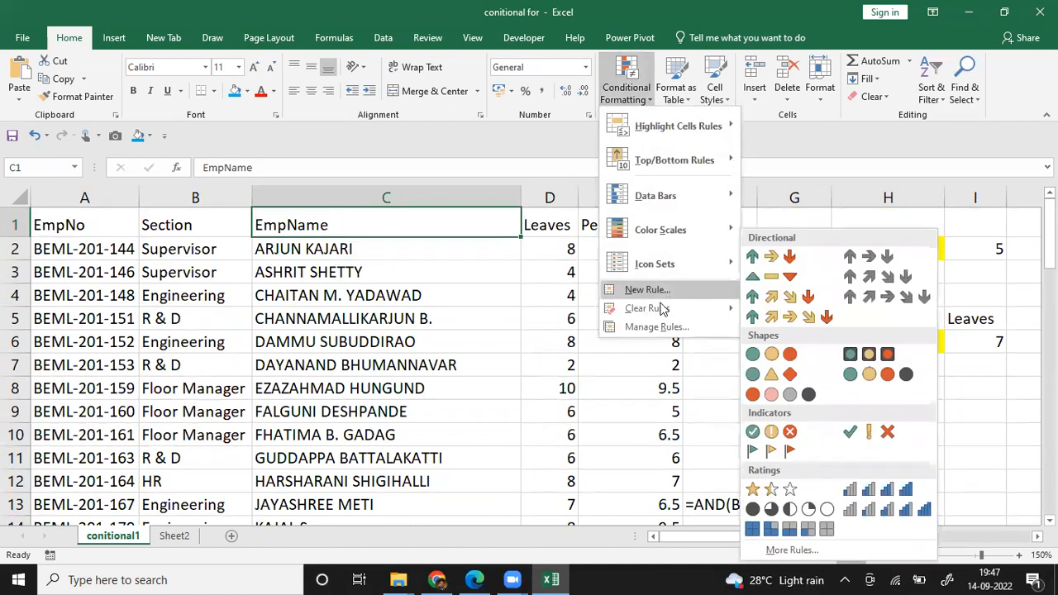
left_click(660, 328)
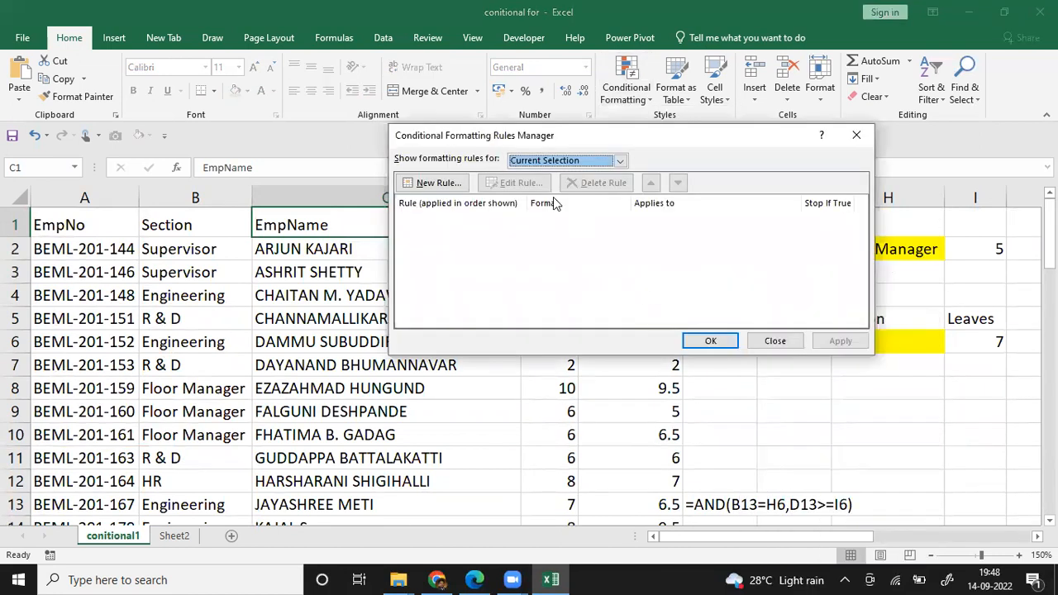
left_click(549, 161)
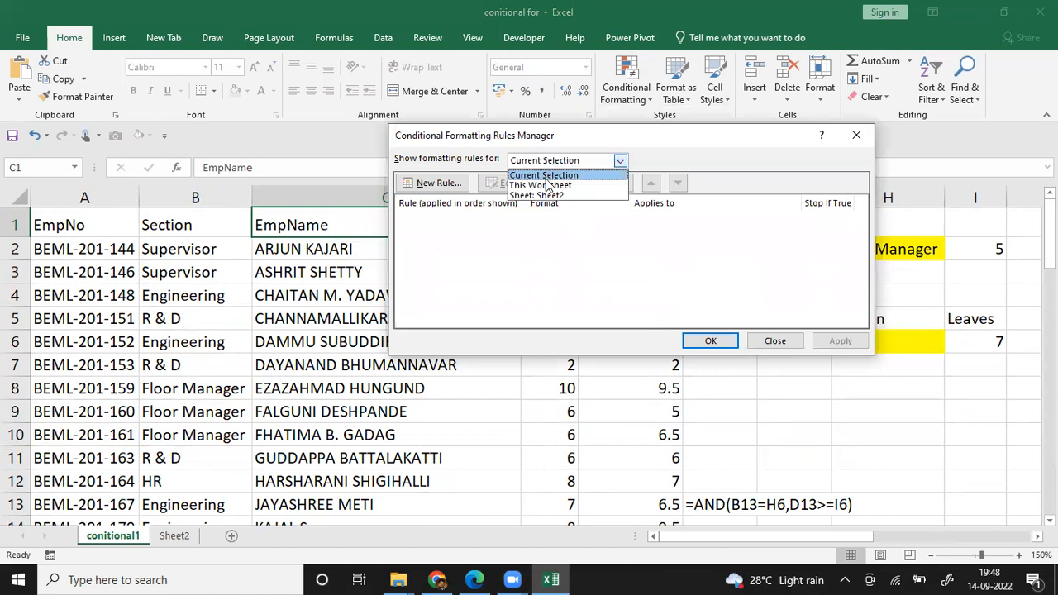
left_click(544, 188)
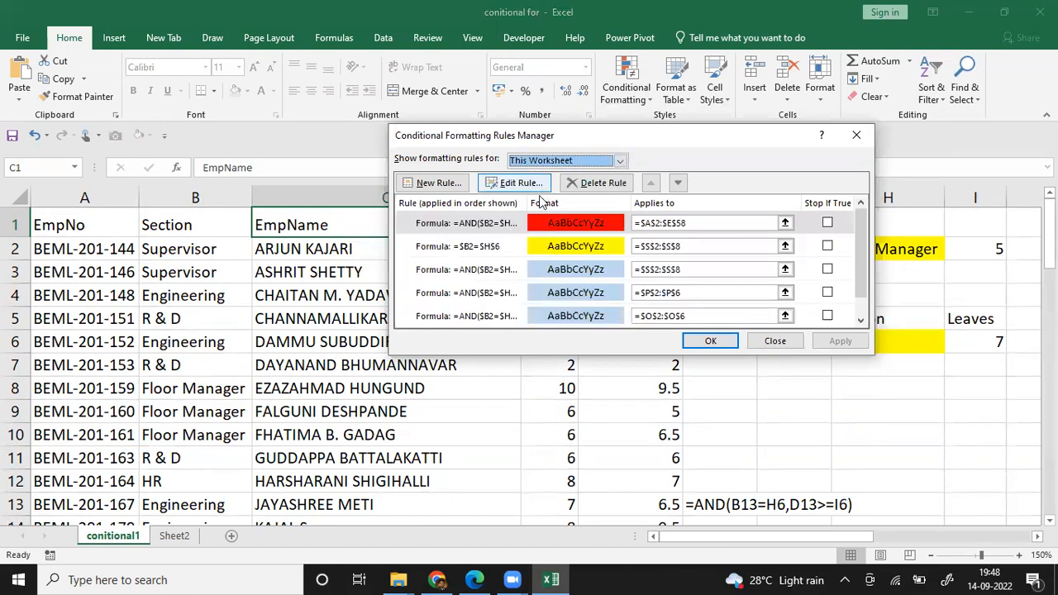
left_click(556, 225)
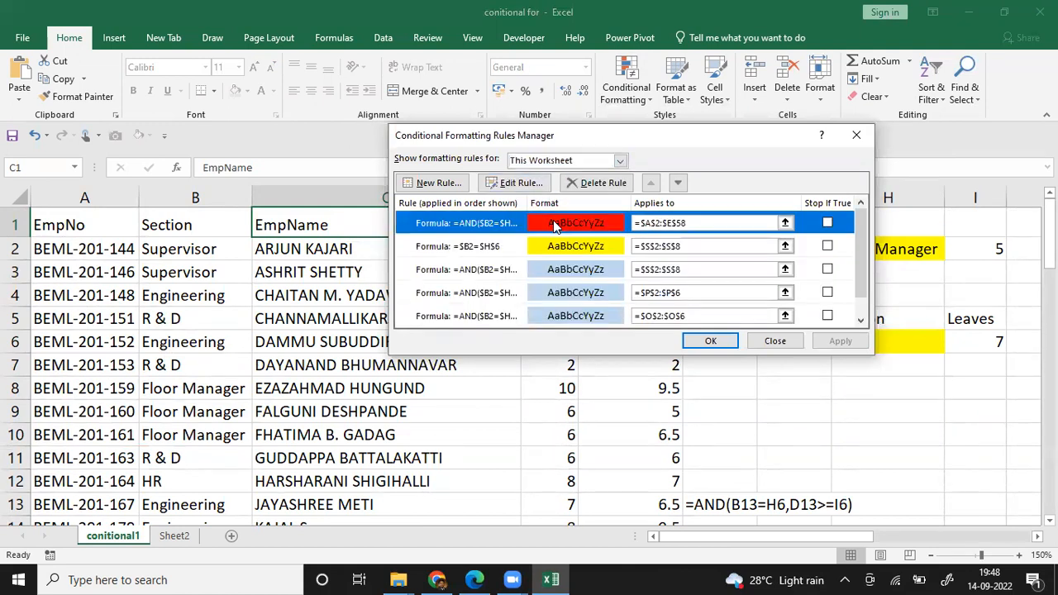
left_click(515, 184)
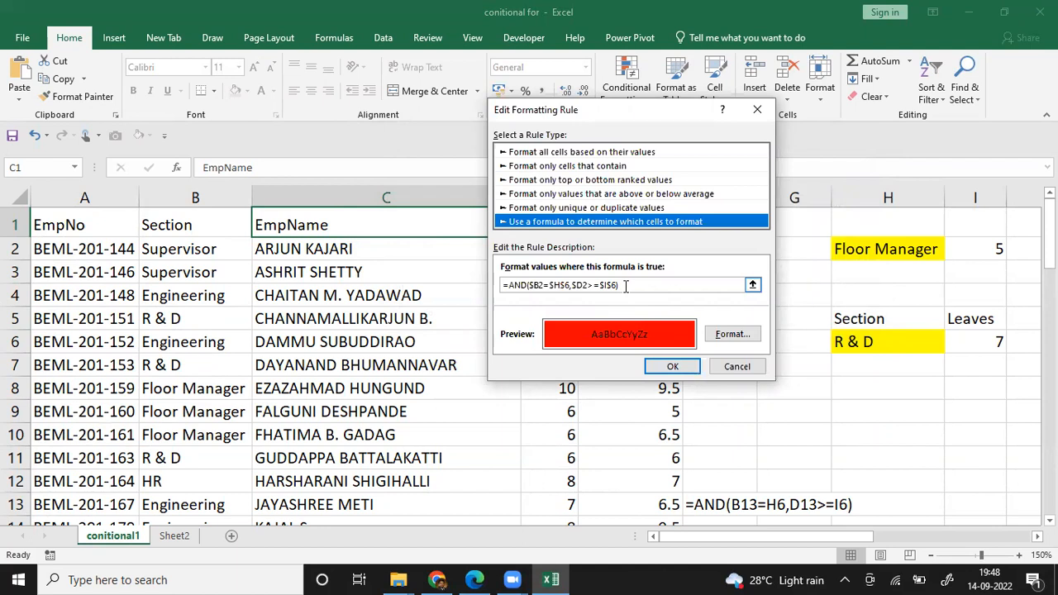
Step: Format the red rule's font as white Bold Italic with Strikethrough cleared, and apply the updated rule
left_click(729, 336)
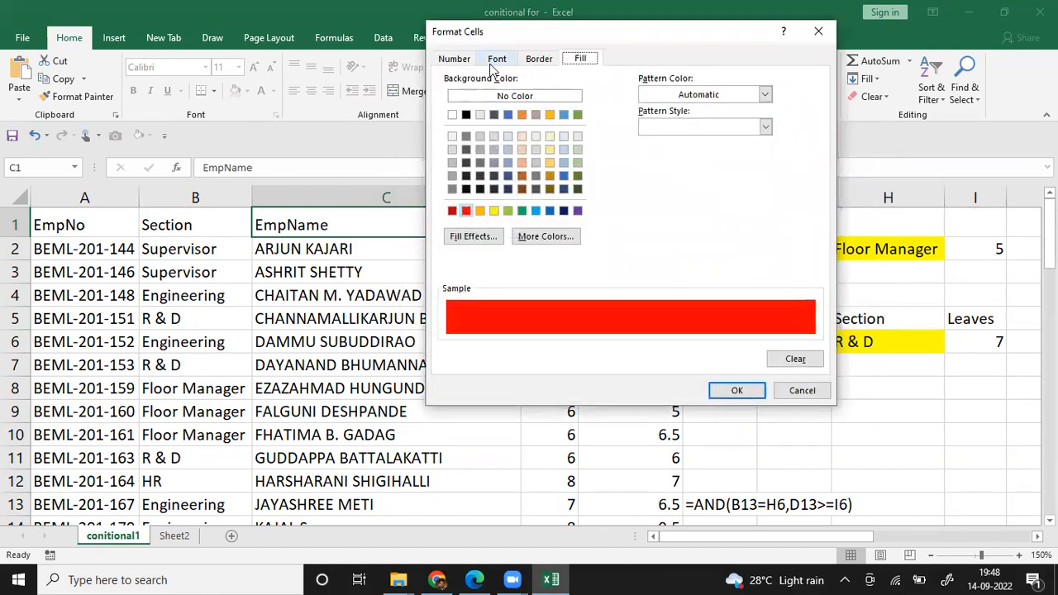
left_click(495, 62)
left_click(672, 188)
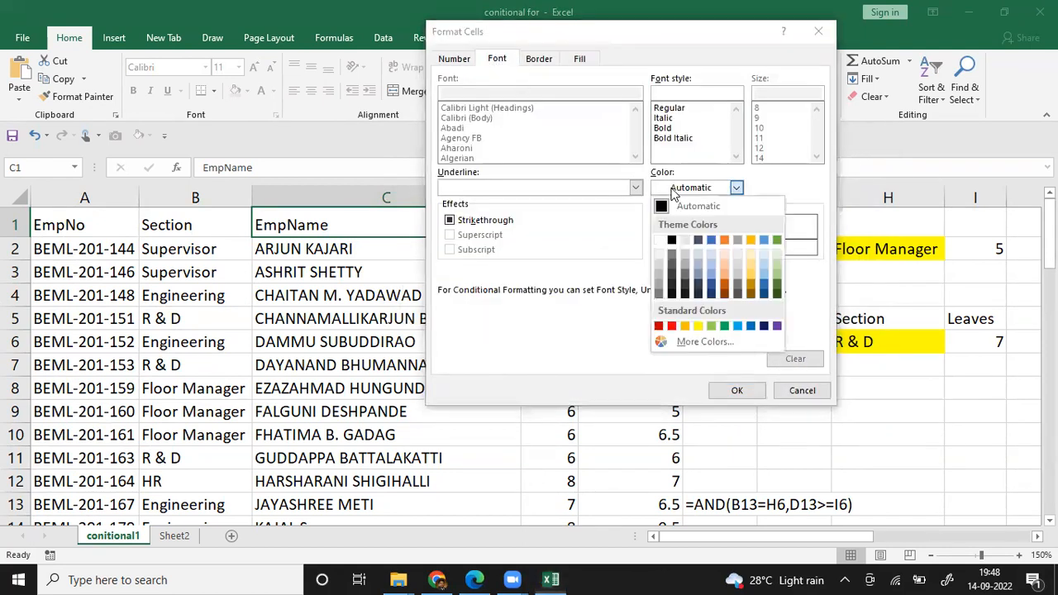
left_click(659, 240)
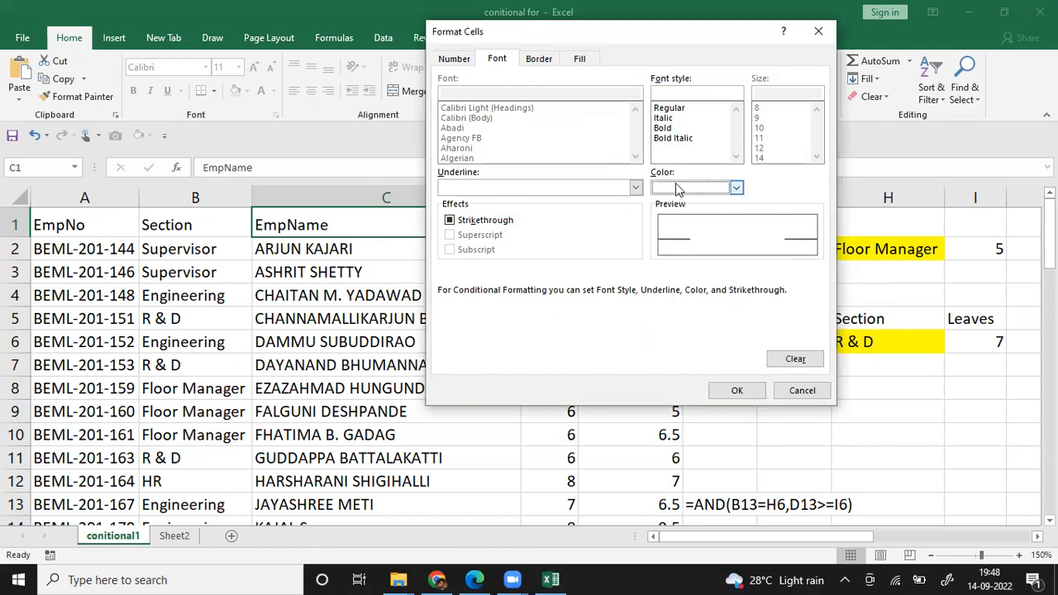
left_click(672, 138)
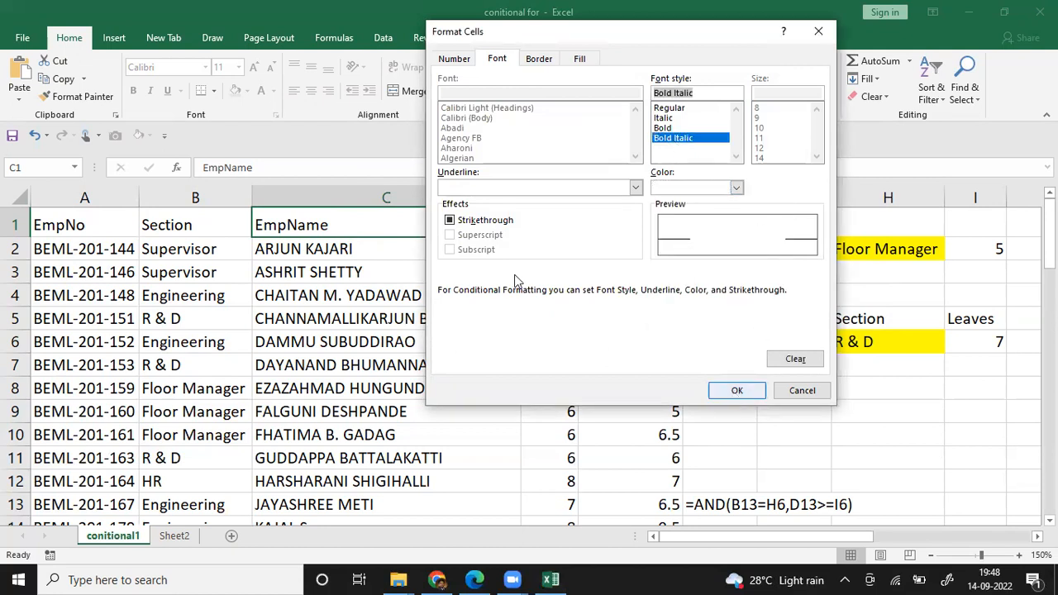
left_click(484, 223)
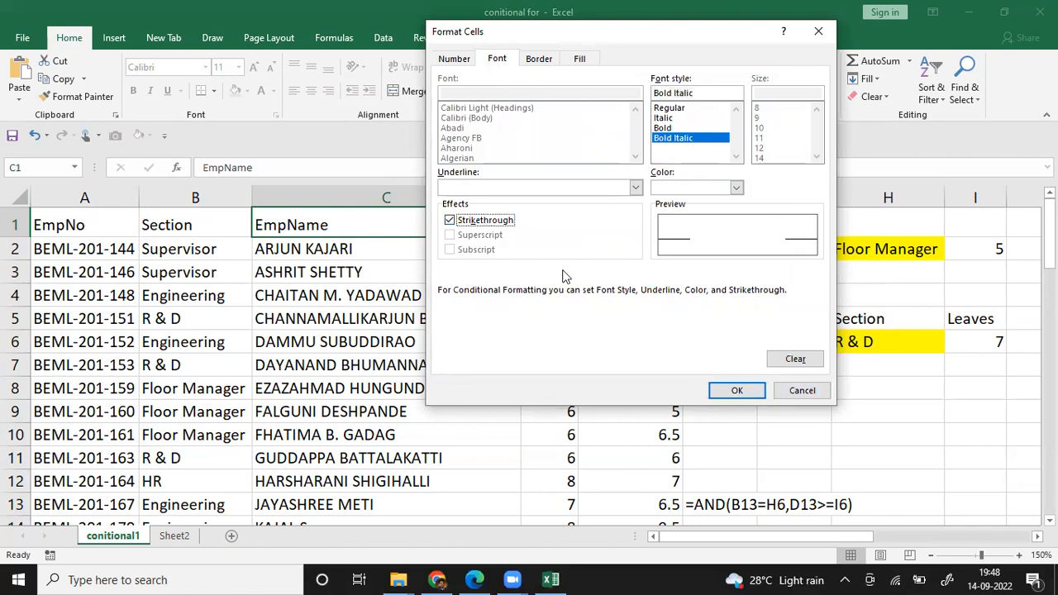
left_click(497, 223)
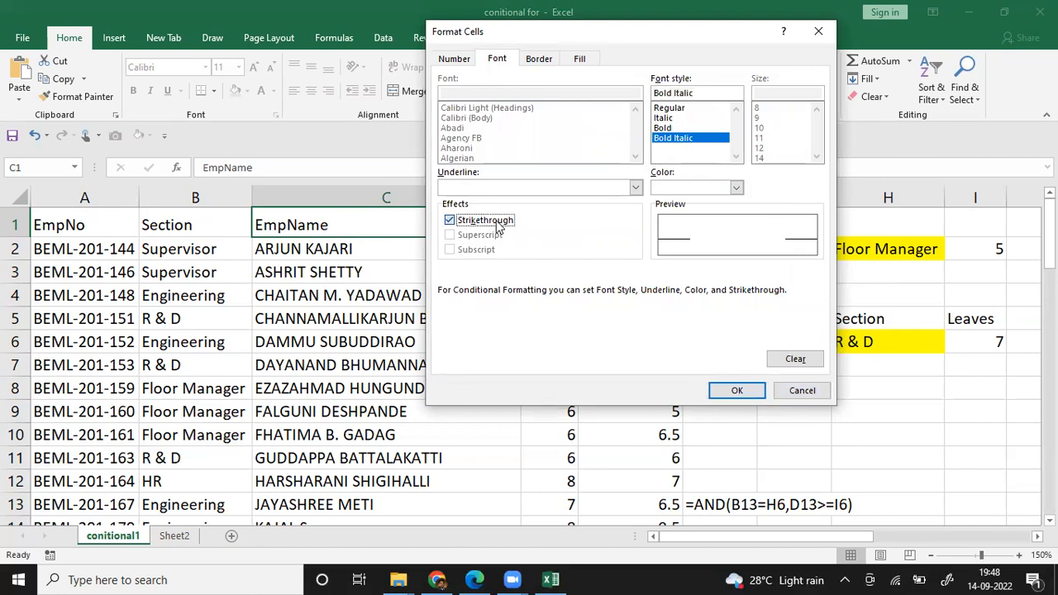
left_click(744, 392)
left_click(676, 367)
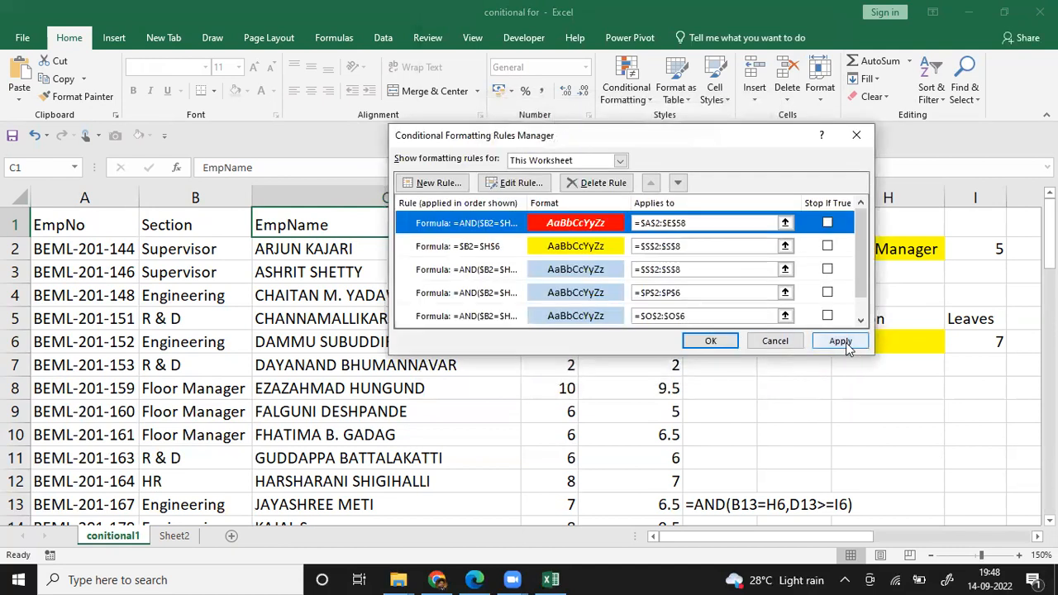
left_click(841, 341)
left_click(716, 344)
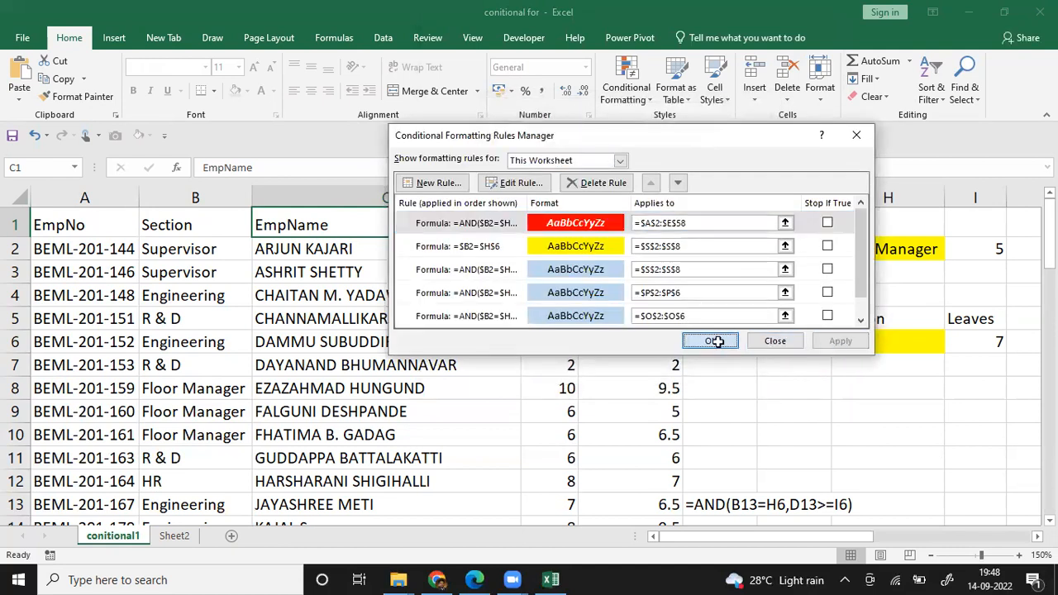
Step: Choose Engineering as the Section criterion in H6 and set the Leaves criterion in I6 to 6
left_click(893, 342)
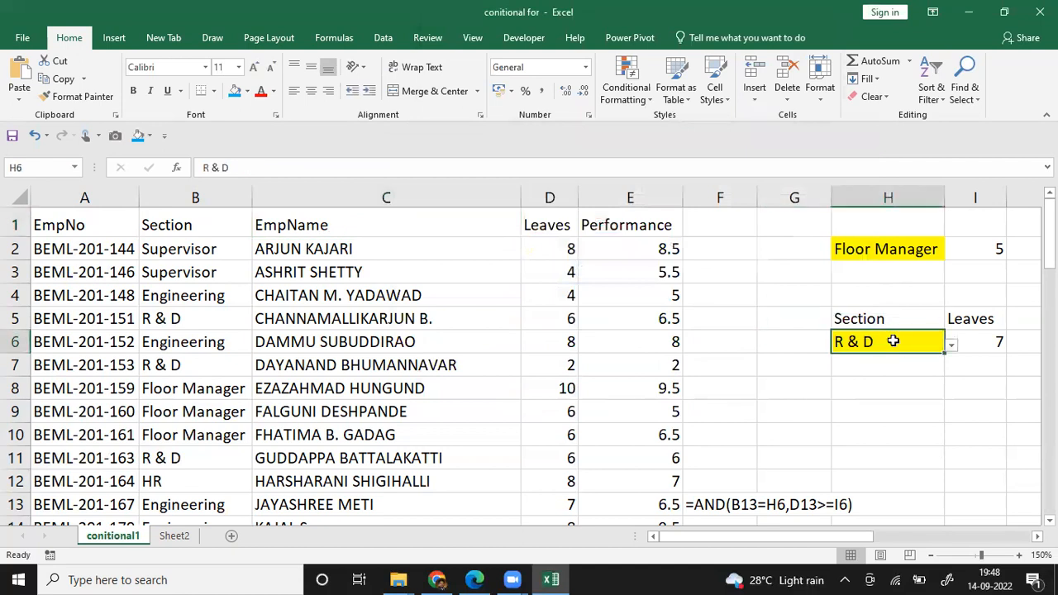
left_click(951, 345)
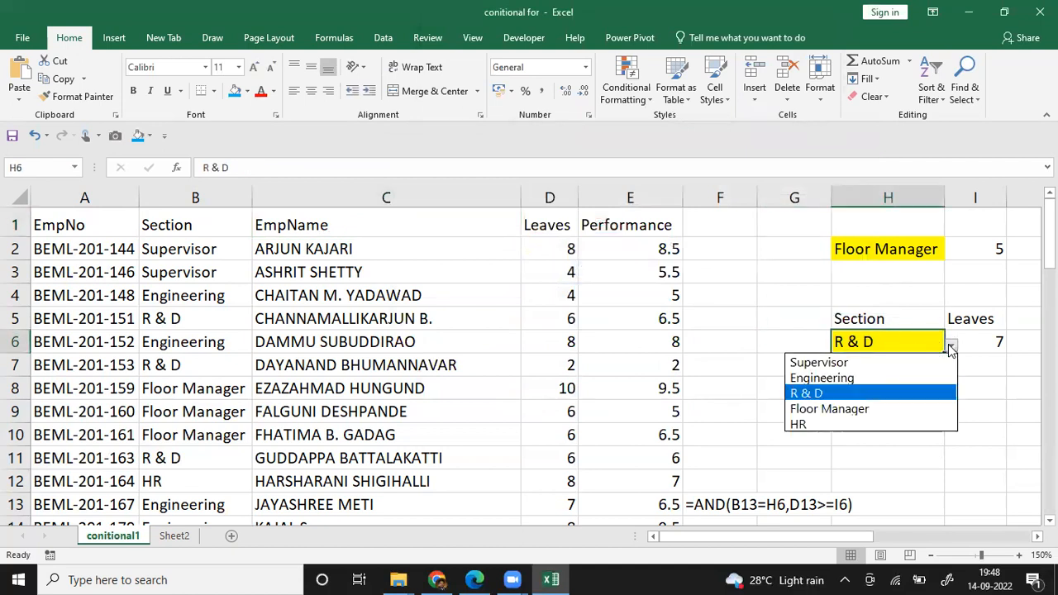
left_click(887, 377)
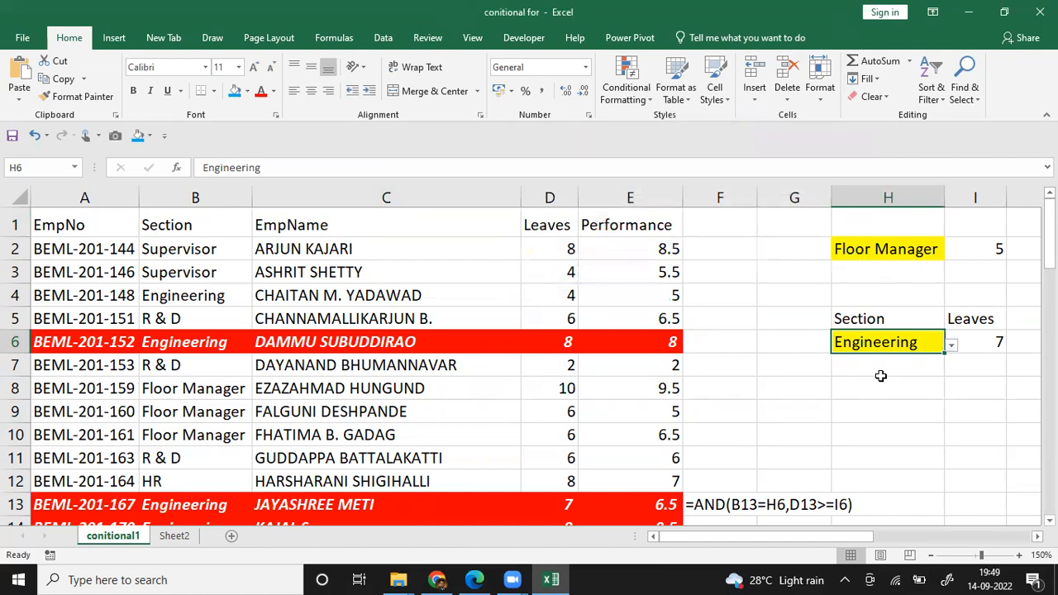
left_click(972, 339)
type("6")
key("Return")
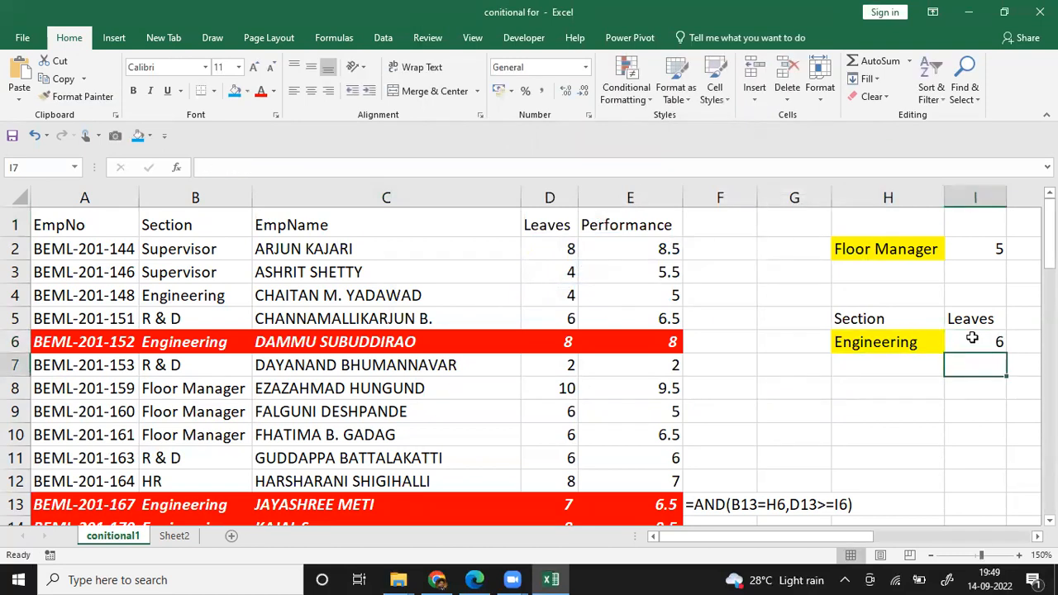
Step: Look through the employee rows for records highlighted by the Engineering criteria with at least 6 leaves
key("Down")
key("Down")
key("Left")
key("Down")
key("Left")
key("Left")
key("Down")
key("Left")
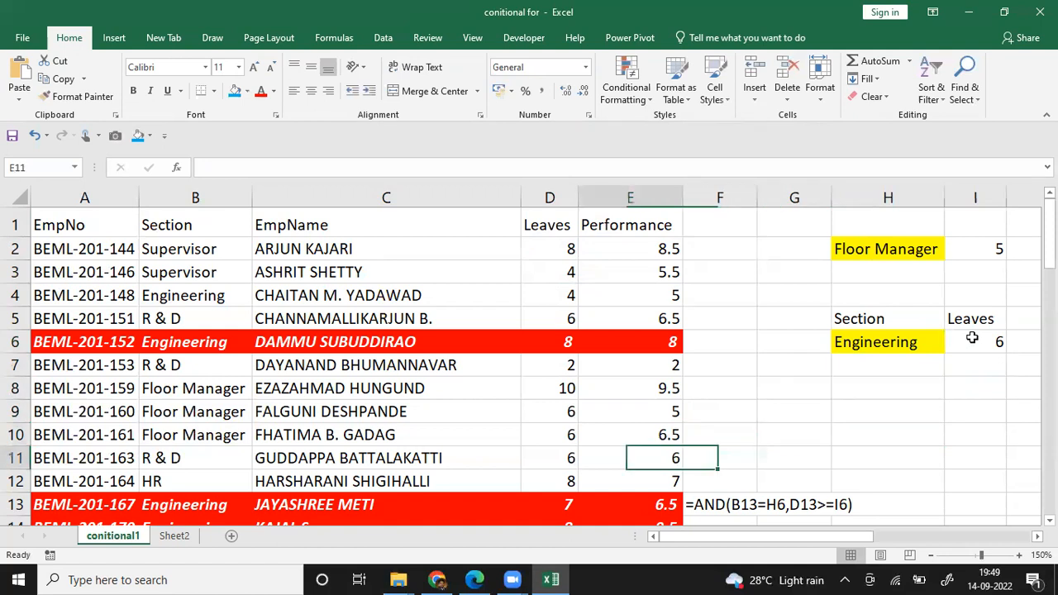
key("Down")
key("Down")
key("Left")
key("Down")
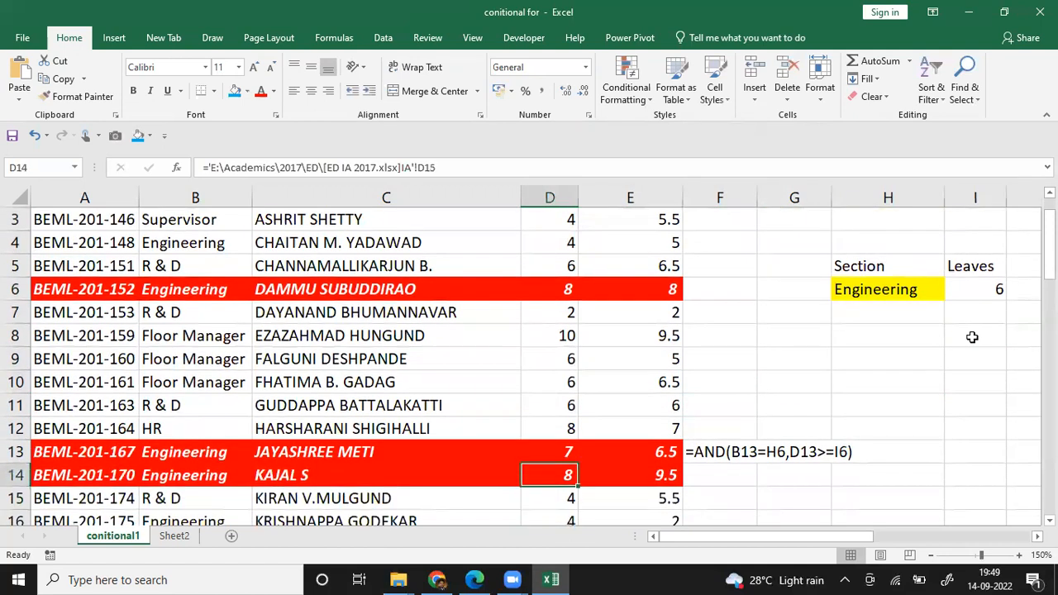
Step: Set the Leaves criterion in I6 to 8
key("Up")
key("Up")
key("Right")
key("Up")
key("Right")
key("Up")
key("Right")
key("Up")
key("Right")
key("Up")
key("Right")
key("Up")
key("Up")
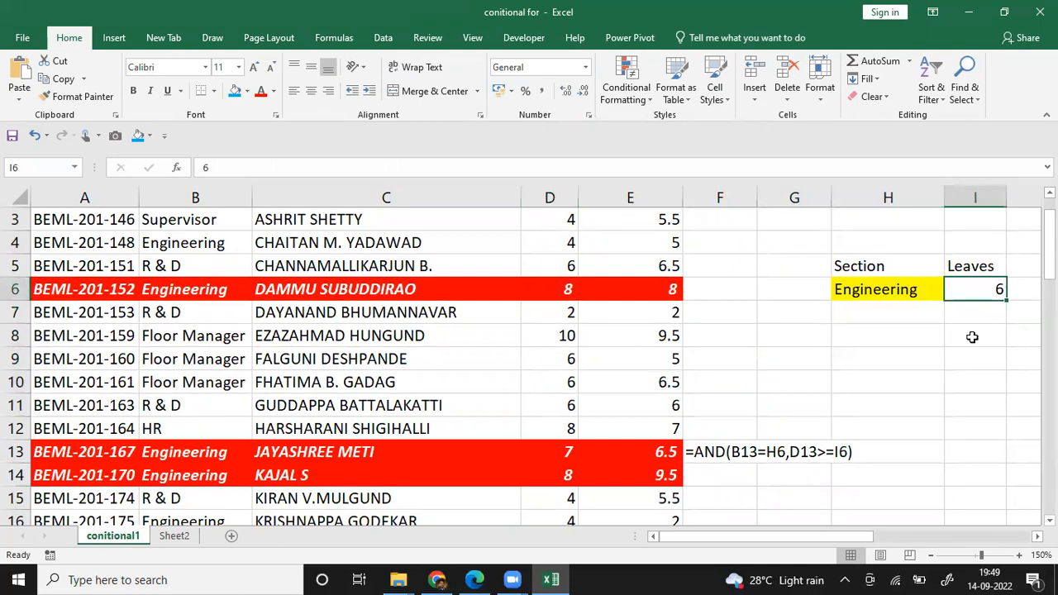
type("8")
key("Return")
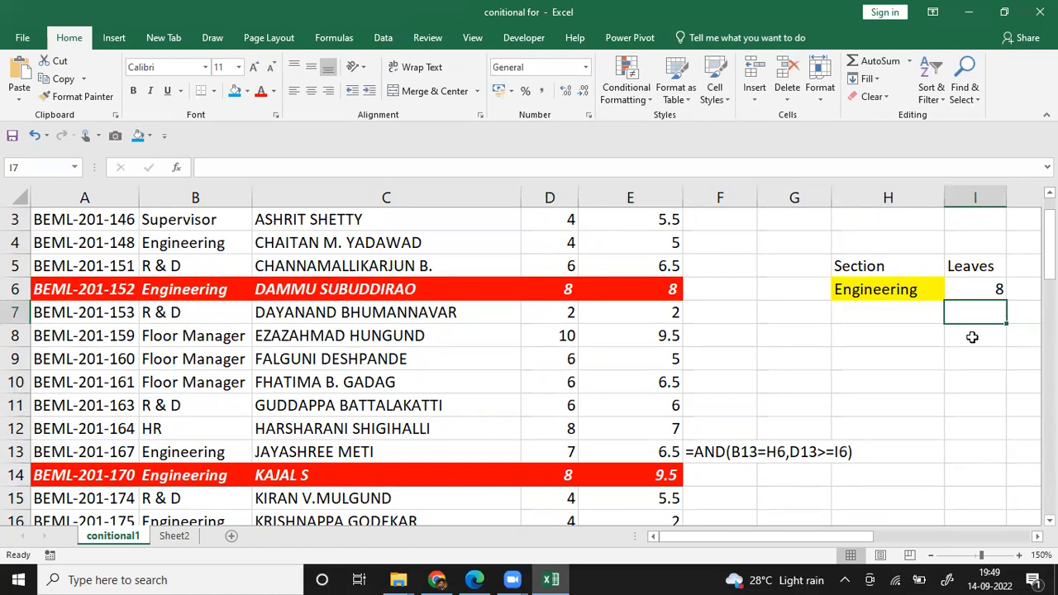
Step: Check the rows highlighted for Engineering with at least 8 leaves and return to the Section header in B1
key("Up")
key("Left")
key("Up")
key("Left")
key("Left")
key("Up")
key("Left")
key("Left")
key("Up")
key("Left")
key("Up")
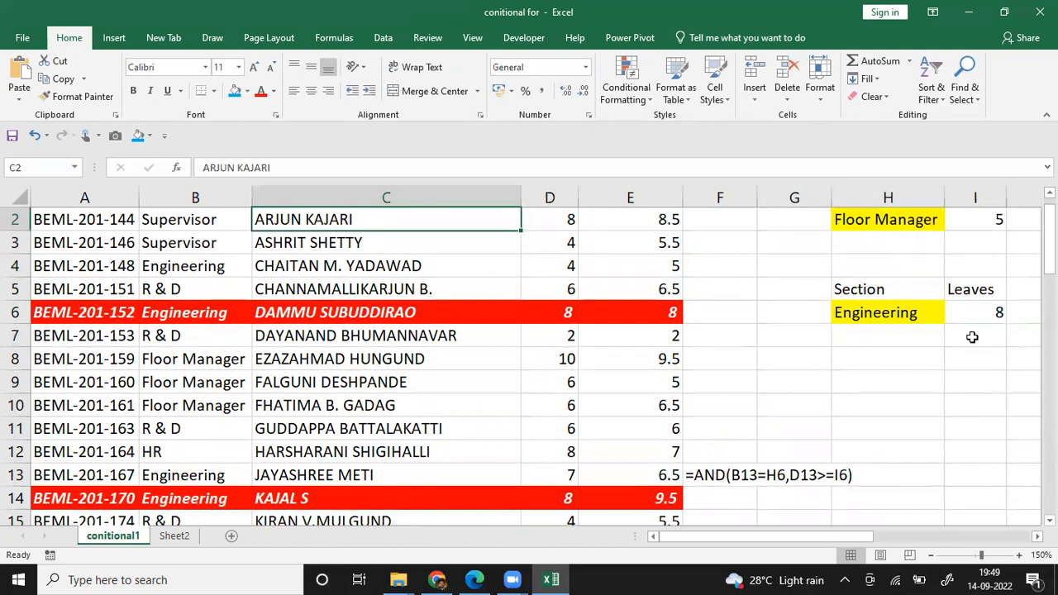
key("Up")
key("Left")
key("Left")
key("Right")
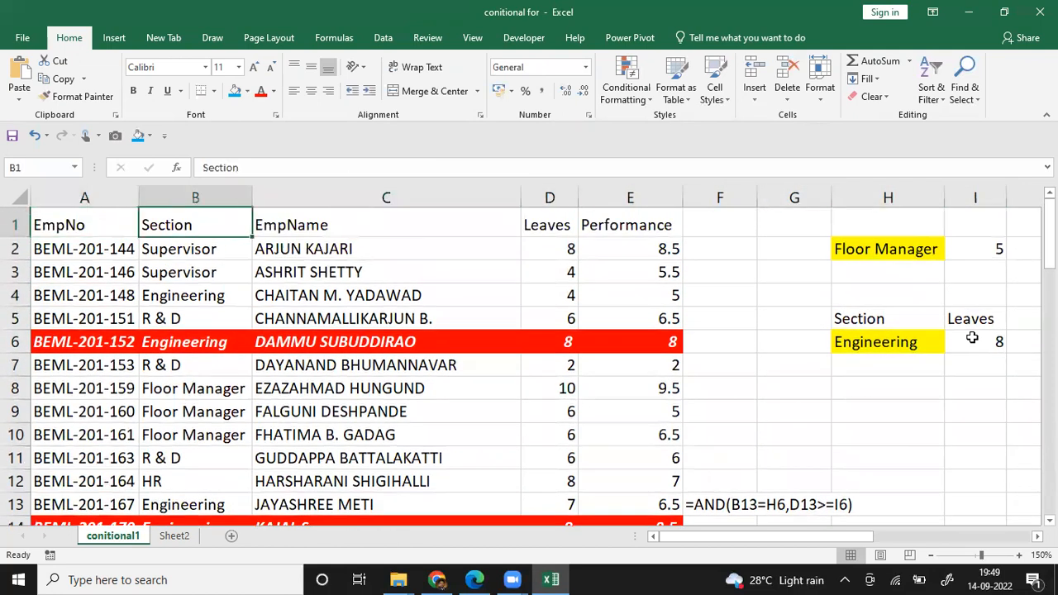
Step: Review the AND formula text in F13 alongside the employee records and the criteria cells
left_click(713, 505)
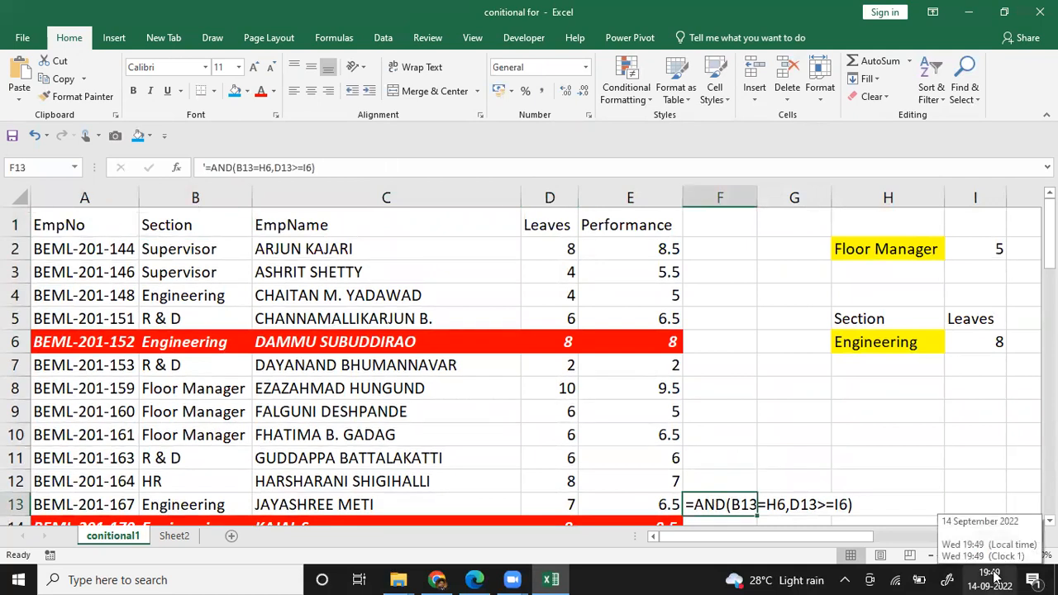
key("Up")
key("Up")
key("Up")
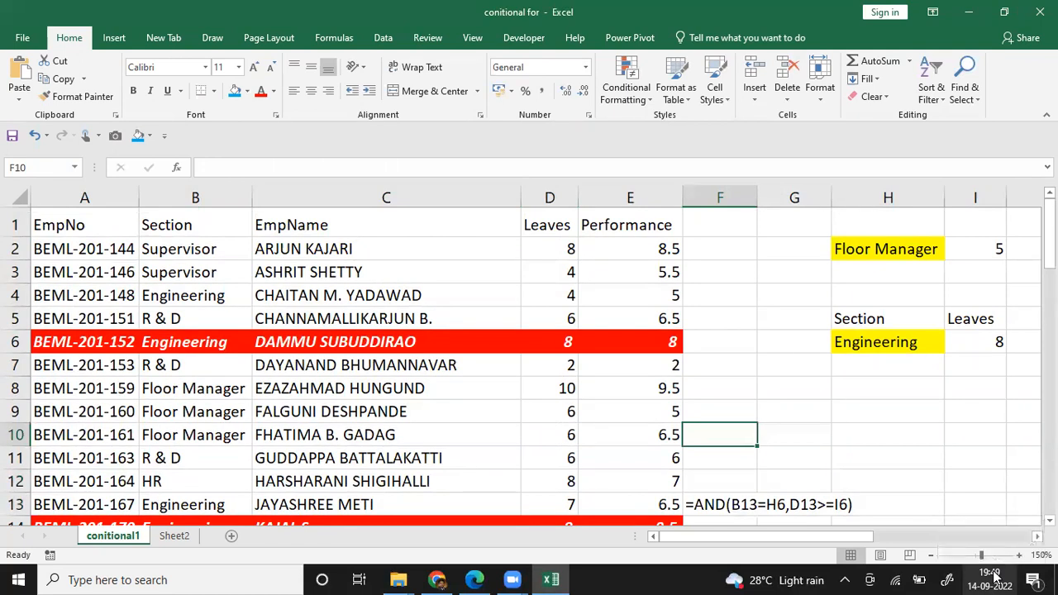
key("Left")
key("Left")
key("Left")
key("Left")
key("Left")
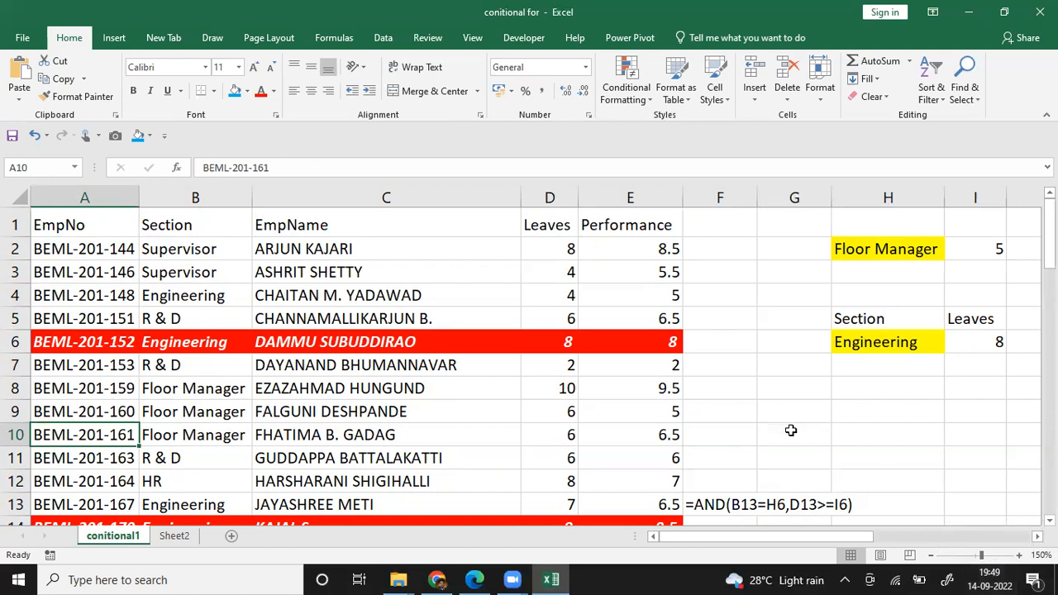
left_click(761, 430)
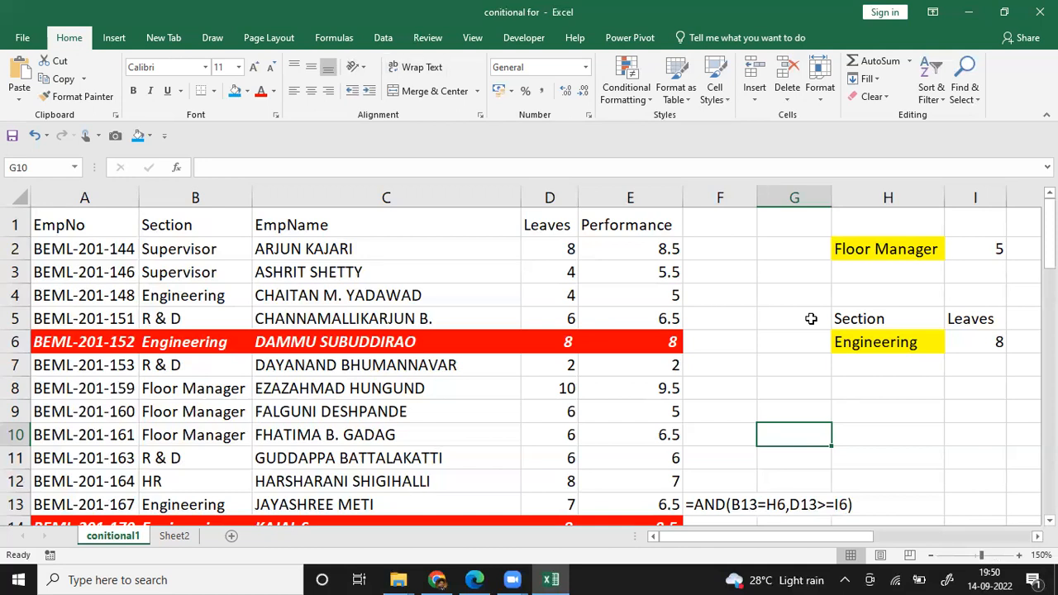
key("ctrl+n")
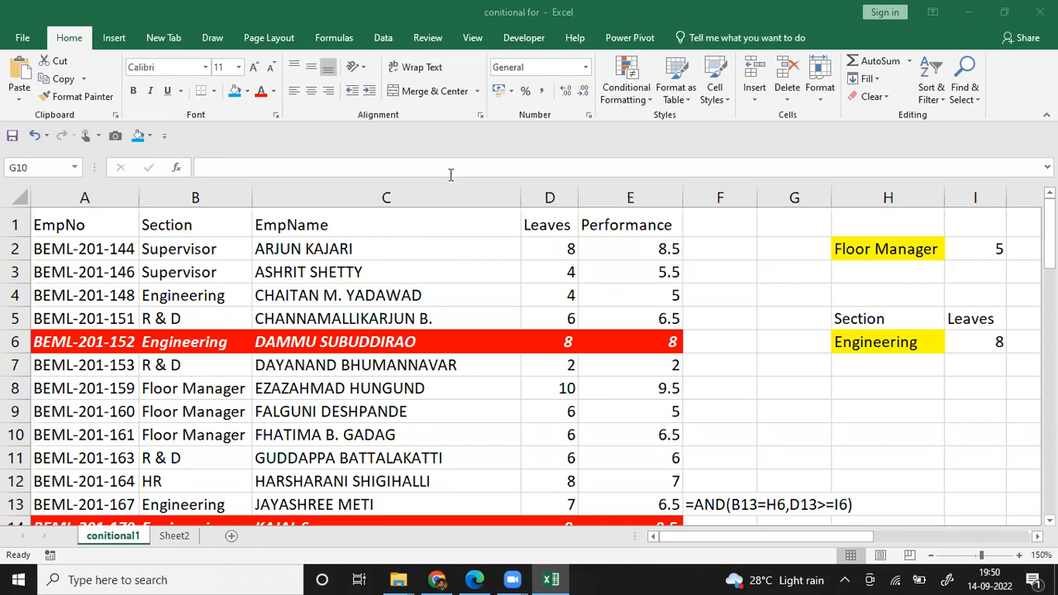
Step: Switch to Sheet2 and enlarge its view to 120%
left_click(174, 537)
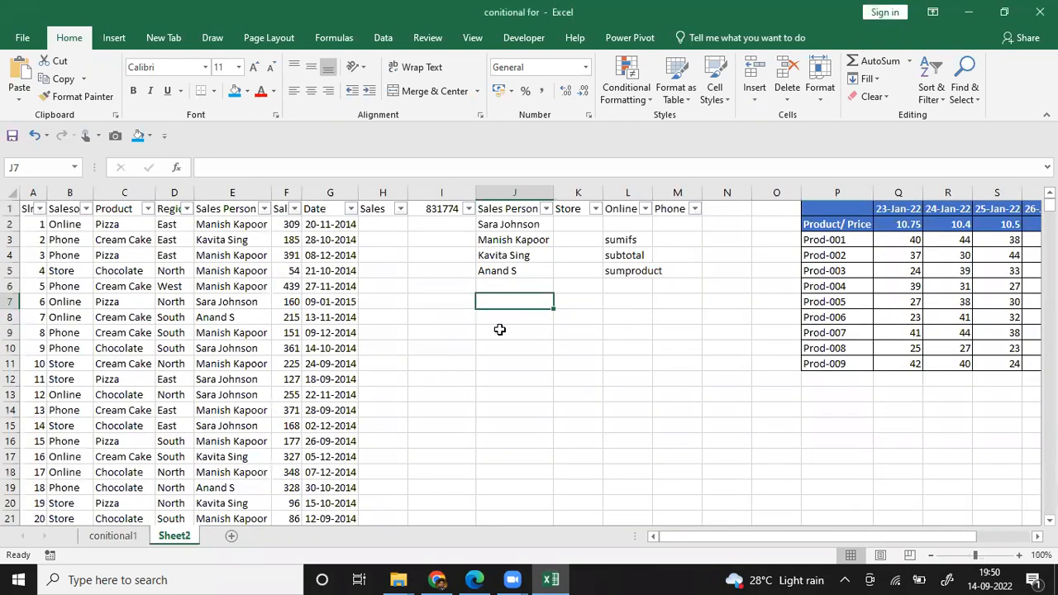
left_click(446, 377)
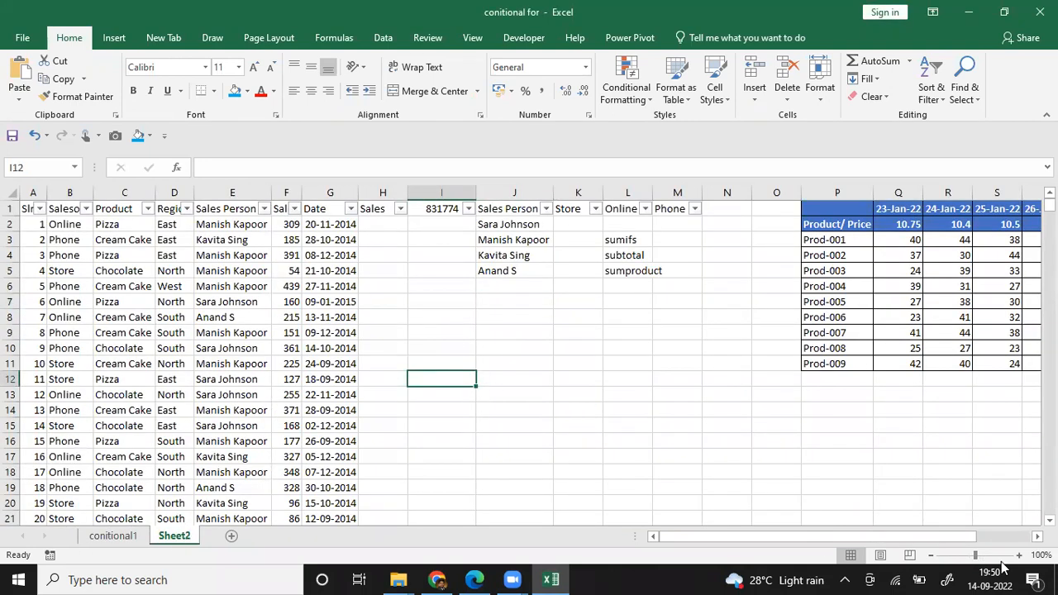
left_click(1038, 537)
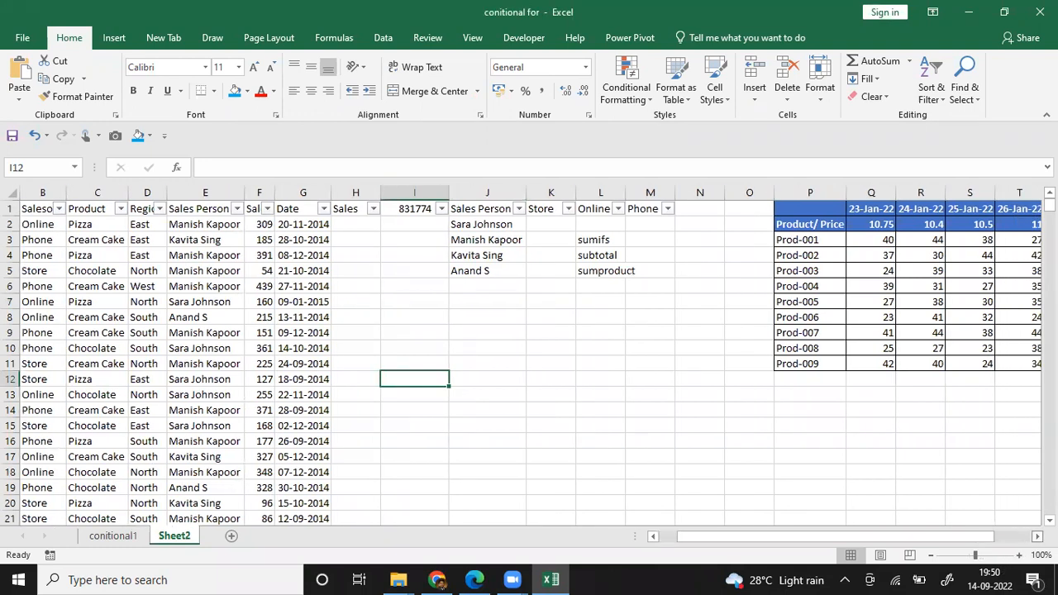
left_click(1038, 536)
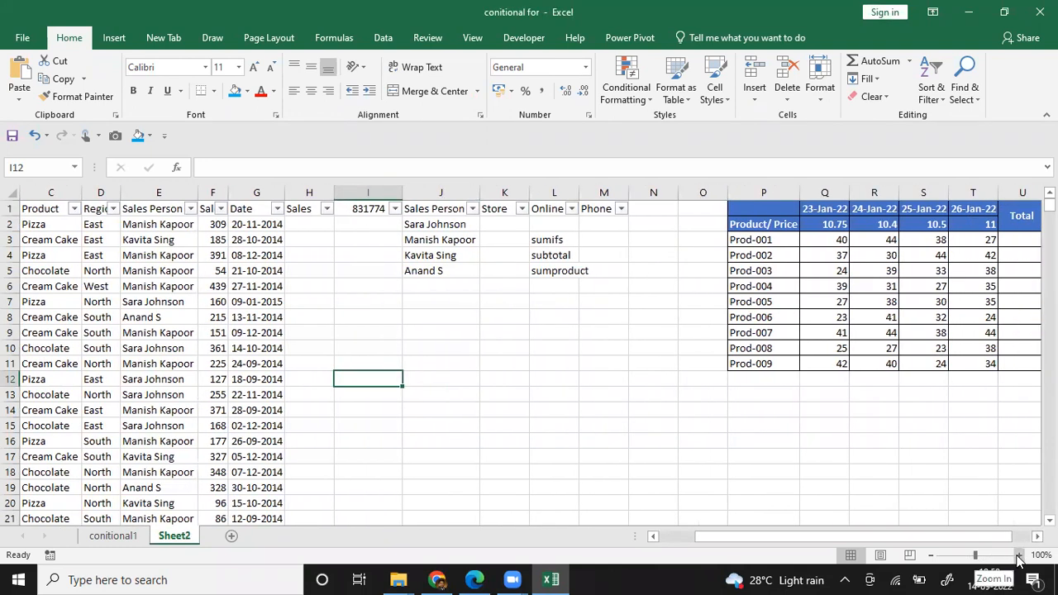
left_click(1020, 555)
left_click(1019, 556)
left_click(1019, 555)
left_click(521, 339)
Step: Go to the start of the sales table and autofit the width of the Date column G
key("Up")
key("Up")
key("Up")
key("Up")
key("Up")
key("Up")
key("Up")
key("Up")
key("Up")
key("Left")
key("Left")
key("Left")
key("Left")
key("Left")
key("Left")
key("Left")
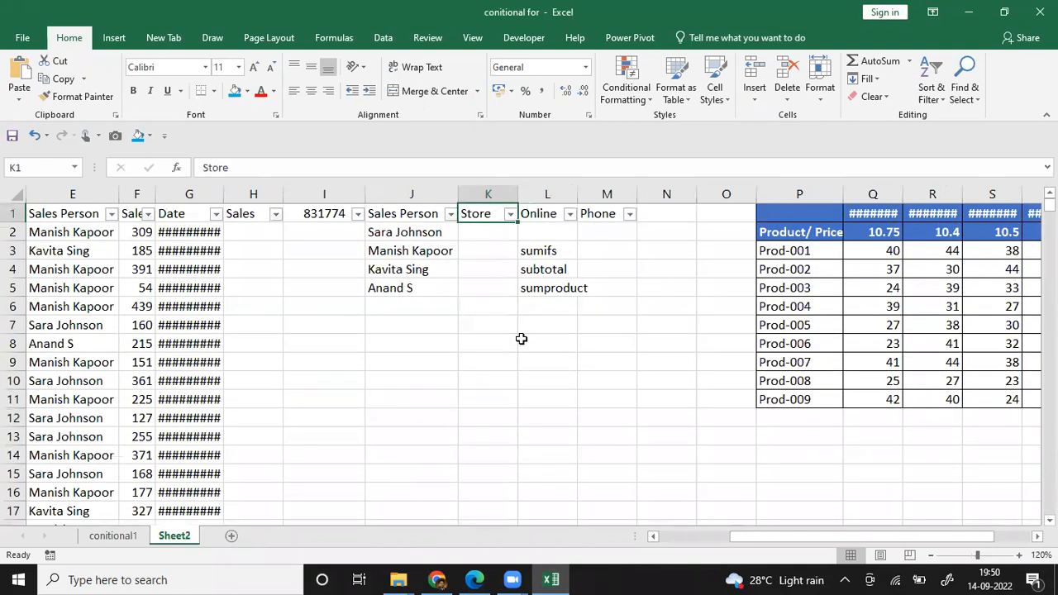
key("Left")
key("Left")
key("Left")
key("Left")
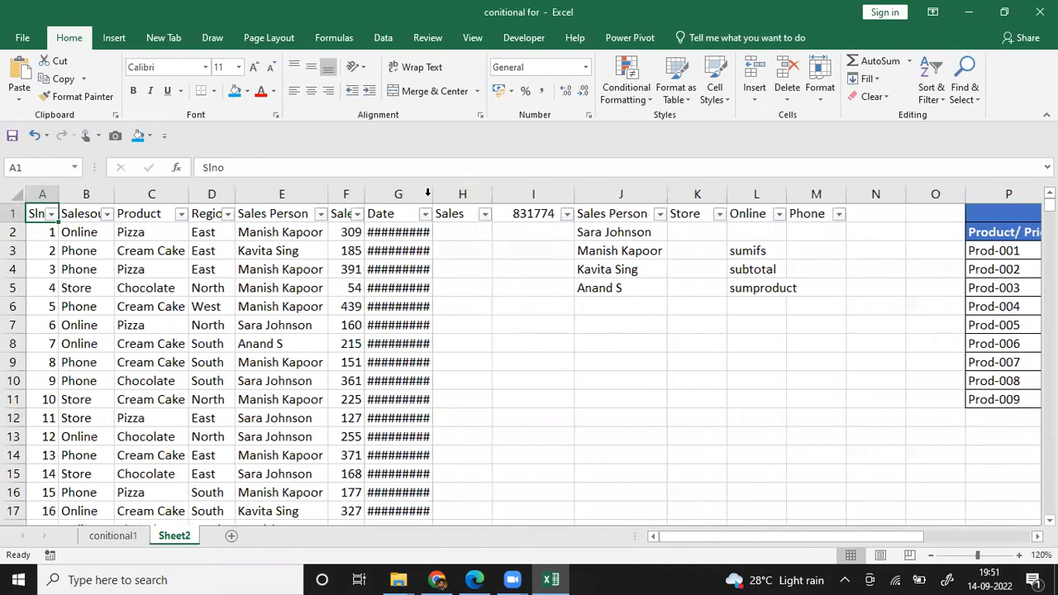
double_click(427, 195)
left_click(314, 278)
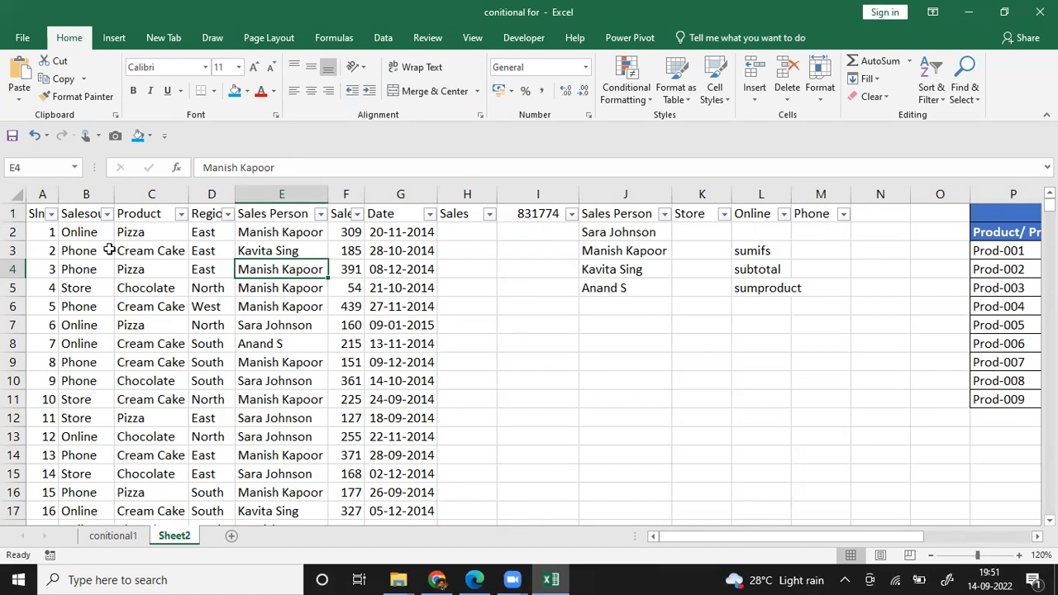
Step: Enlarge the Sheet2 view to 140% and return to the sales table's first header cell, A1
left_click(78, 233)
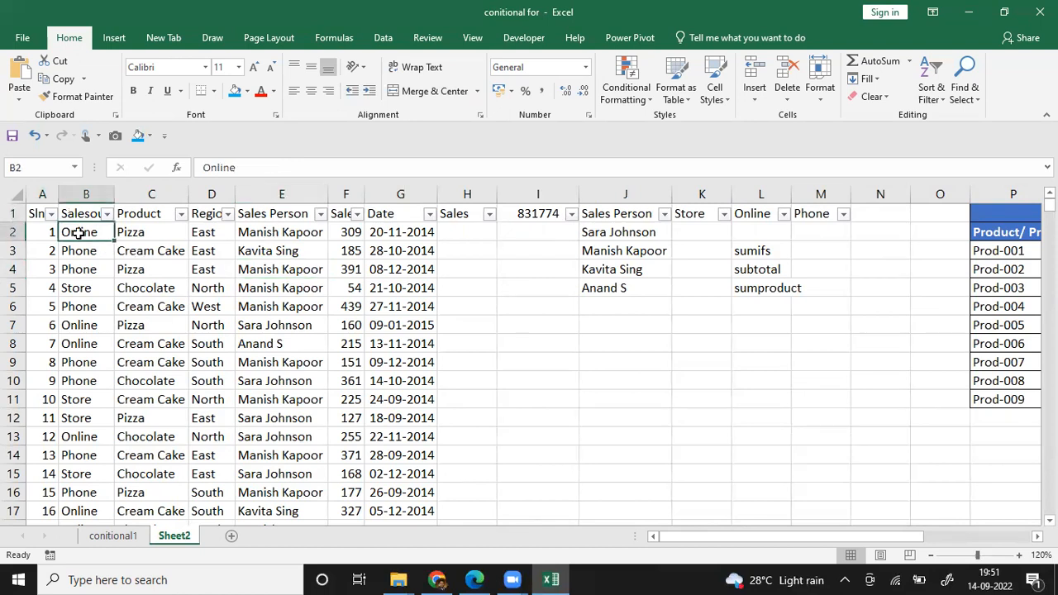
left_click(1020, 555)
left_click(1020, 555)
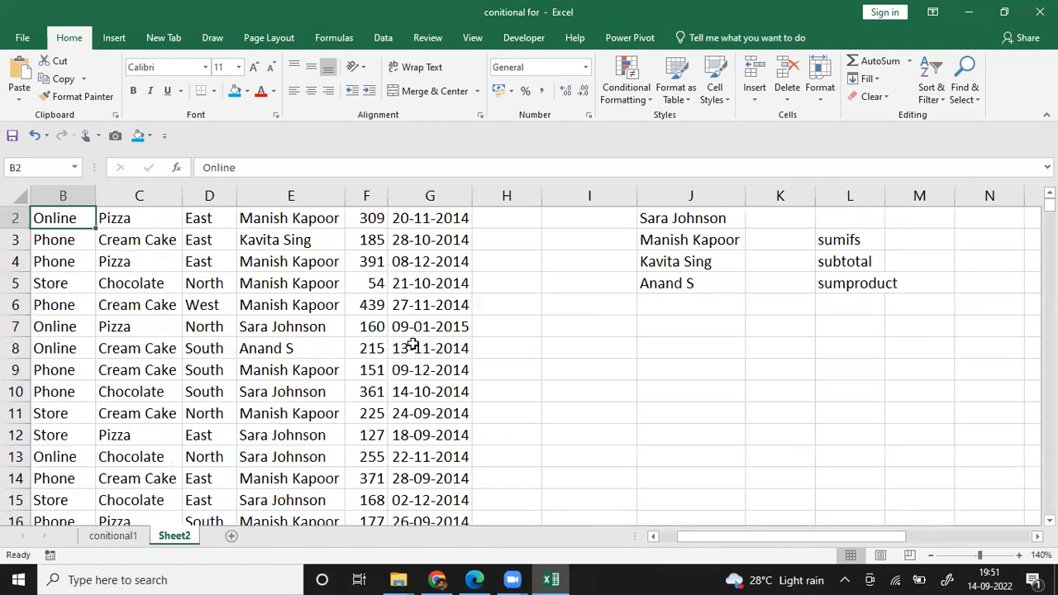
left_click(412, 348)
key("ctrl+Up")
key("Left")
key("Left")
key("Left")
key("Left")
key("Left")
key("Left")
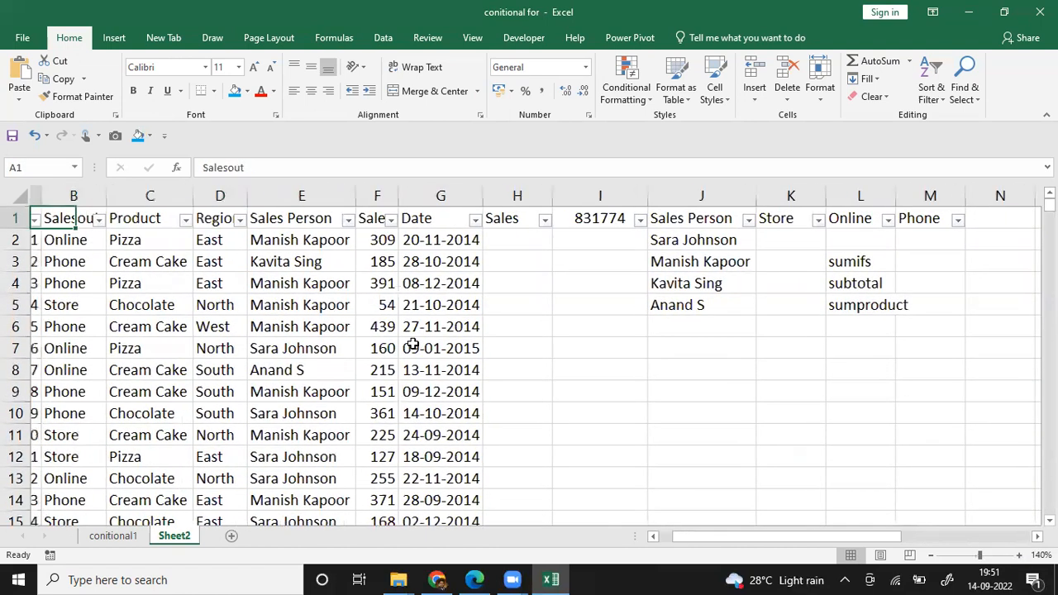
Step: Examine the sales table's first records across the sales outlet, Product, Region, Sales Person, Sales and Date columns
key("Right")
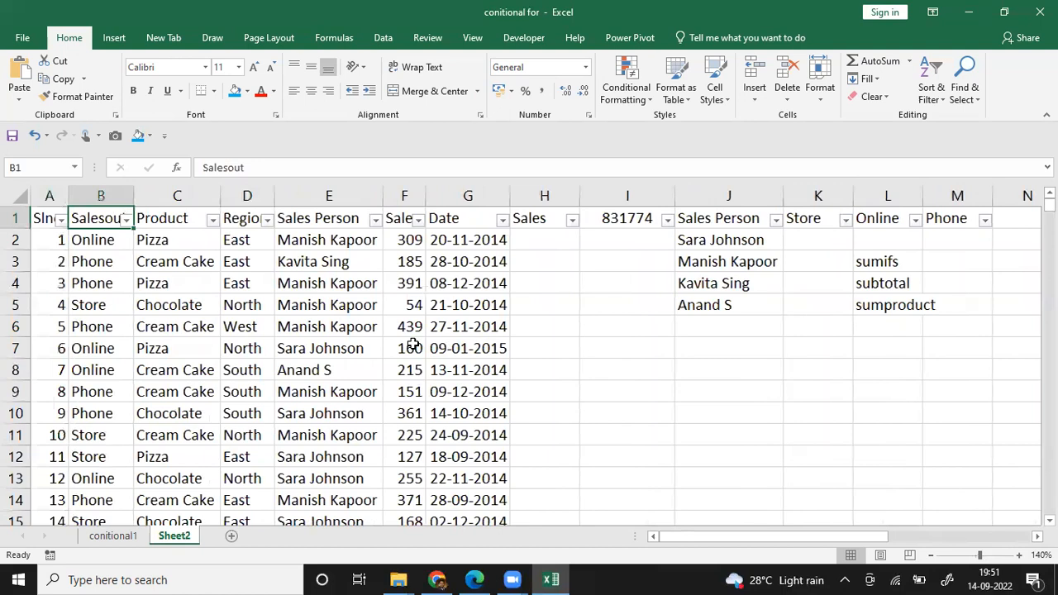
key("Down")
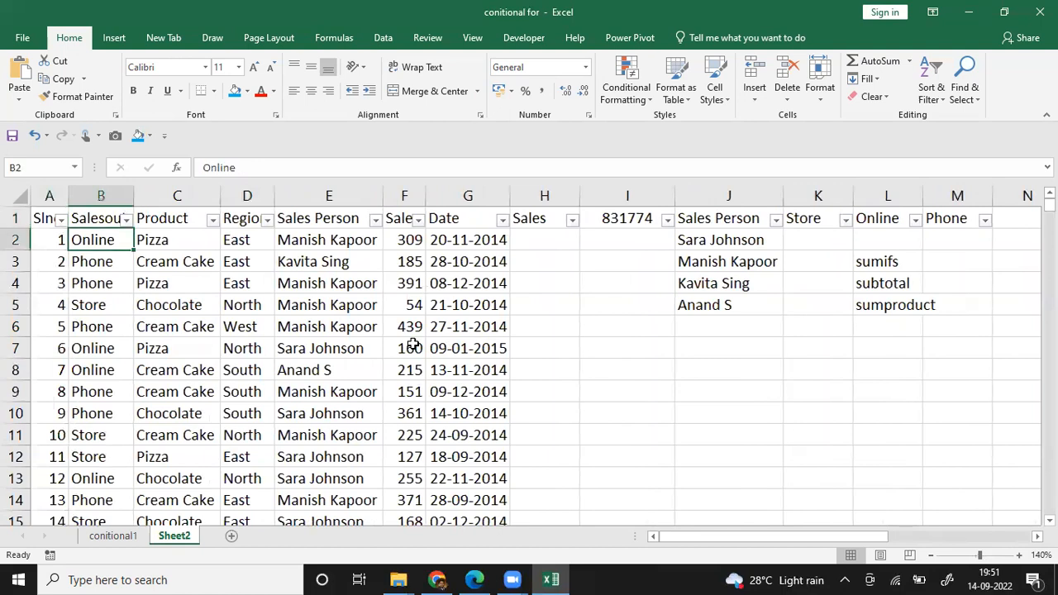
key("Up")
key("Down")
key("Down")
key("Down")
key("Down")
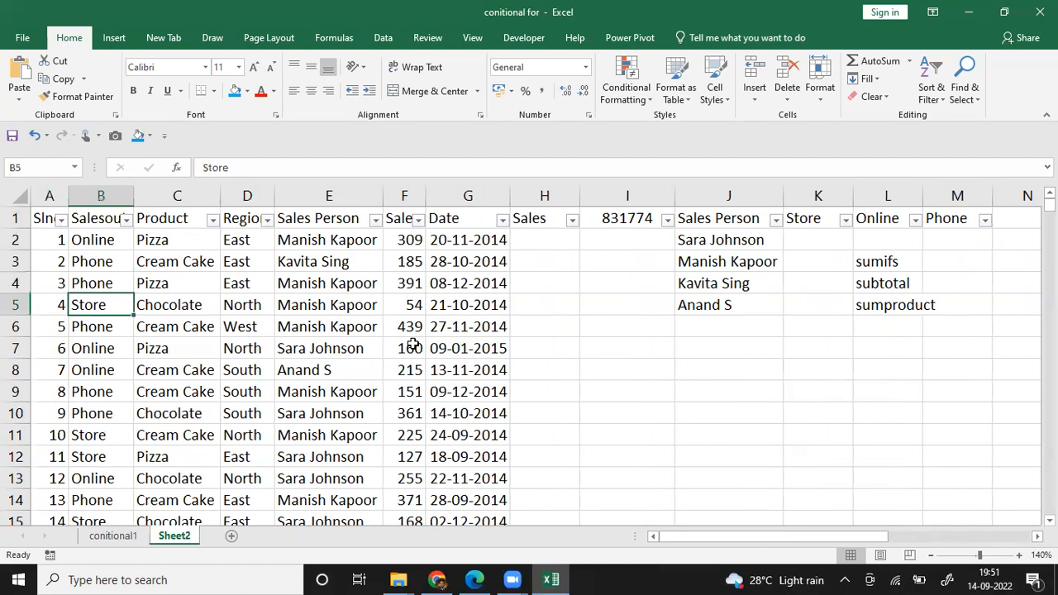
key("Right")
key("Up")
key("Up")
key("Up")
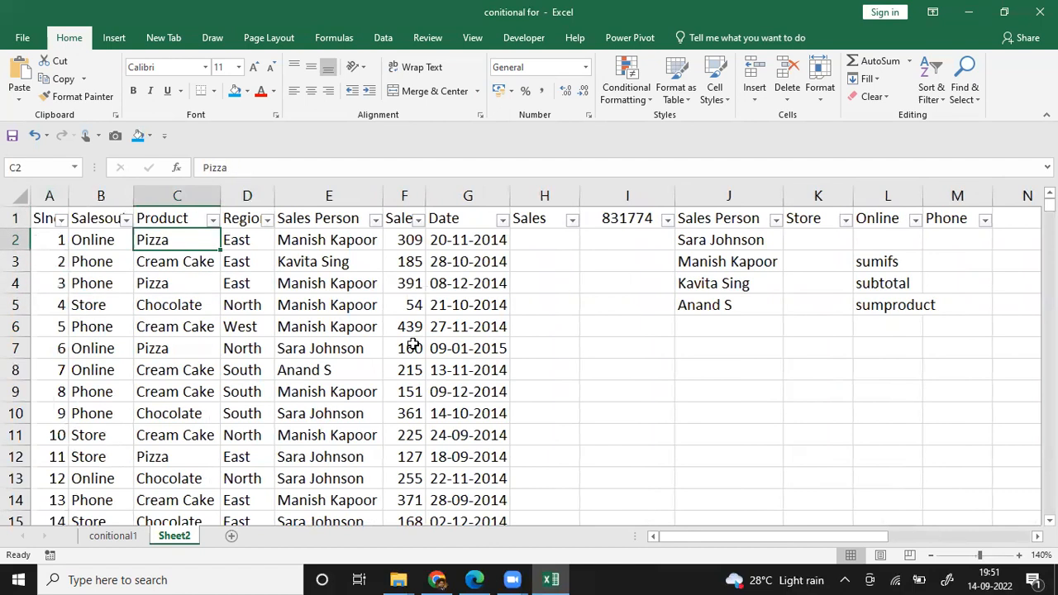
key("Right")
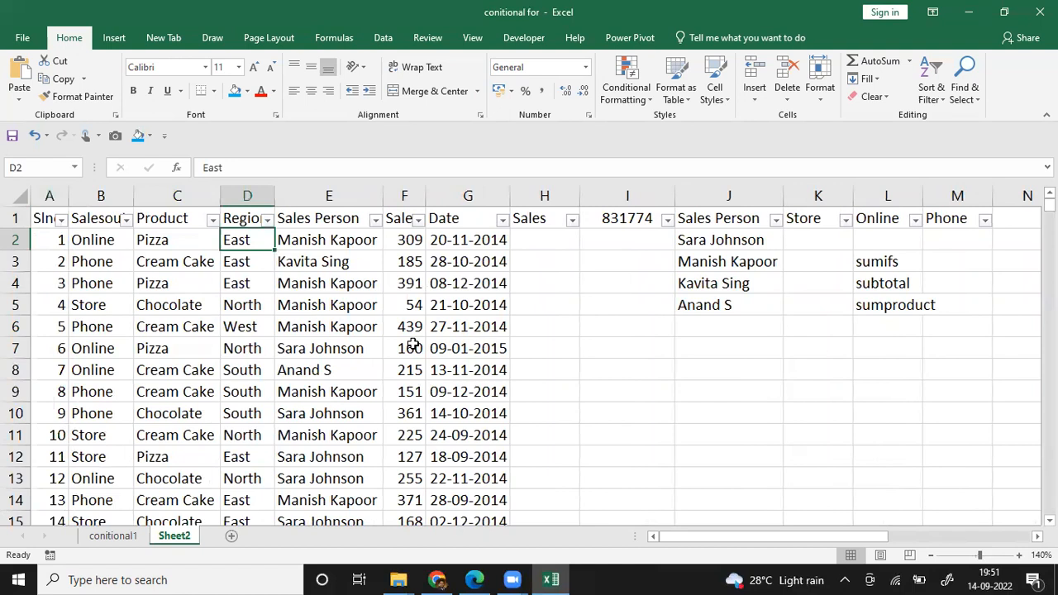
key("Right")
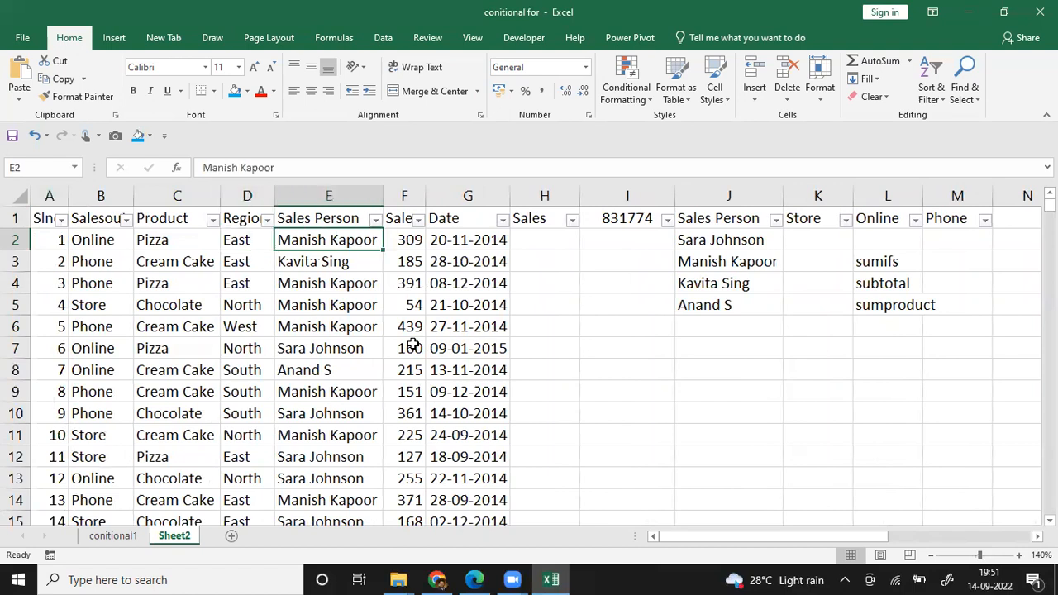
key("Right")
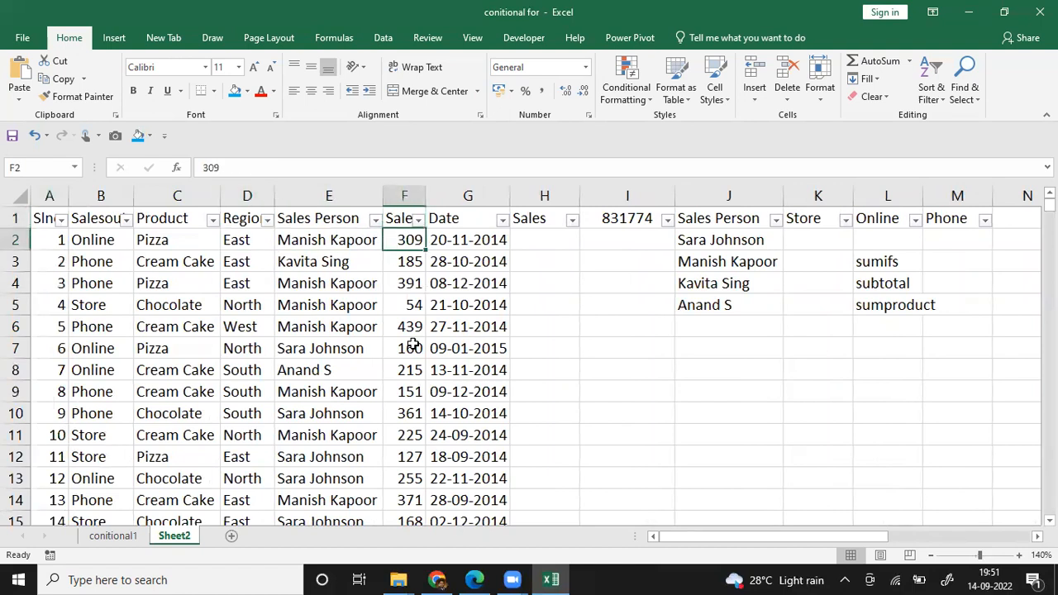
key("Right")
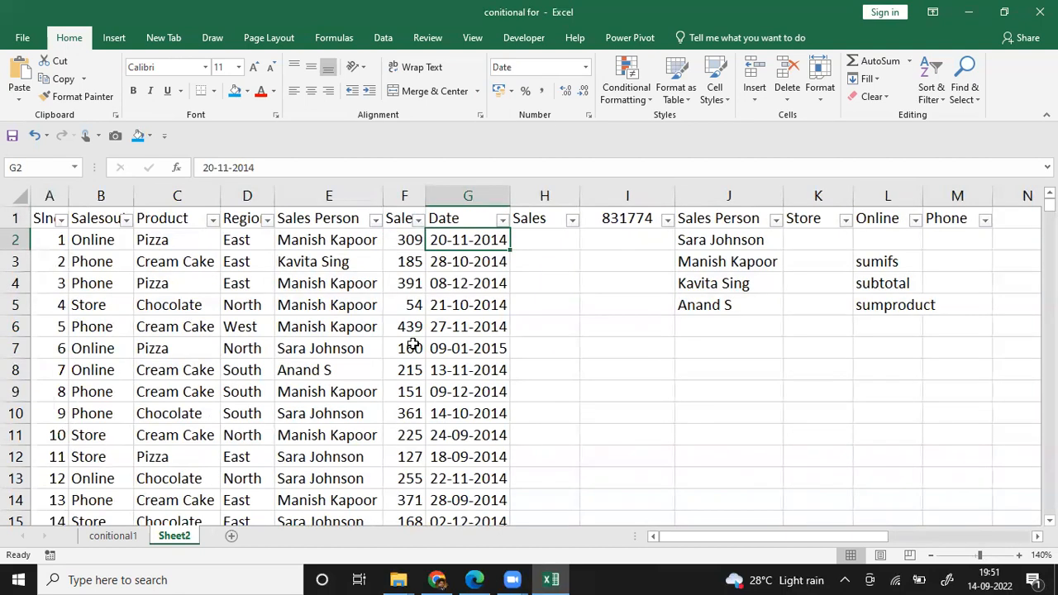
Step: Turn off the filter on Sheet2's header row
key("Up")
key("Right")
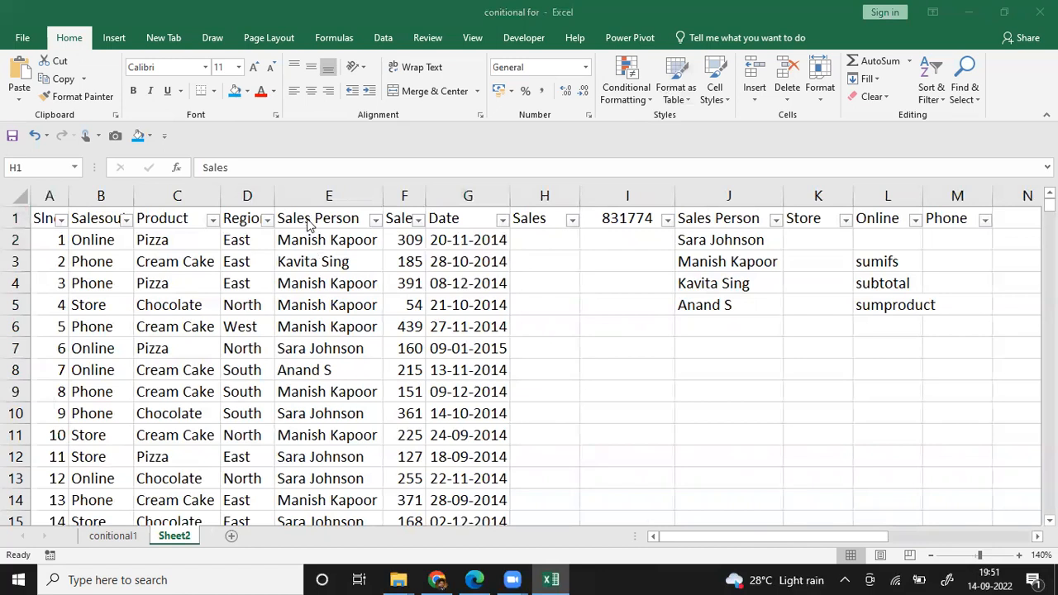
left_click(382, 38)
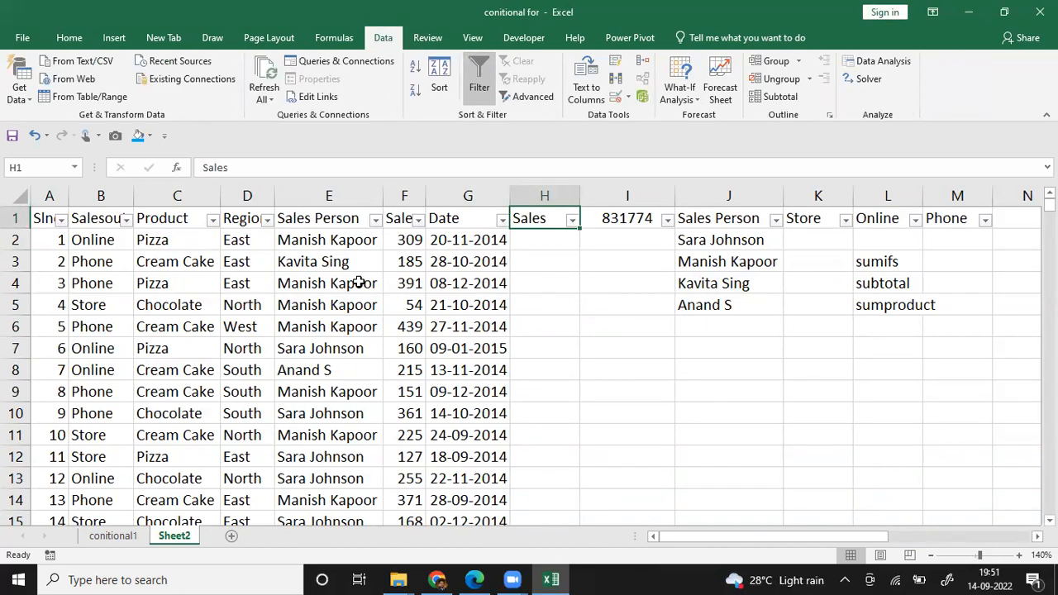
left_click(480, 72)
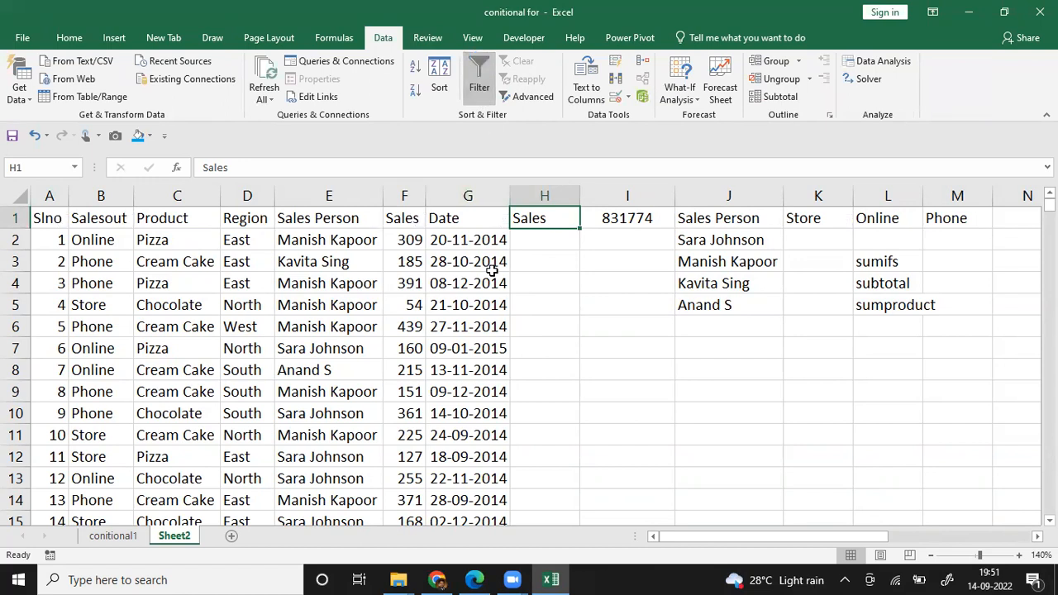
left_click(439, 364)
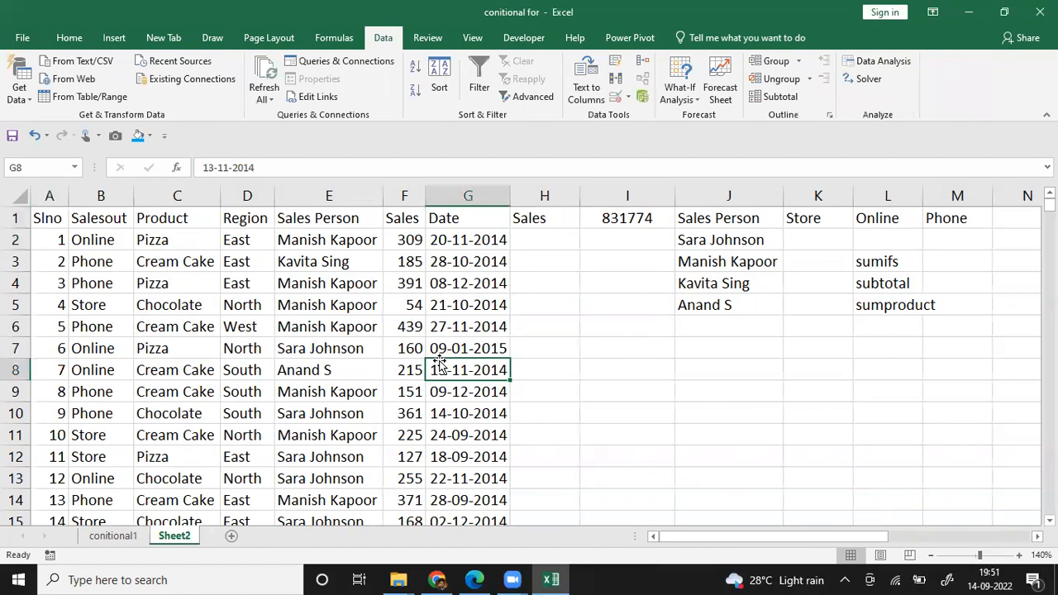
left_click(559, 578)
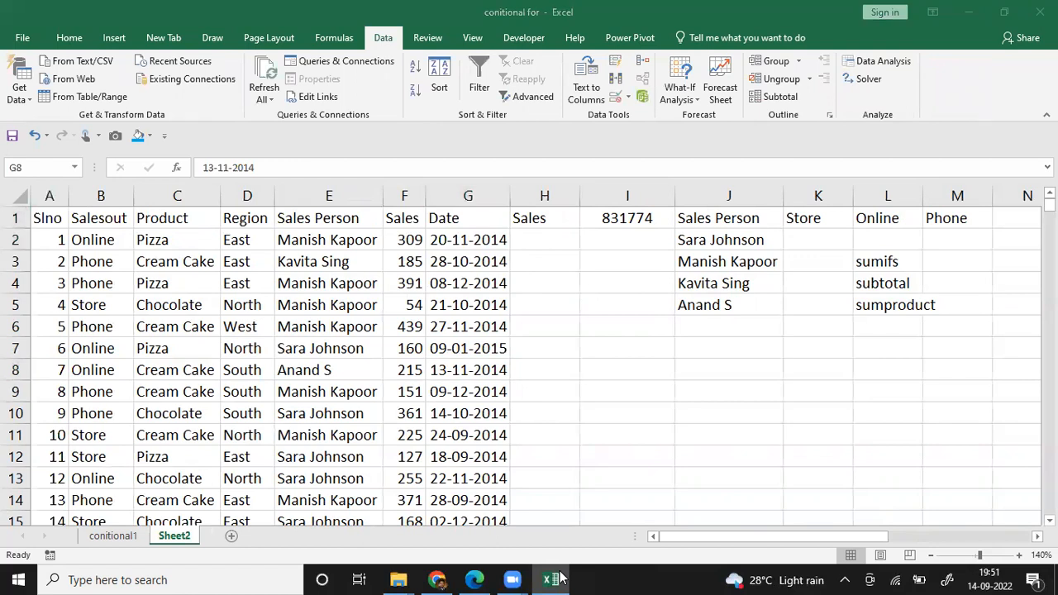
left_click(459, 348)
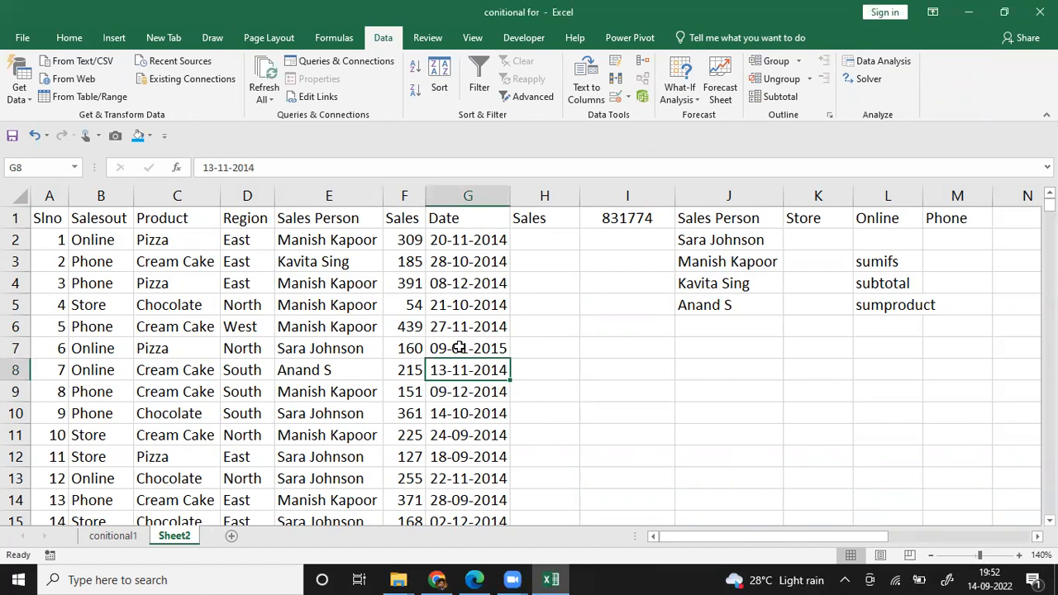
Step: Insert a blank column H between the Date column and the separate Sales total
key("Up")
key("Up")
key("Right")
key("Right")
key("Up")
key("Up")
key("Up")
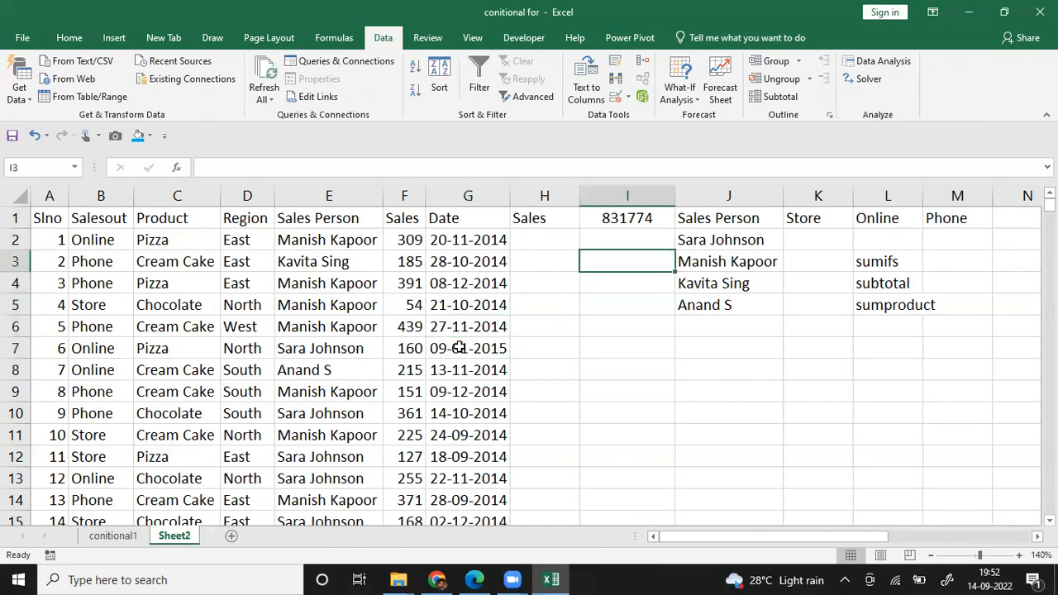
key("Up")
key("Left")
key("Left")
key("Right")
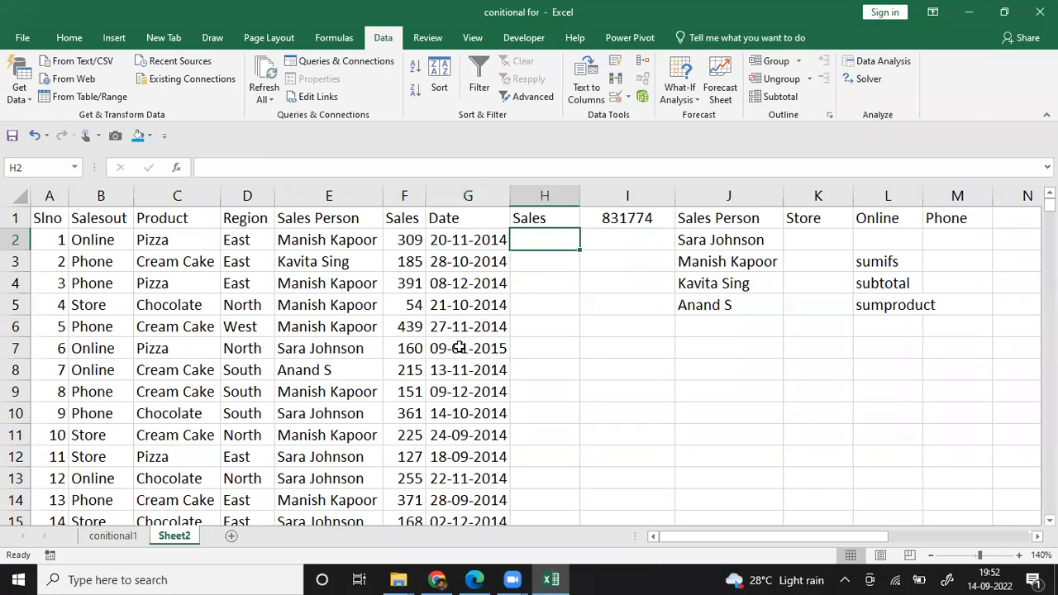
key("ctrl+space")
key("ctrl+shift+plus")
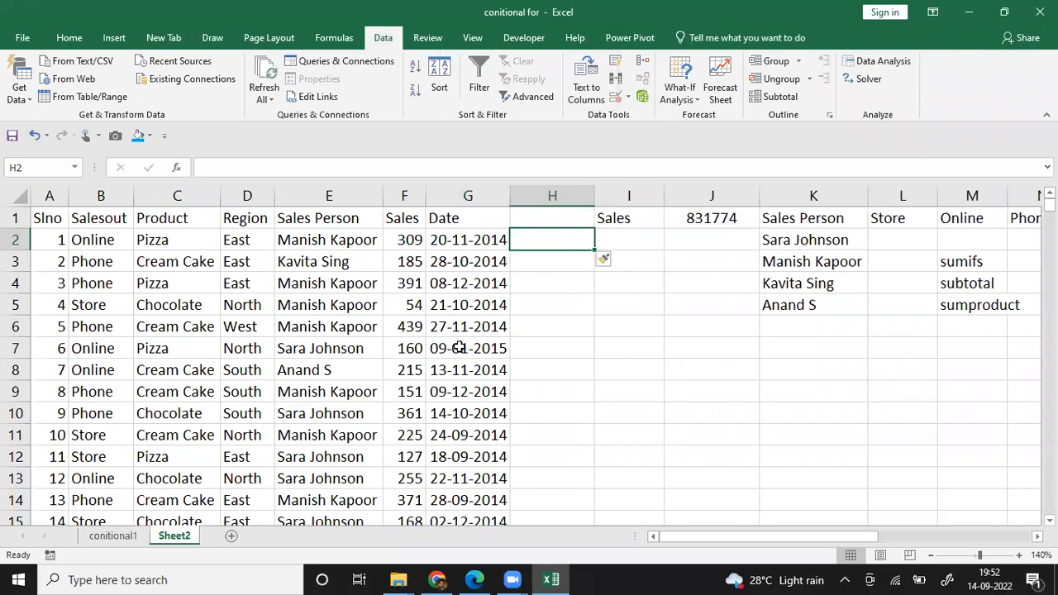
Step: Enter =SUM(F:F) in H1 to total the whole Sales column
key("Up")
type("=")
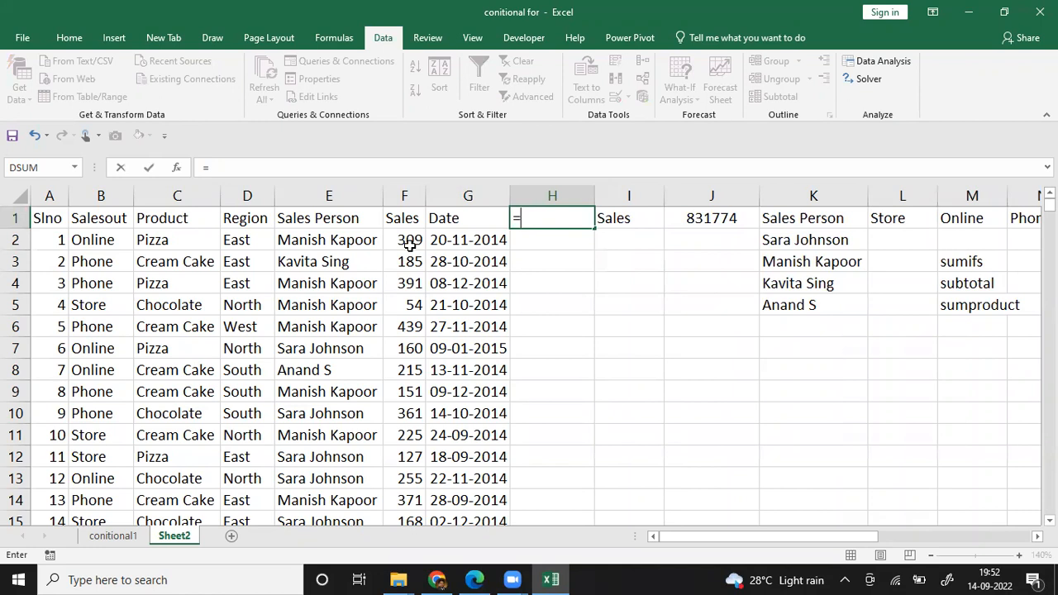
left_click(404, 196)
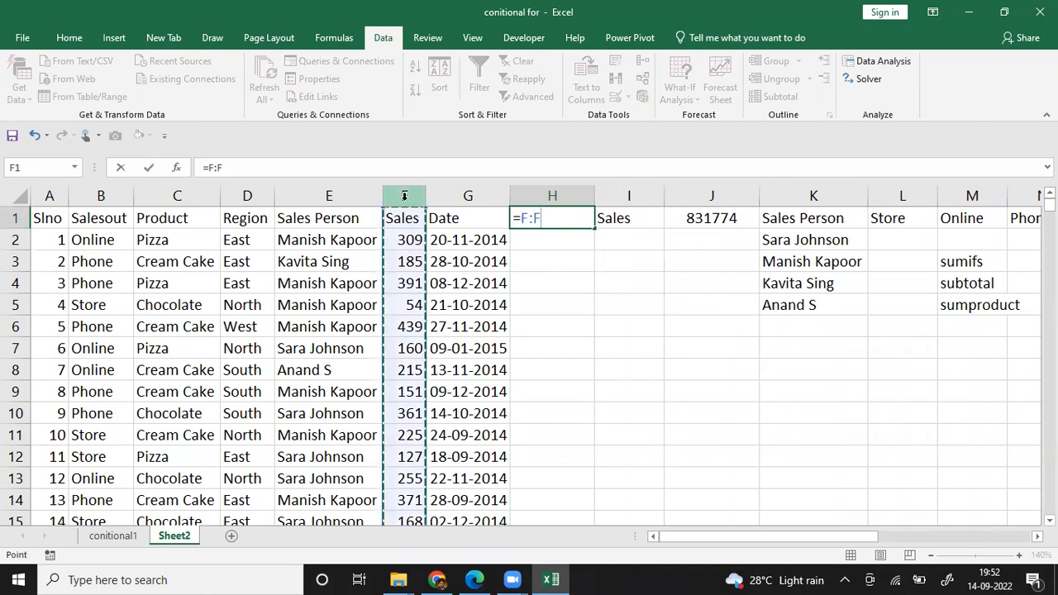
left_click(522, 218)
type("sum(F:F")
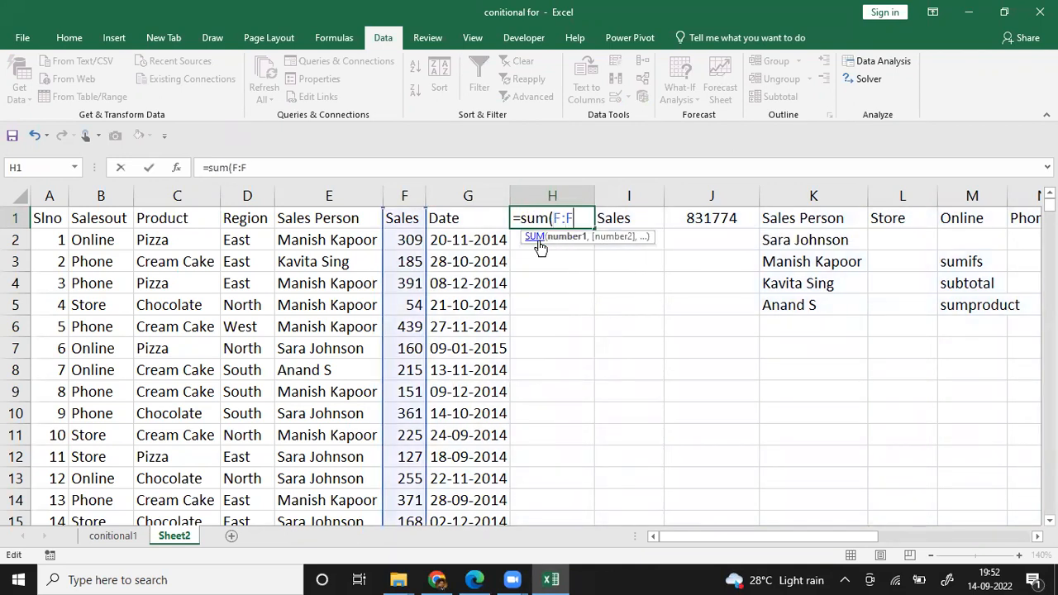
type(")")
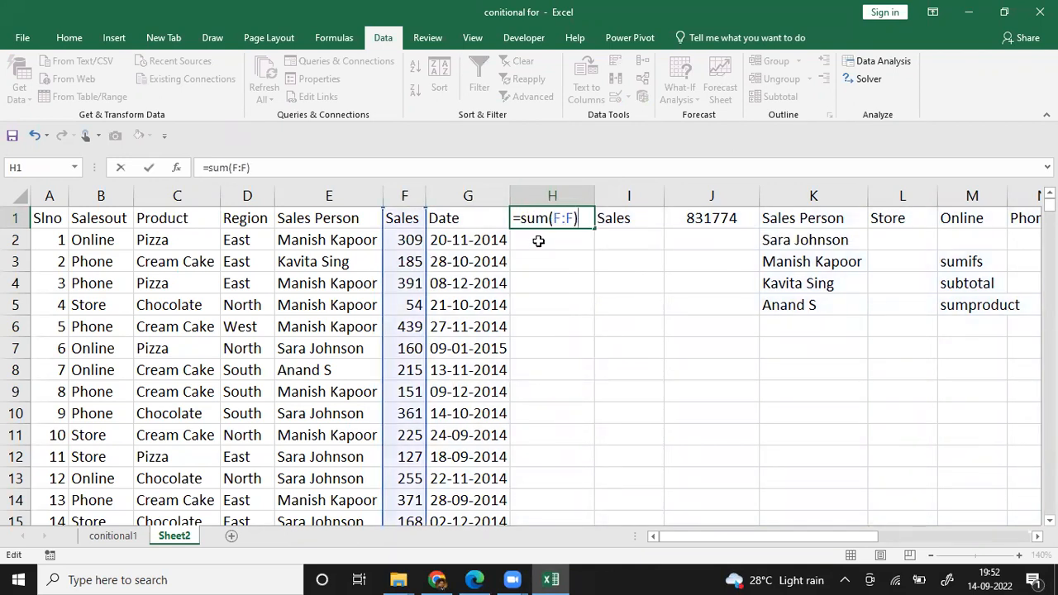
key("Return")
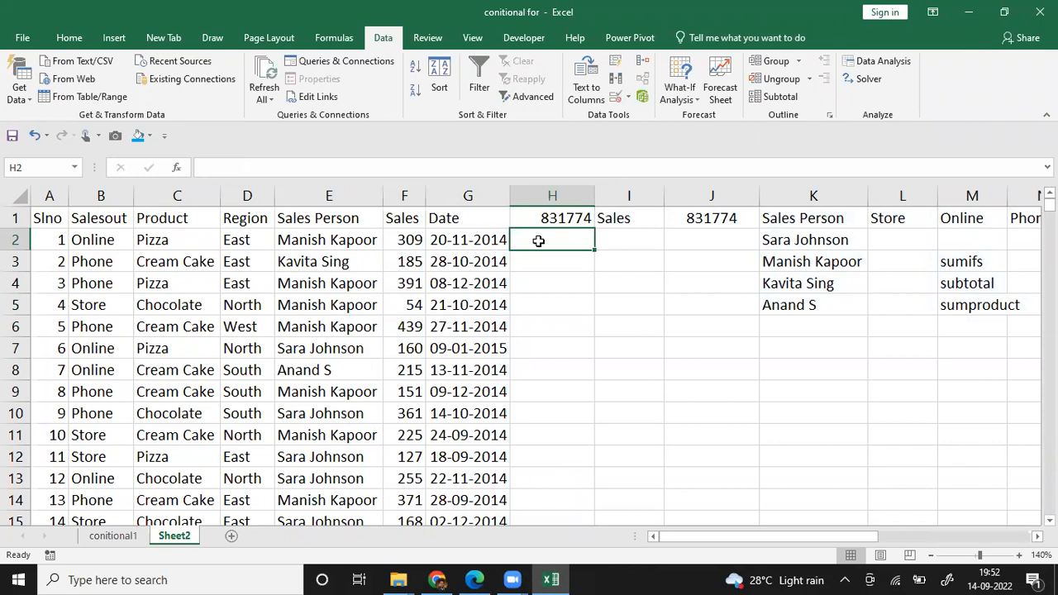
Step: Add filters to only the sales table's headers, A1:G1, from Slno to Date
left_click(449, 218)
left_click_drag(246, 227, 49, 216)
left_click(478, 78)
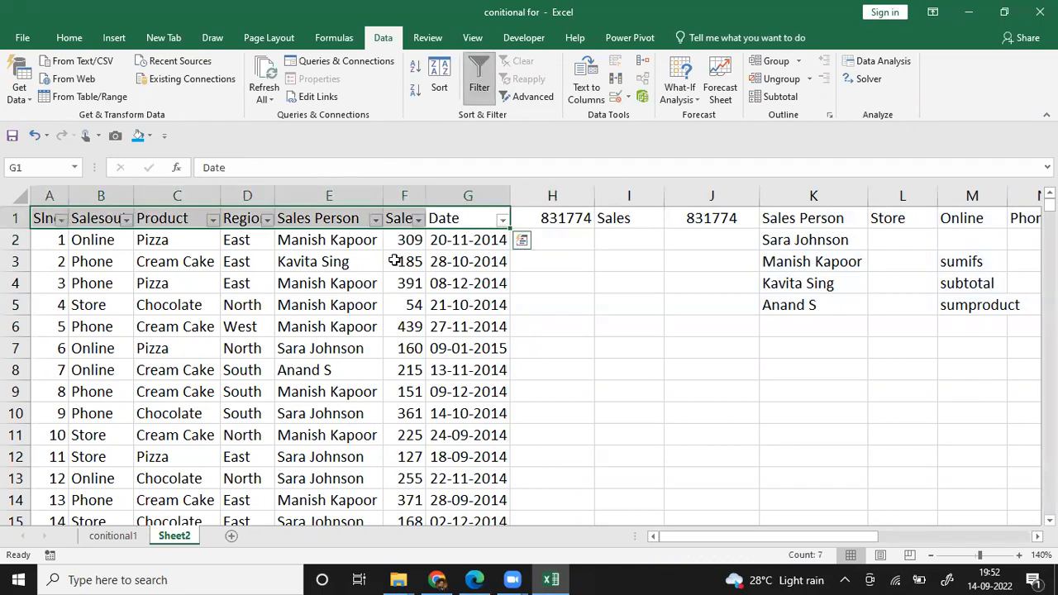
left_click(311, 366)
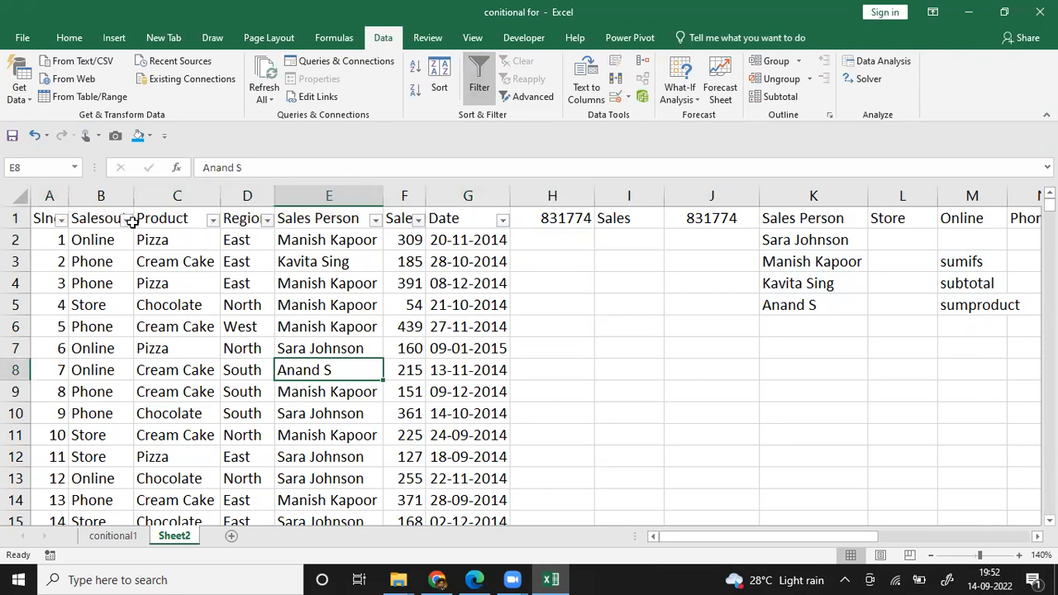
Step: Filter the Product column to show only Pizza records
left_click(212, 220)
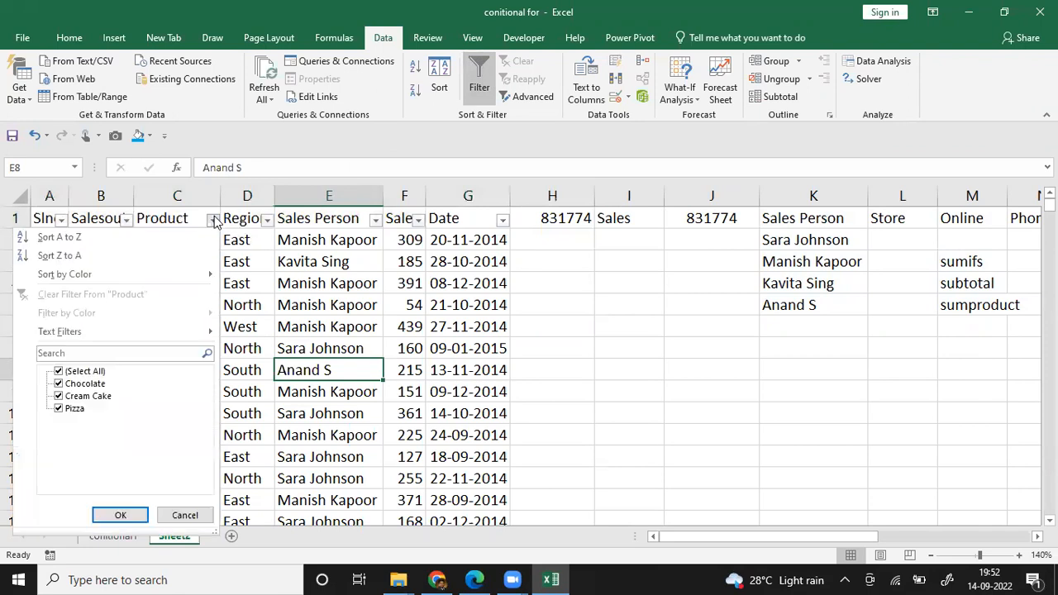
left_click(87, 372)
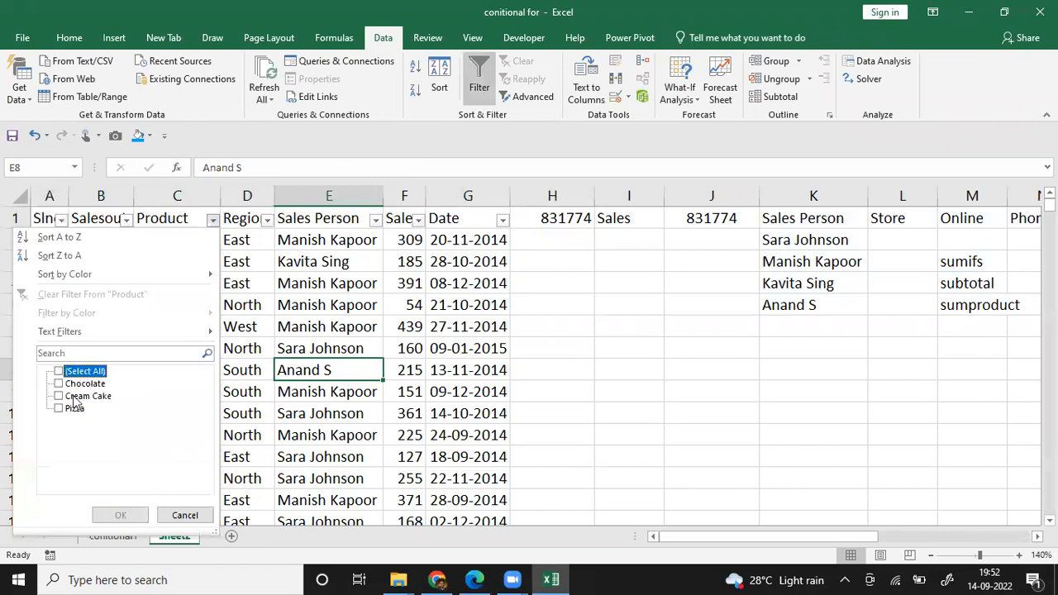
left_click(59, 408)
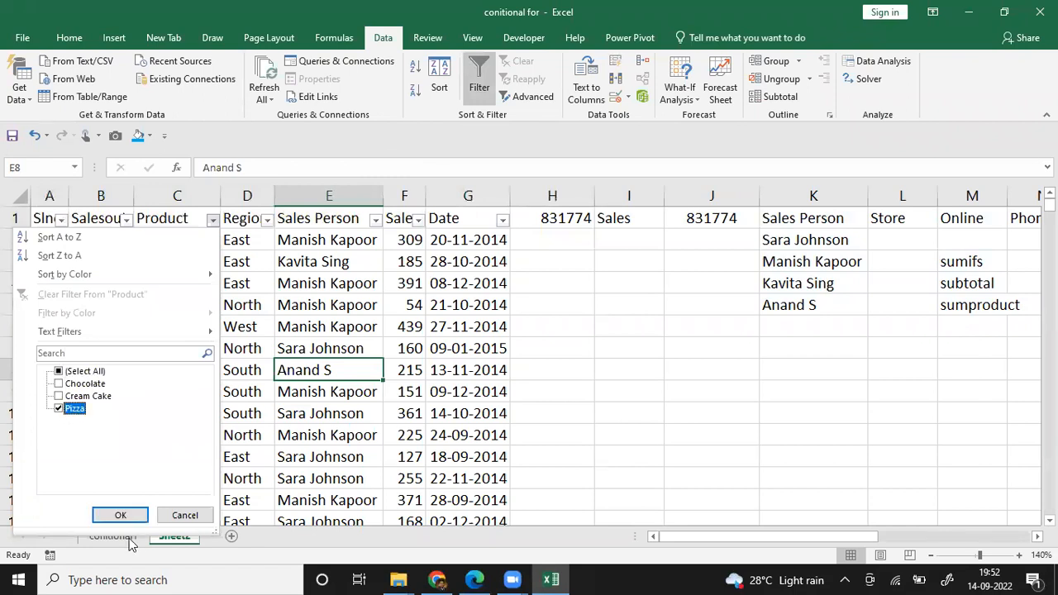
left_click(121, 515)
left_click(271, 399)
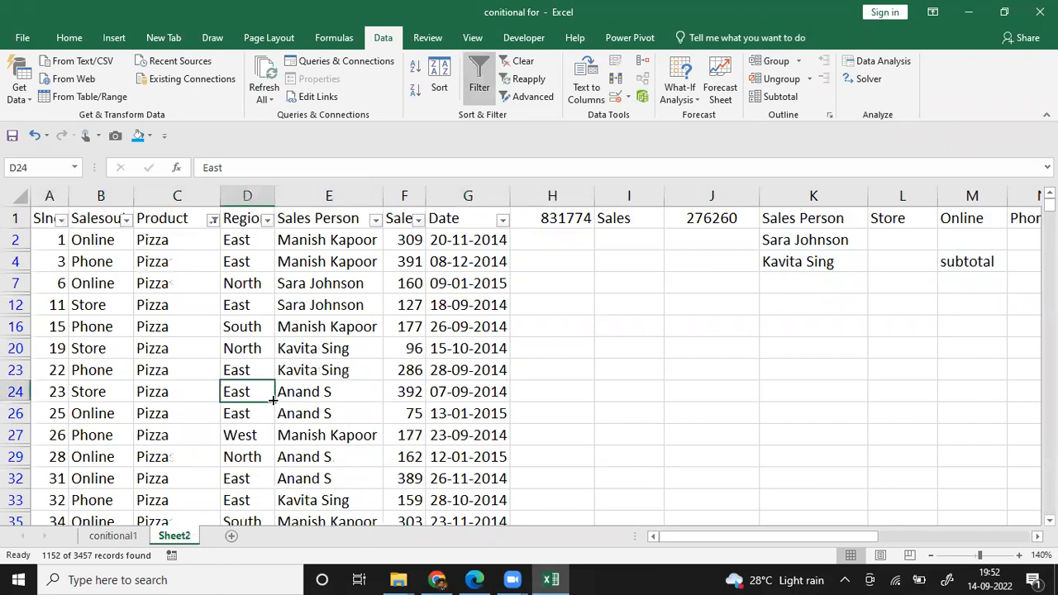
left_click(525, 363)
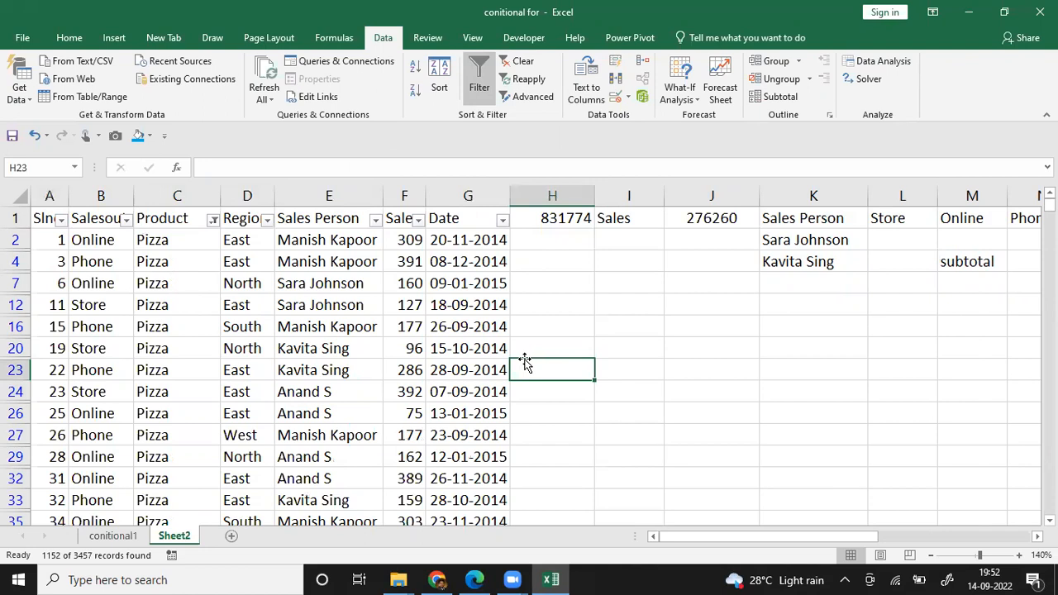
Step: Remove the filter from the sales table so that all products are shown again
left_click(151, 304)
key("Up")
key("Up")
key("Up")
key("Right")
key("Right")
key("Up")
key("Right")
key("Right")
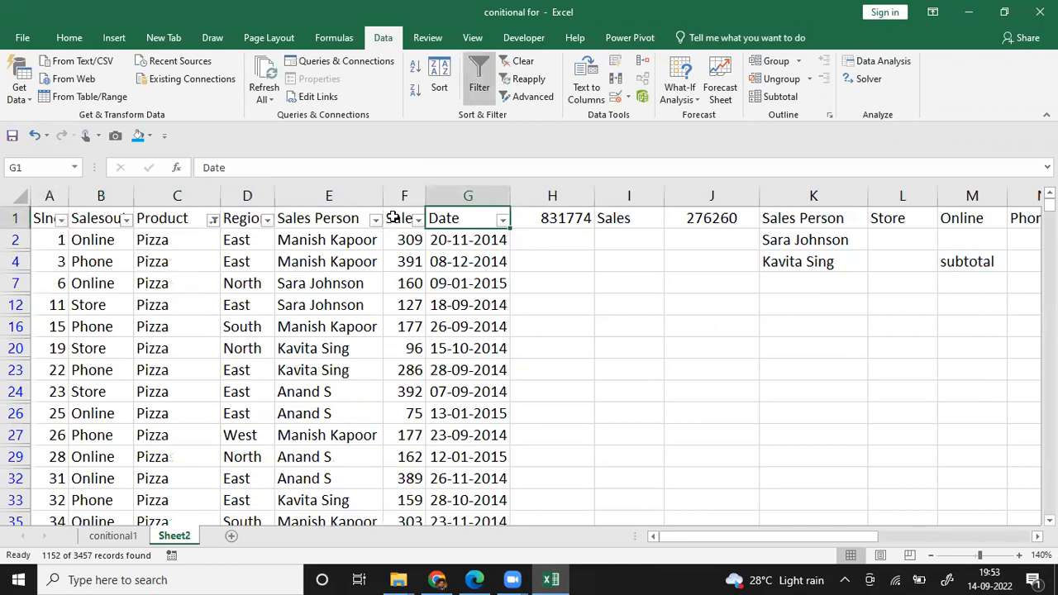
left_click(482, 72)
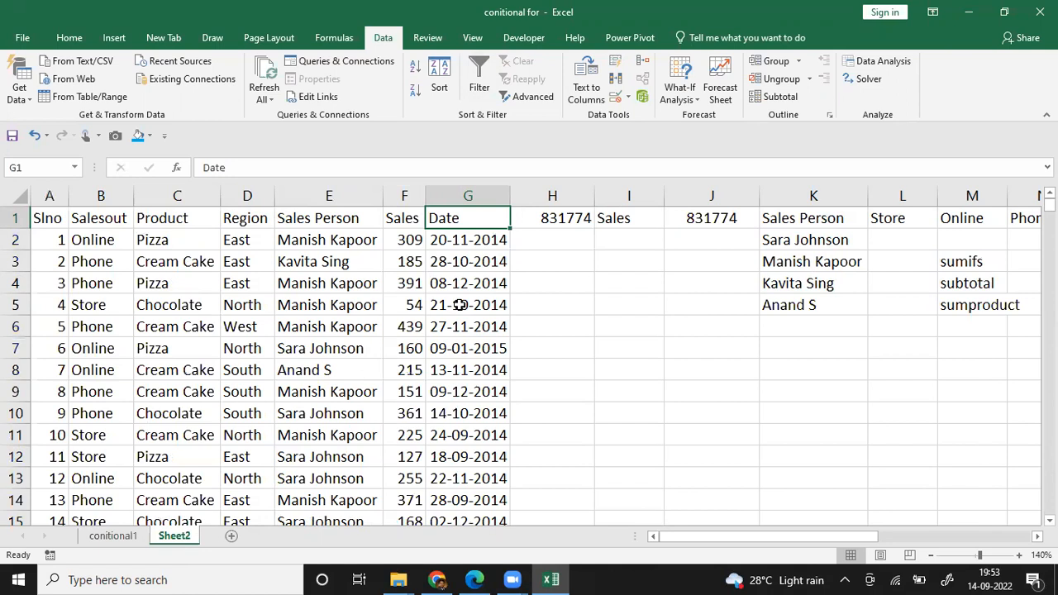
Step: Replace the formula in H1 with =SUBTOTAL(9,F:F), using the SUM function number on the Sales column
key("Right")
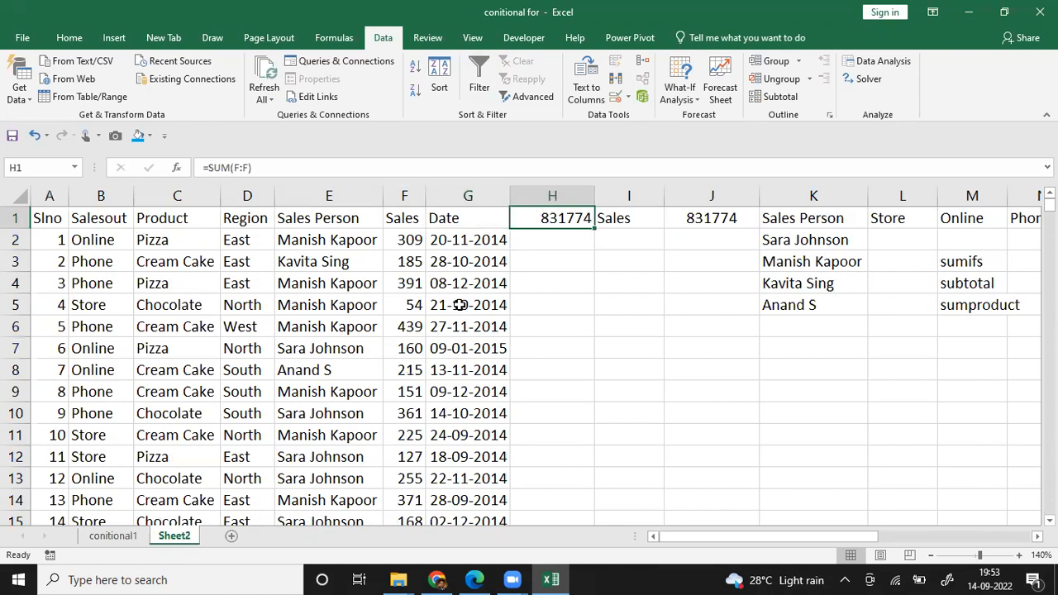
type("=")
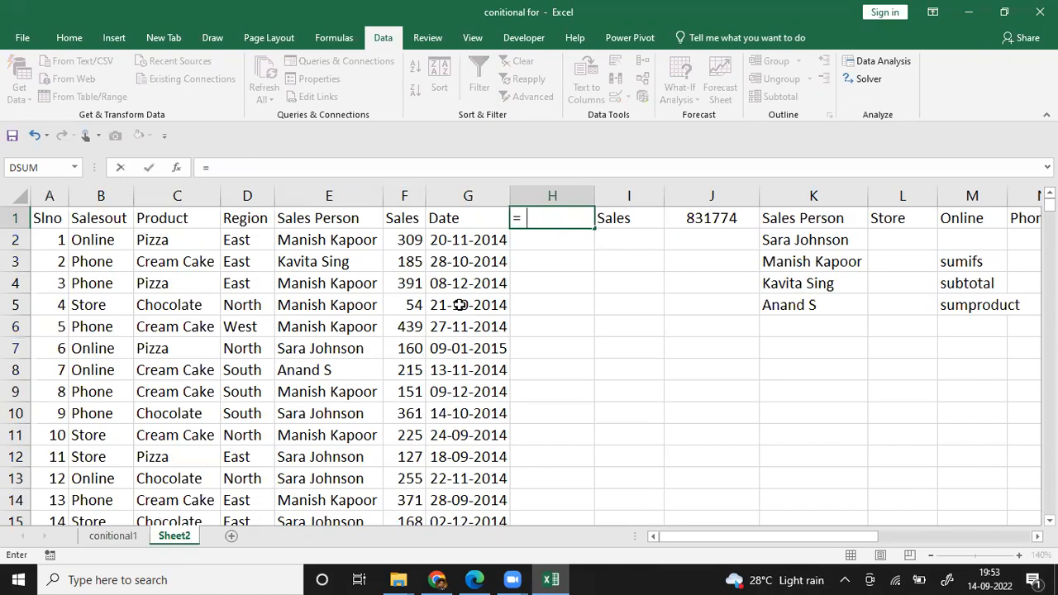
type("subtot")
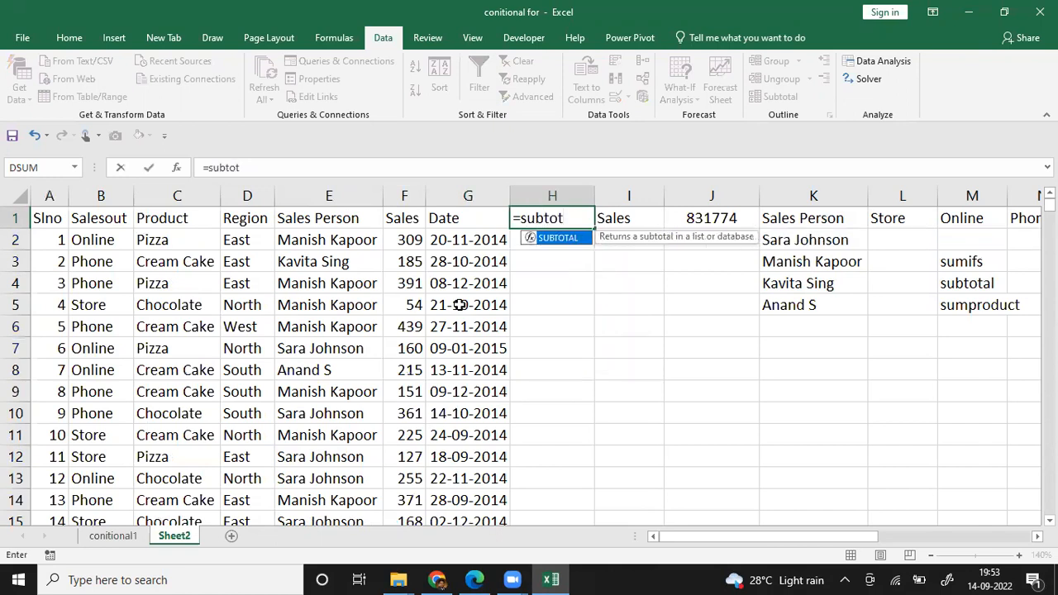
type("al(")
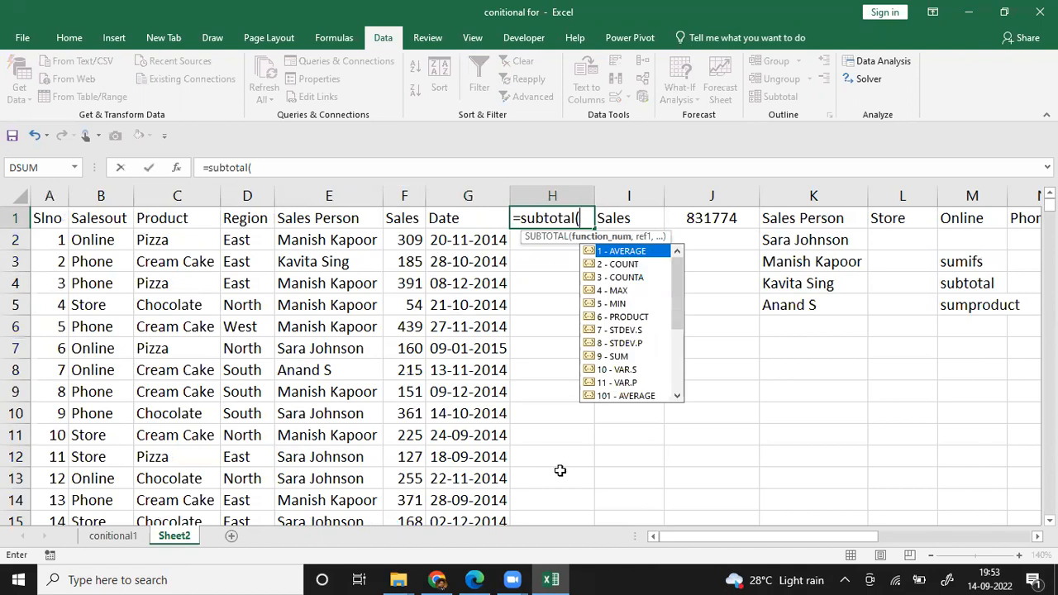
left_click(612, 357)
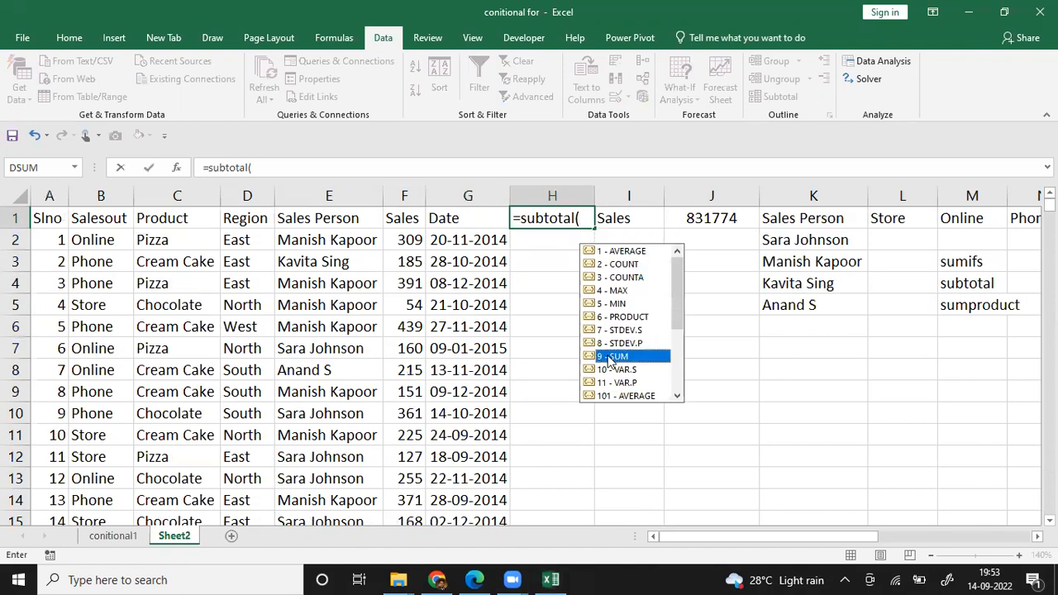
double_click(612, 358)
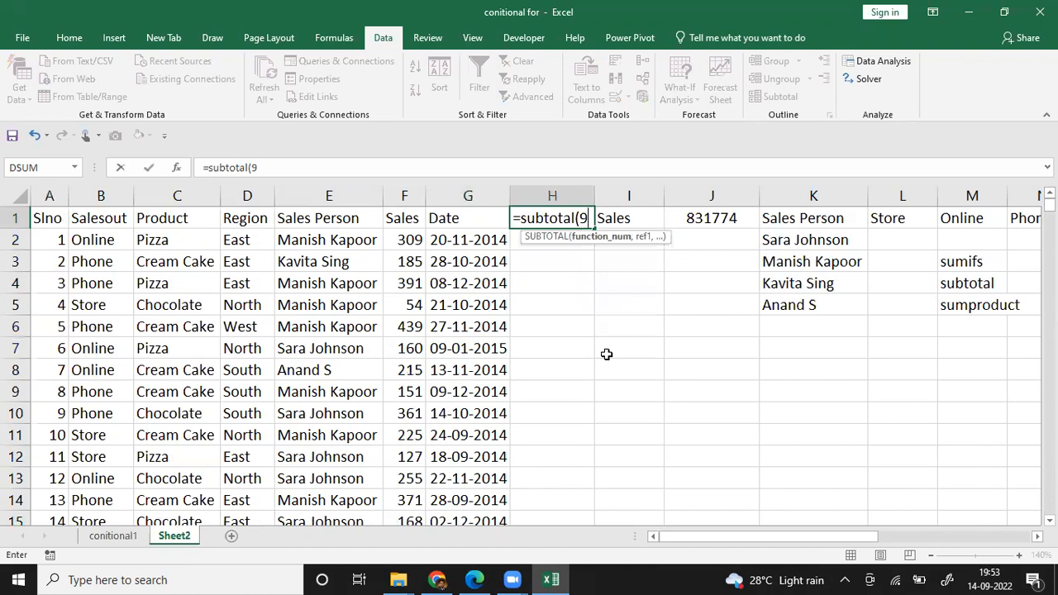
type(",")
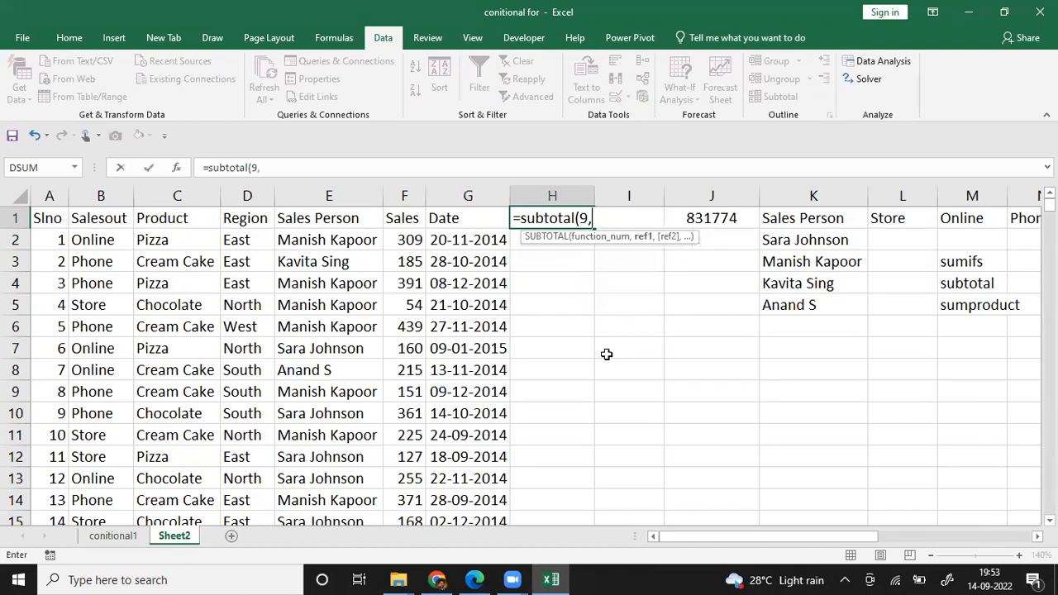
left_click(404, 196)
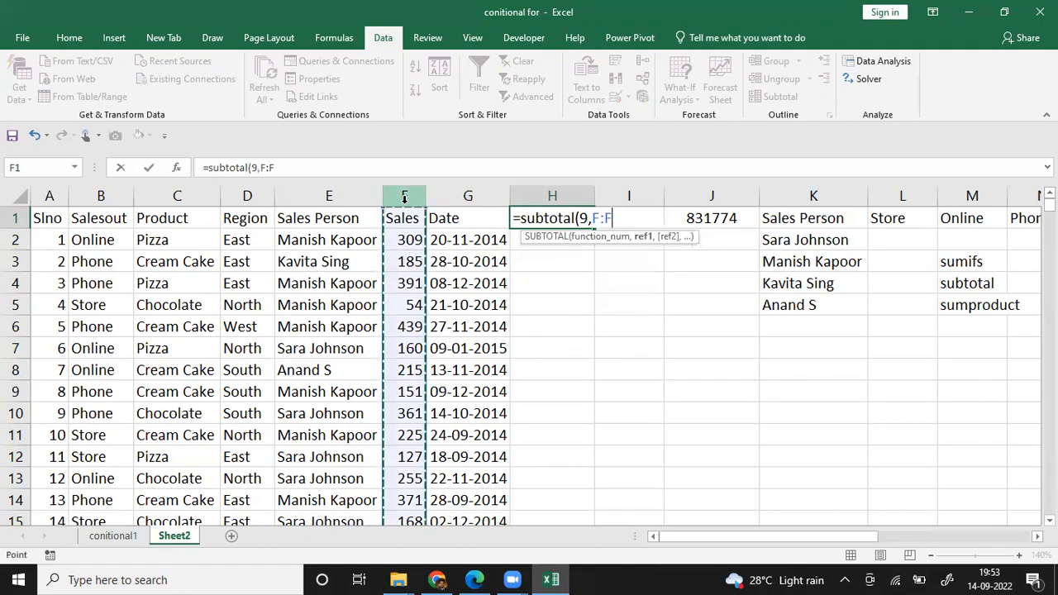
type(")")
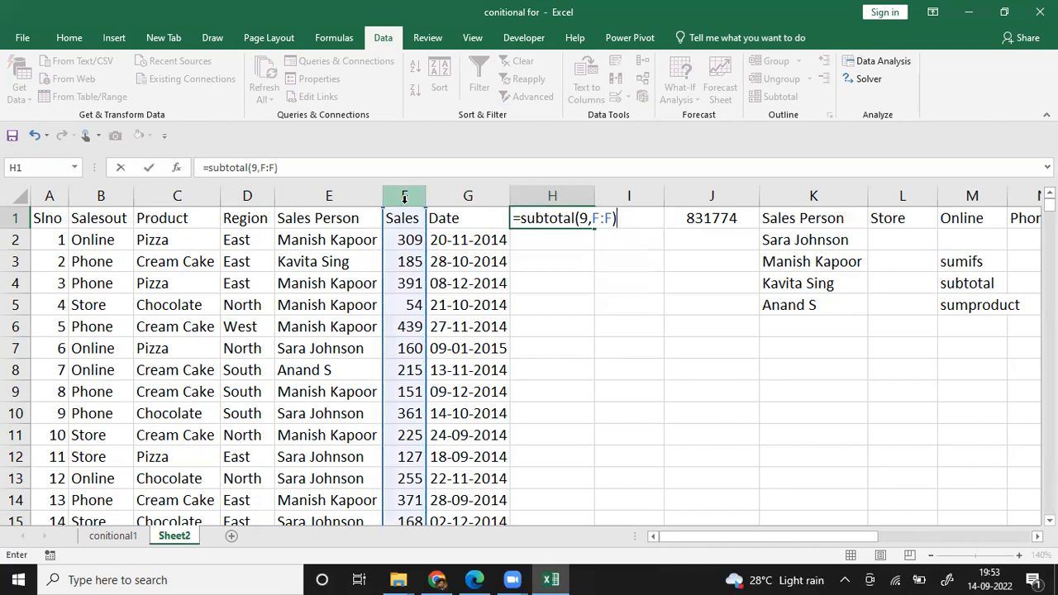
key("Return")
key("Up")
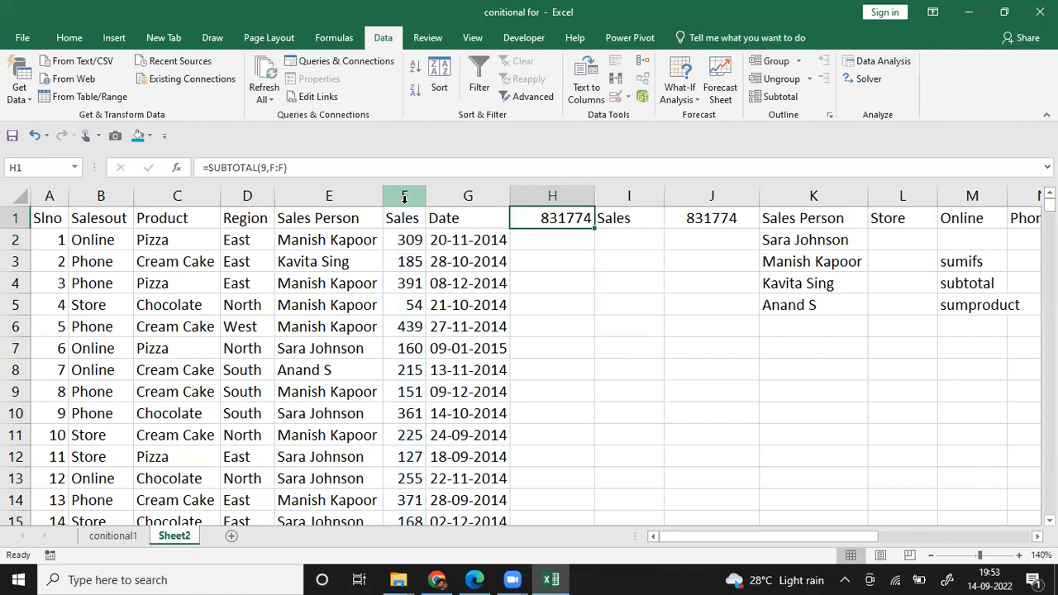
Step: Add filters to the headers in A1:G1 and filter the Product column to show only Pizza records
left_click_drag(456, 215, 47, 217)
left_click(478, 87)
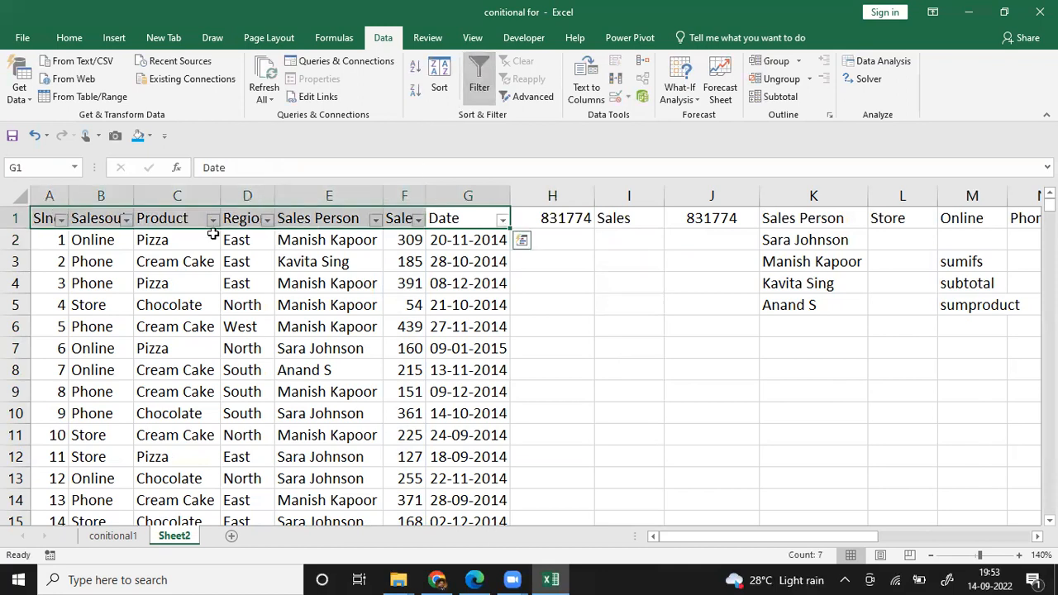
left_click(212, 219)
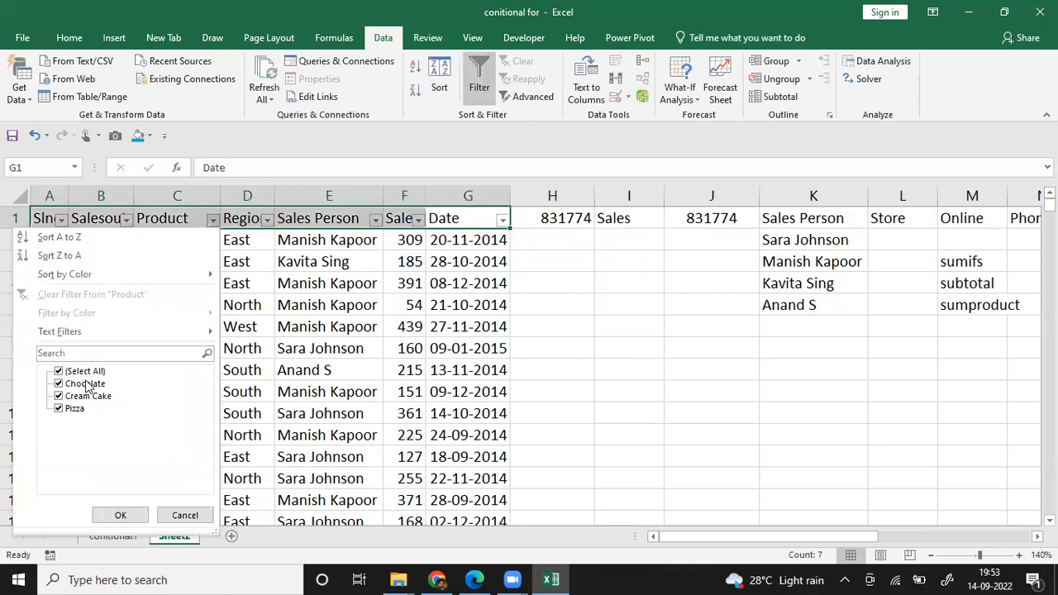
left_click(59, 371)
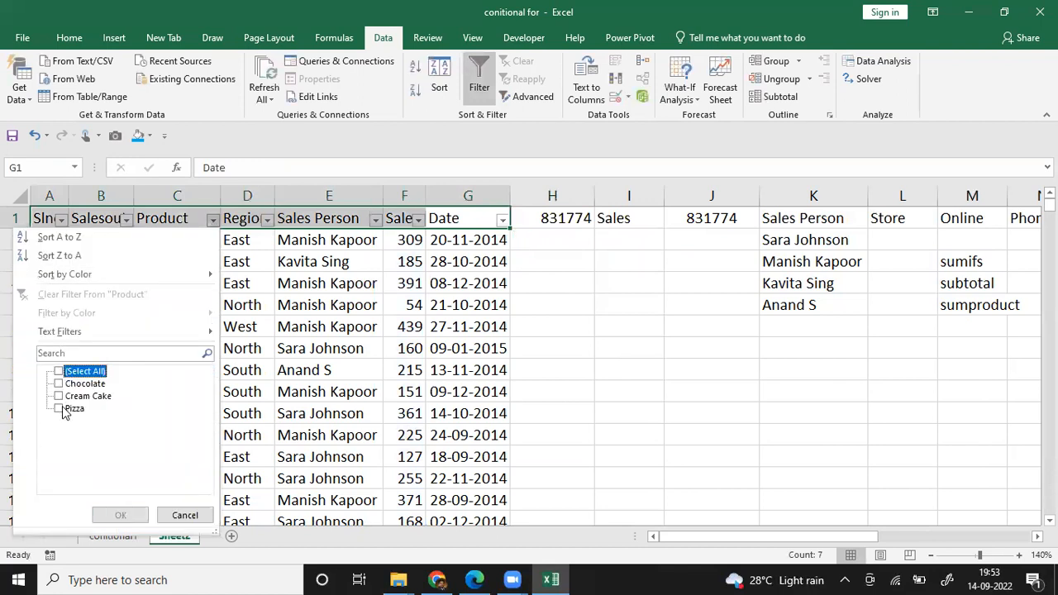
left_click(65, 411)
left_click(137, 515)
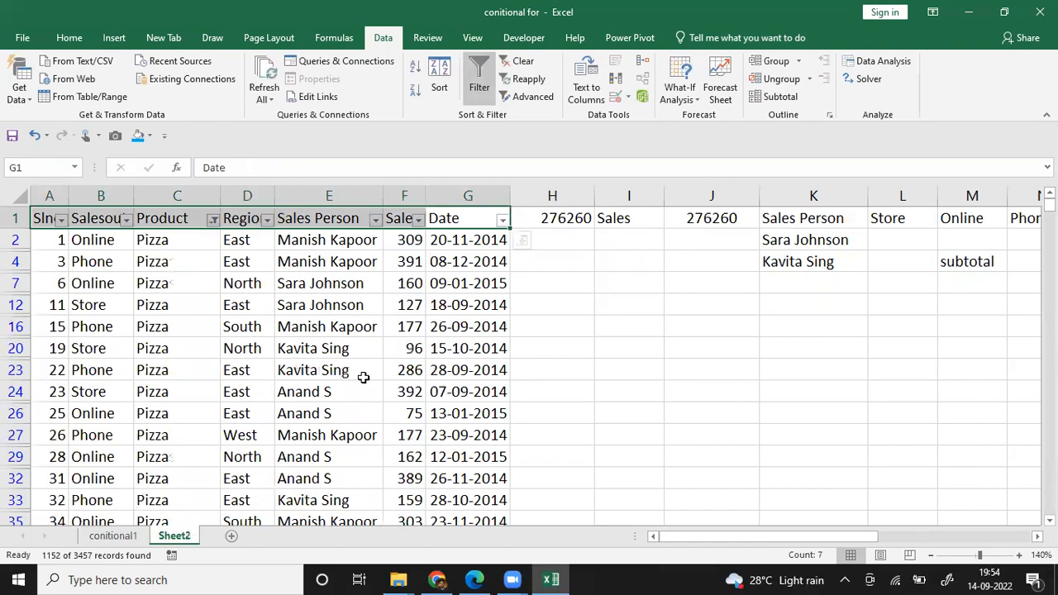
left_click(364, 375)
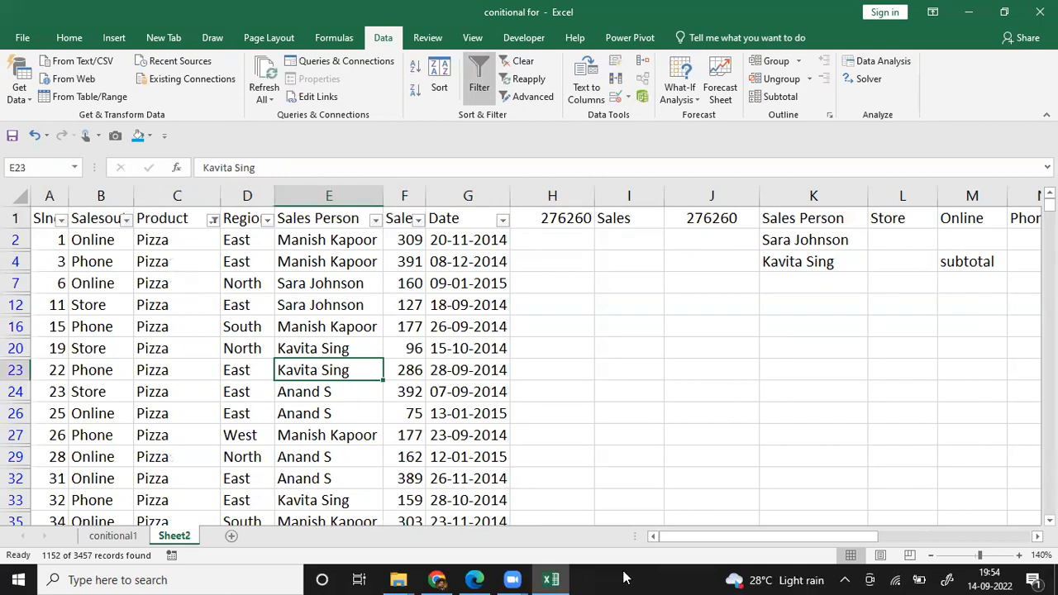
Step: Copy the SUBTOTAL formula text from H1 and try to enter it in H4 after an equals sign
left_click(538, 361)
key("ctrl+Up")
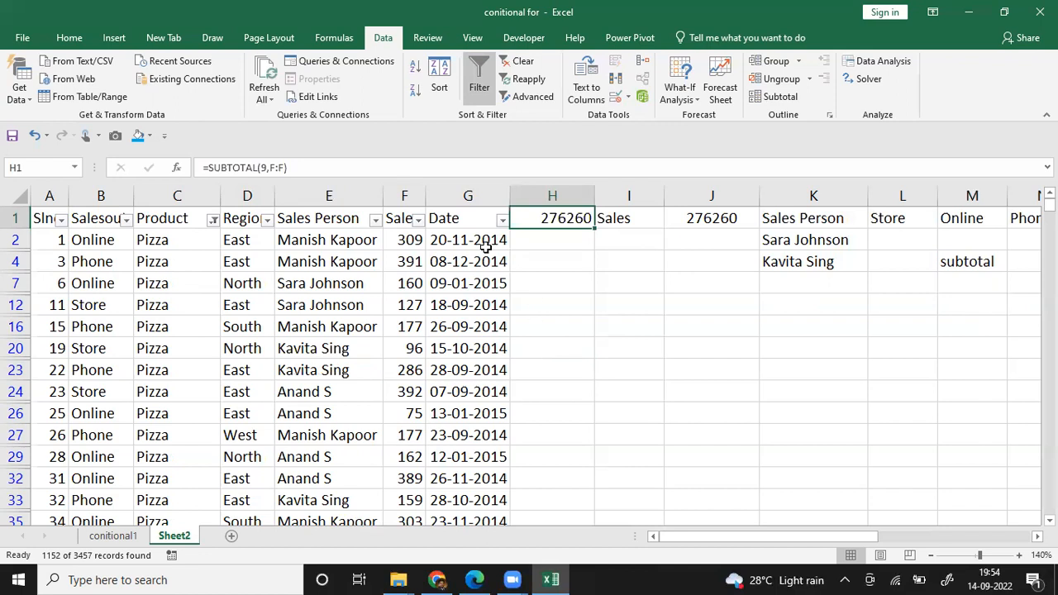
left_click_drag(317, 169, 202, 157)
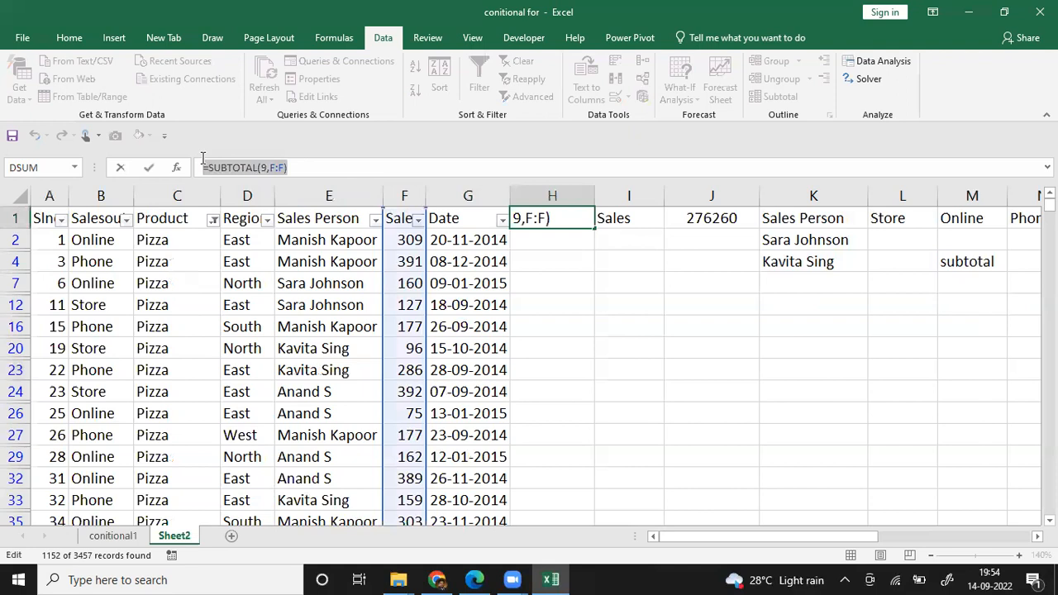
key("ctrl+c")
key("Escape")
key("Down")
key("Down")
type("=")
key("ctrl+v")
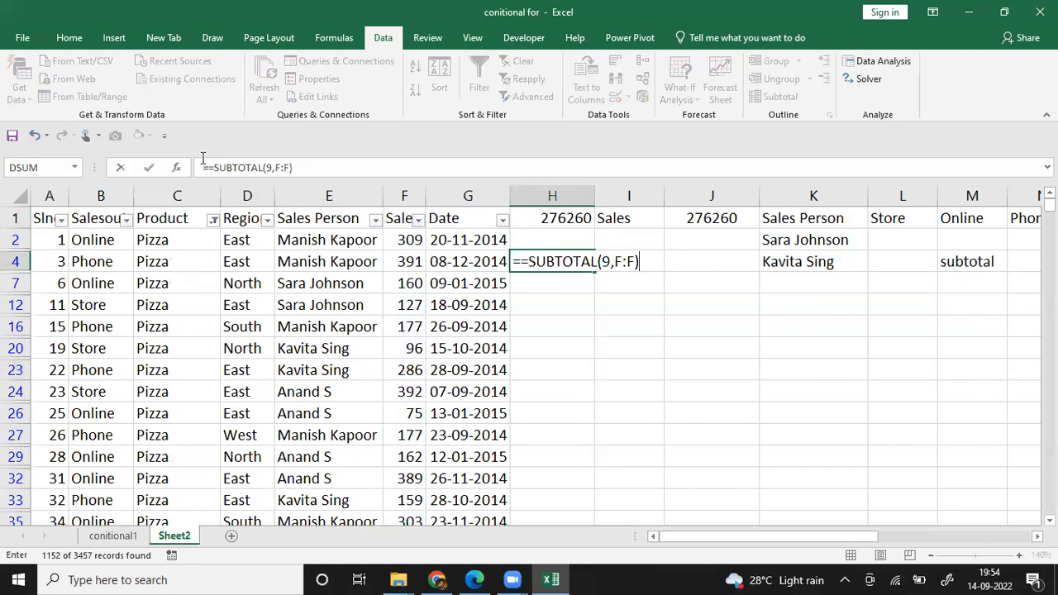
key("Return")
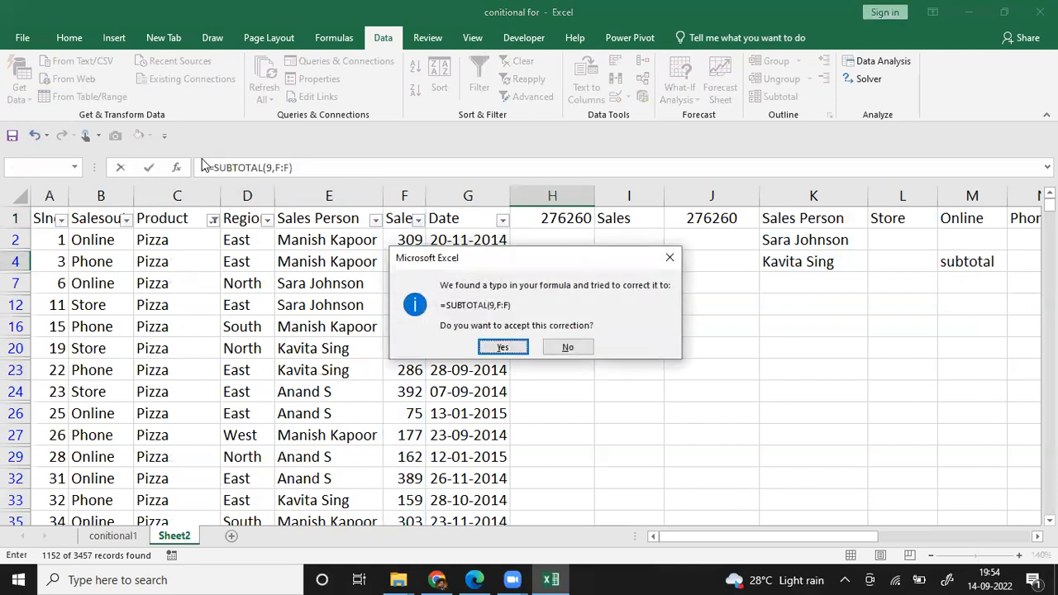
key("Escape")
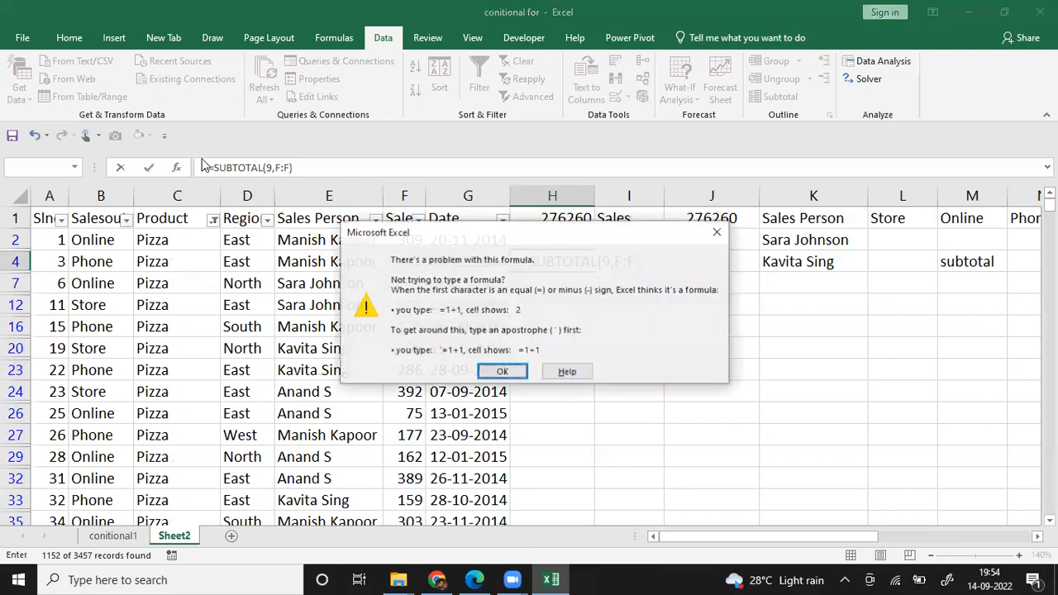
key("Return")
Step: Turn the H4 entry into the plain text =SUBTOTAL(9,F:F) by prefixing an apostrophe and removing the extra equals sign
key("Home")
key("Right")
key("Right")
key("Left")
key("Left")
type("'")
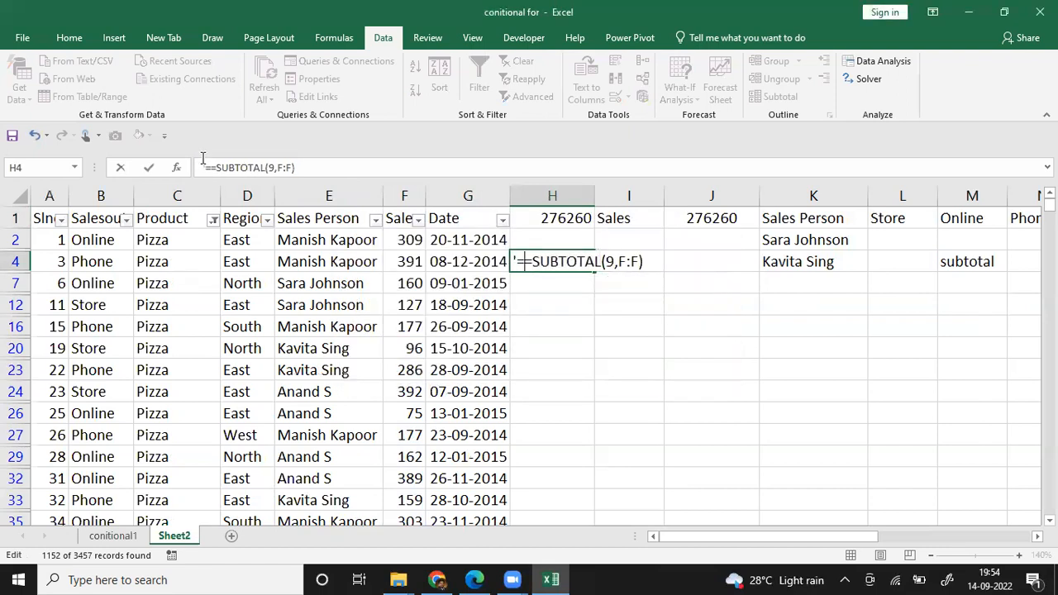
key("Delete")
key("Return")
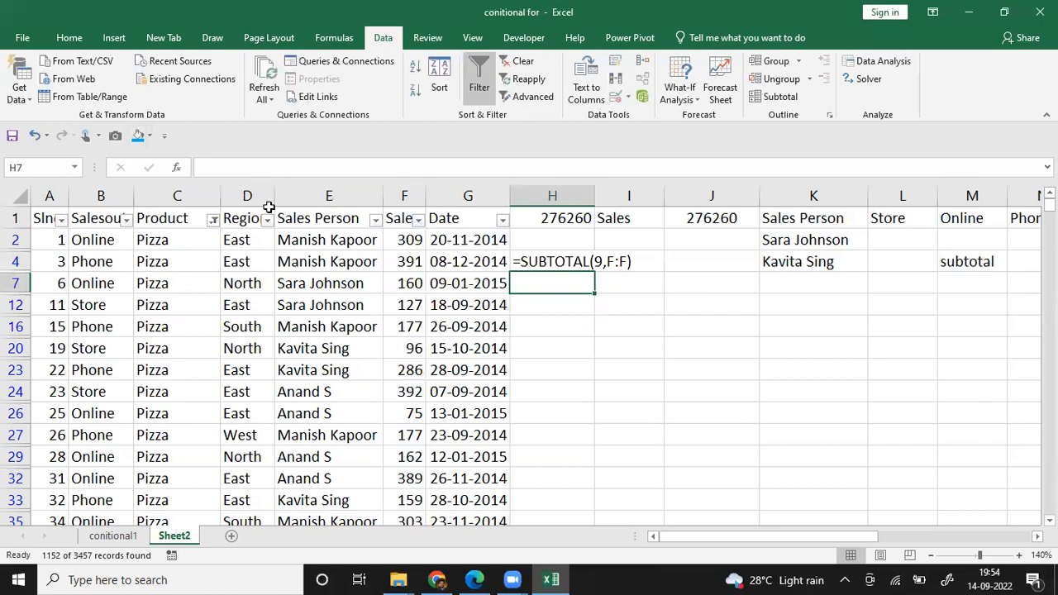
Step: Set the Product filter to include all products again
left_click(213, 220)
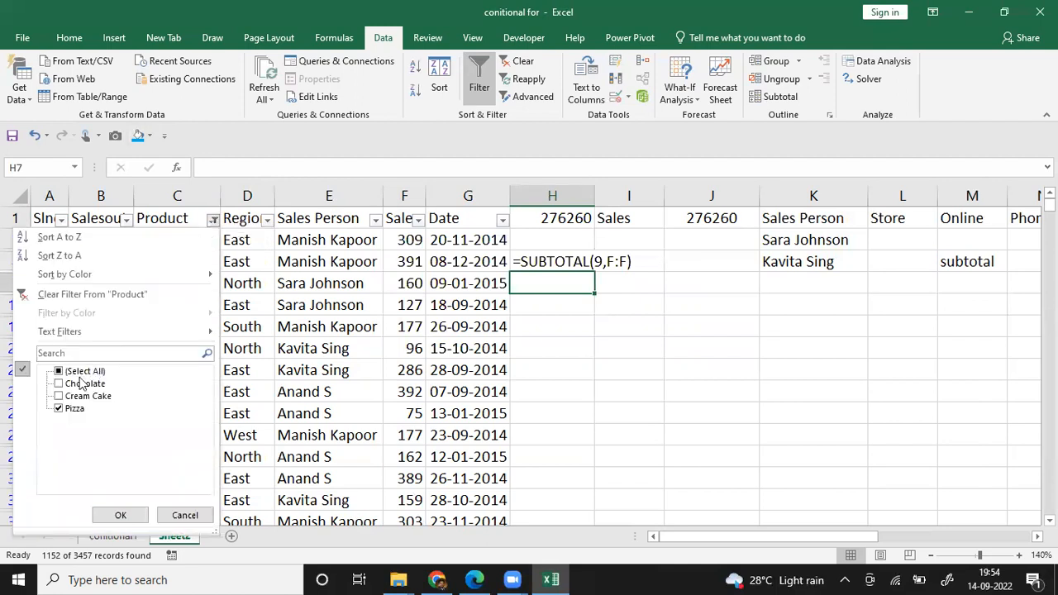
left_click(64, 373)
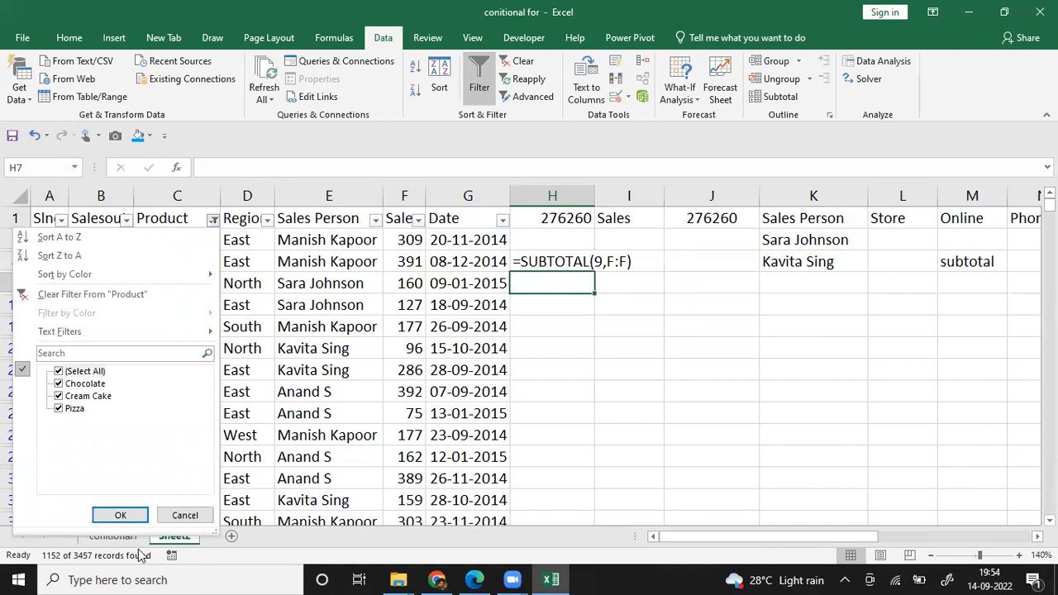
left_click(121, 515)
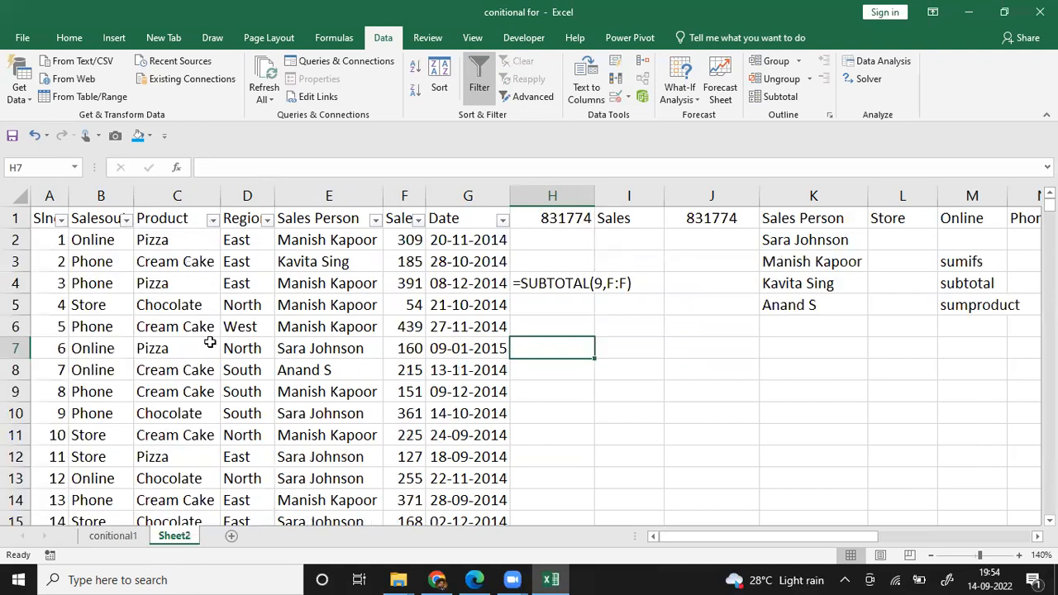
Step: Filter the Region column to West records and extend the filter to include South
left_click(267, 221)
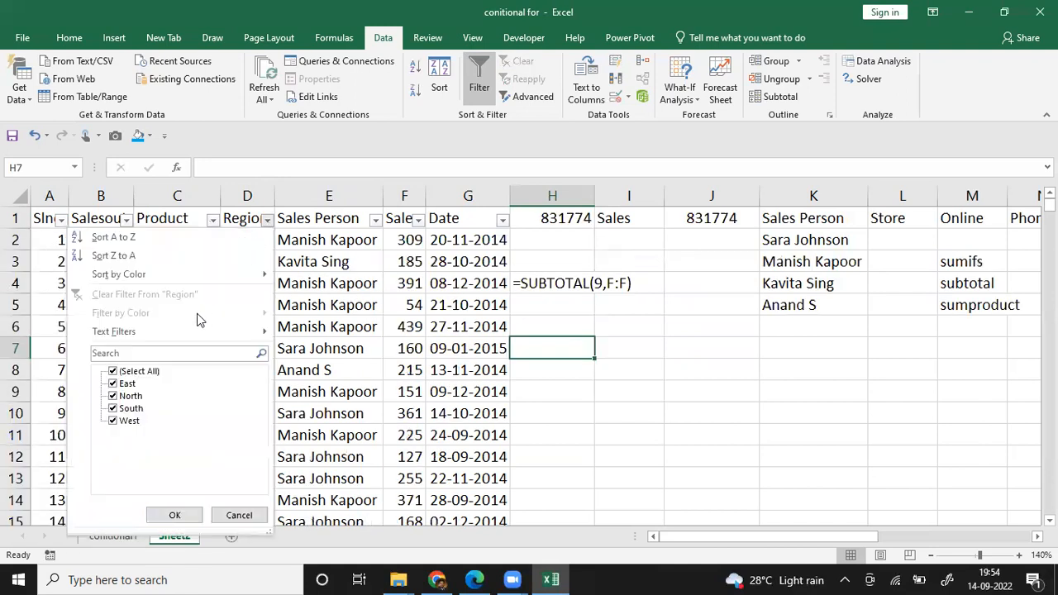
left_click(116, 372)
left_click(114, 421)
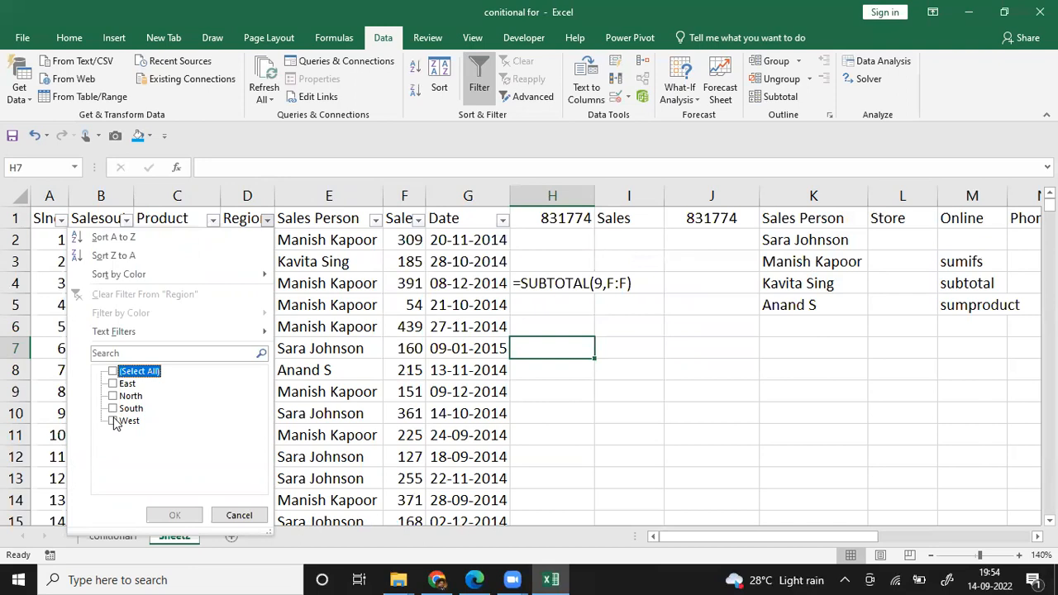
left_click(174, 516)
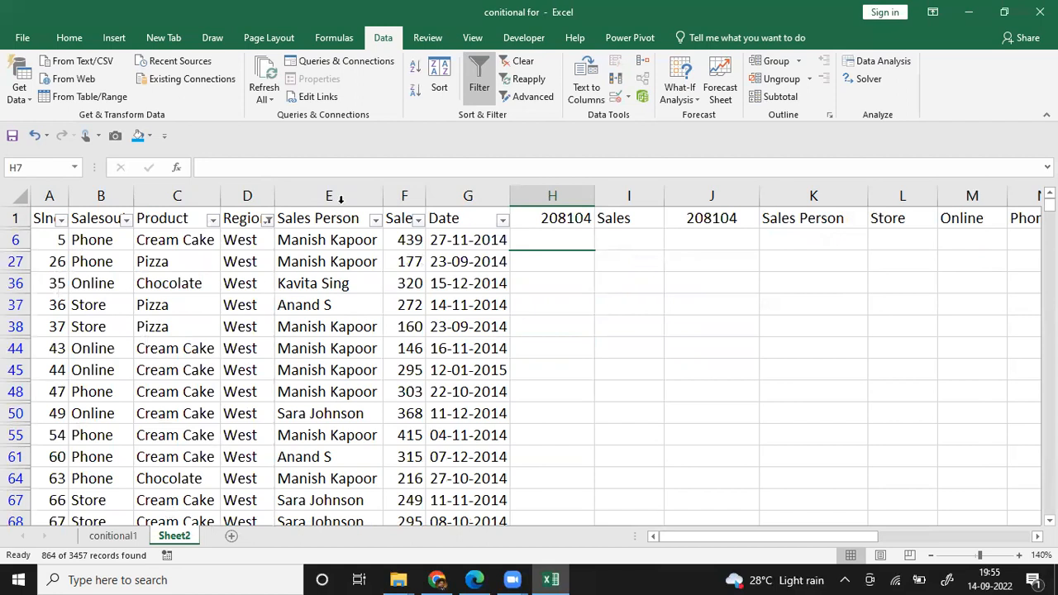
left_click(269, 219)
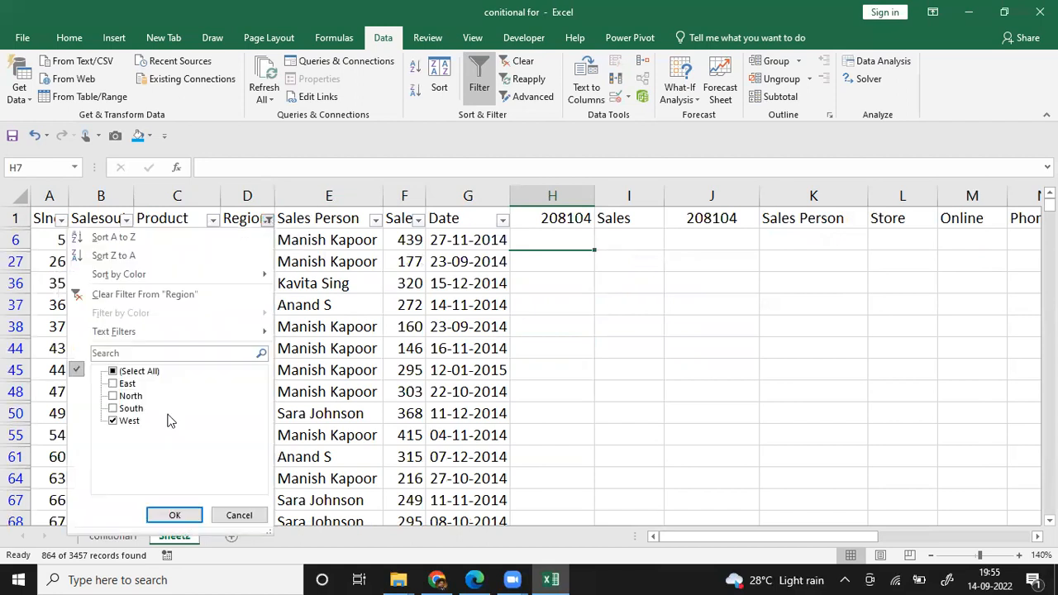
left_click(128, 410)
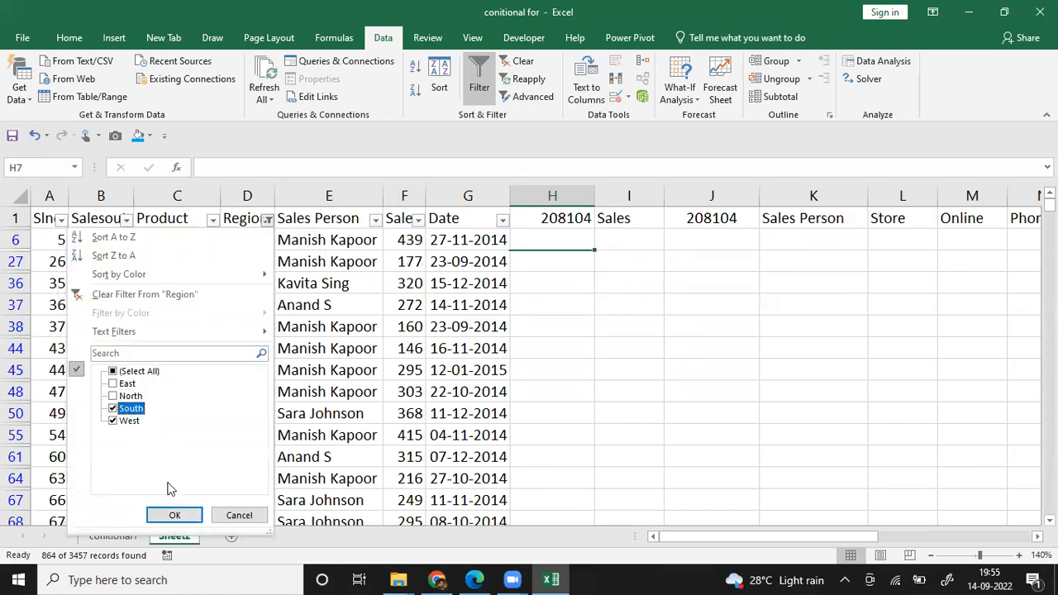
left_click(171, 515)
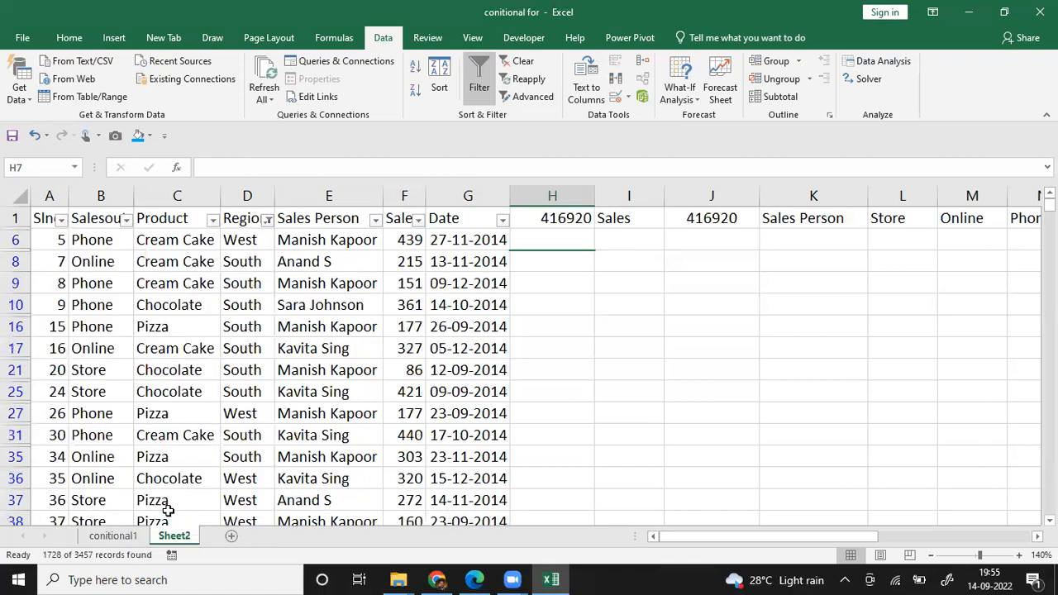
Step: Filter the Sales Person column to show only the salesperson listed first in the filter choices
left_click(375, 219)
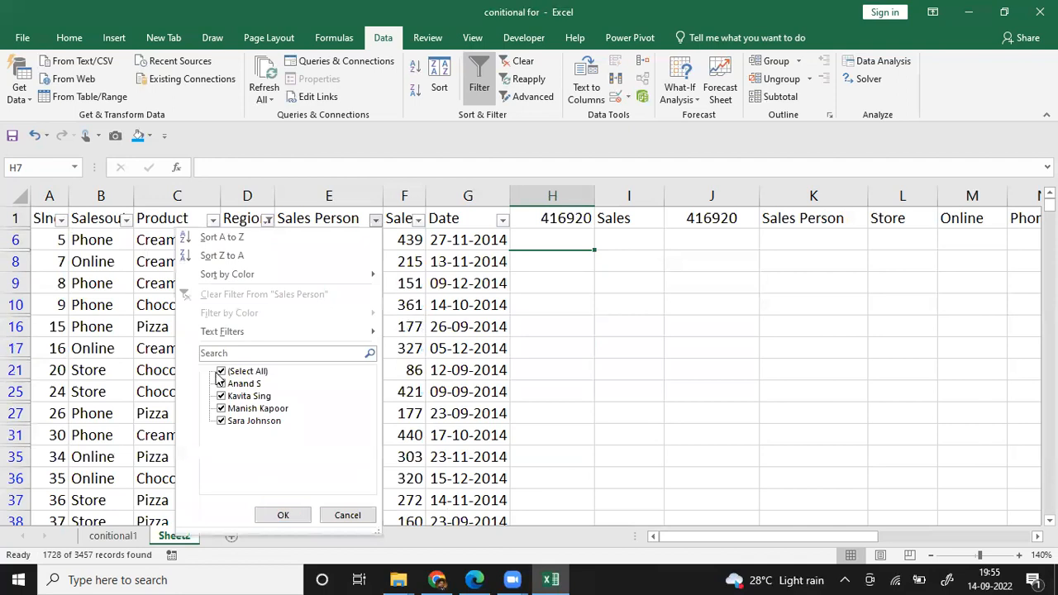
left_click(221, 372)
left_click(221, 384)
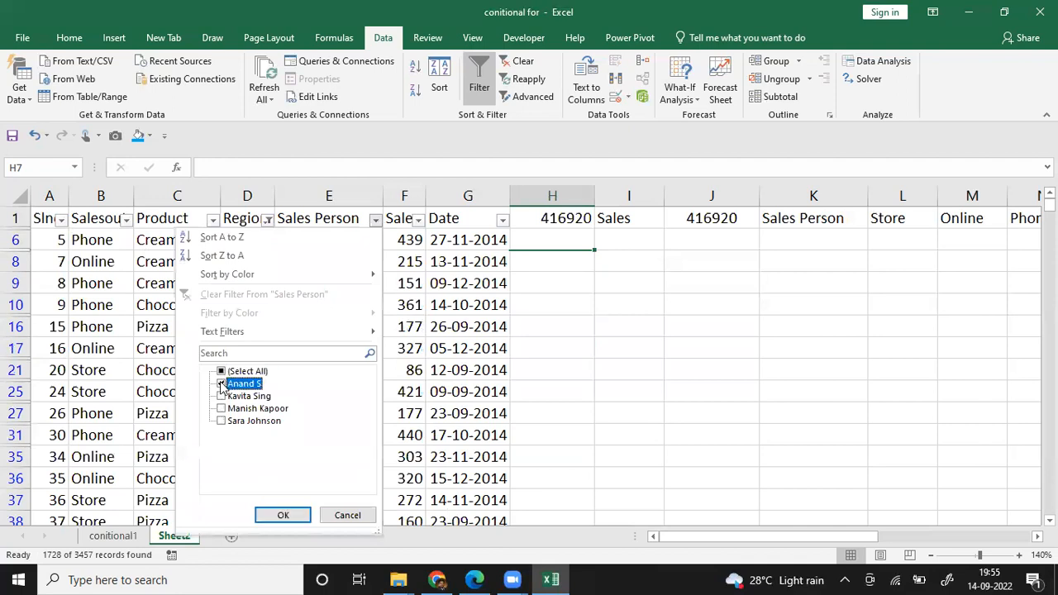
left_click(278, 509)
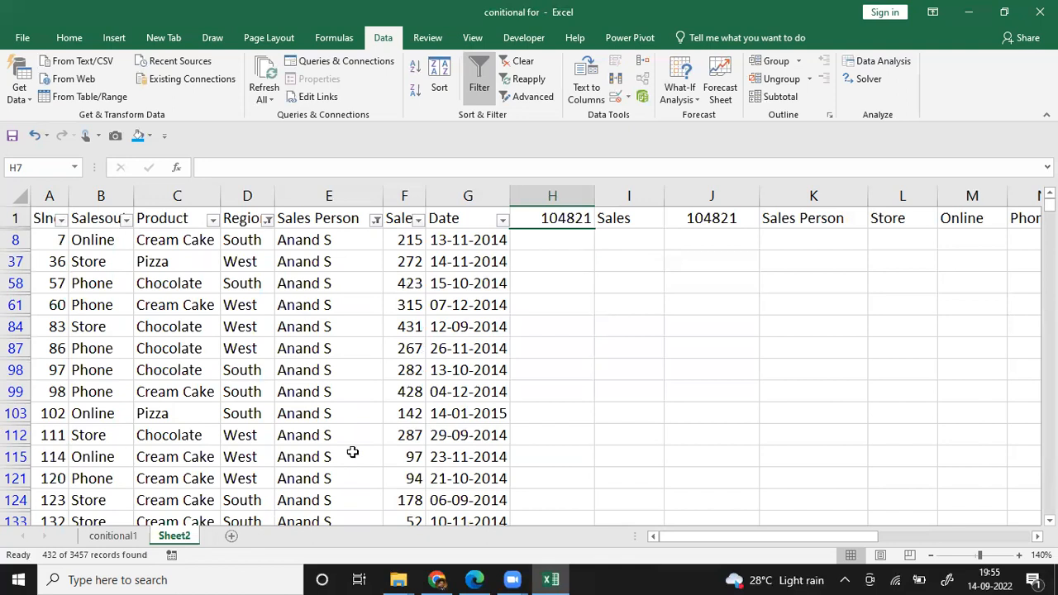
Step: Switch the Sales Person filter to only the second listed salesperson, and finally remove all filters from the table
left_click(376, 220)
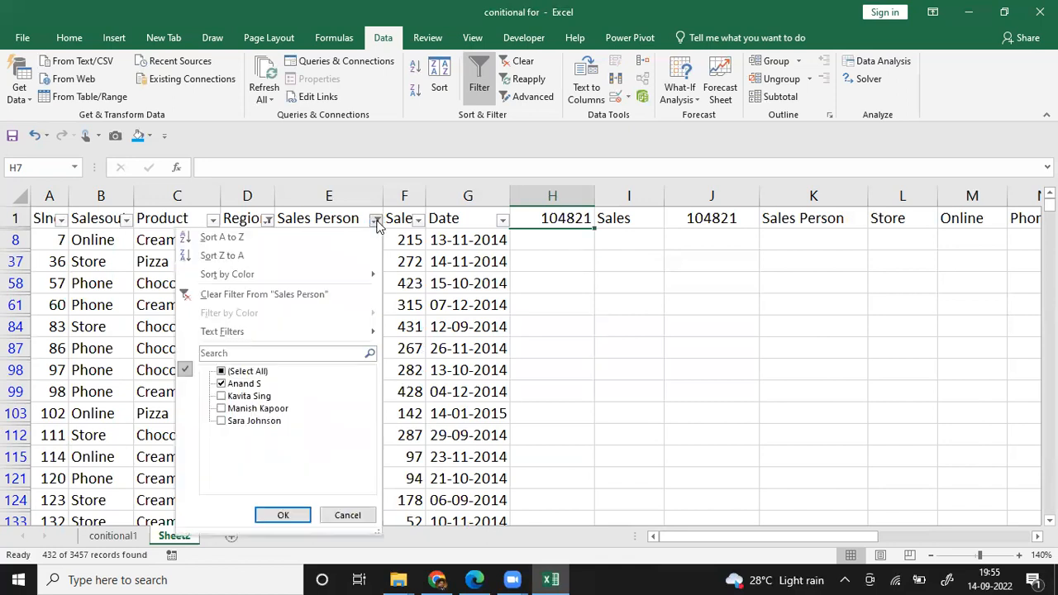
left_click(222, 397)
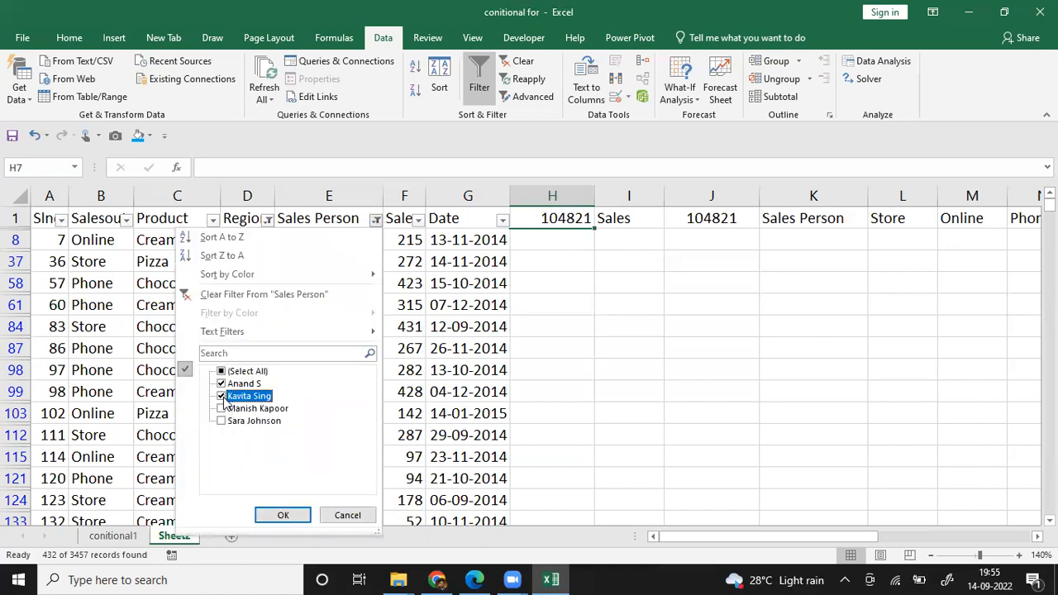
left_click(221, 384)
left_click(286, 517)
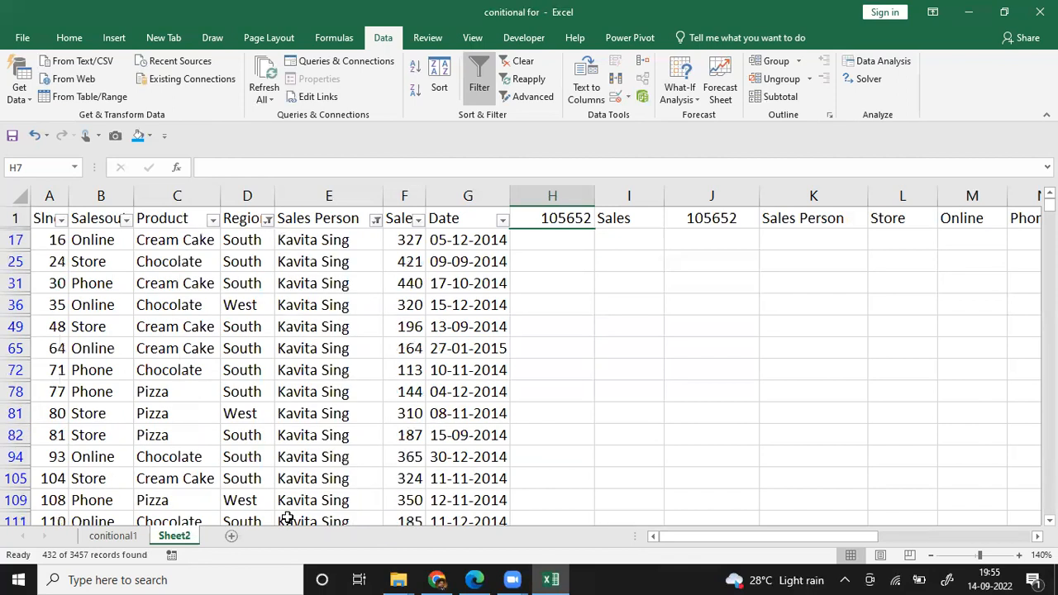
left_click(480, 87)
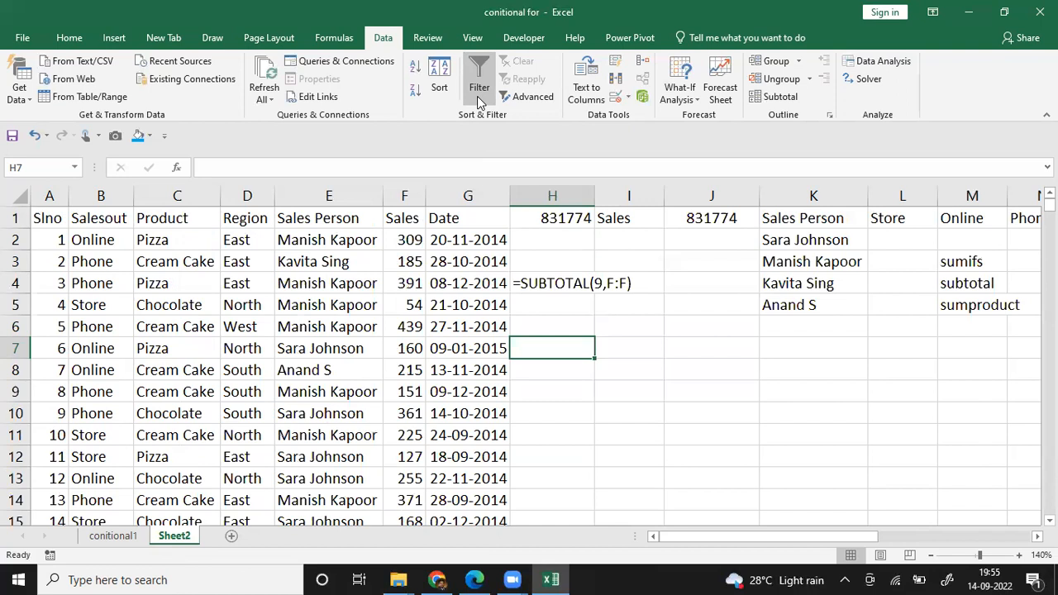
left_click(414, 323)
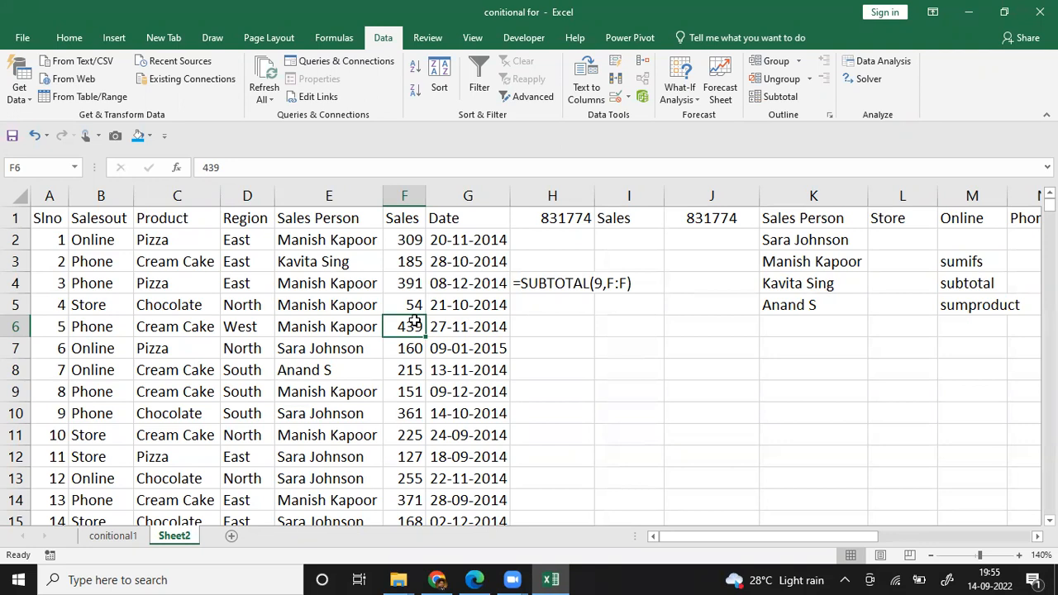
Step: Examine the list of SUBTOTAL function numbers through a formula started in H6, and discard the formula
left_click(570, 326)
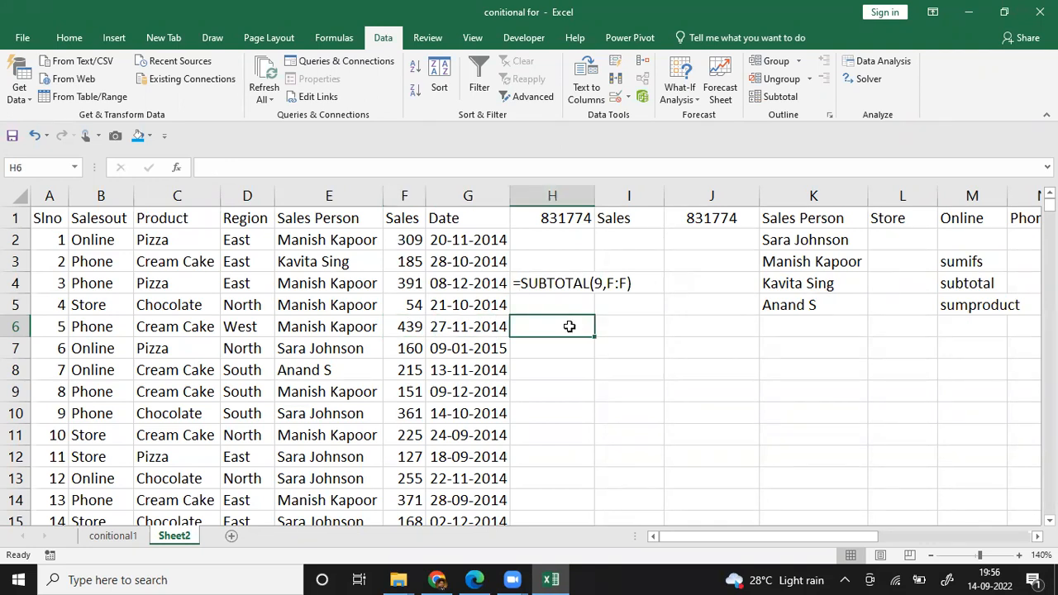
type("=sub")
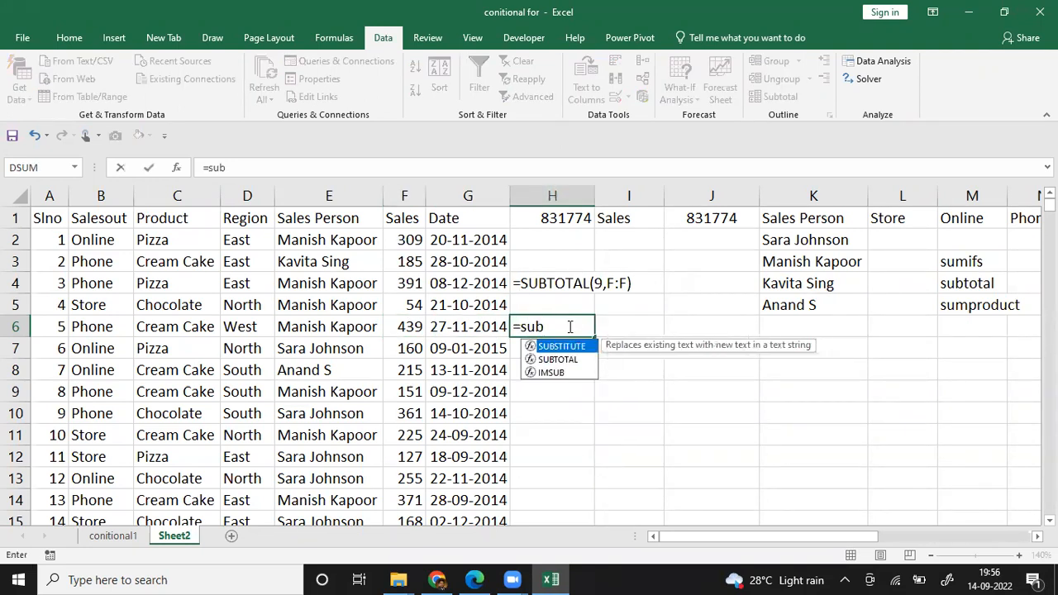
type("tot")
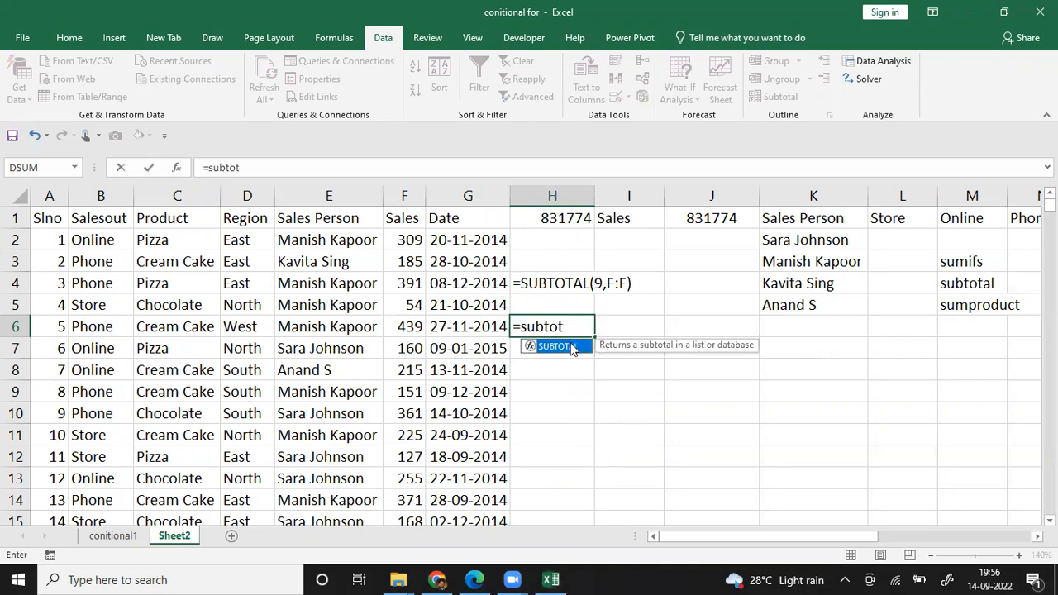
double_click(552, 347)
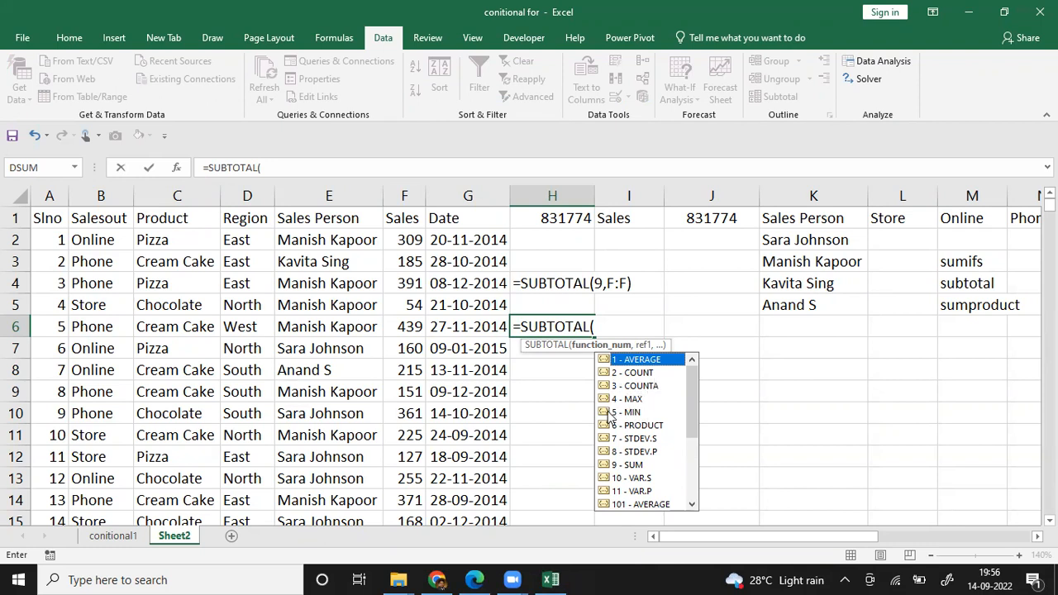
left_click_drag(691, 416, 691, 425)
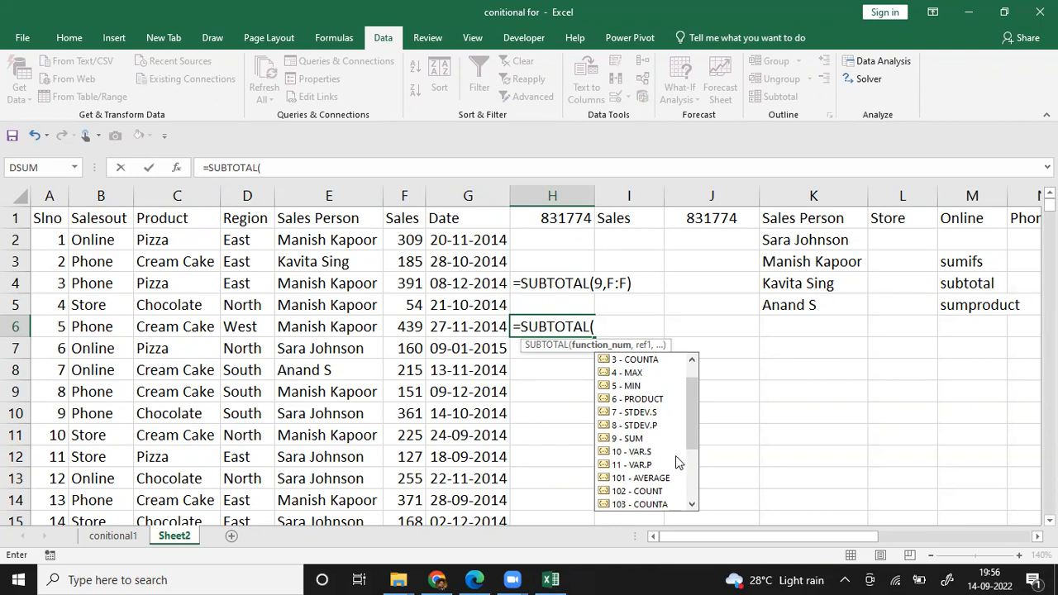
left_click_drag(692, 437, 695, 405)
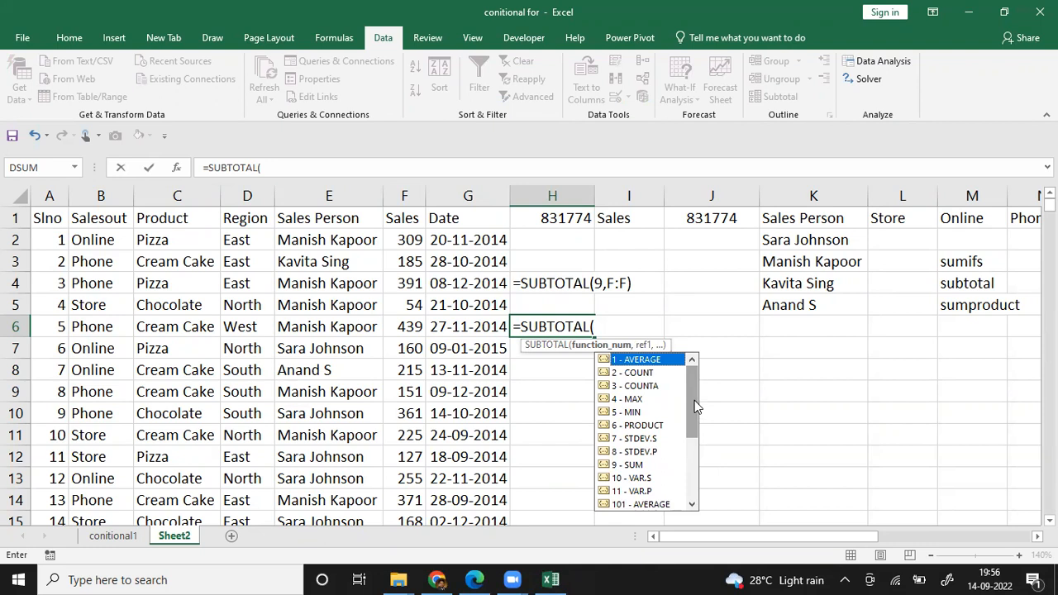
key("Escape")
key("Escape")
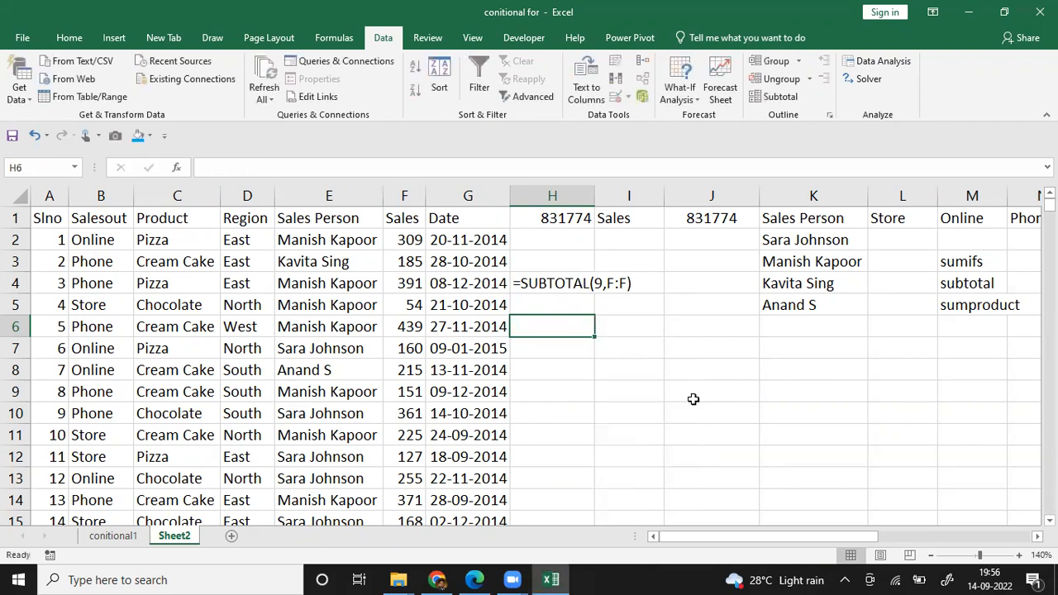
Step: Highlight the SUBTOTAL formula text across H4:I4 with a yellow fill
key("Up")
key("Up")
key("Up")
key("Up")
key("Up")
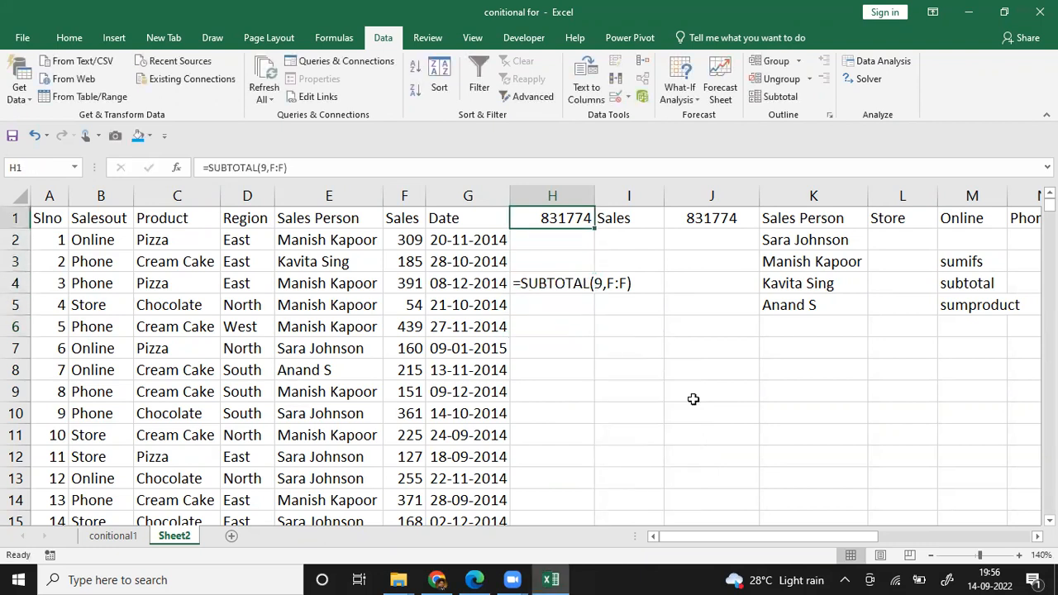
key("Down")
key("Down")
key("Down")
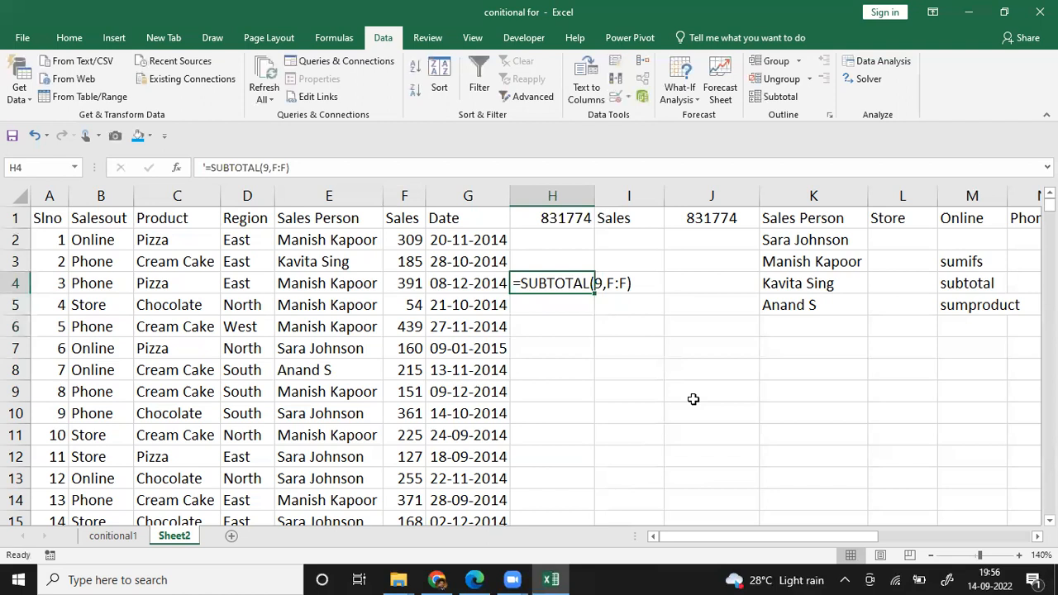
key("shift+Right")
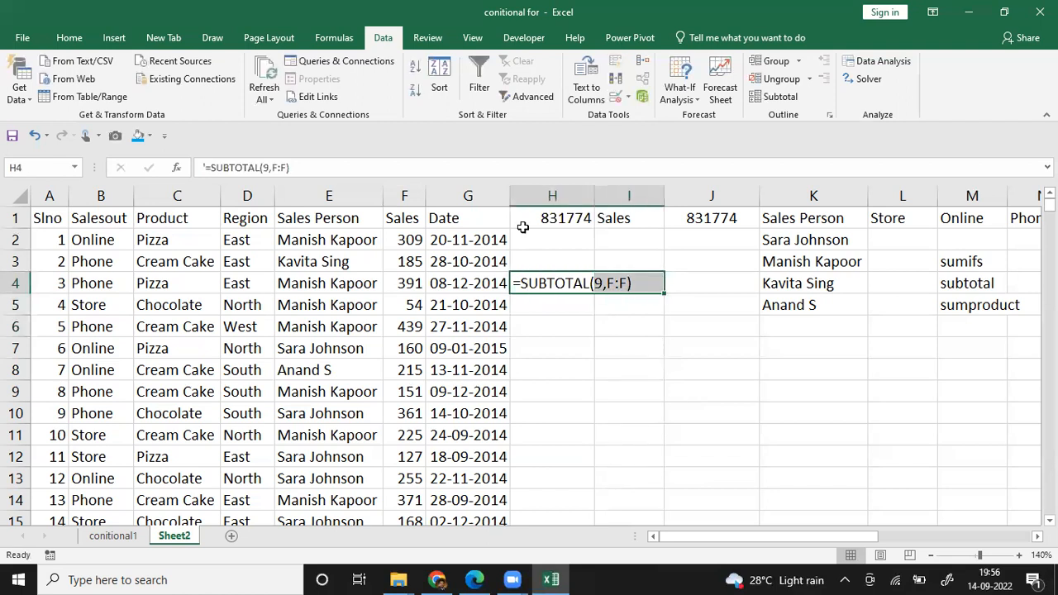
left_click(70, 37)
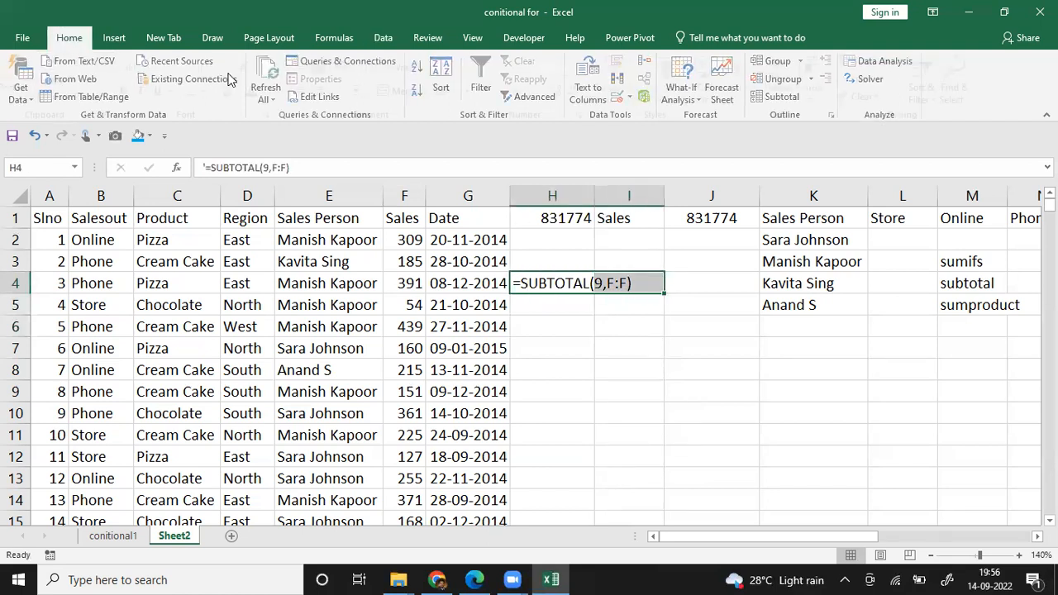
left_click(235, 91)
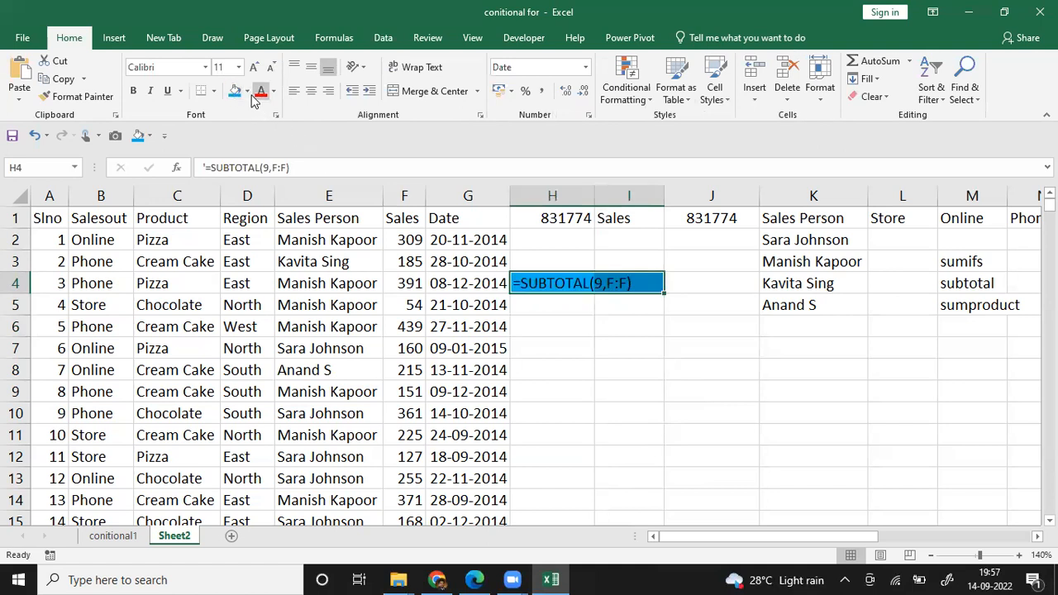
left_click(246, 91)
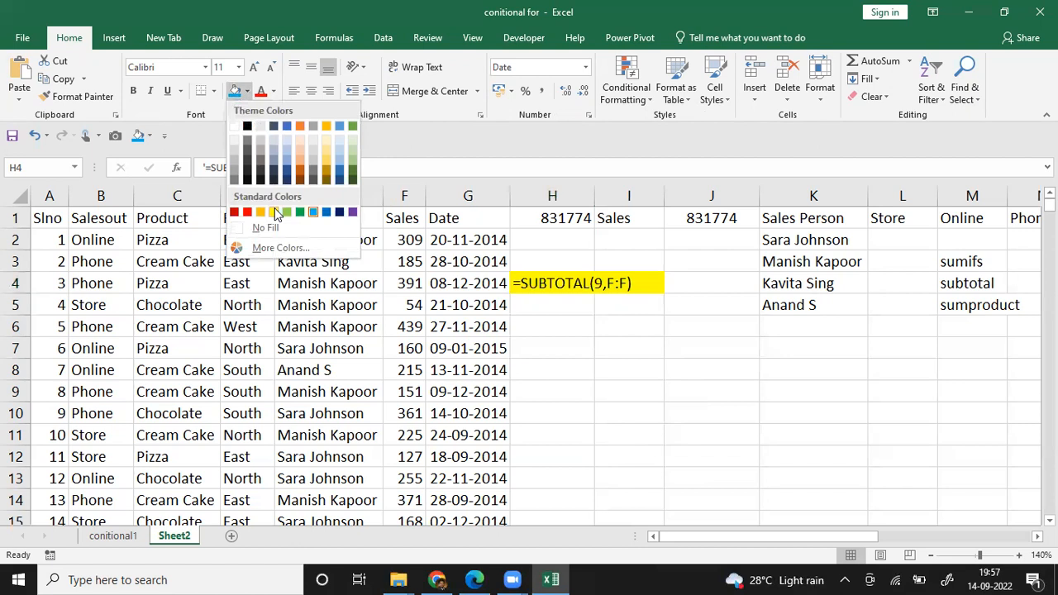
left_click(275, 212)
left_click(662, 393)
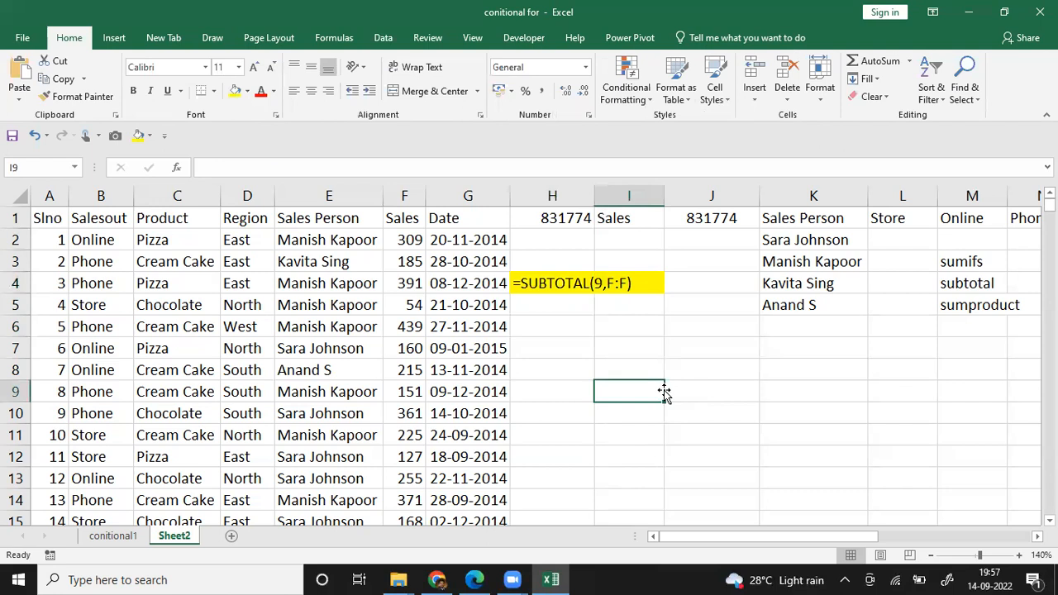
Step: Review the SUBTOTAL formula in H1 and its text version in H4
key("Up")
key("Up")
key("Up")
key("Up")
key("Up")
key("Up")
key("Up")
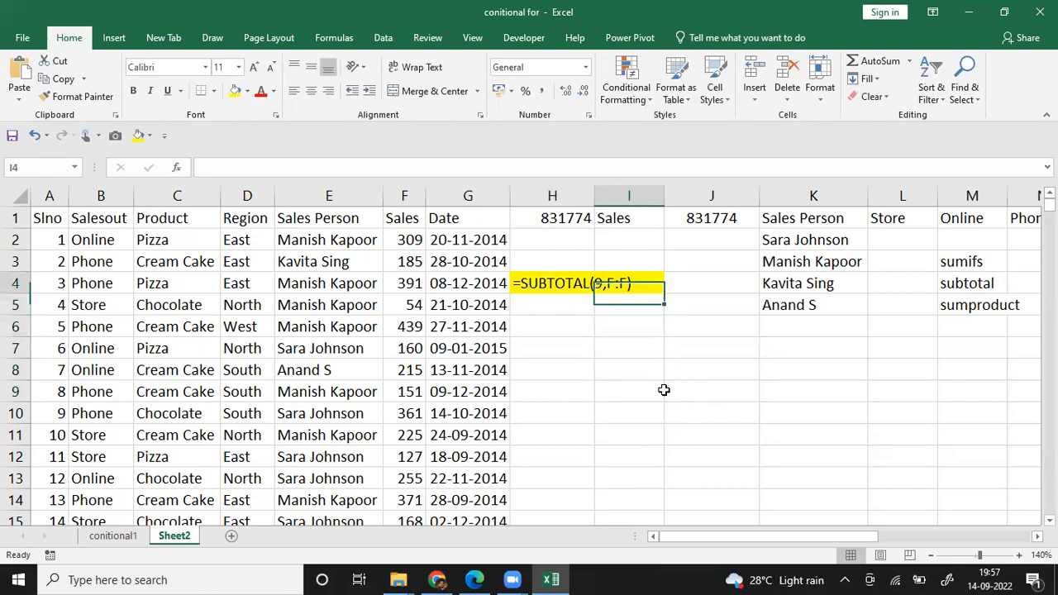
key("Left")
key("Up")
key("Down")
key("Down")
key("Down")
key("Down")
key("Down")
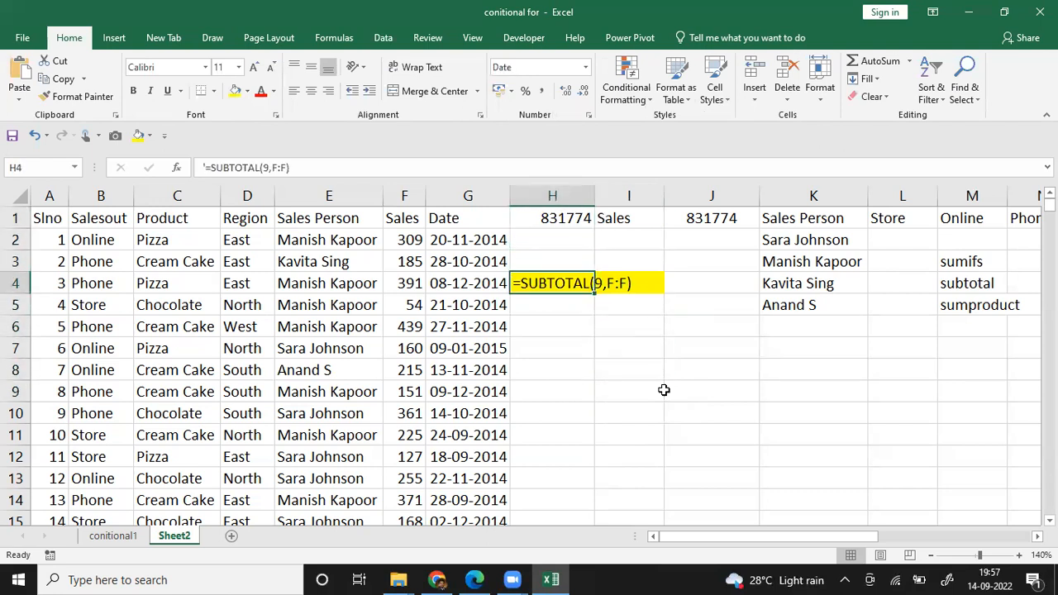
key("Down")
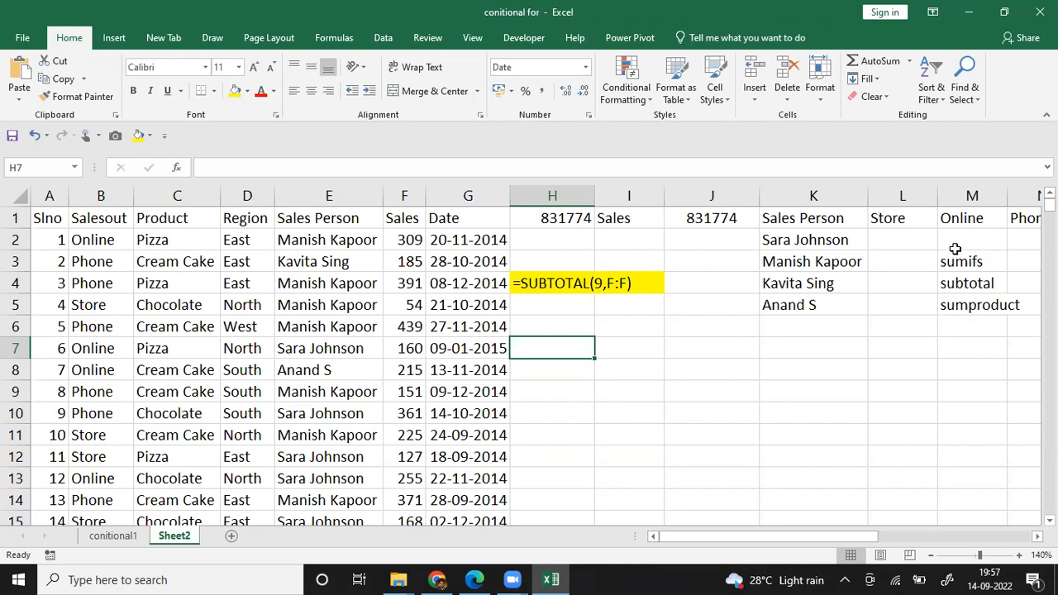
Step: Move the sumifs, subtotal and sumproduct list from M3:M5 to J7:J9, and mark subtotal with an x in I8
left_click_drag(957, 263, 684, 399)
left_click(693, 421)
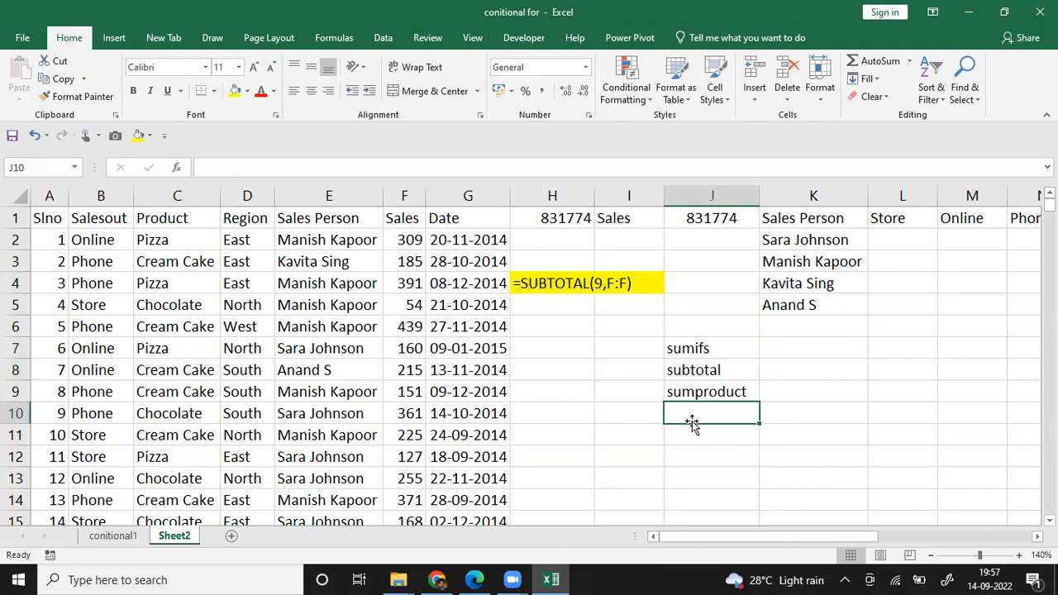
key("Up")
key("Up")
key("Left")
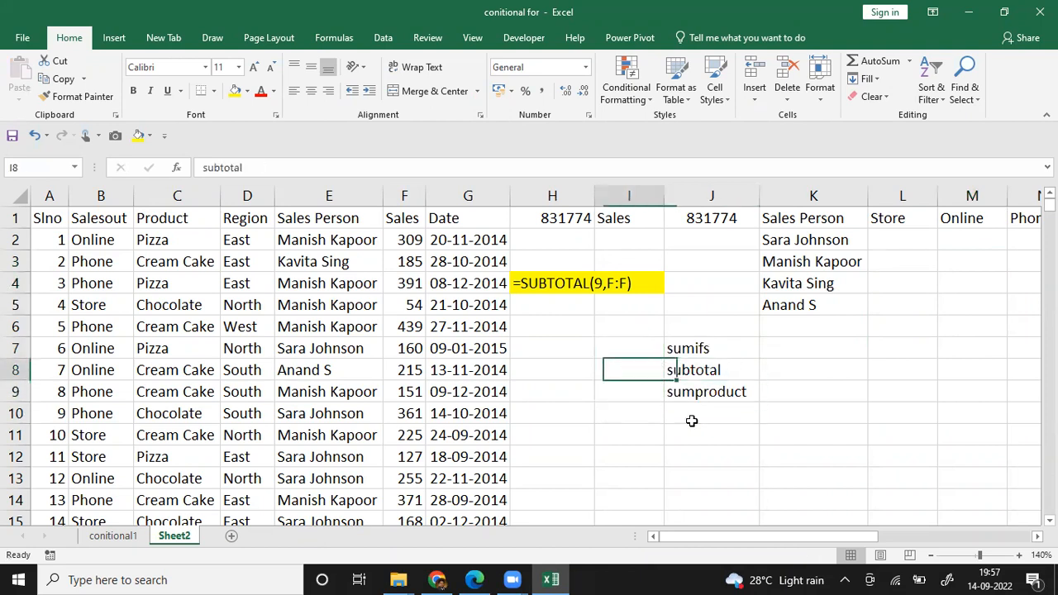
type("x")
key("Return")
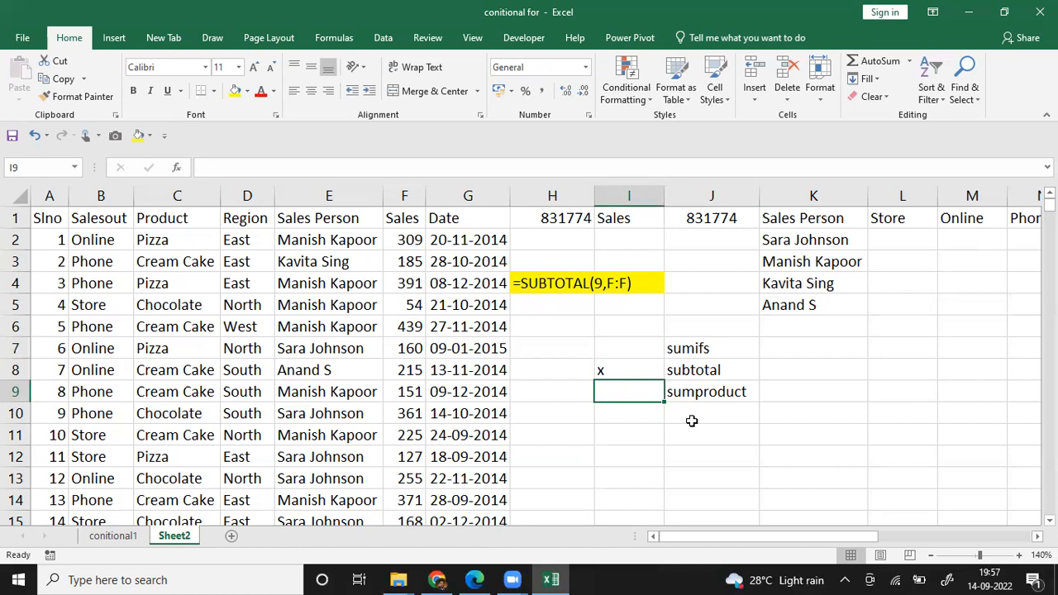
Step: Shade the whole salesperson summary table in K1:N5, including the Store, Online and Phone columns, with a light blue fill
left_click(794, 322)
key("Right")
key("Right")
key("Right")
key("Left")
key("Left")
key("Left")
key("Up")
key("Right")
key("Right")
key("Up")
key("Left")
key("Up")
key("Left")
key("Up")
key("Up")
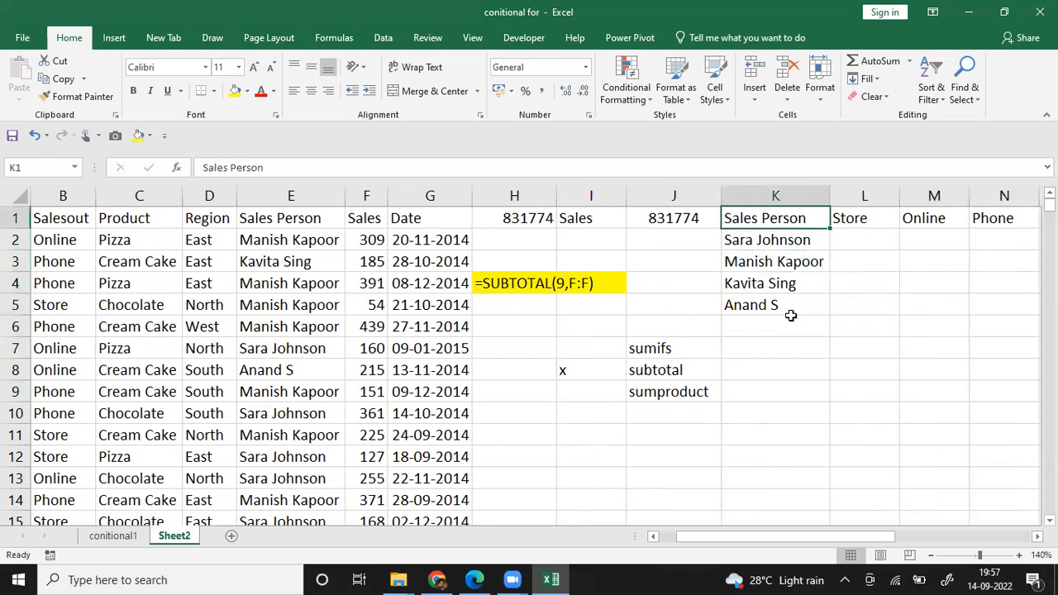
key("ctrl+shift+Down")
key("shift+Right")
key("shift+Right")
key("shift+Right")
key("shift+Right")
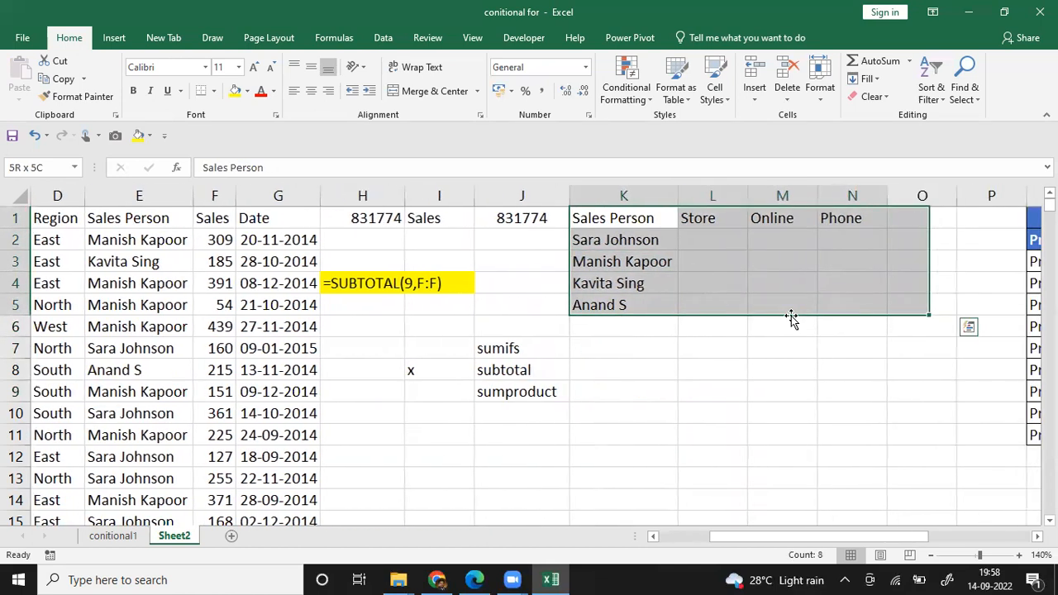
key("shift+Left")
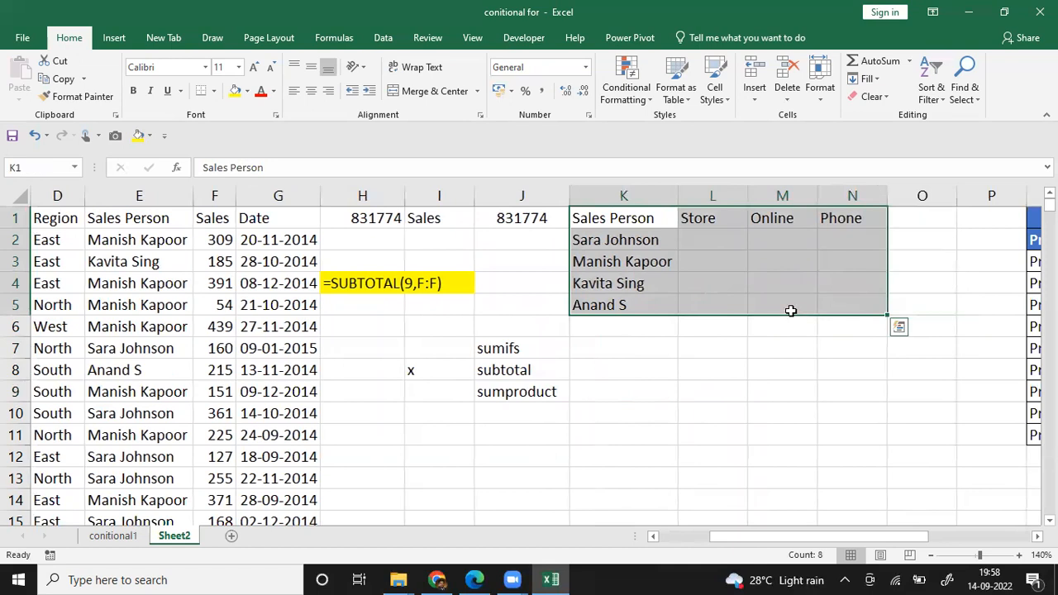
left_click(237, 92)
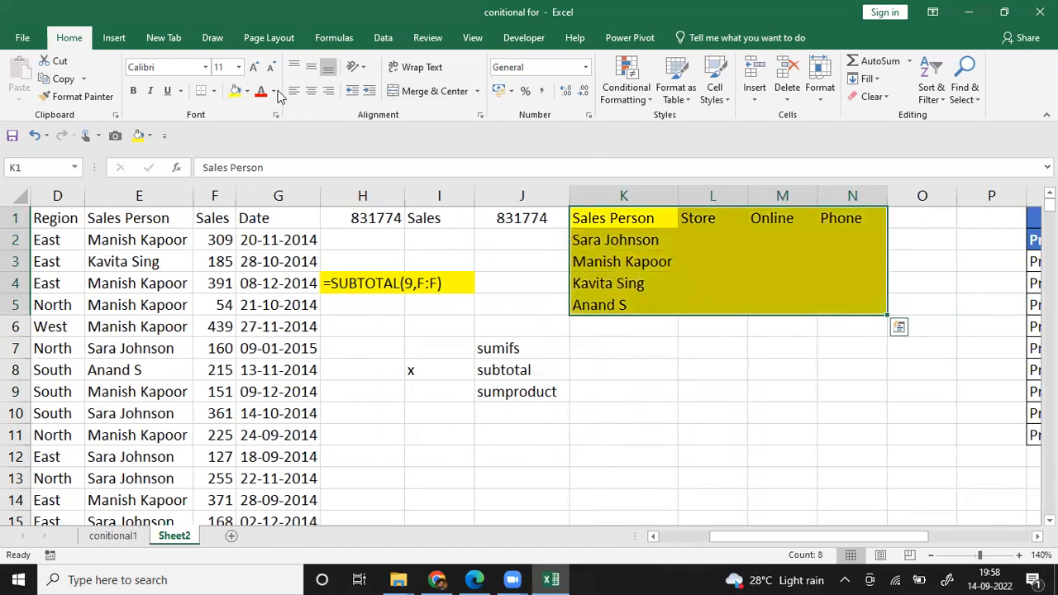
left_click(246, 91)
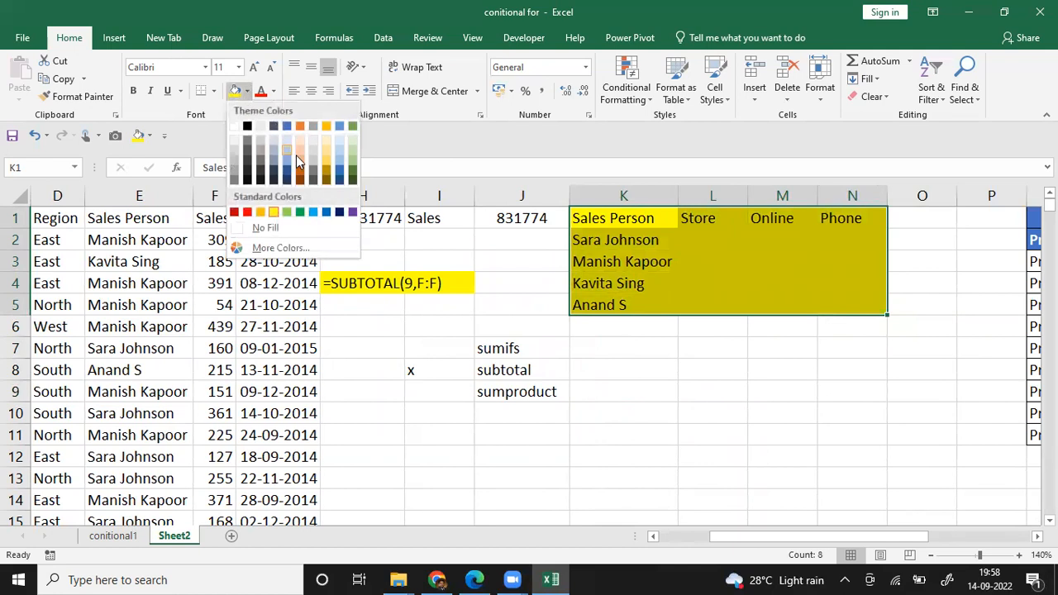
left_click(289, 141)
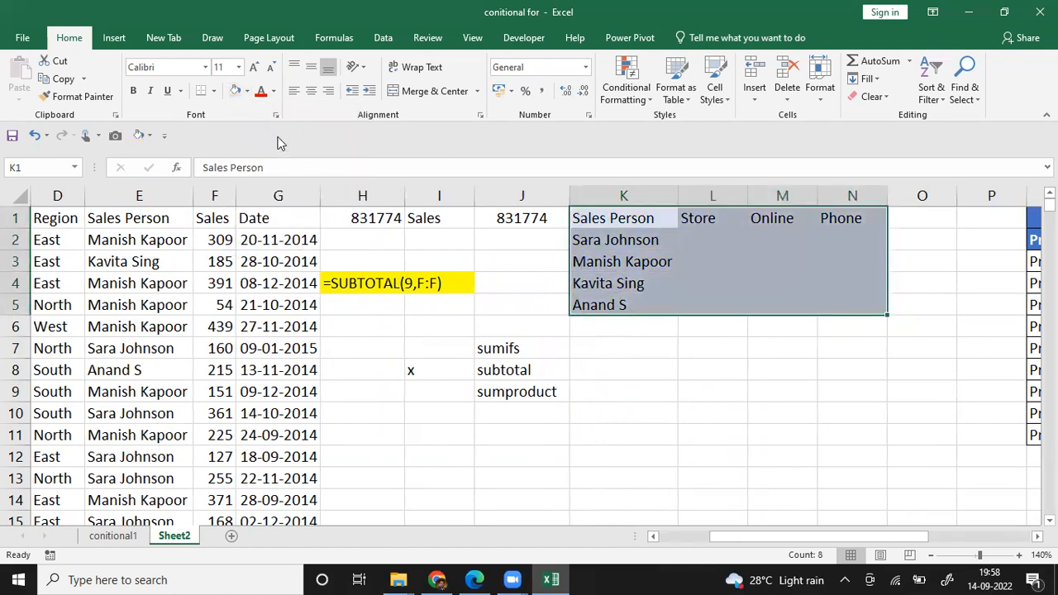
Step: Make the text in the summary table K1:N5 bold and apply all borders to its cells
left_click(133, 90)
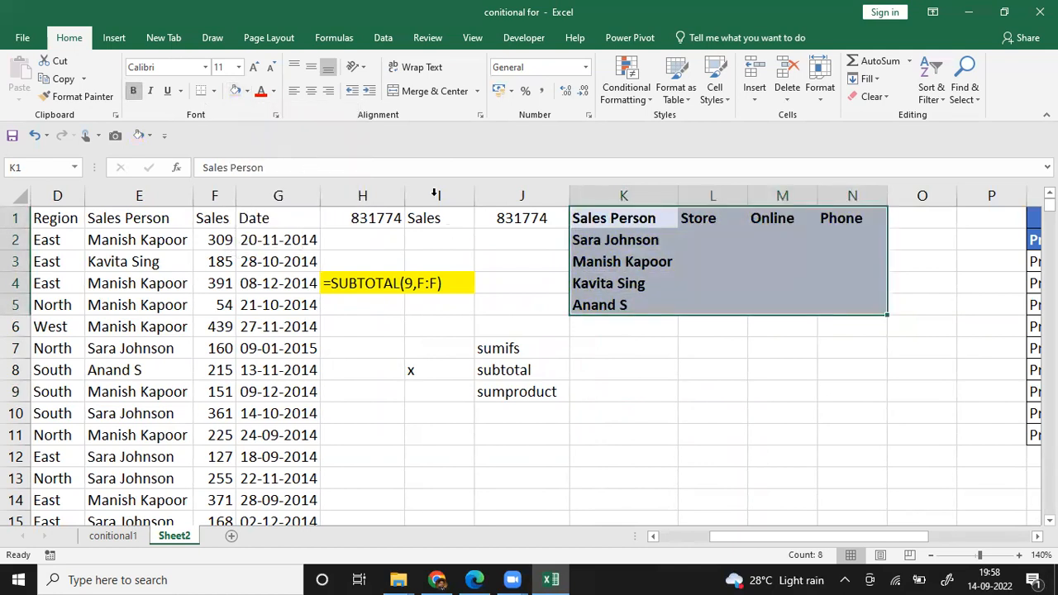
left_click(214, 91)
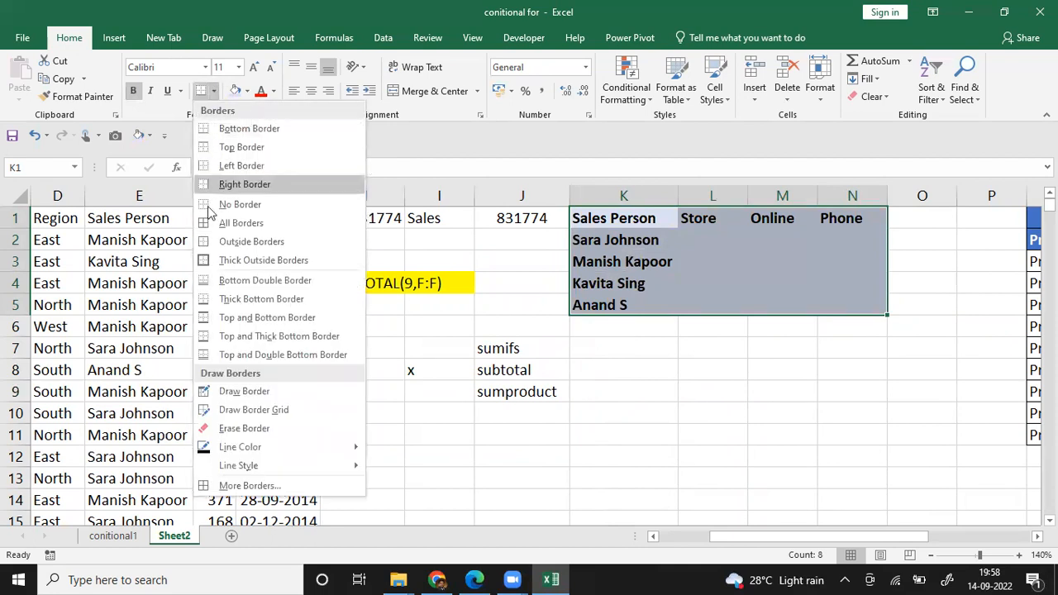
left_click(212, 222)
left_click(664, 373)
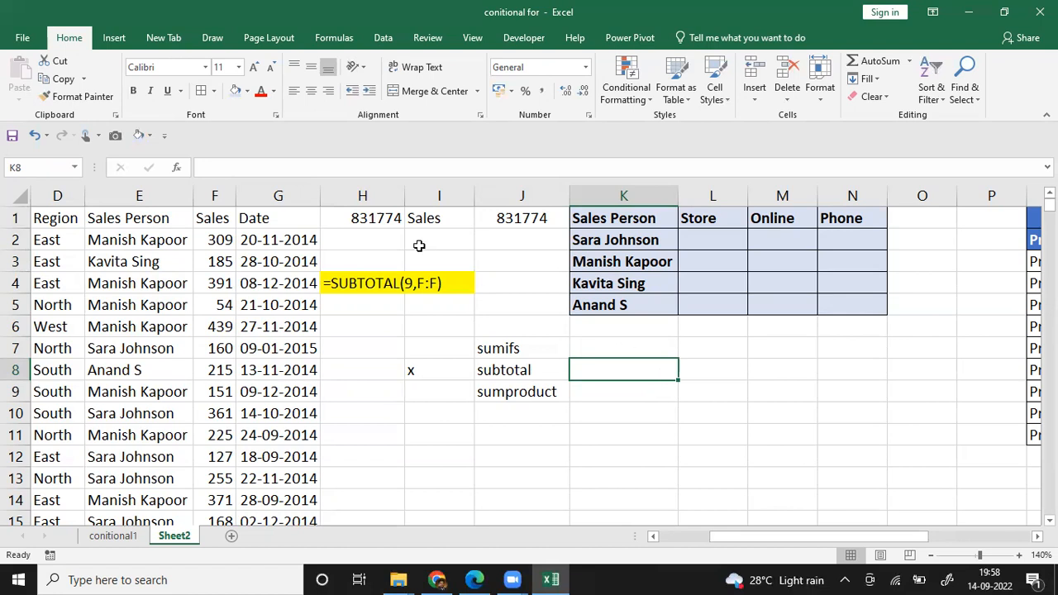
Step: Examine the Sales Person, Salesout and Sales columns of the data against the summary table's headings
left_click(162, 195)
left_click_drag(161, 193, 161, 192)
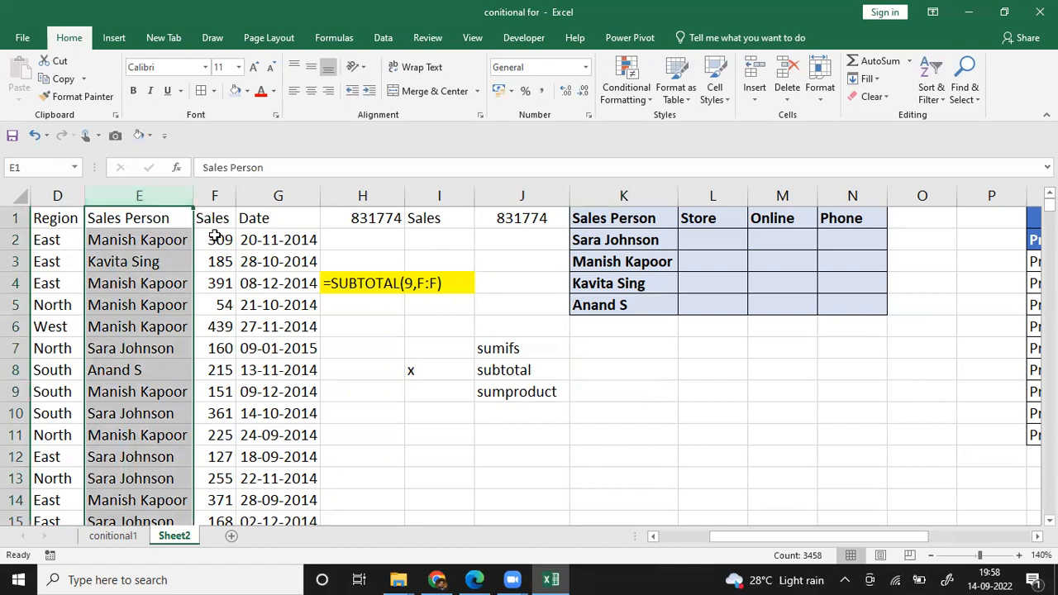
left_click(71, 246)
key("Left")
key("Left")
key("Left")
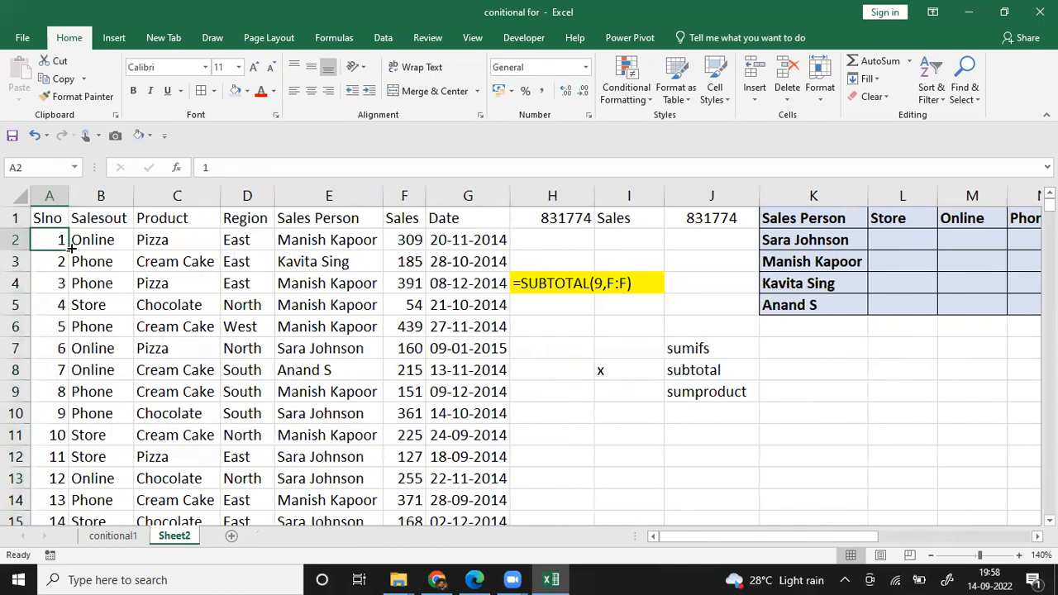
left_click(110, 191)
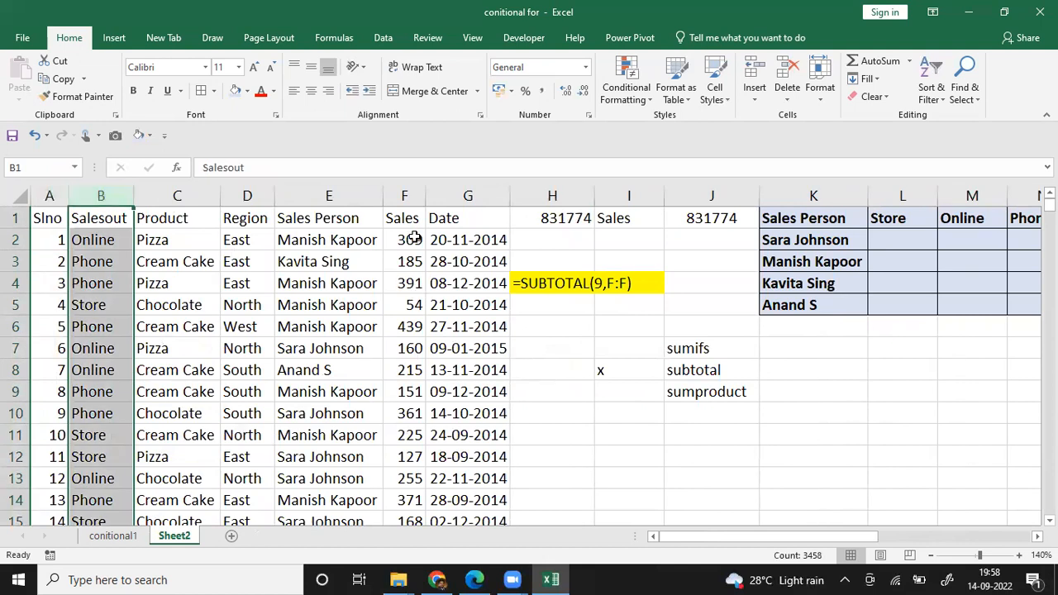
left_click(404, 192)
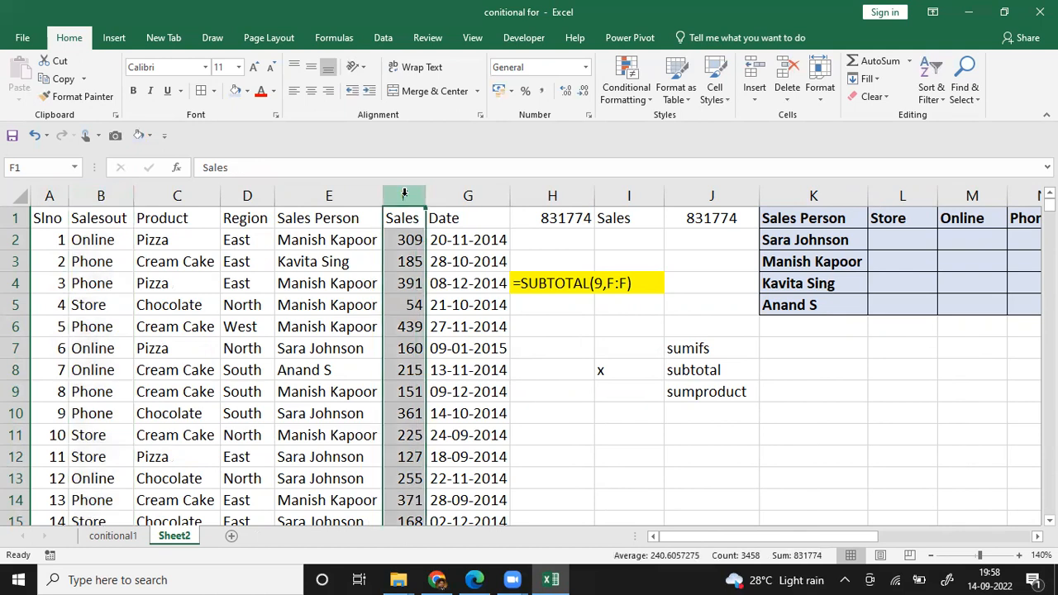
key("Right")
key("Right")
key("Right")
key("Right")
key("Right")
key("Right")
key("Right")
key("Right")
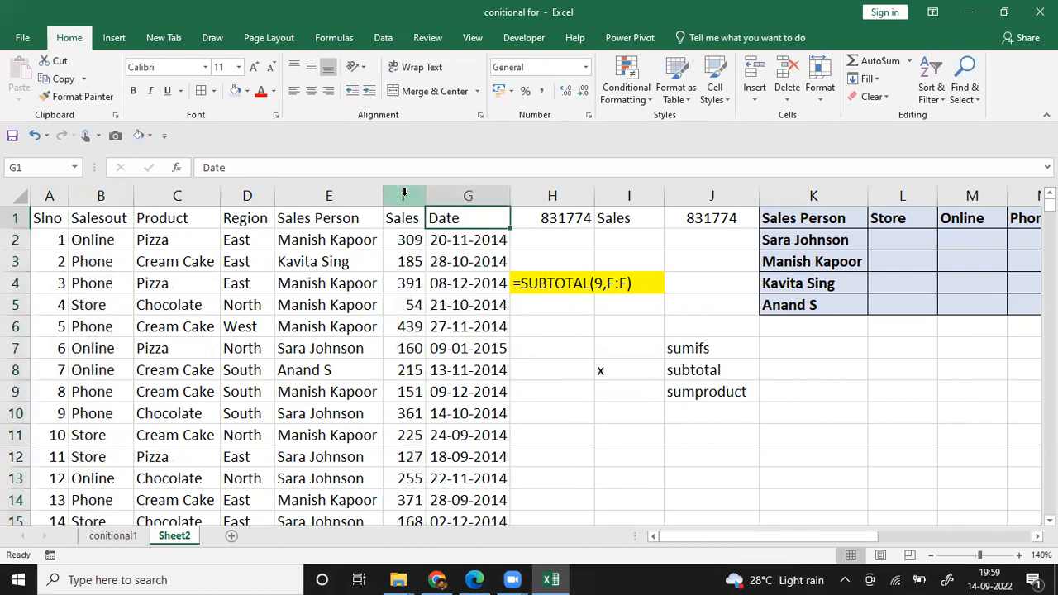
key("Right")
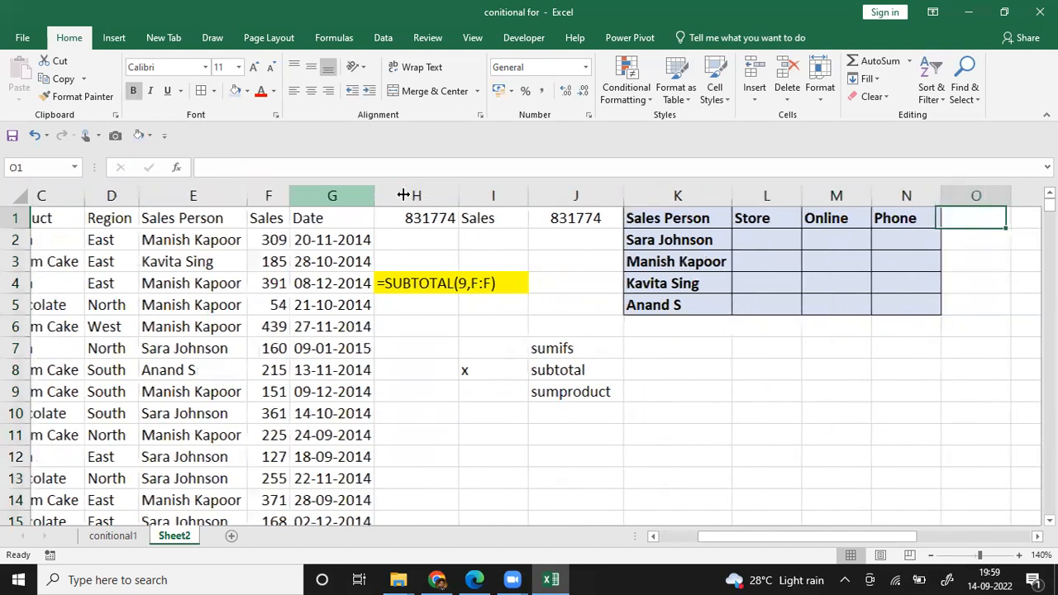
Step: Mark the sumifs entry in the function list with an x in I7
key("Down")
key("Left")
key("Down")
key("Down")
key("Left")
key("Left")
key("Left")
key("Down")
key("Down")
key("Left")
key("Left")
key("Down")
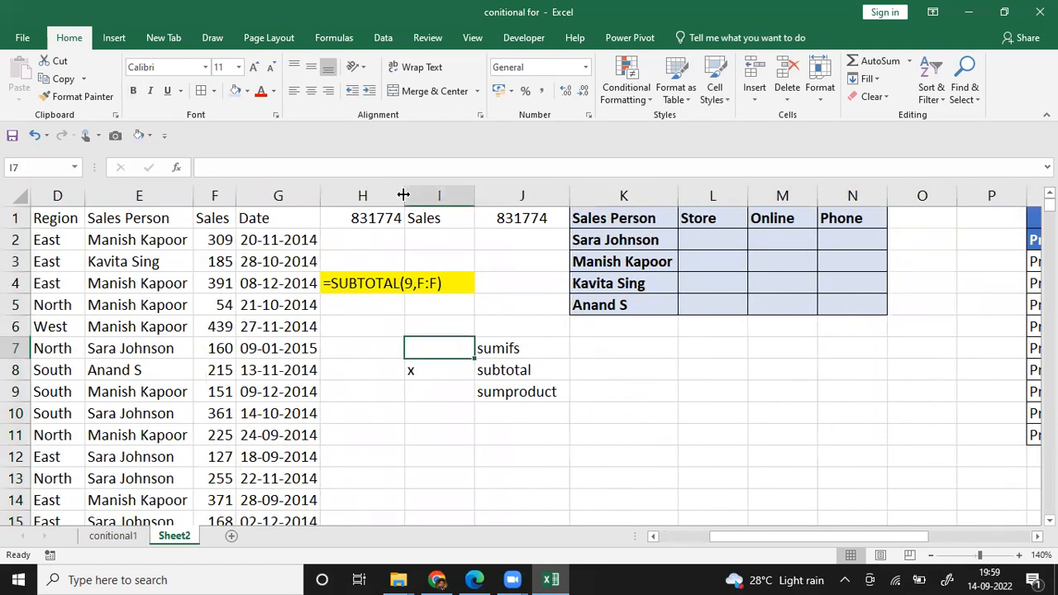
type("x")
key("Return")
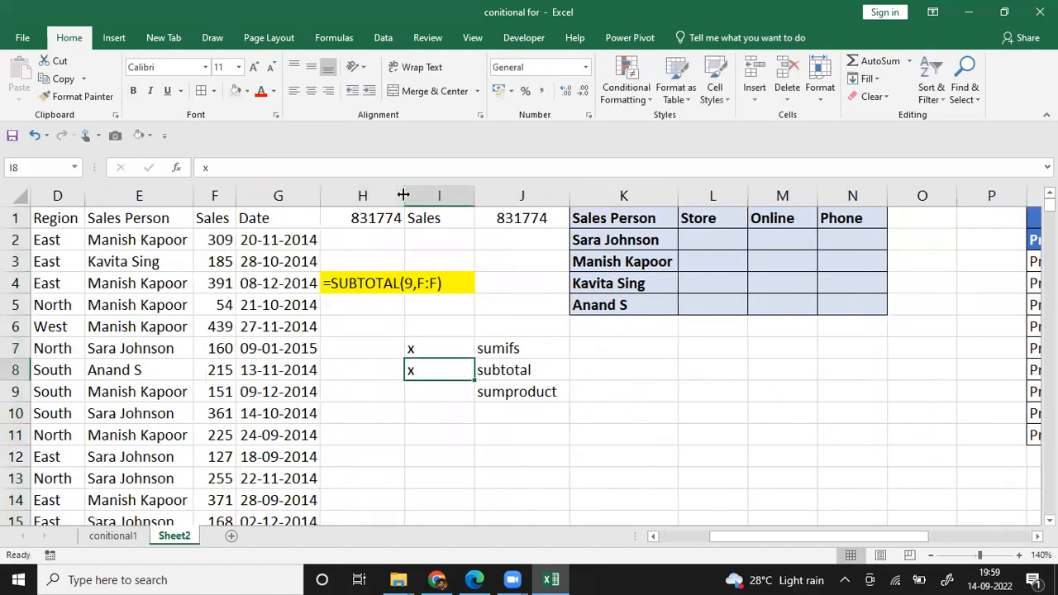
Step: Enter =SUMIFS(F:F,E:E,K2) in L2 to total the first salesperson's sales
key("Right")
key("Up")
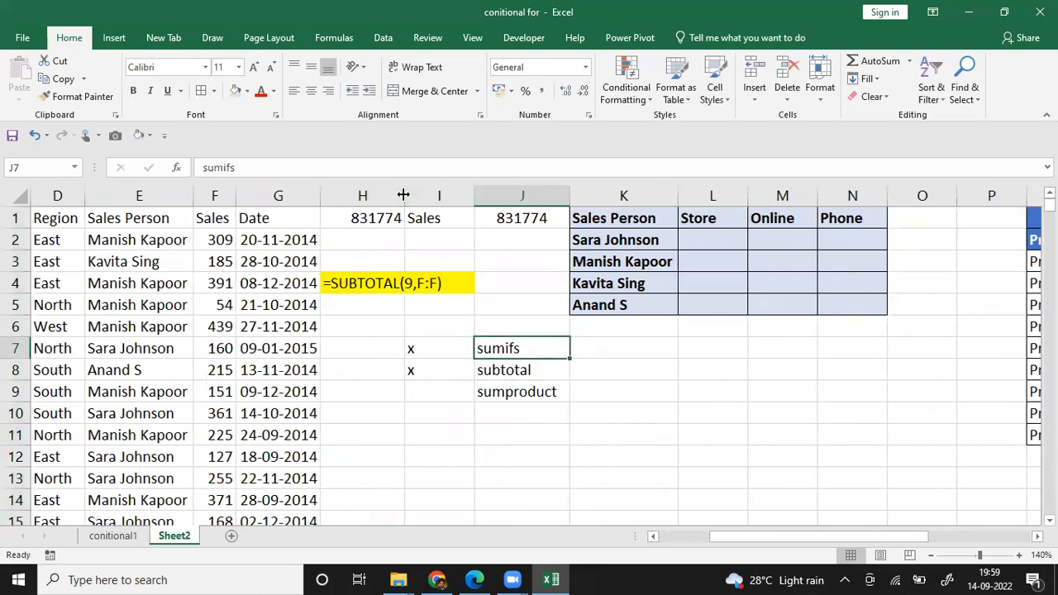
key("Up")
key("Right")
key("Up")
key("Right")
key("Up")
key("Up")
key("Up")
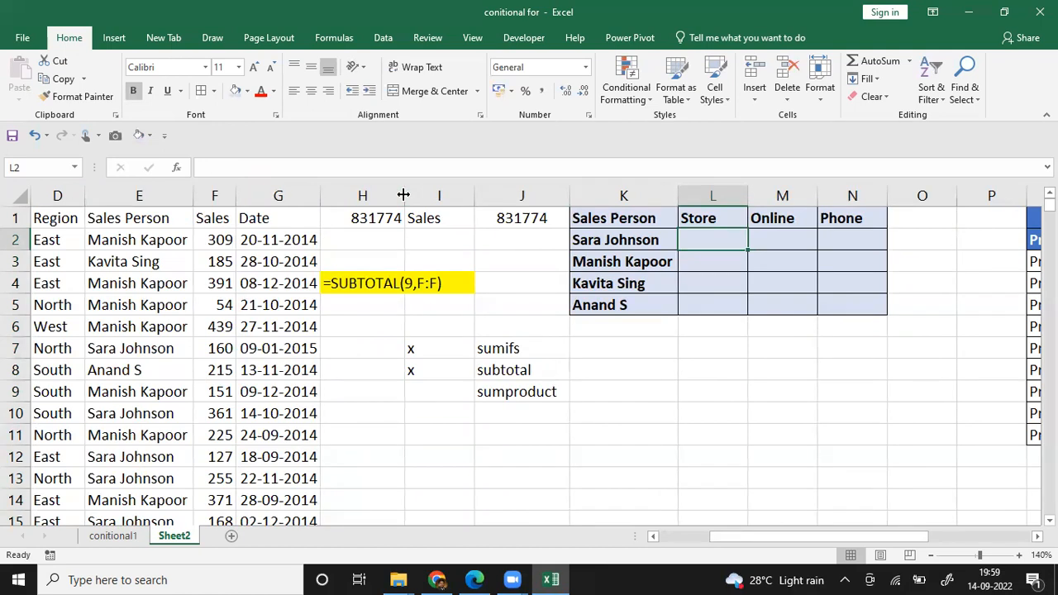
type("=")
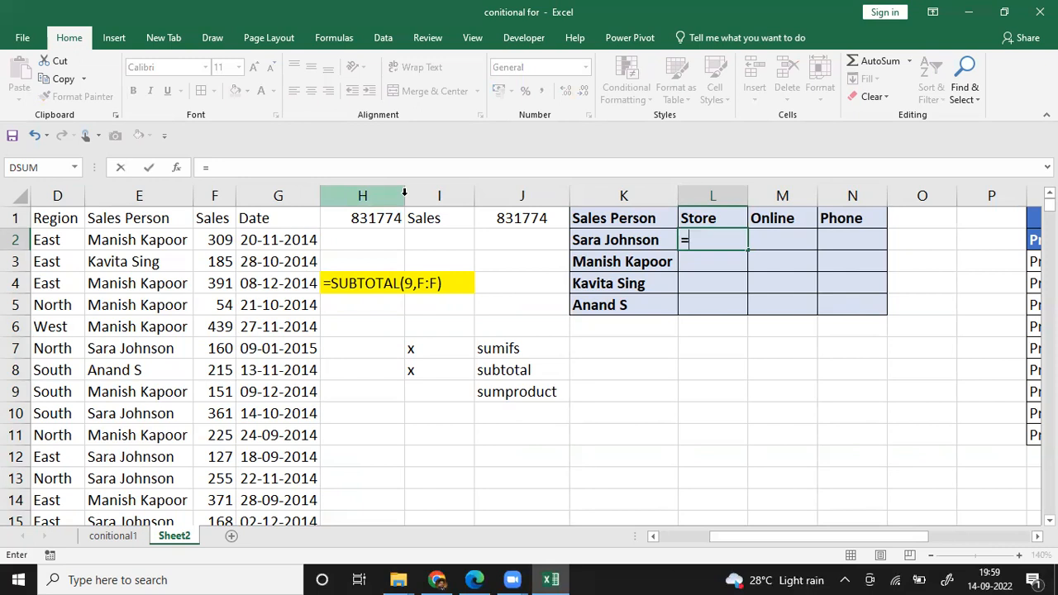
type("su")
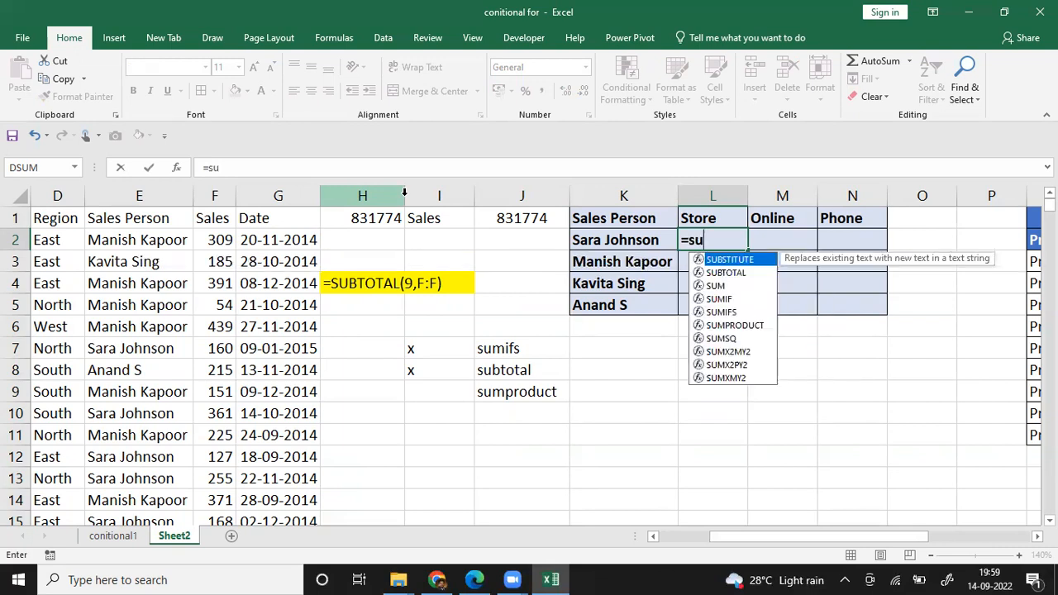
type("mifs(")
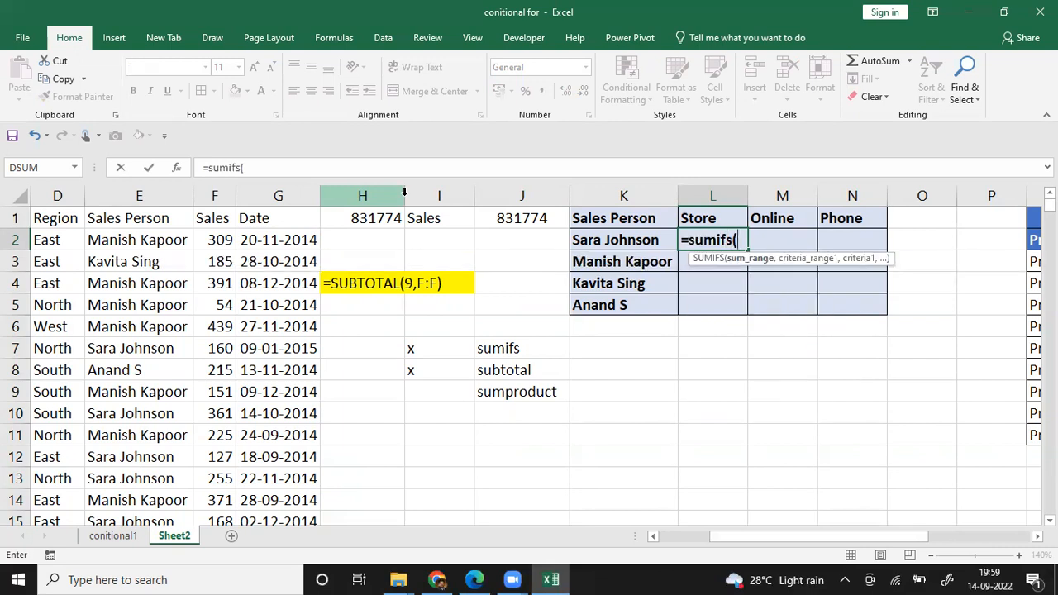
left_click(223, 196)
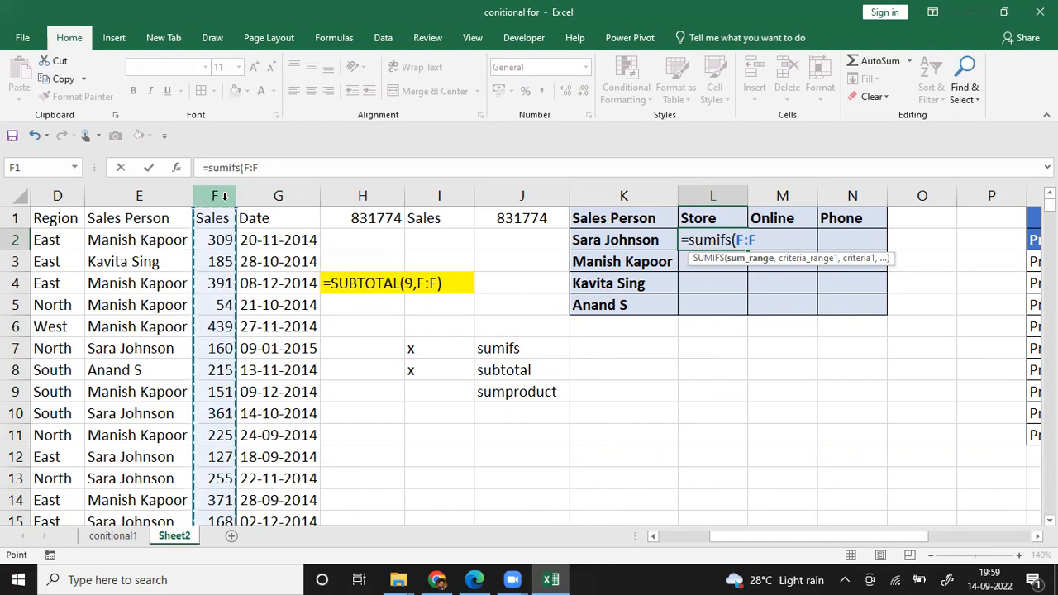
type(",")
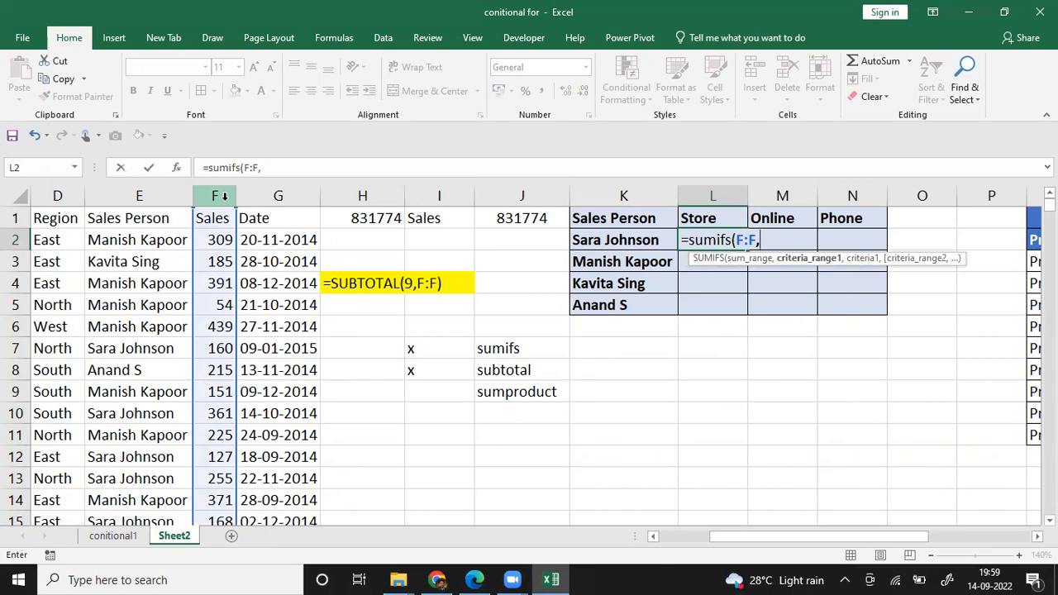
left_click(142, 195)
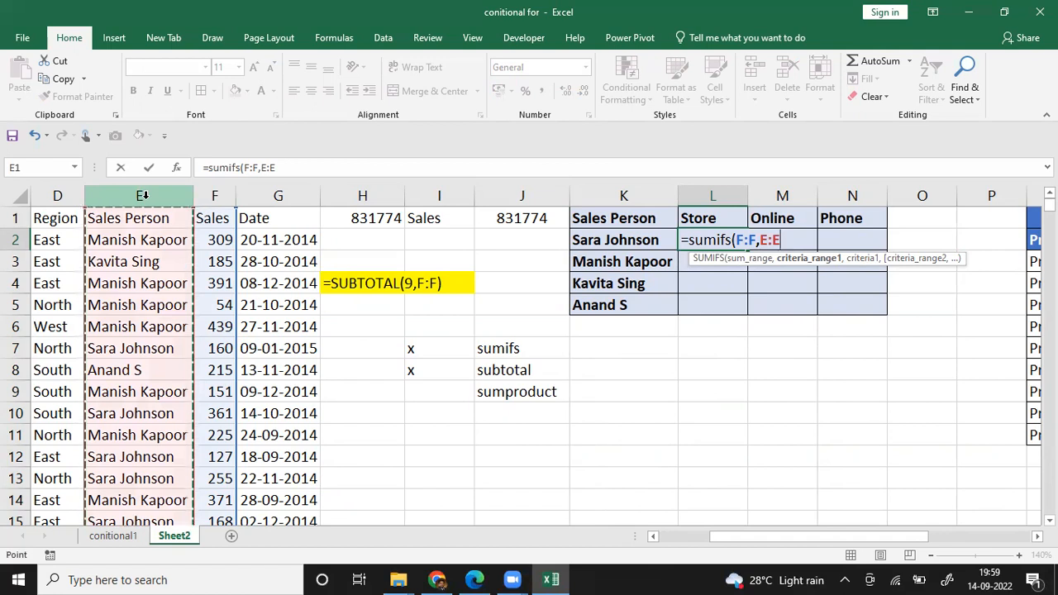
type(",")
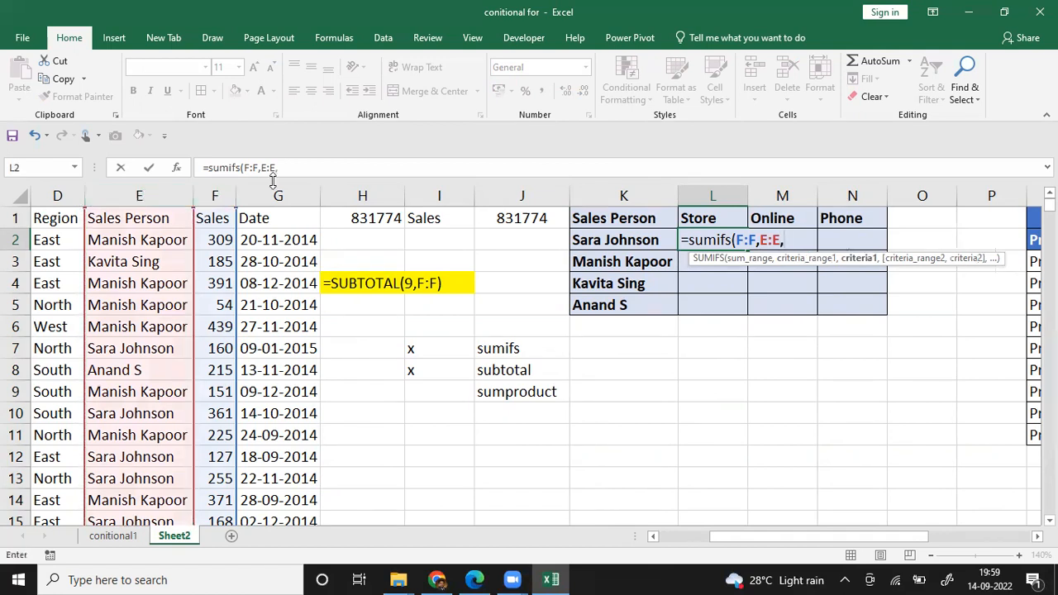
left_click(608, 239)
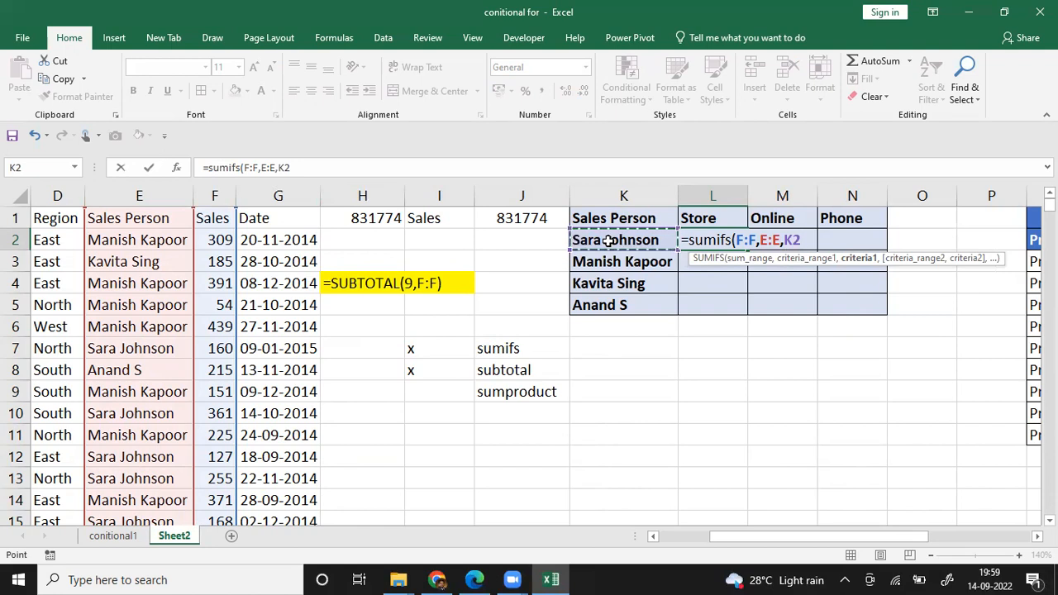
type(")")
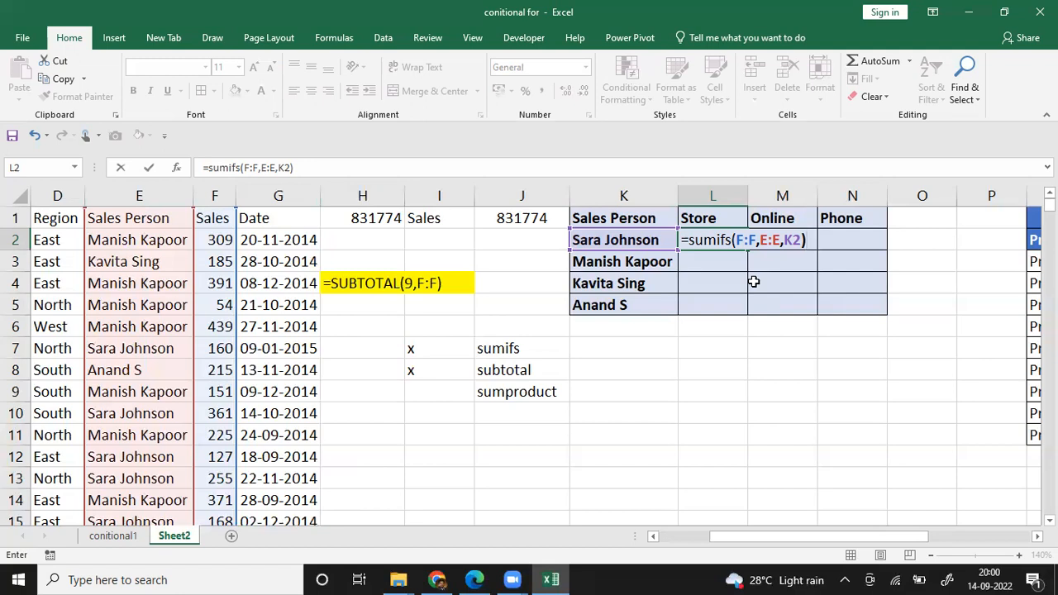
key("Return")
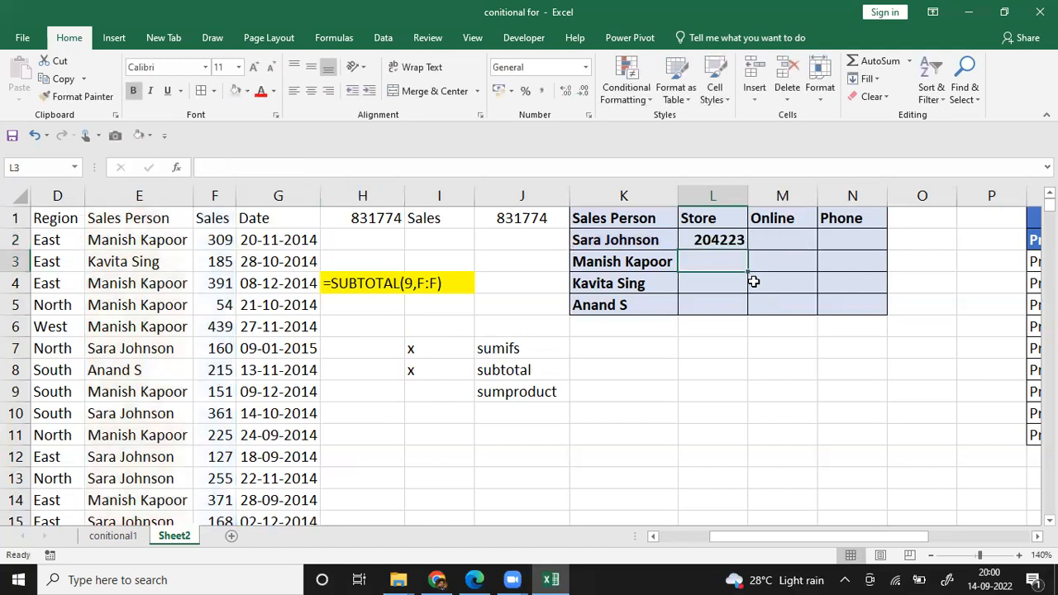
Step: Extend the formula in L2 with the Salesout column and the Store heading as second criteria: =SUMIFS(F:F,E:E,K2,B:B,L1)
key("Up")
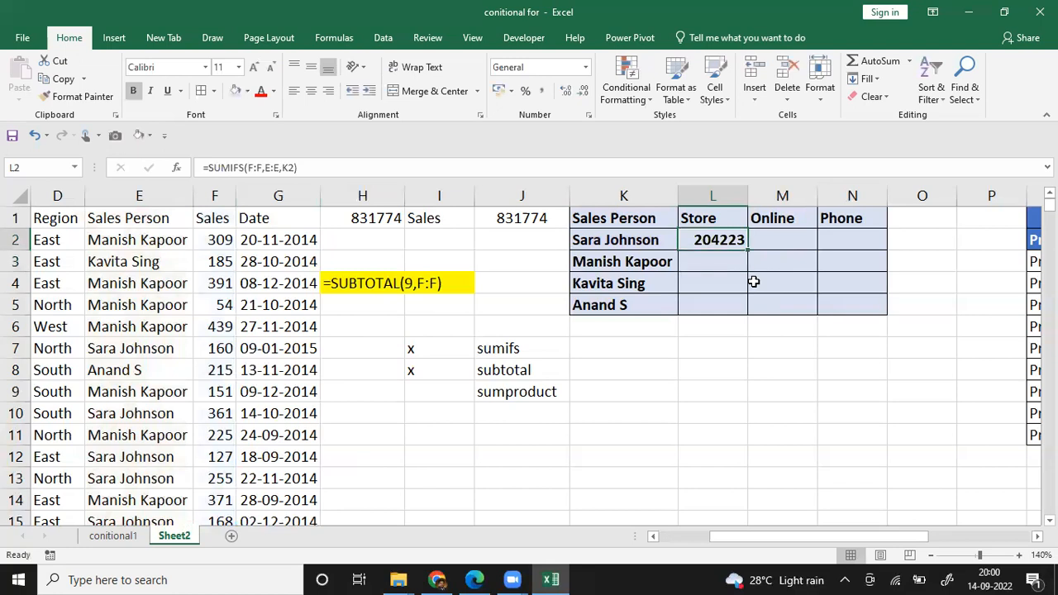
key("F2")
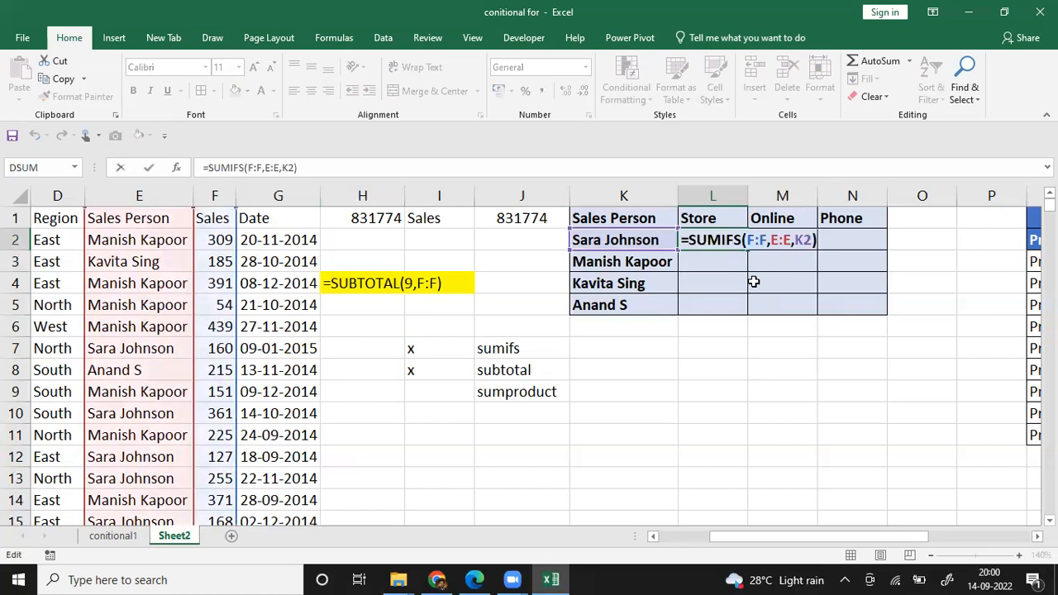
key("BackSpace")
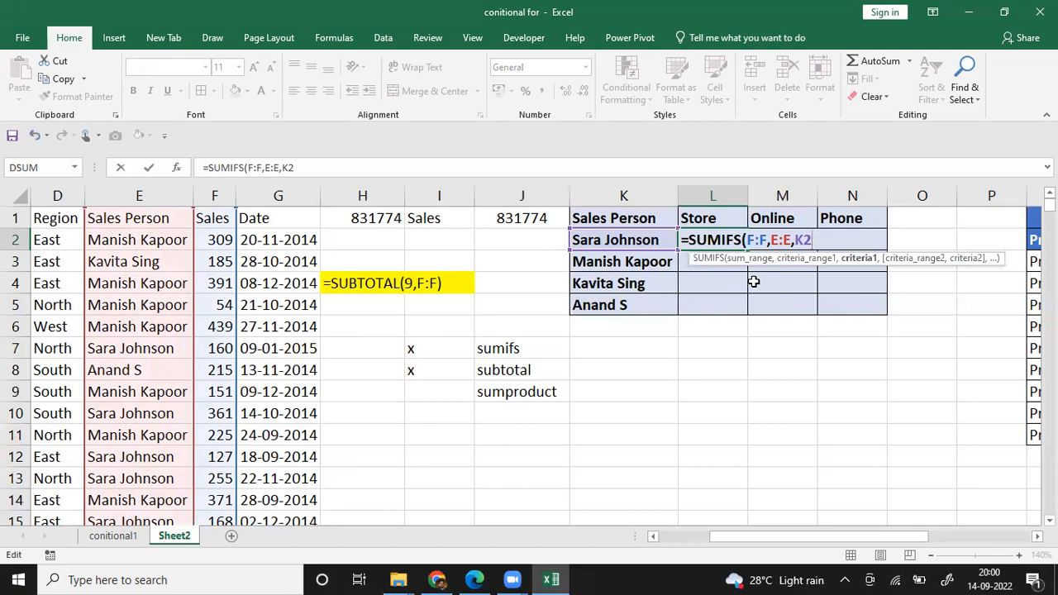
type(",")
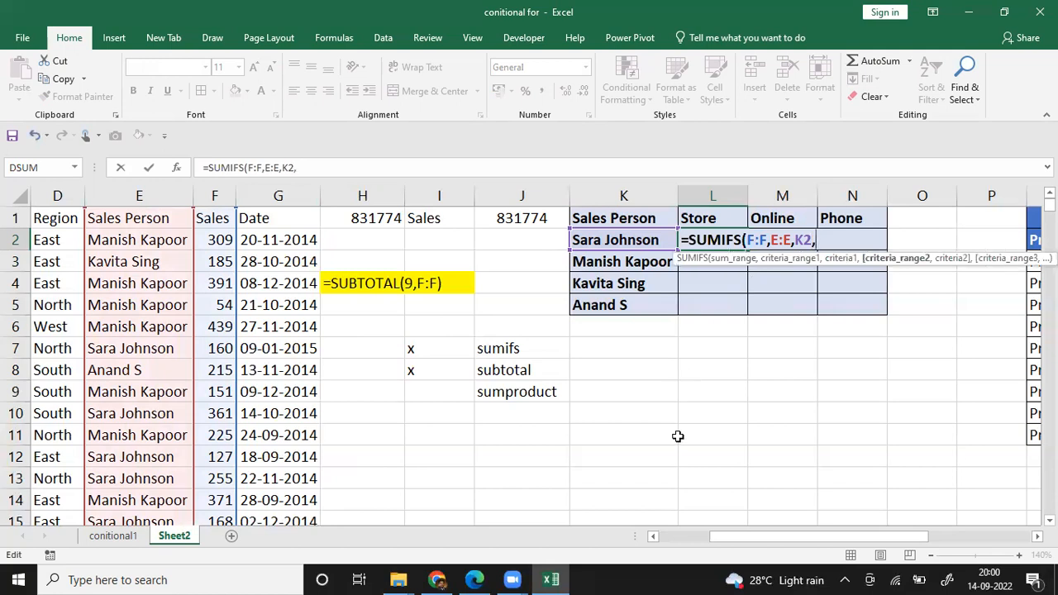
left_click_drag(741, 536, 690, 536)
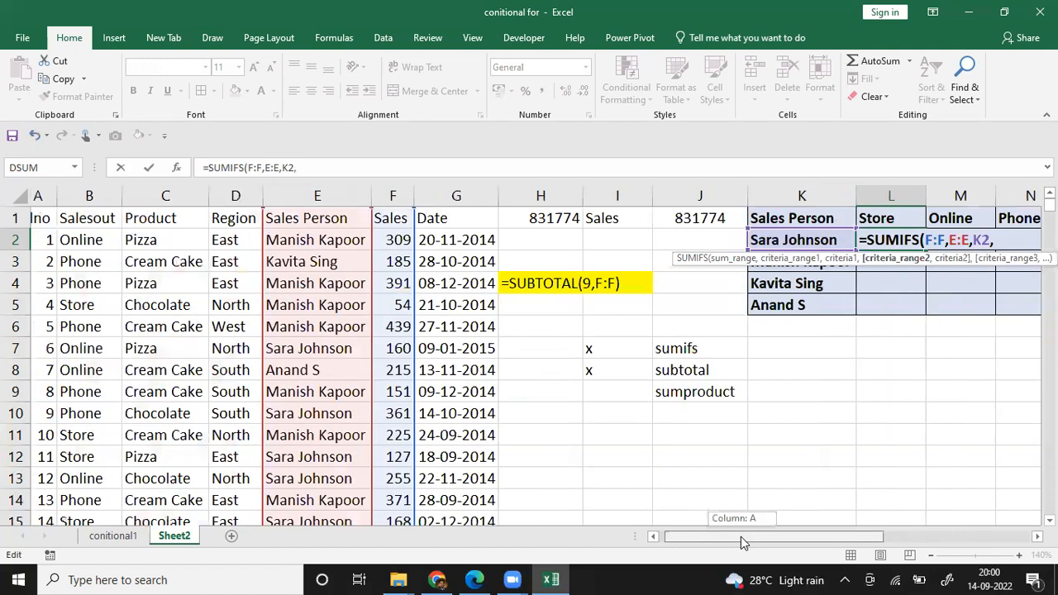
left_click(90, 197)
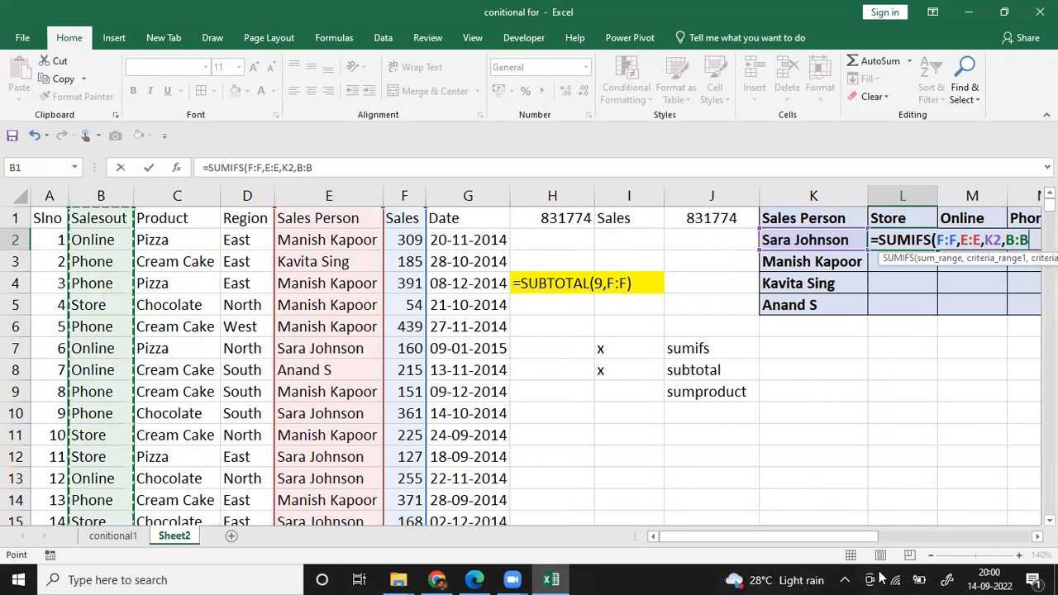
left_click_drag(872, 539, 907, 537)
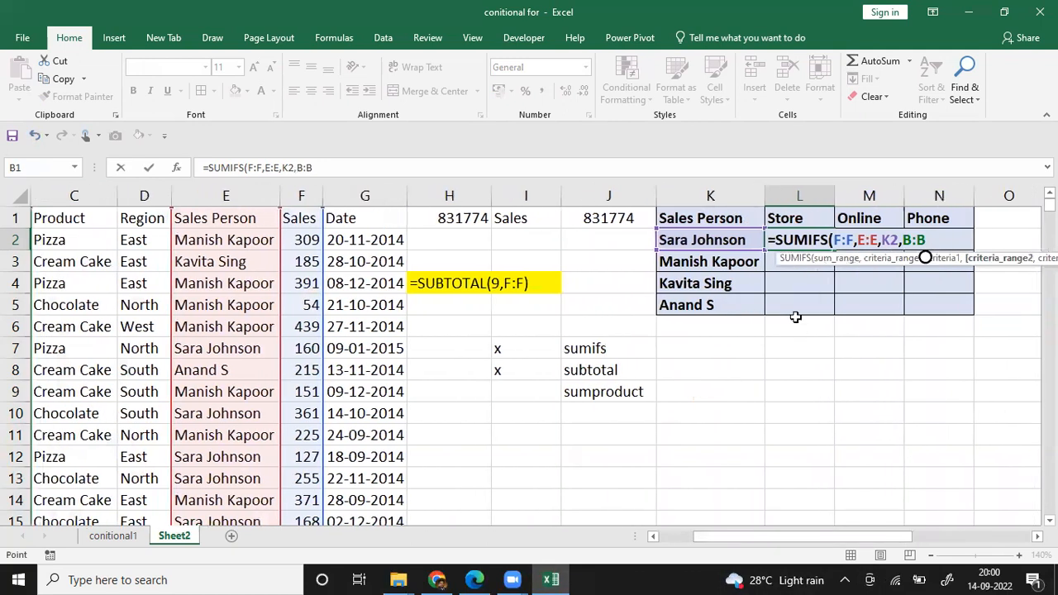
left_click(822, 194)
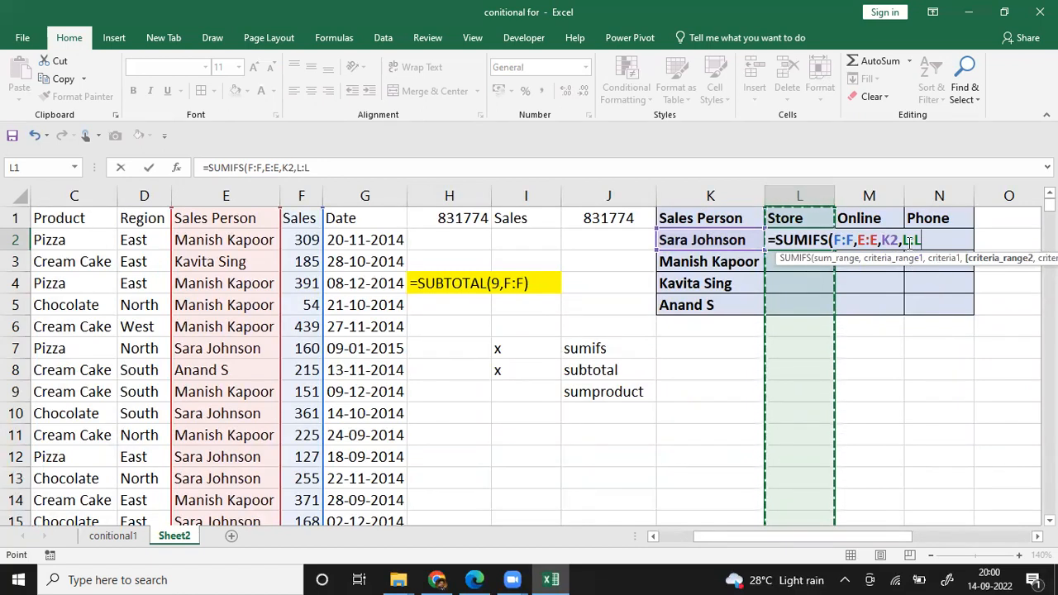
key("BackSpace")
key("BackSpace")
key("BackSpace")
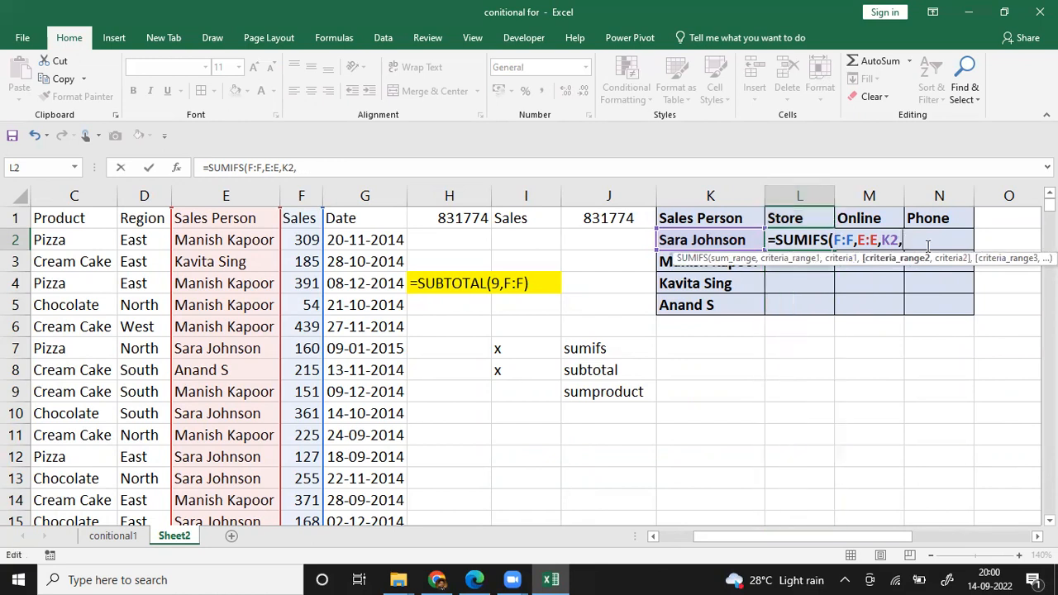
left_click_drag(827, 536, 767, 529)
left_click(101, 196)
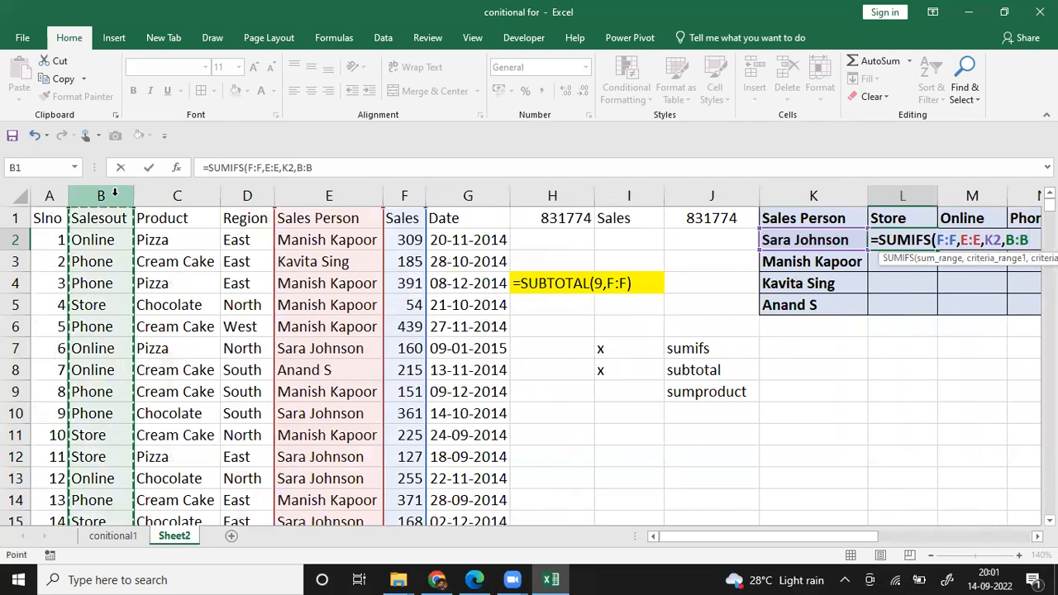
type(",")
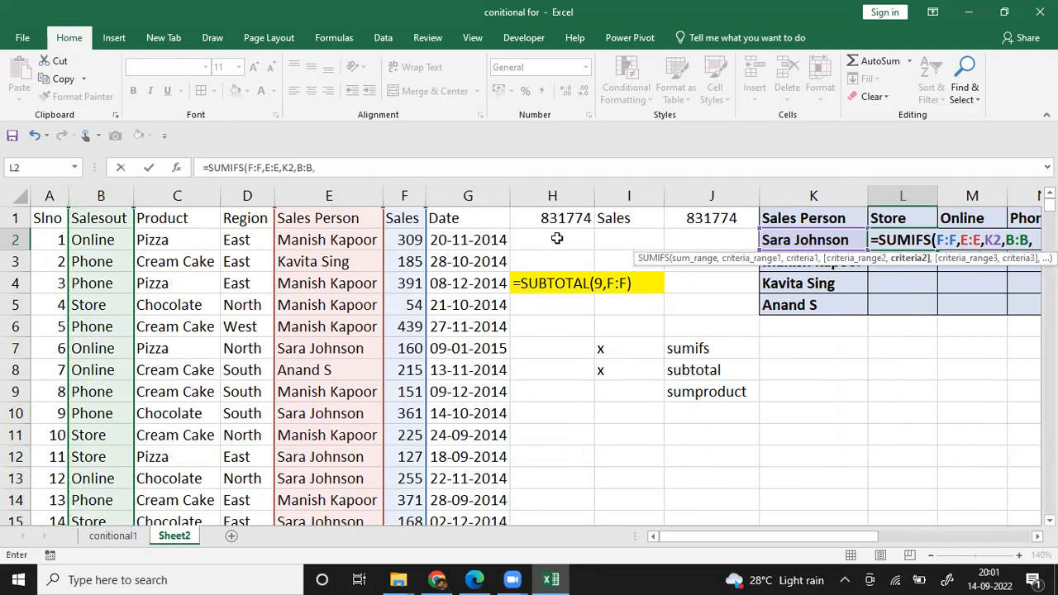
left_click(911, 218)
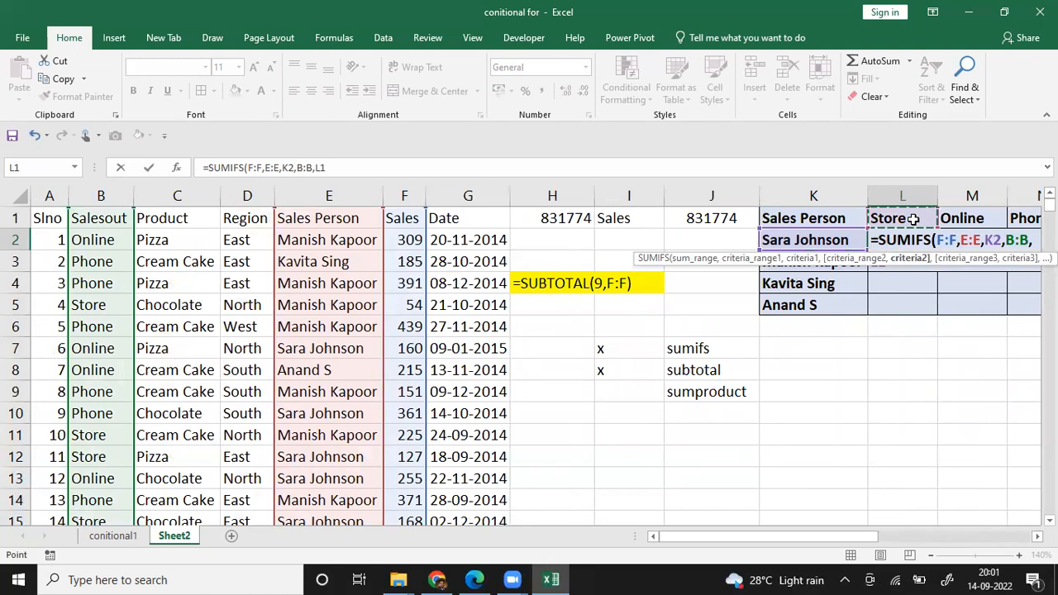
type(")")
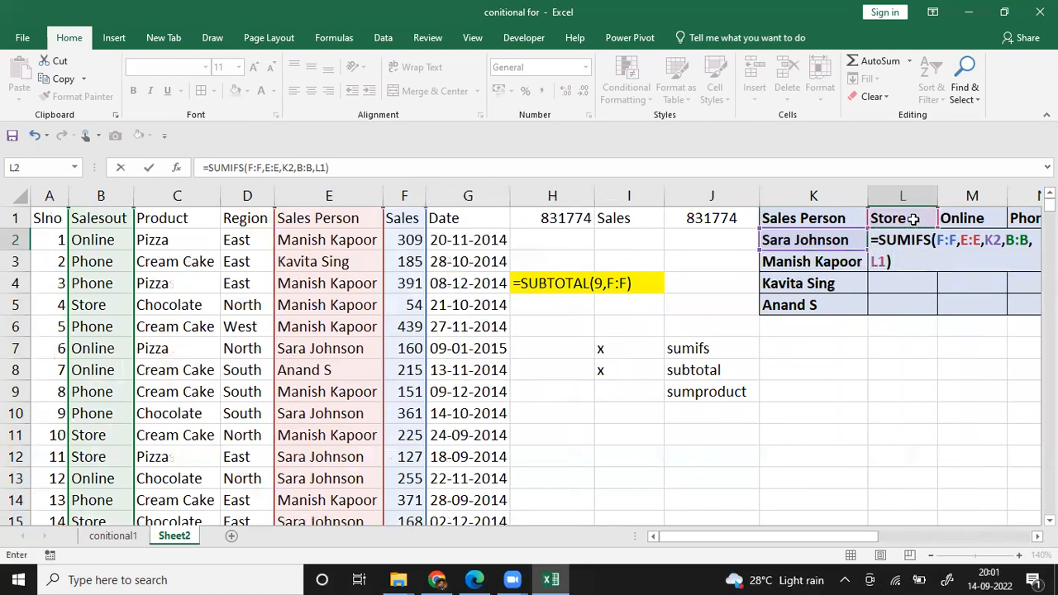
key("Return")
key("Up")
key("Right")
key("Right")
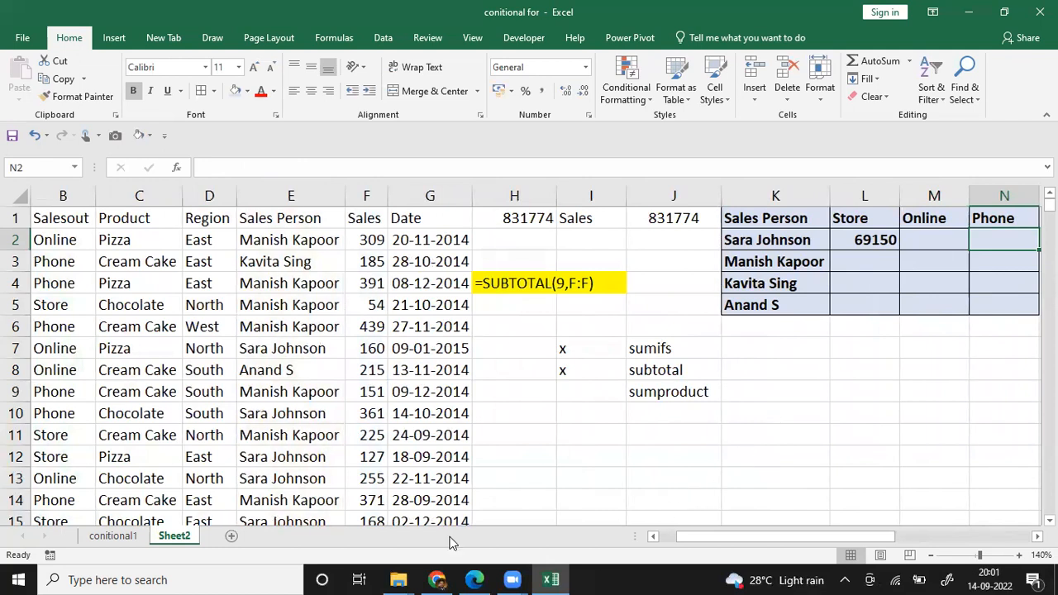
left_click(569, 80)
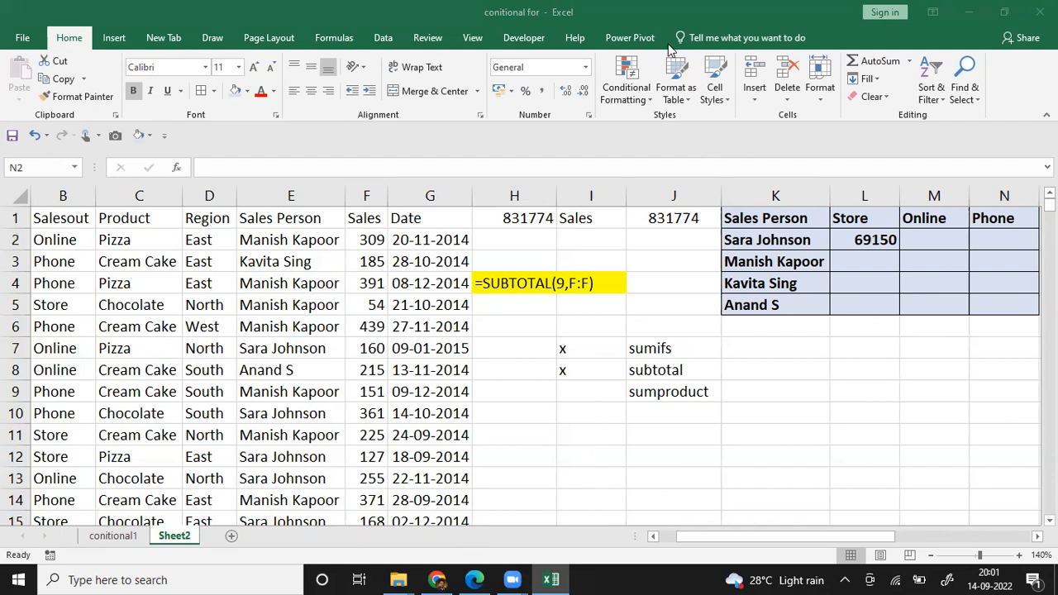
Step: Clear L2 and start a new SUMIFS formula summing column F, with column E matched to K2 as first criteria
left_click(858, 239)
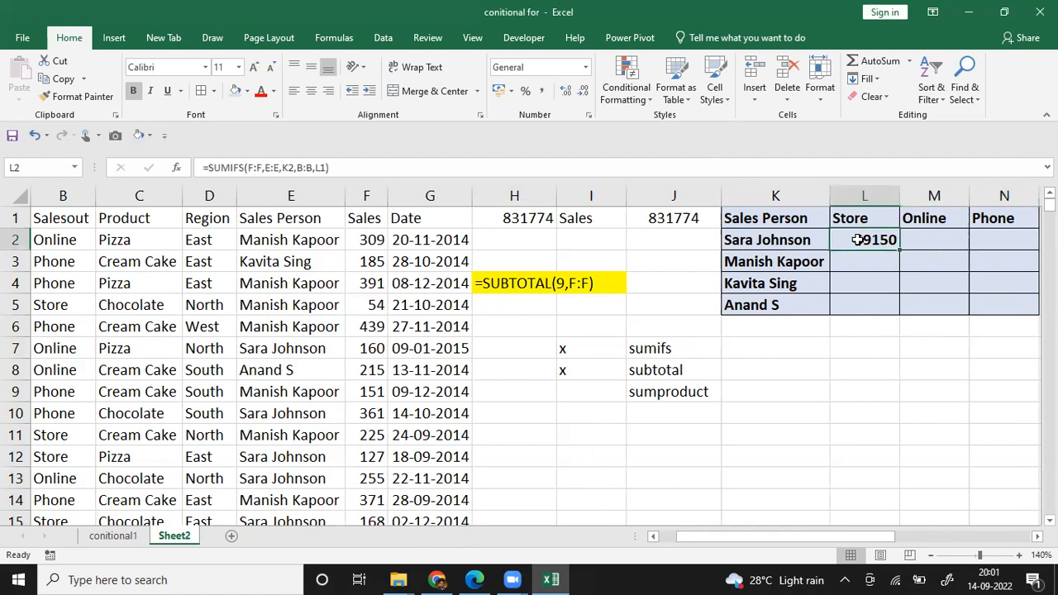
key("Delete")
type("=")
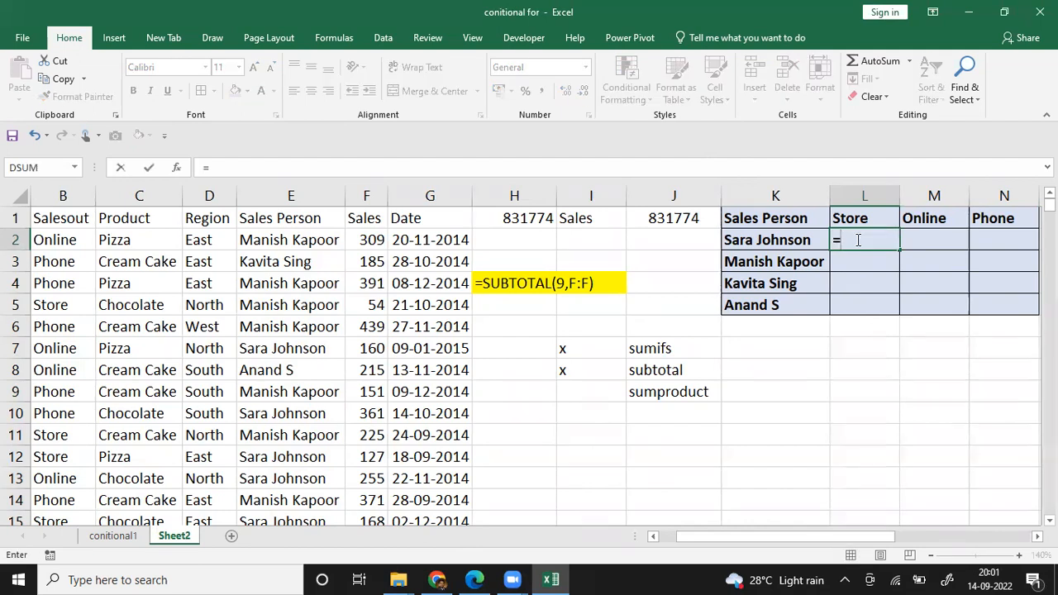
type("sumifs(")
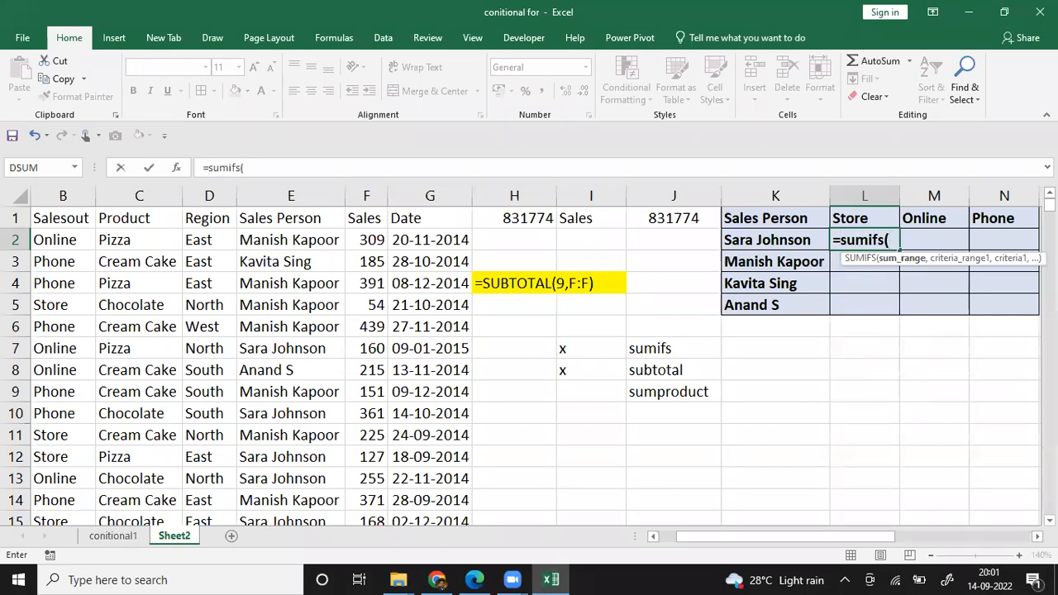
left_click(367, 196)
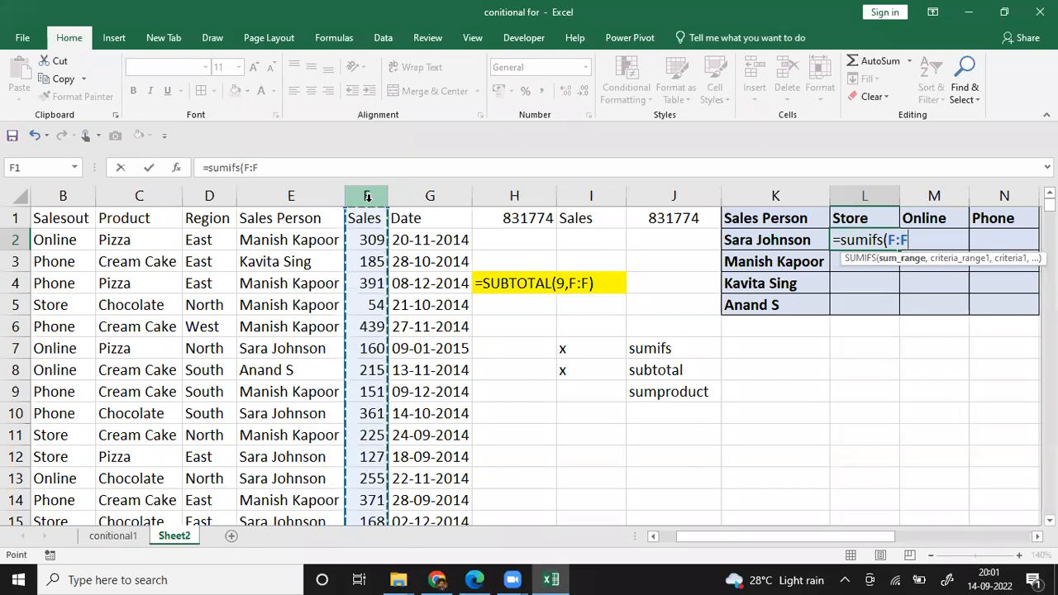
type(",")
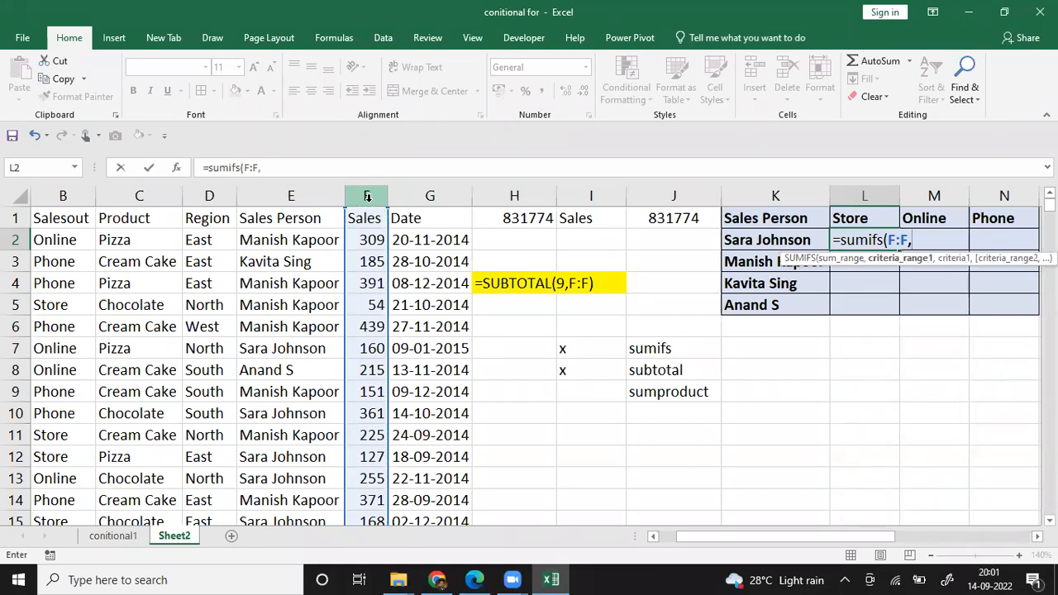
left_click(285, 195)
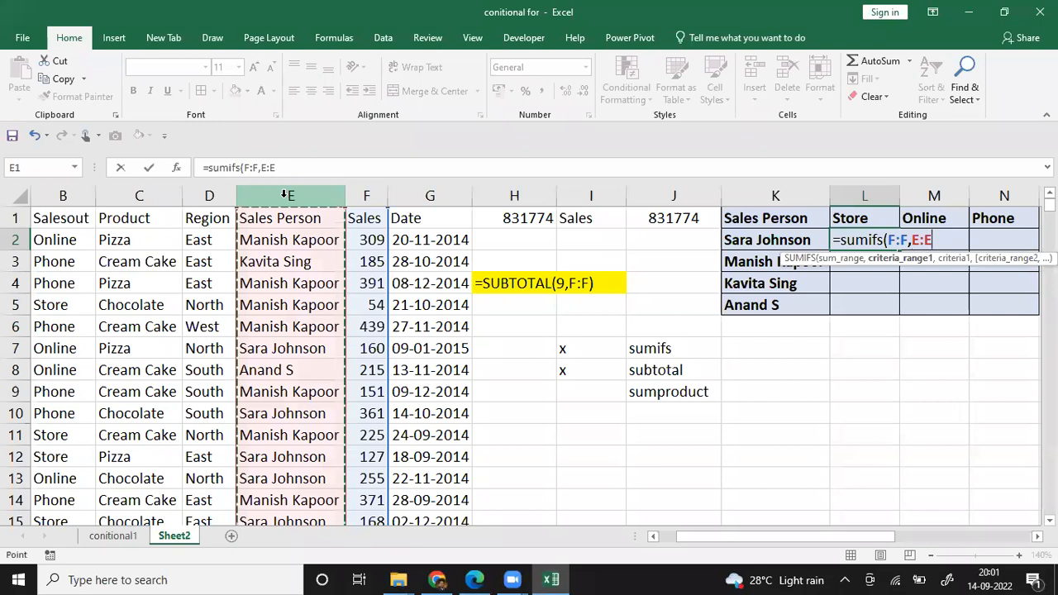
type(",")
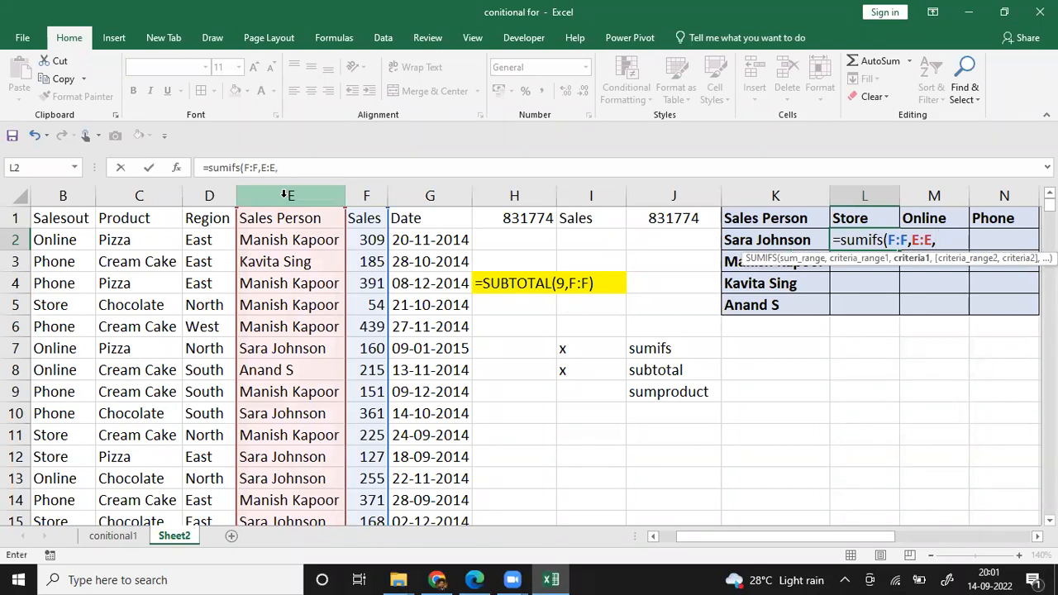
left_click(778, 239)
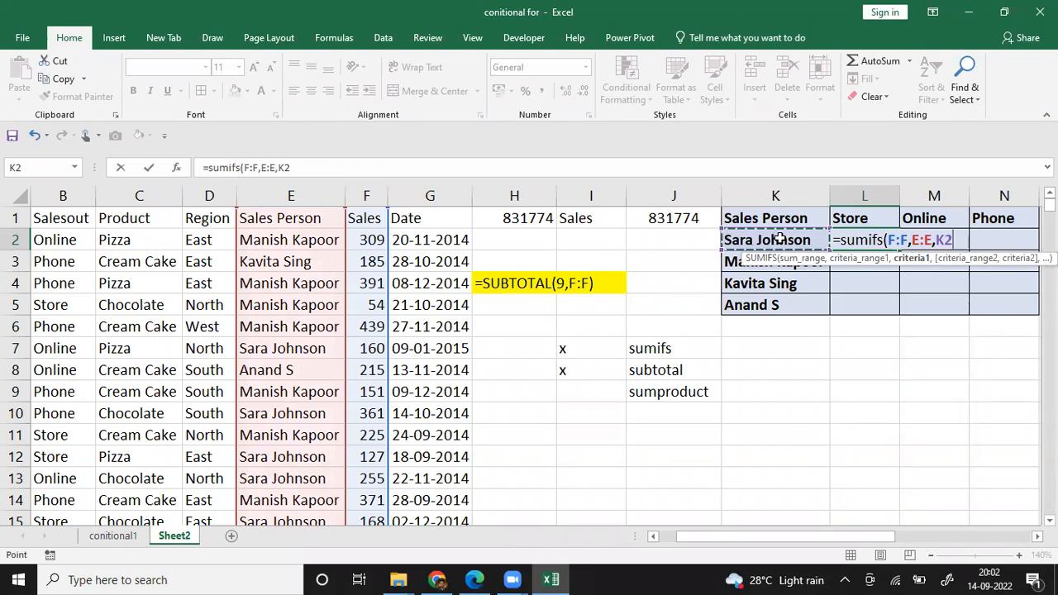
Step: Add the Salesout column and the Store heading as second criteria, completing L2 as =SUMIFS(F:F,E:E,K2,B:B,L1)
type(",")
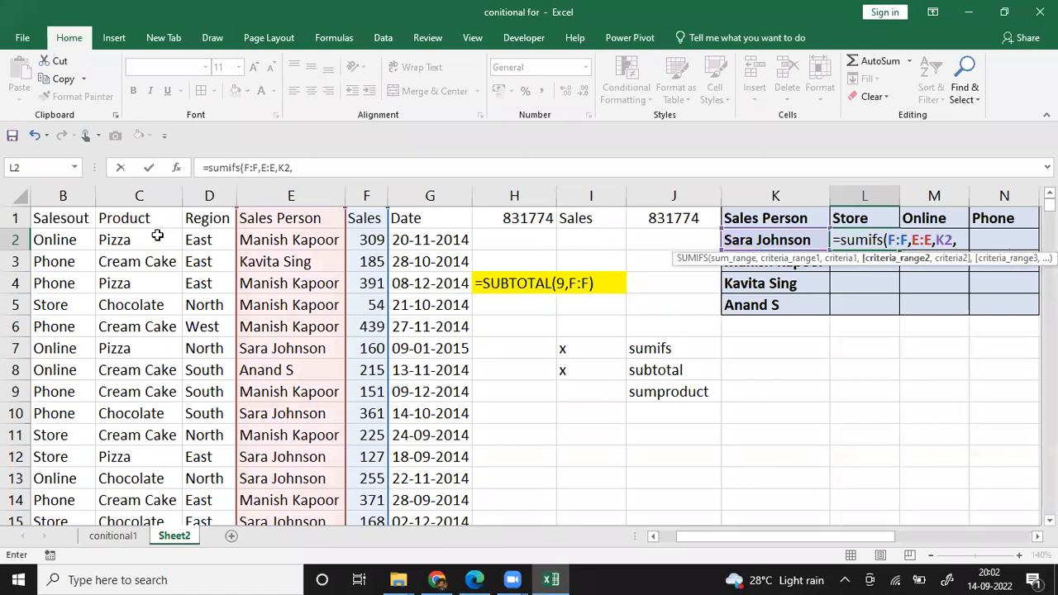
left_click(72, 196)
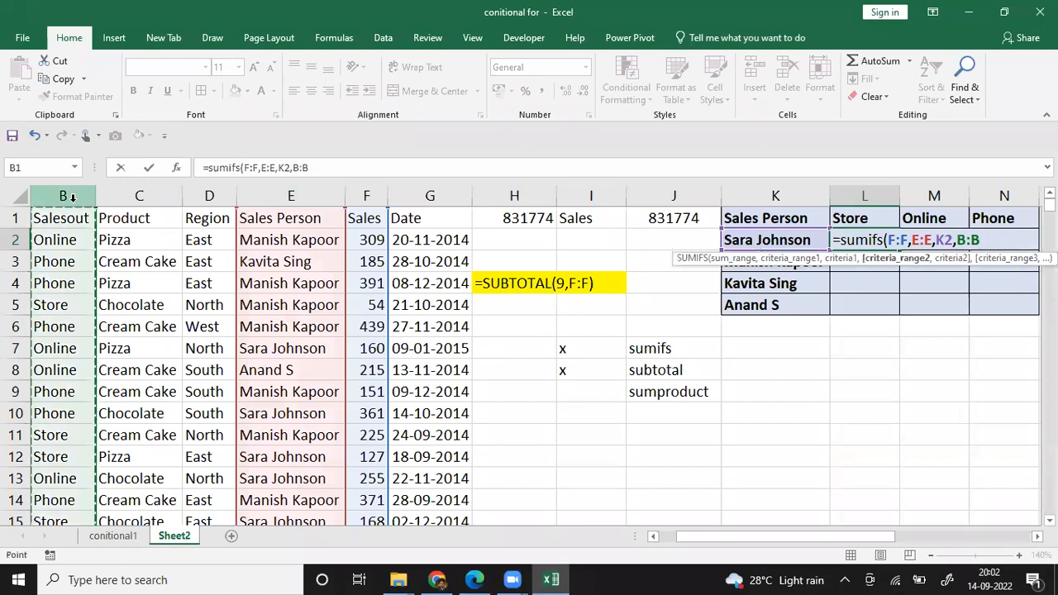
type(",")
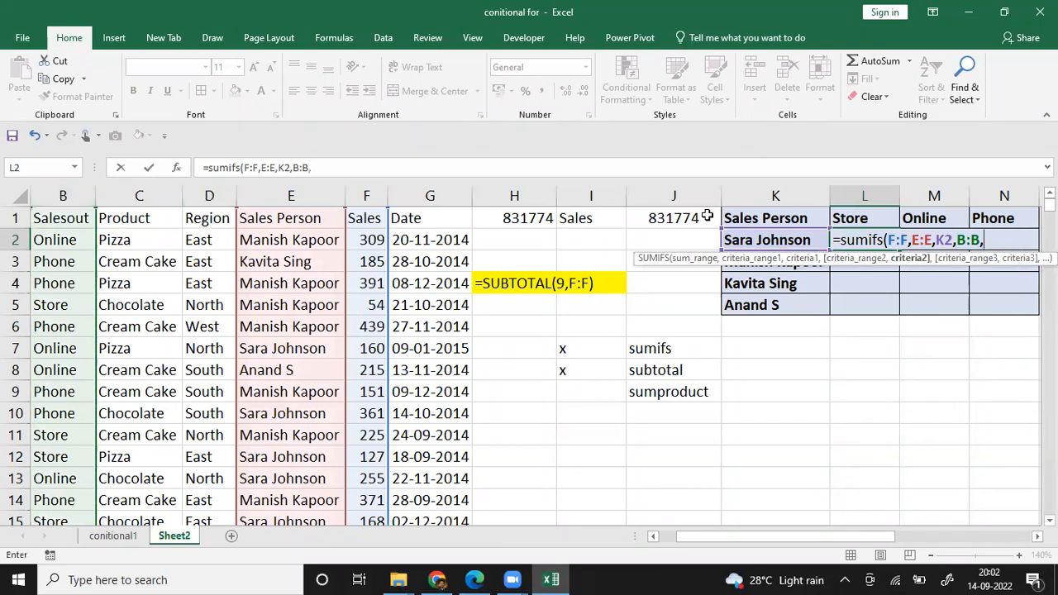
left_click(873, 218)
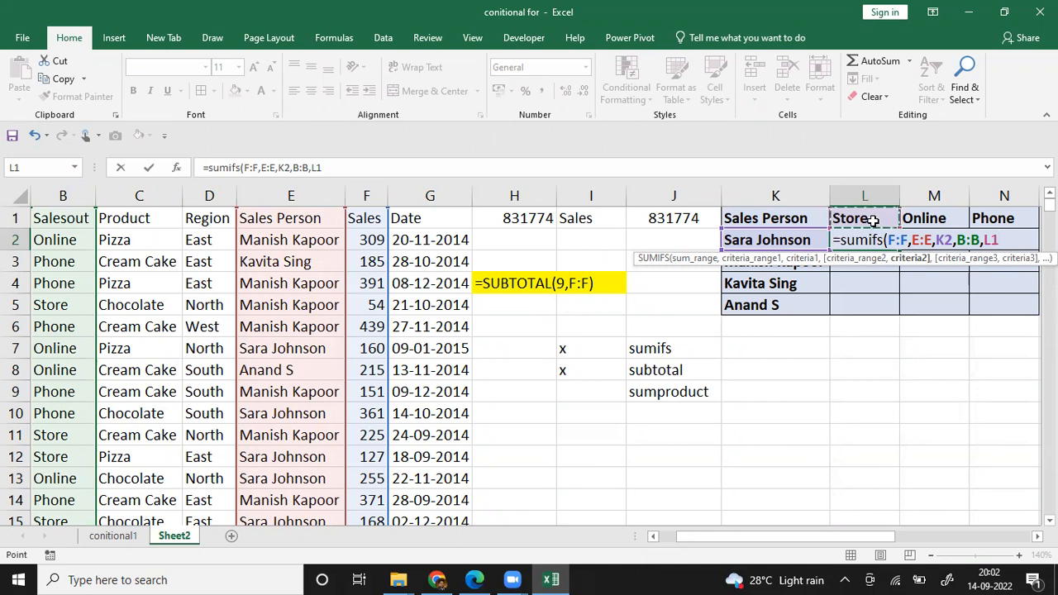
type(")")
key("Return")
Step: Open the SUMIFS formula in L2 for editing
key("Up")
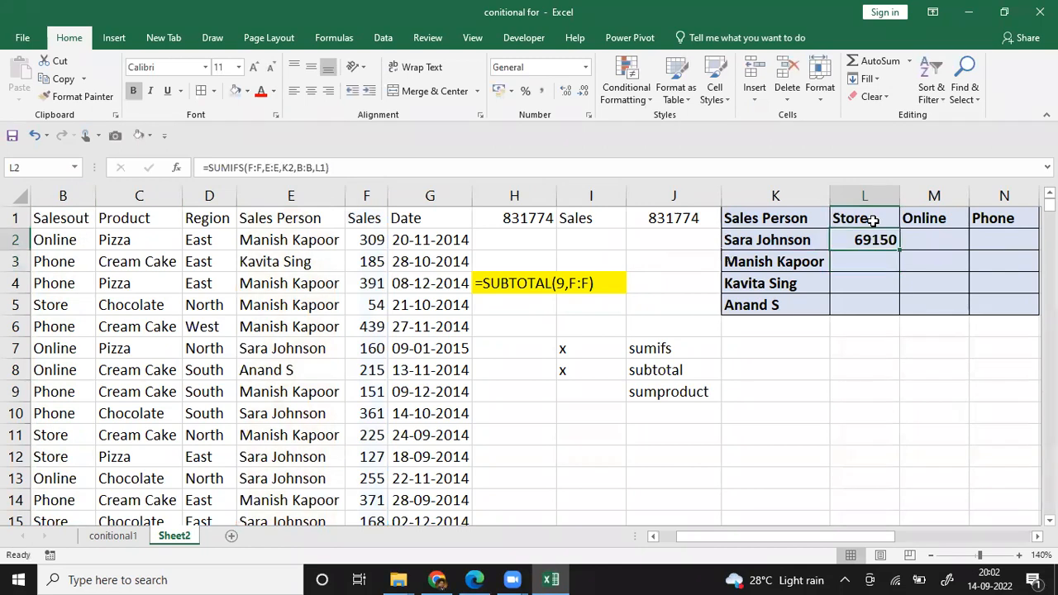
key("F2")
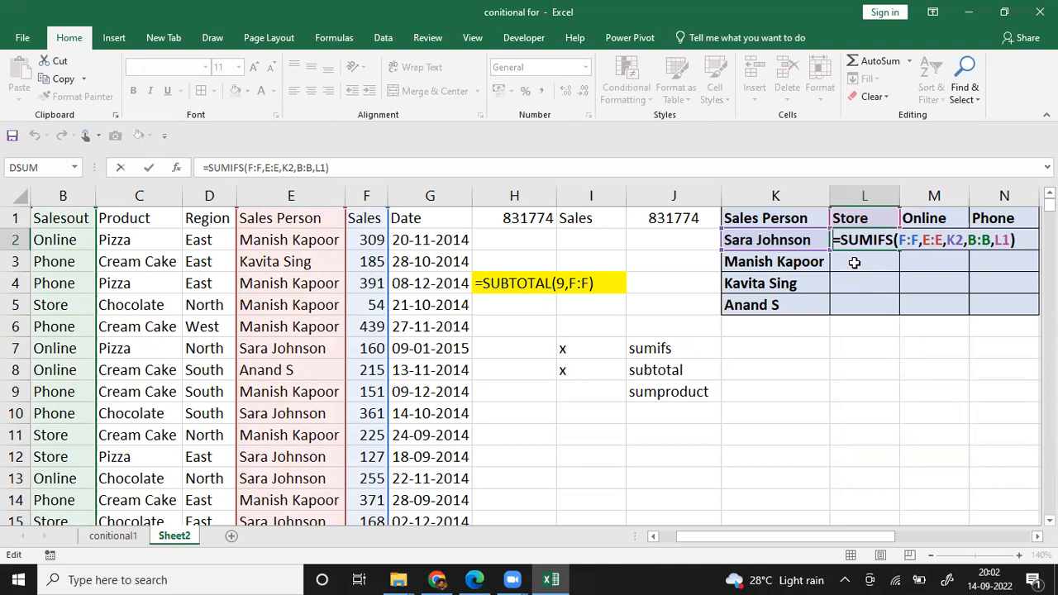
Step: Start a SUMIFS formula in M2 summing column F, with column E matched to K2 as first criteria
key("Return")
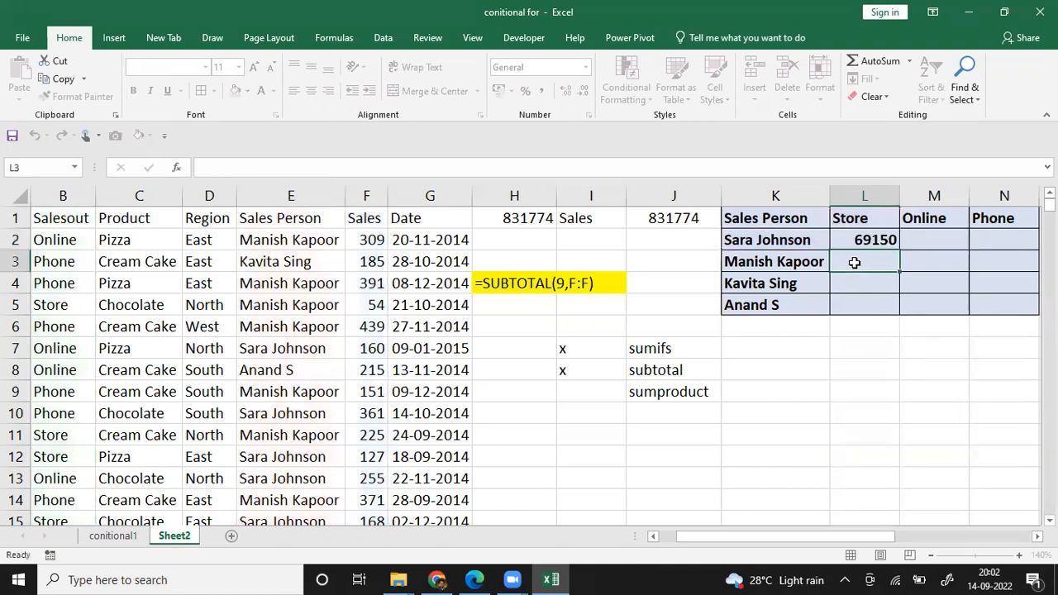
key("Up")
key("Right")
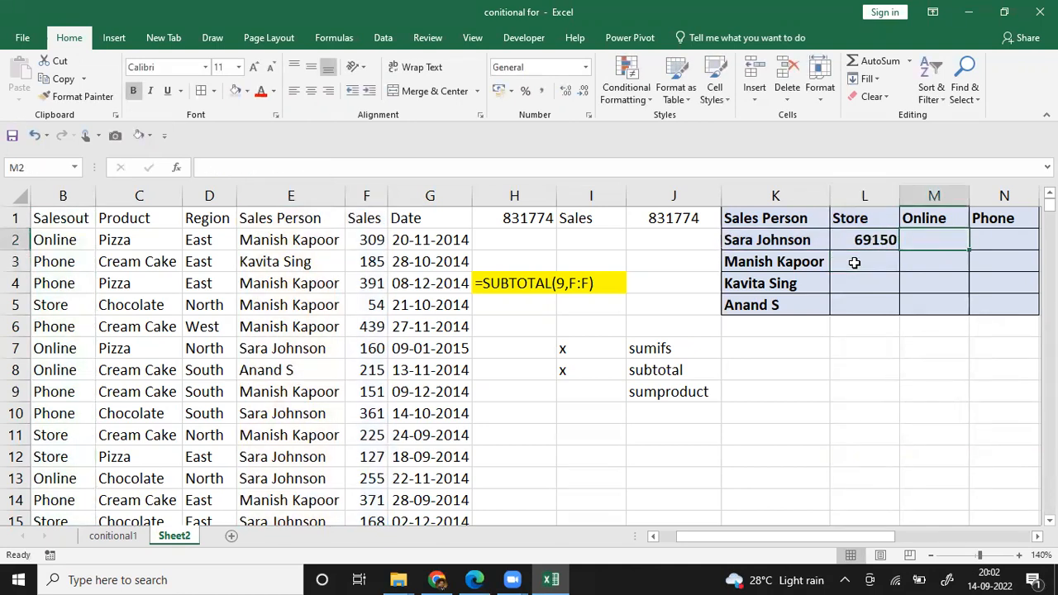
type("=sumifs")
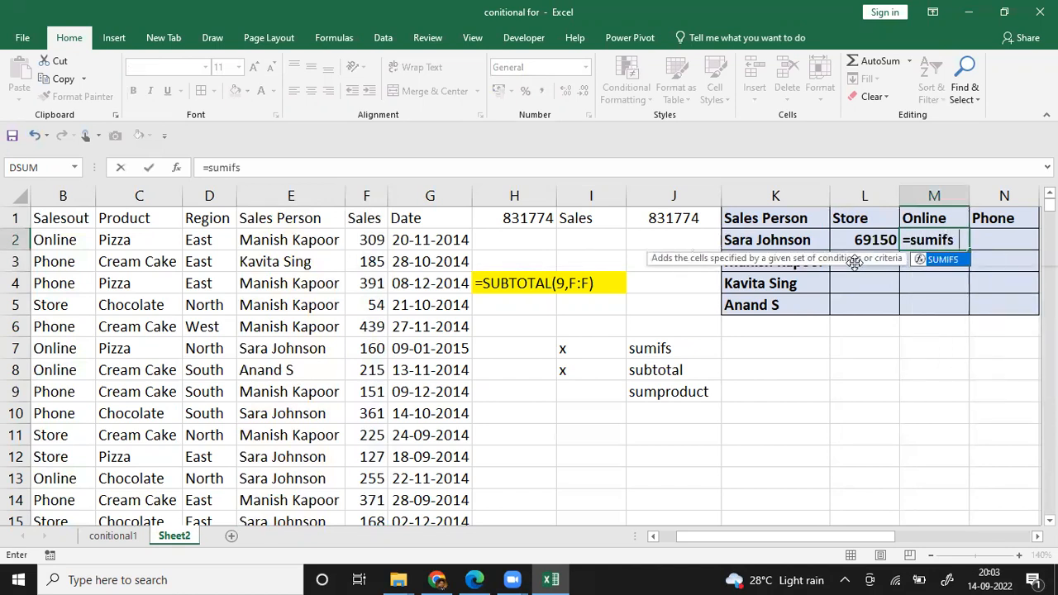
type("(")
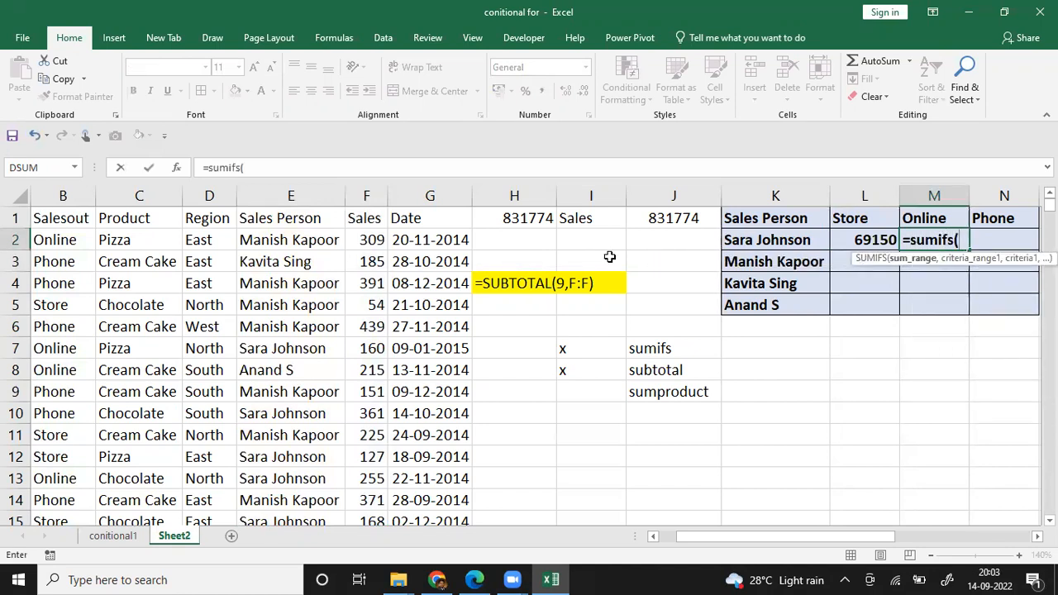
left_click(369, 193)
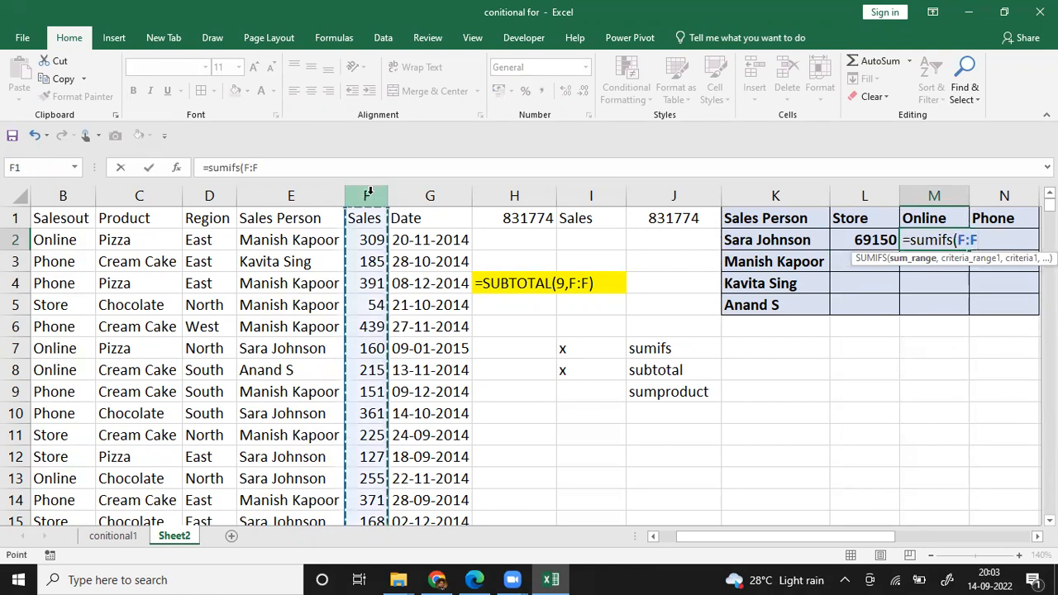
type(",")
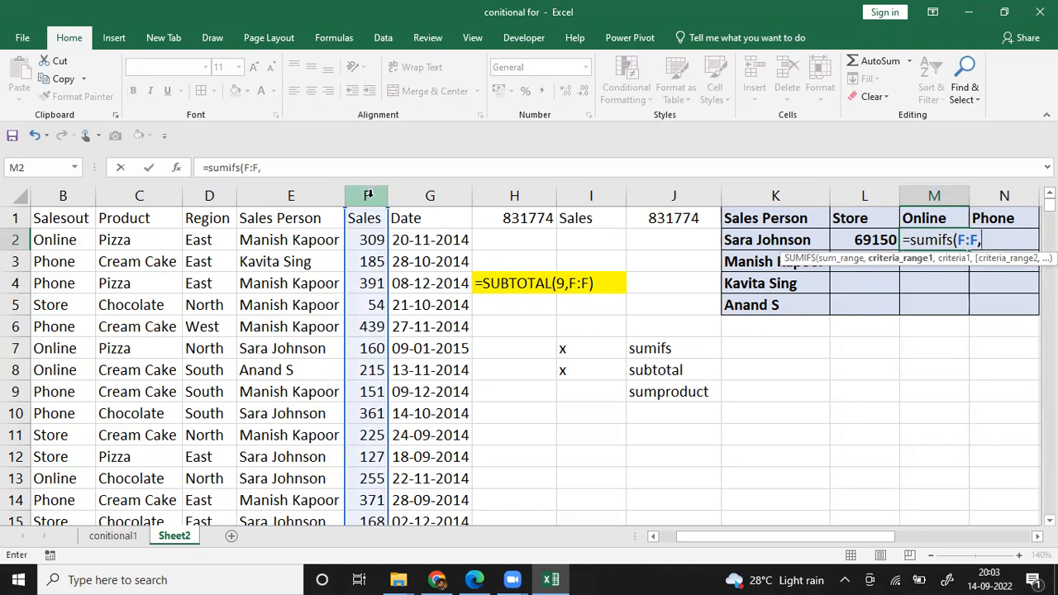
left_click(263, 196)
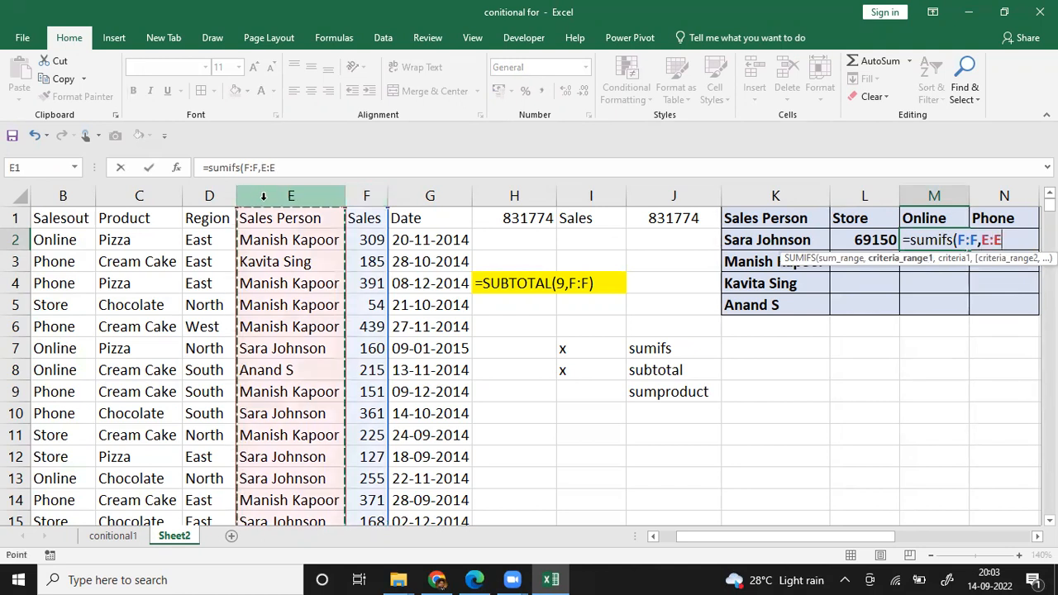
type(",")
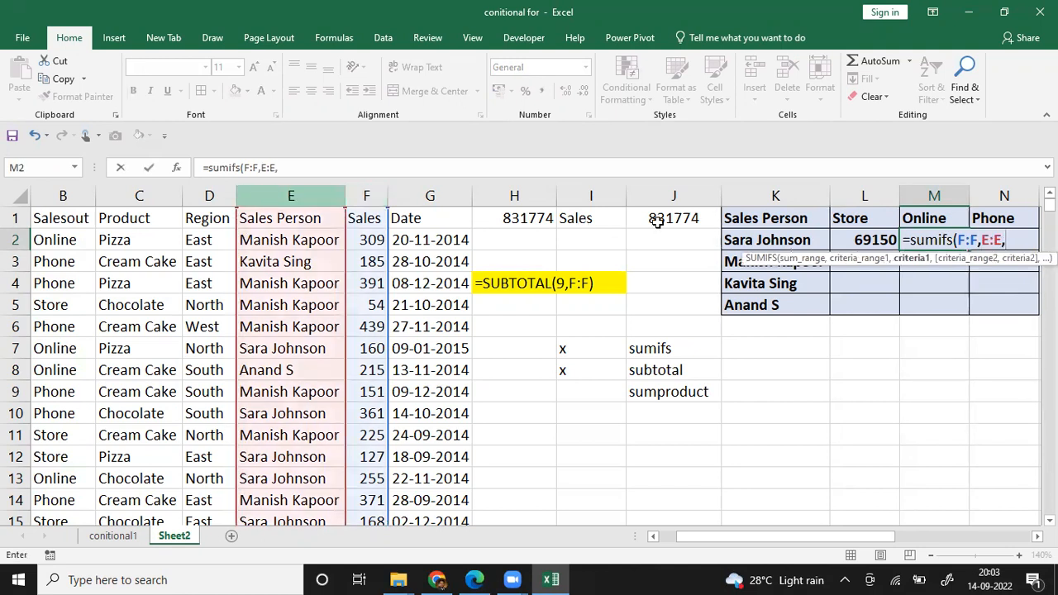
left_click(733, 240)
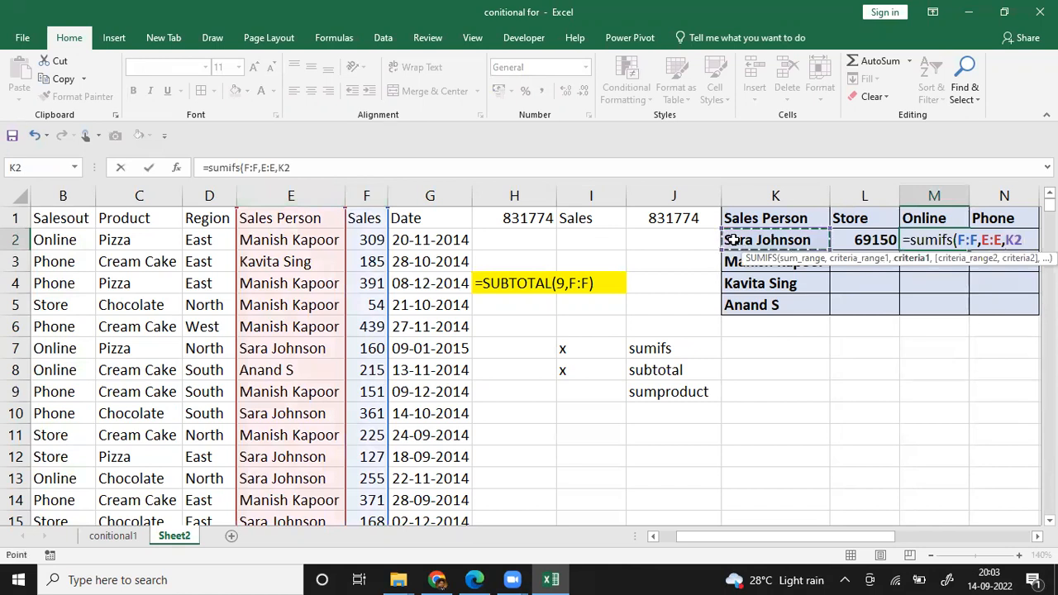
Step: Add the Salesout column and the Online heading as second criteria, completing M2 as =SUMIFS(F:F,E:E,K2,B:B,M1)
type(",")
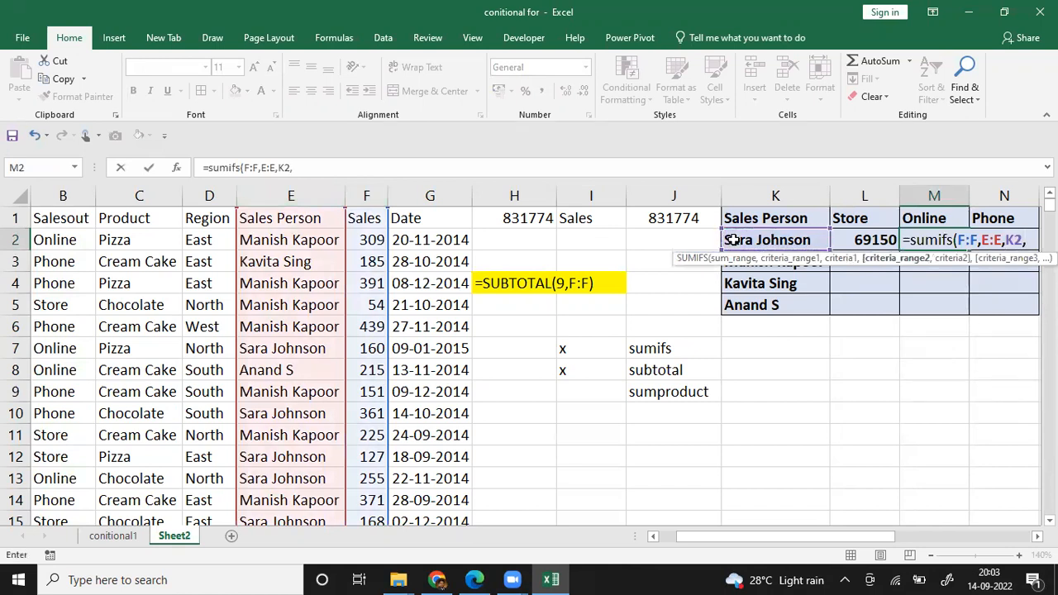
left_click(71, 192)
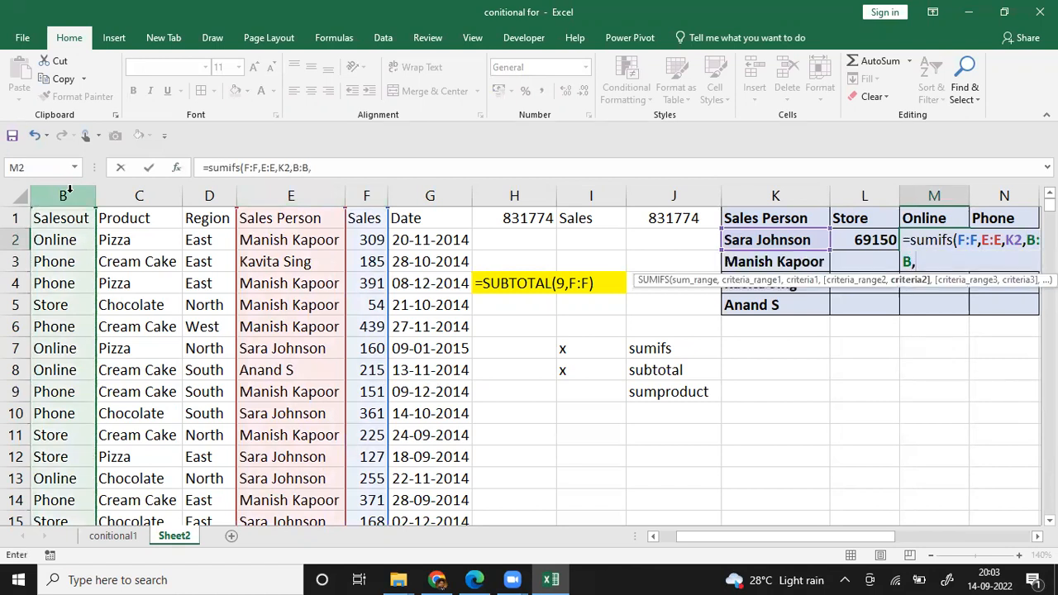
left_click(930, 216)
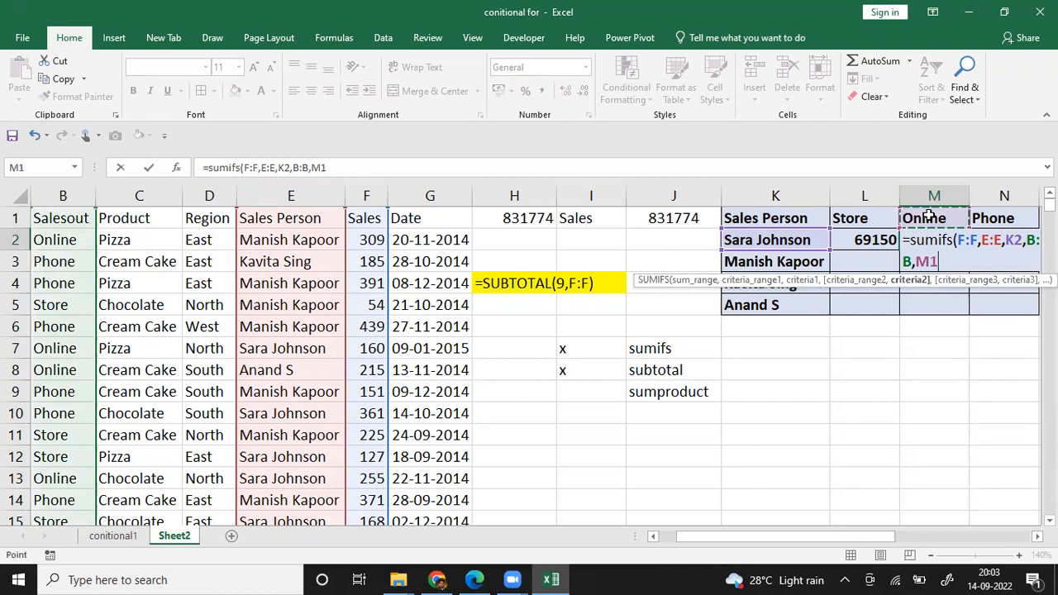
type(")")
key("Return")
Step: Open the SUMIFS formula in M2 to review its arguments, leaving it without edits
key("Up")
key("Right")
key("Right")
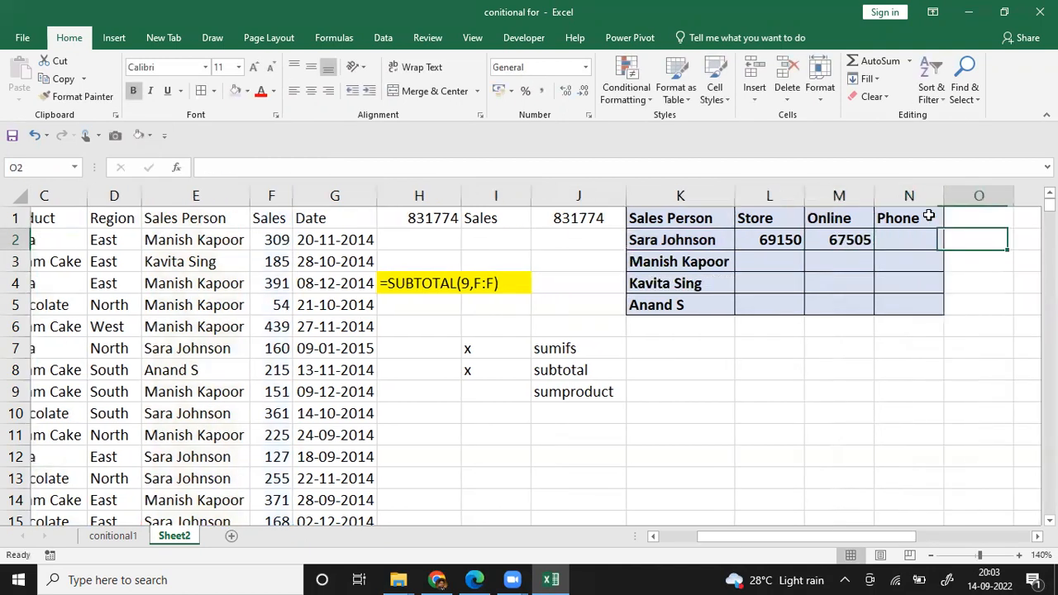
scroll(929, 217, "right", 3)
key("Left")
key("Left")
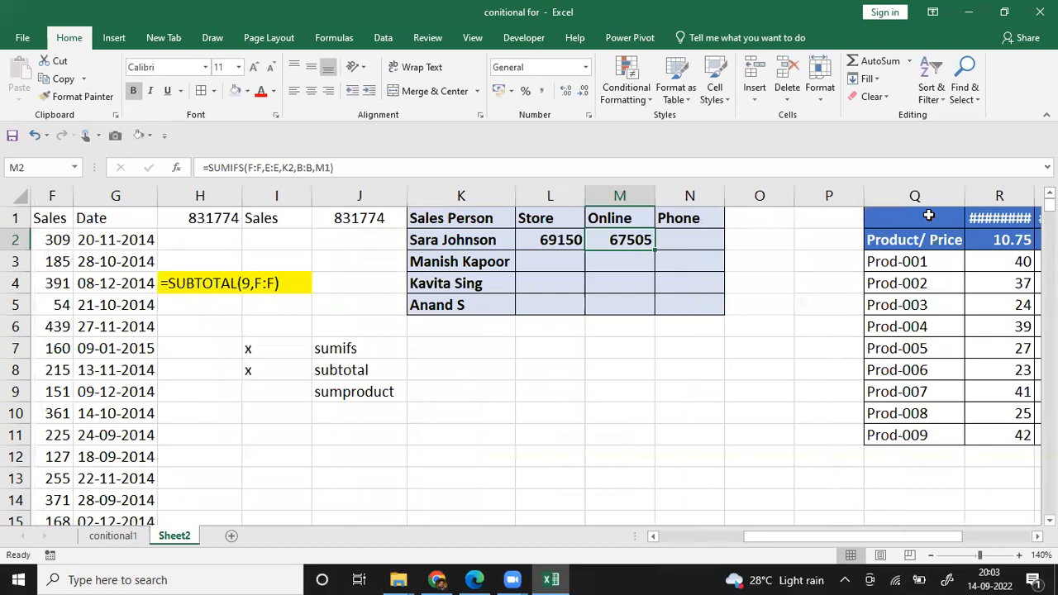
key("F2")
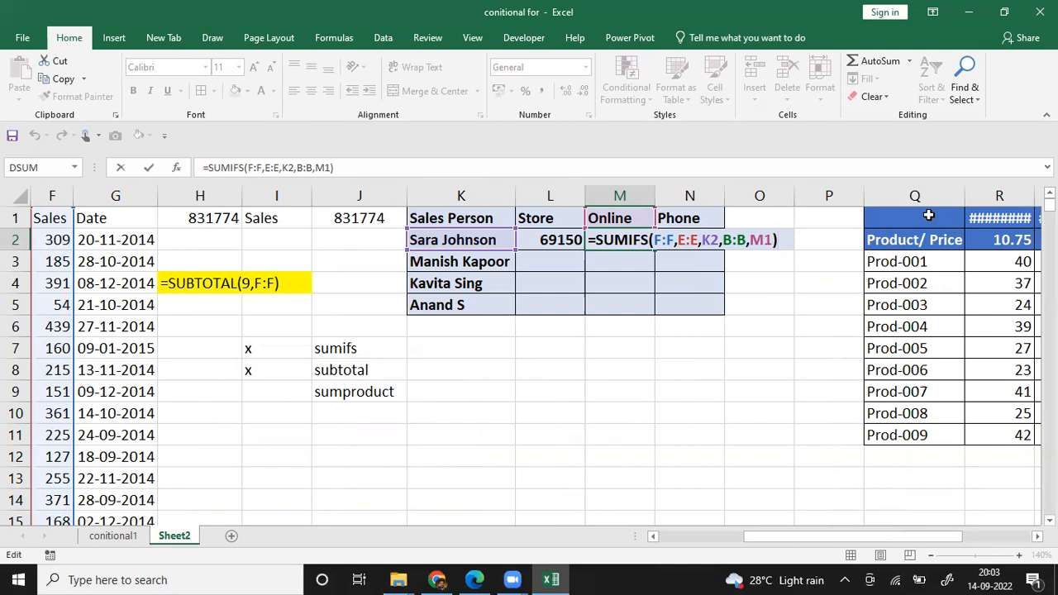
key("Return")
Step: Start a SUMIFS formula in N3, under the Phone heading, with the Sales column F:F as sum range
key("Up")
key("Right")
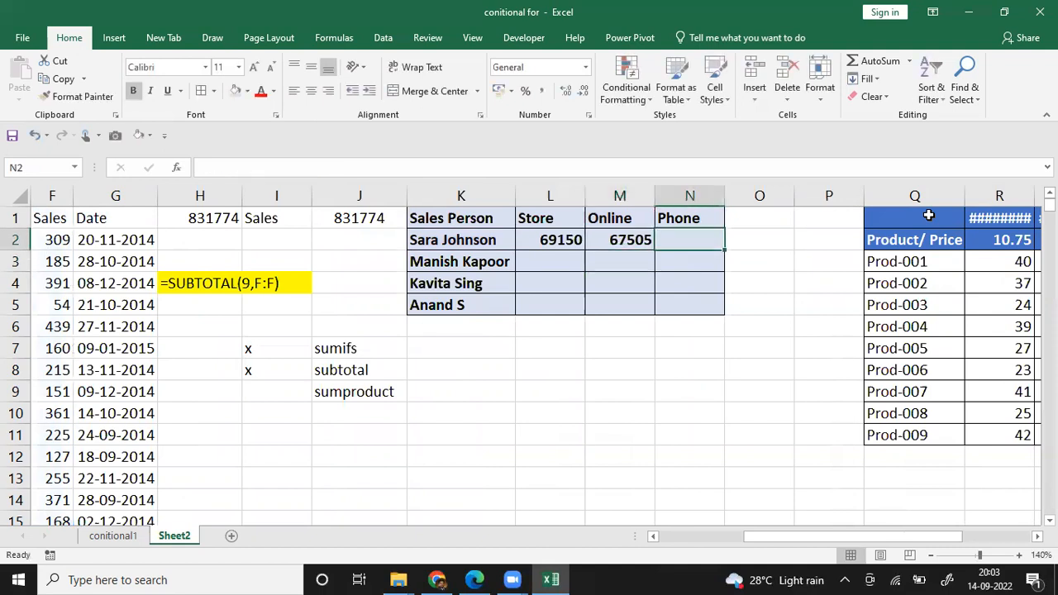
key("Down")
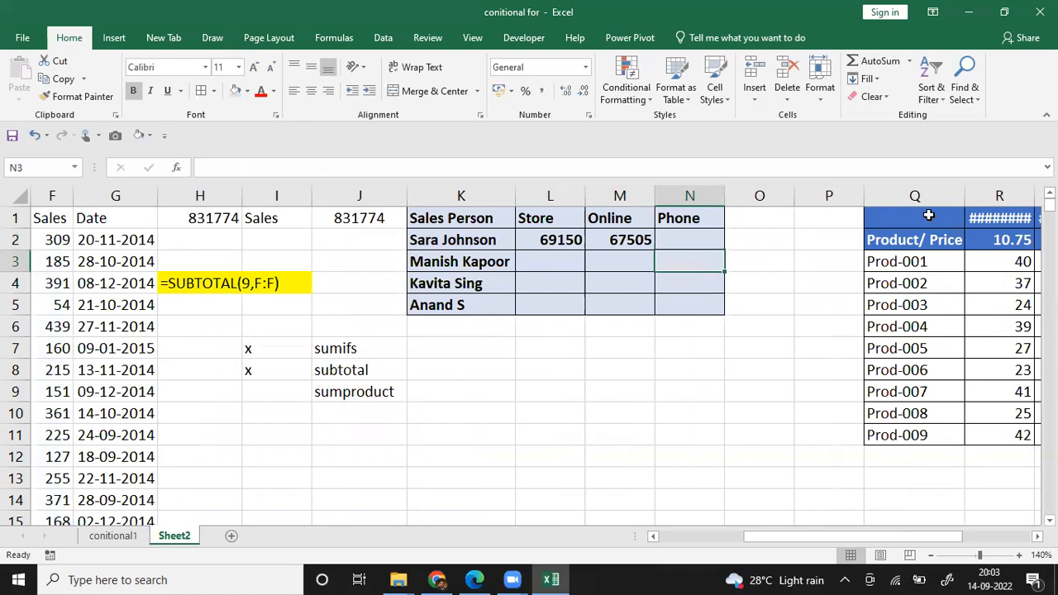
type("=")
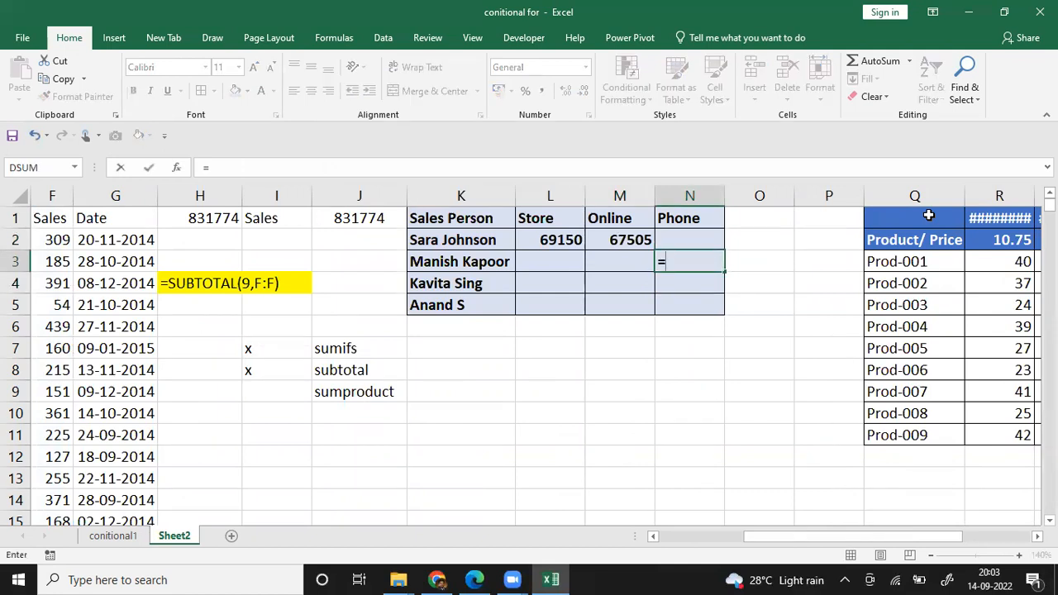
type("sumifs")
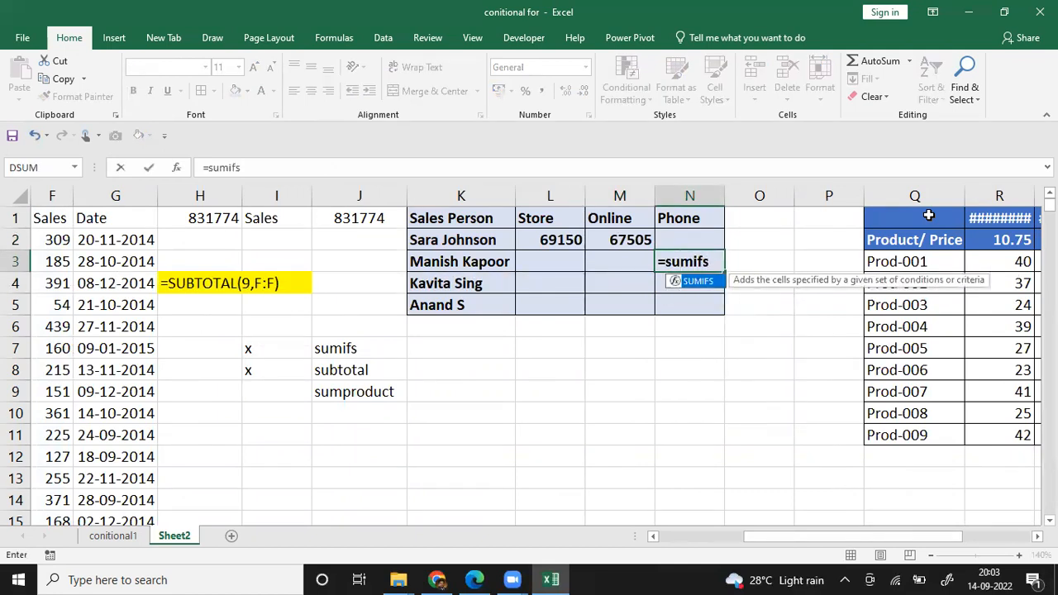
type("(")
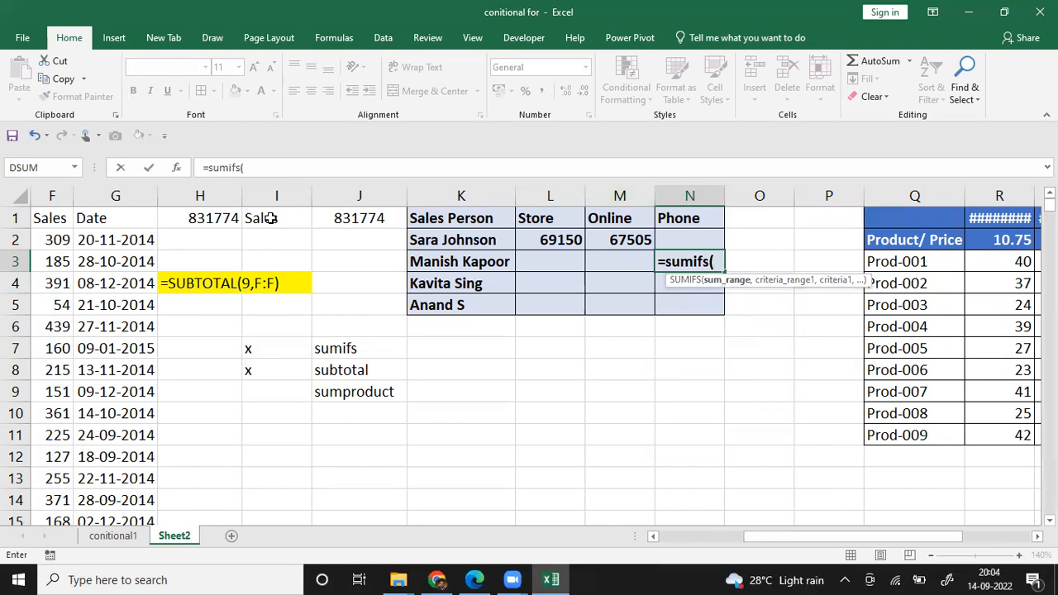
left_click(56, 195)
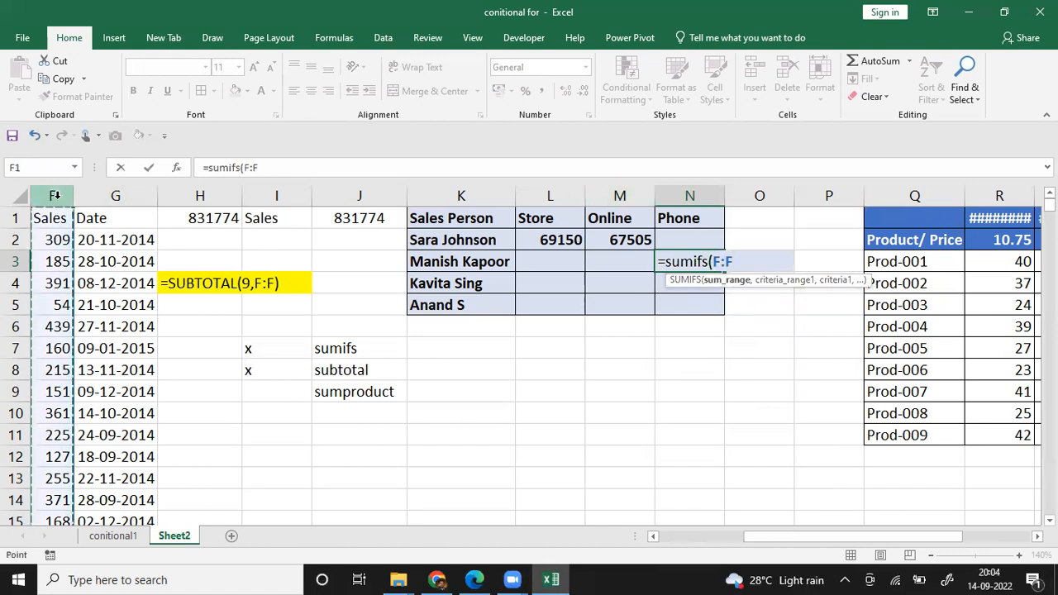
type(",")
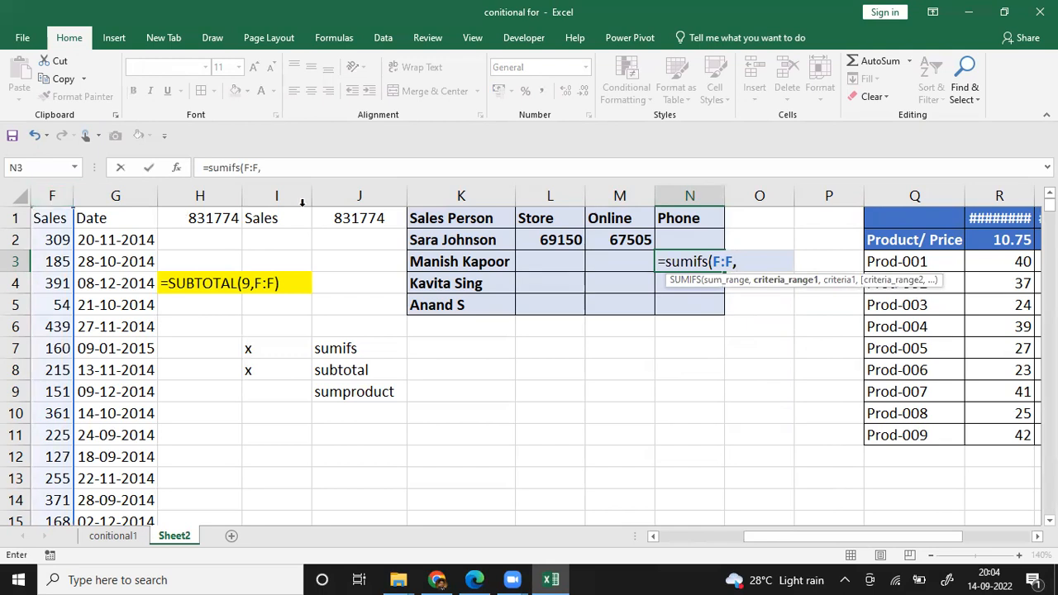
Step: Add the Sales Person column E:E matched to K3 as first criteria of the N3 formula
left_click(653, 535)
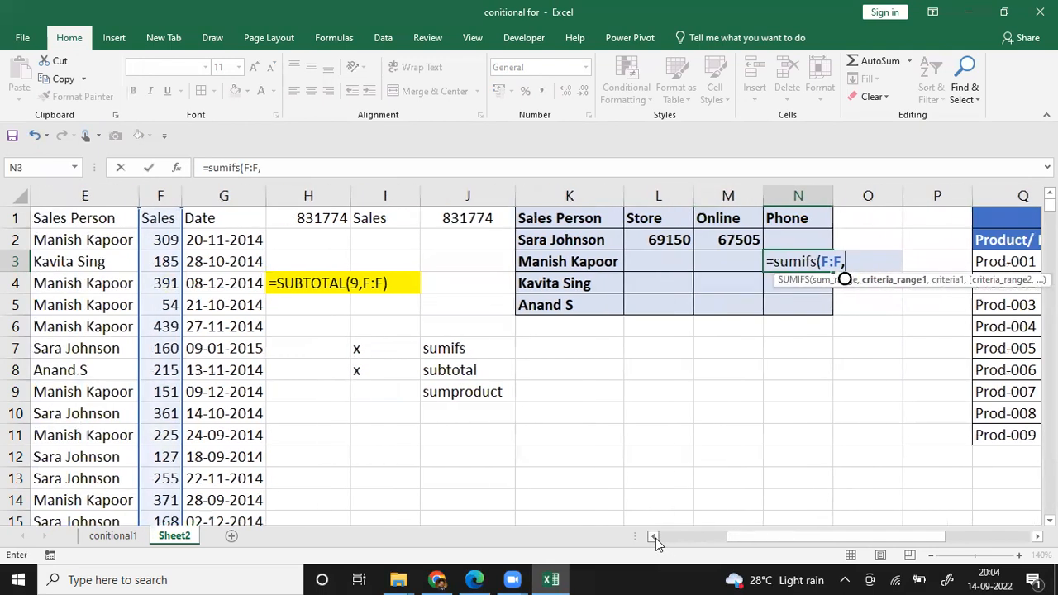
left_click(653, 535)
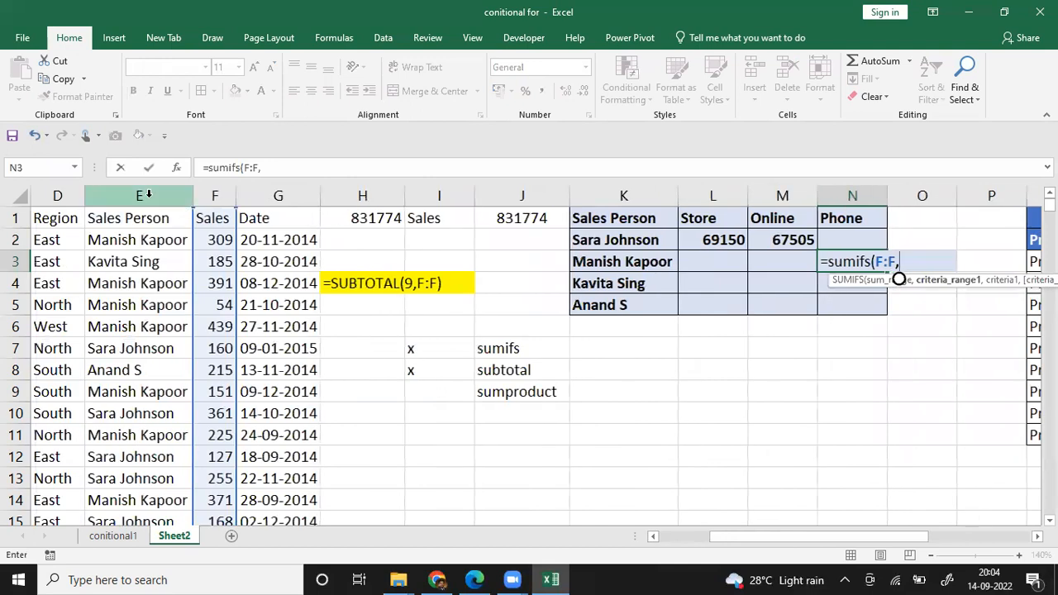
left_click(148, 195)
type(",")
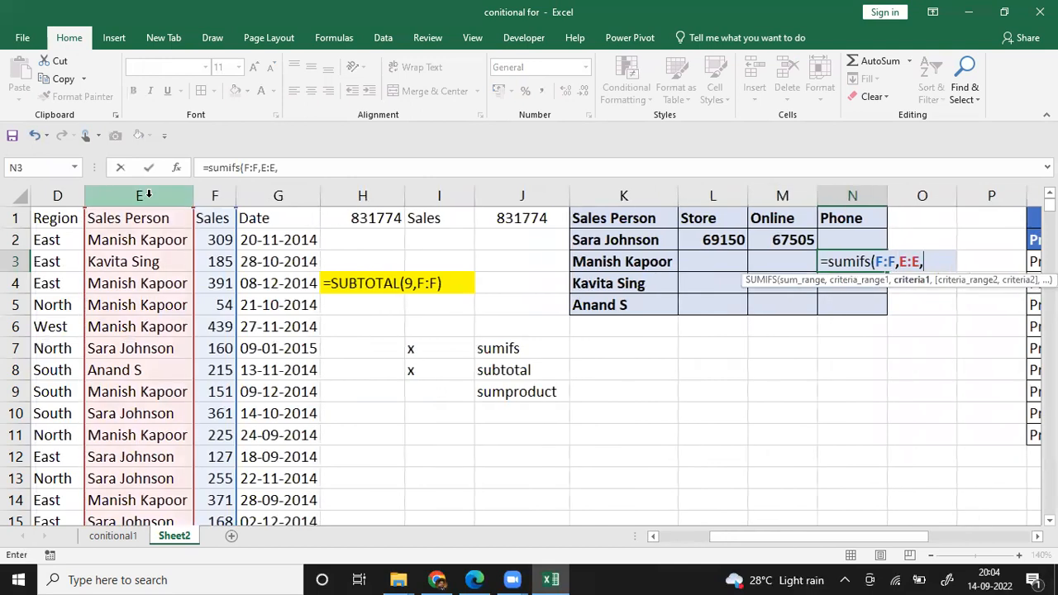
left_click(644, 266)
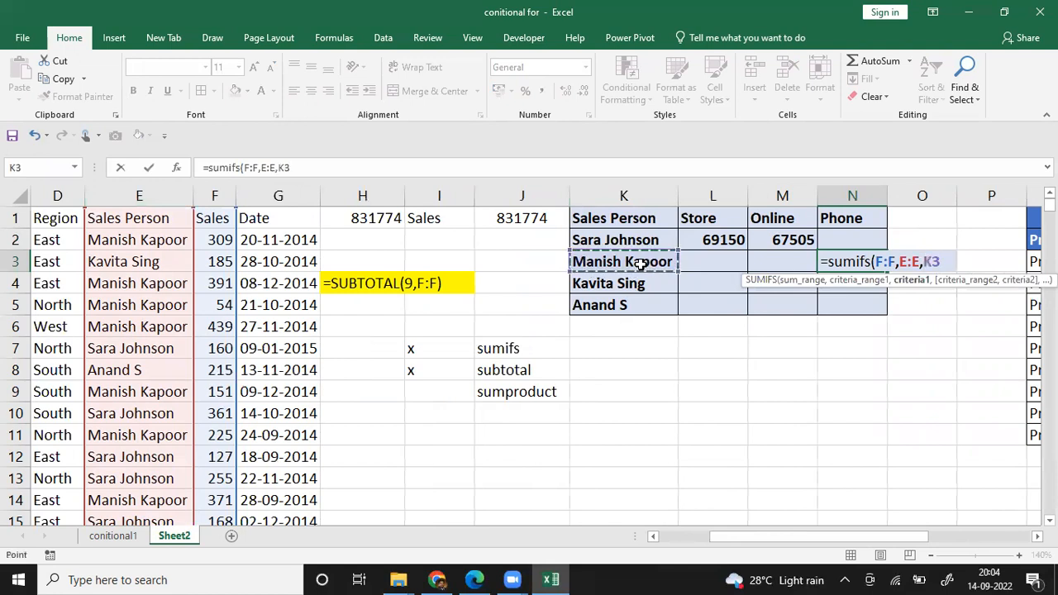
Step: Add the Salesout column and the Phone heading as second criteria, completing N3 as =SUMIFS(F:F,E:E,K3,B:B,N1)
type(",")
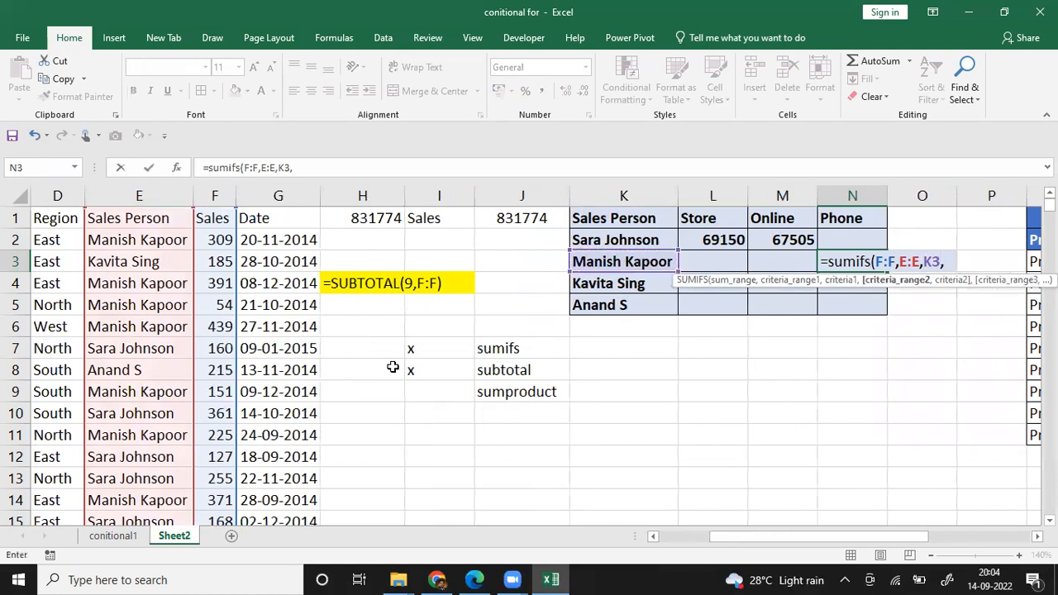
left_click(677, 538)
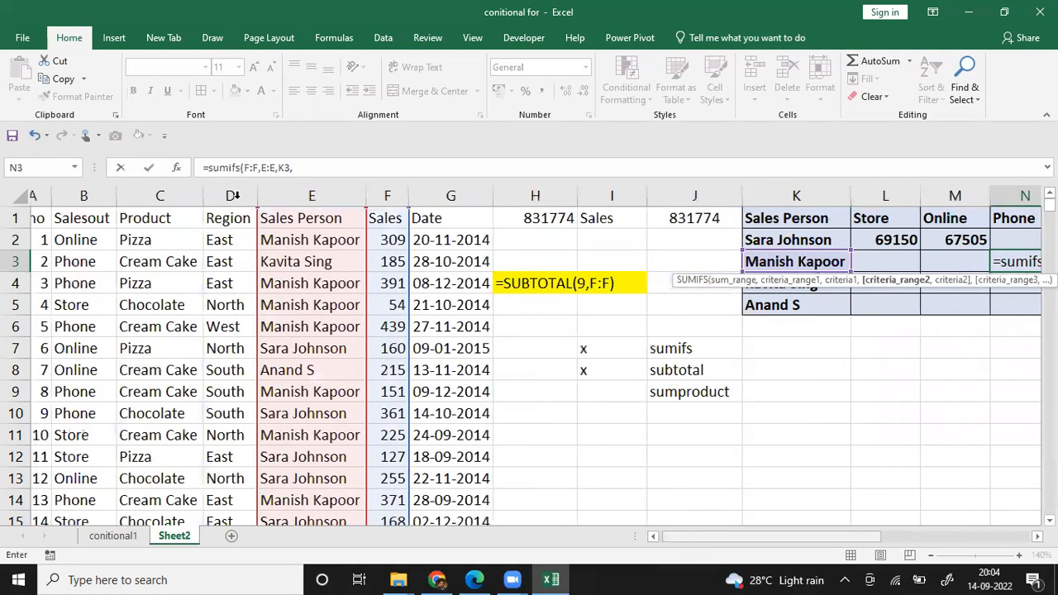
left_click(103, 196)
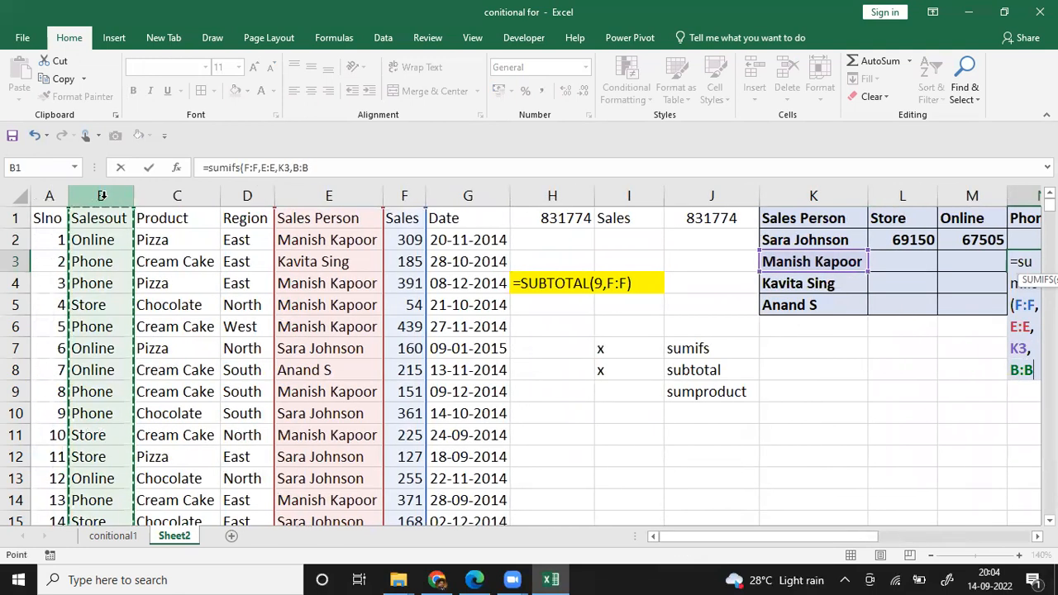
type(",")
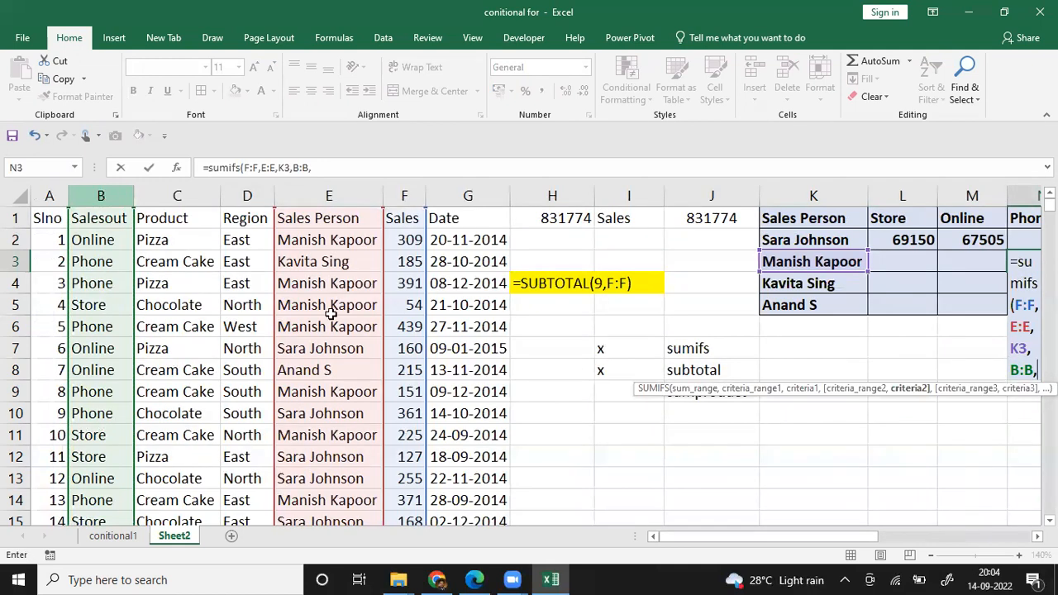
left_click_drag(808, 537, 950, 518)
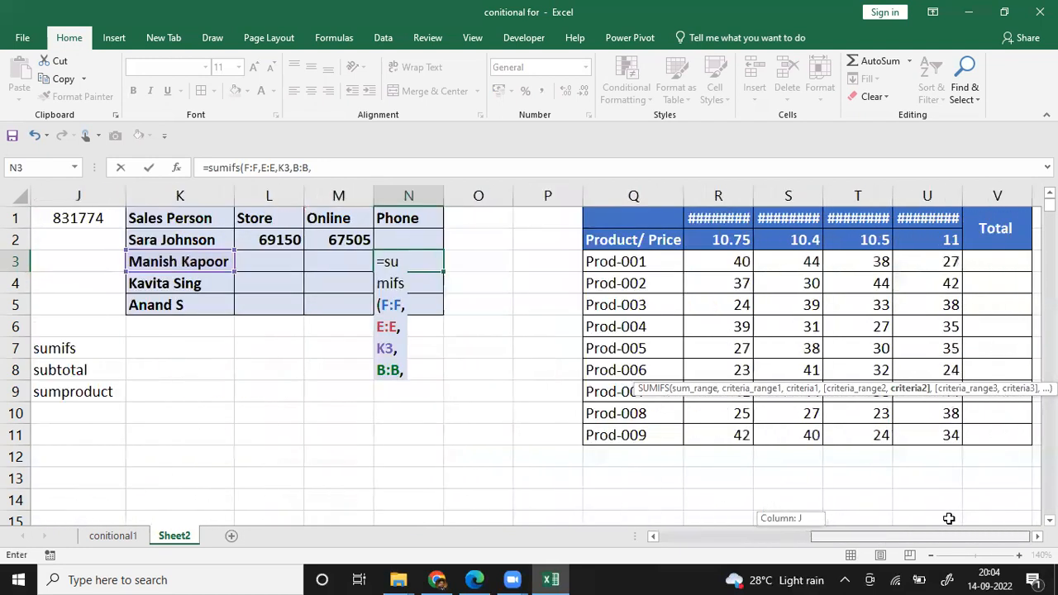
left_click(409, 219)
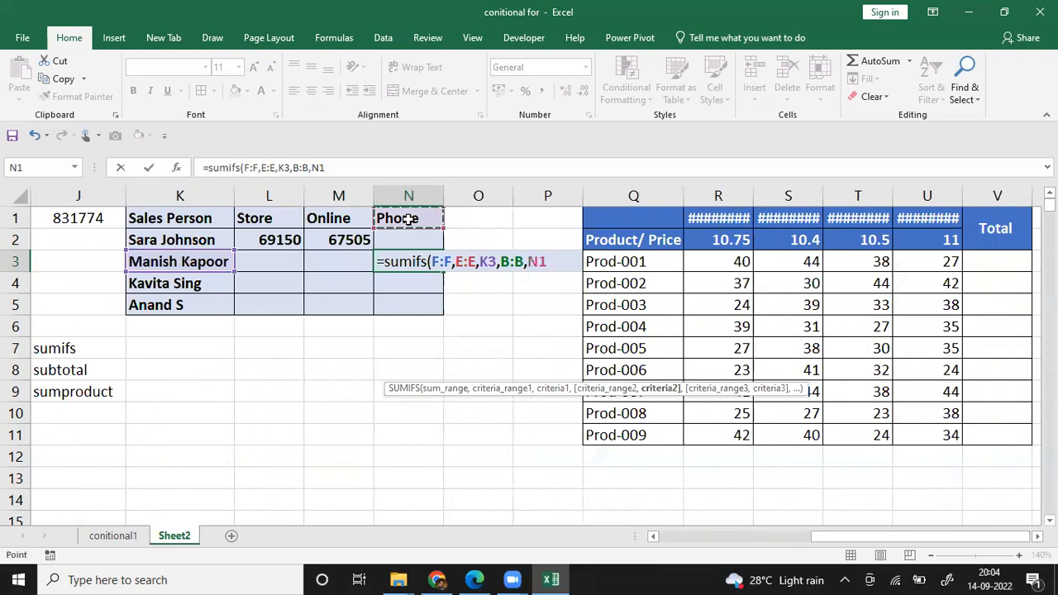
type(")")
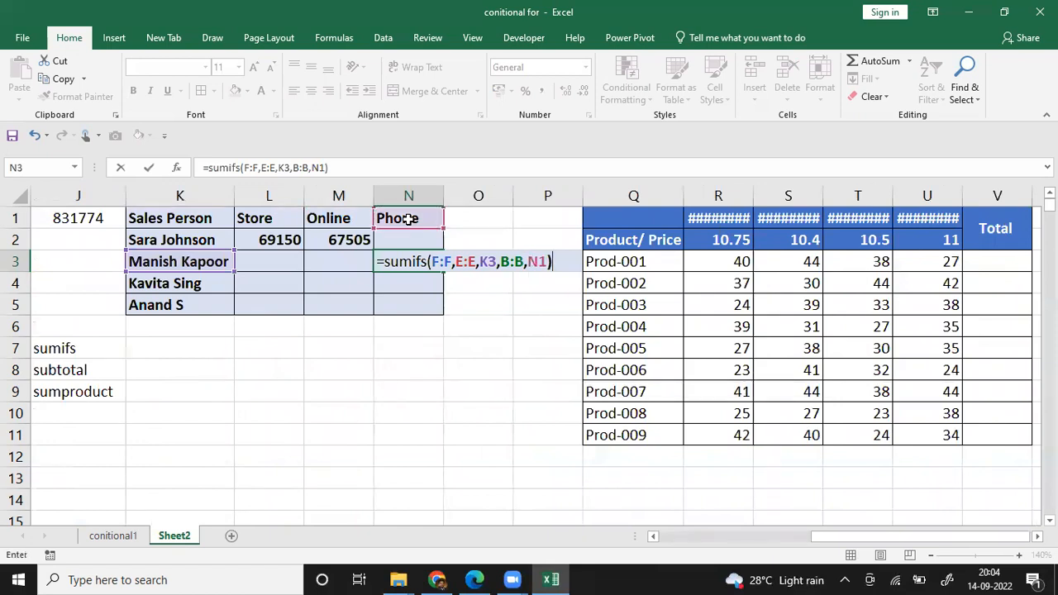
key("ctrl+Return")
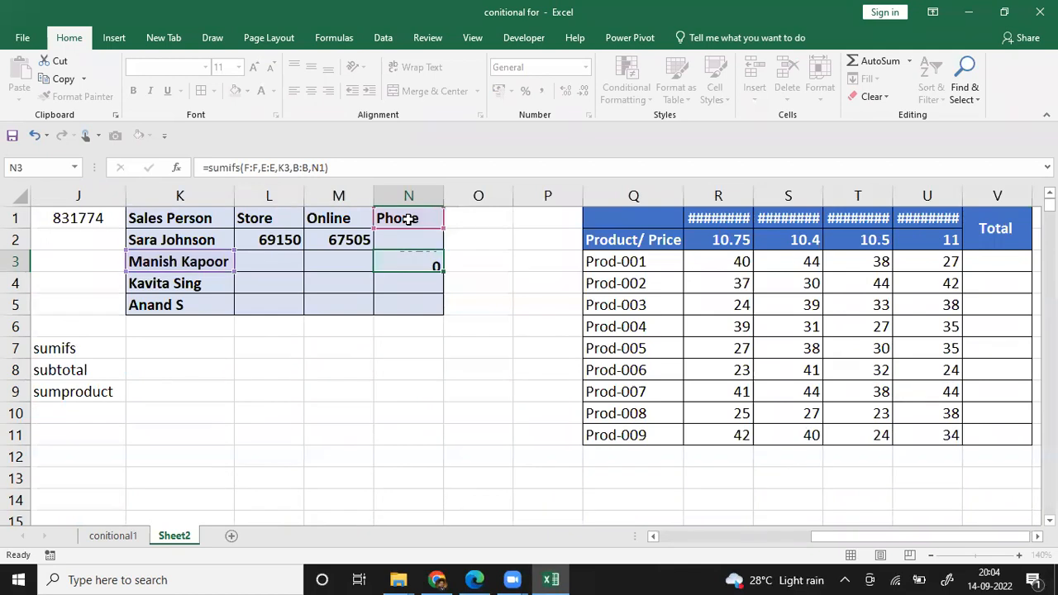
Step: Open the SUMIFS formula in N3 to review its arguments
key("Return")
key("Up")
key("F2")
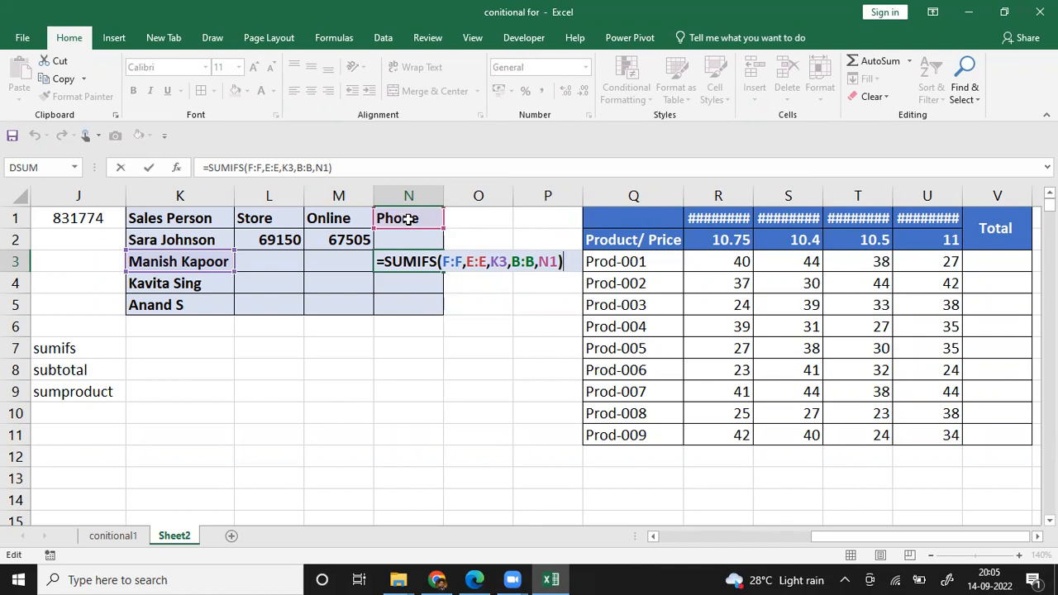
Step: Close the N3 formula and autofit columns R to U of the product table to show their dates
left_click(367, 93)
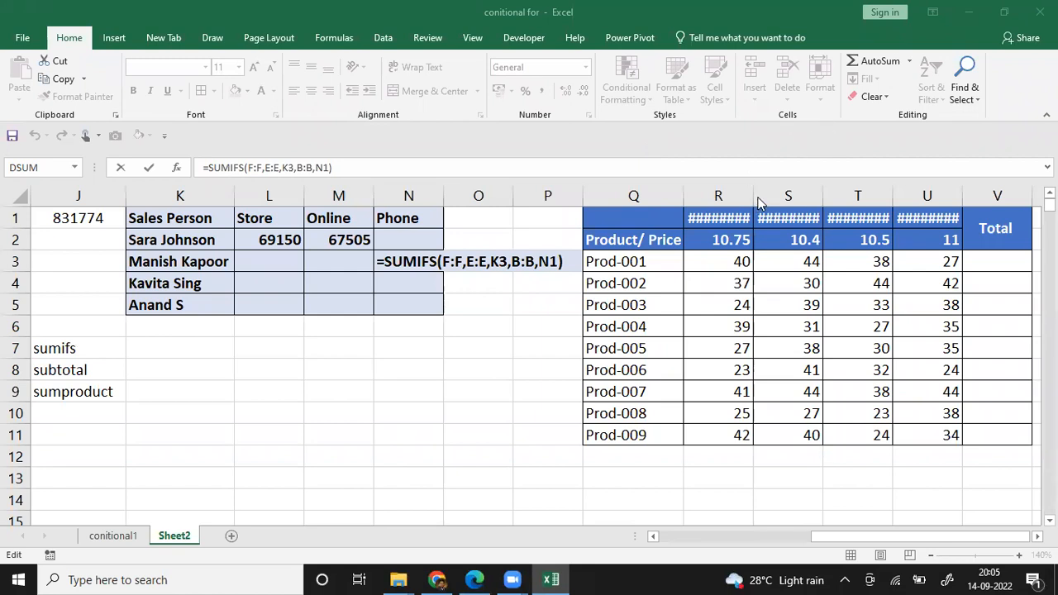
left_click(735, 224)
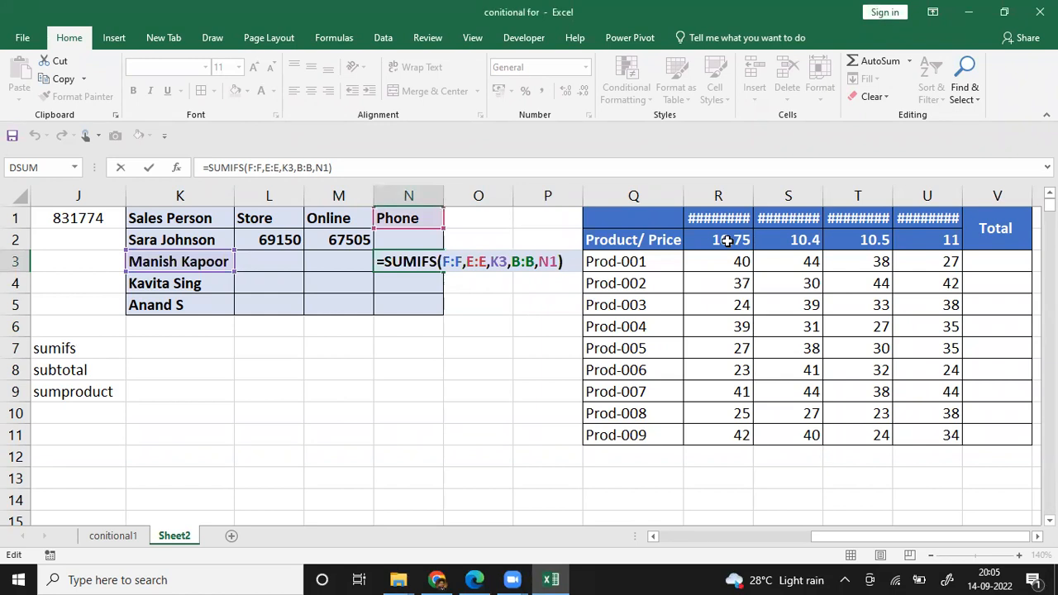
left_click(727, 239)
double_click(755, 202)
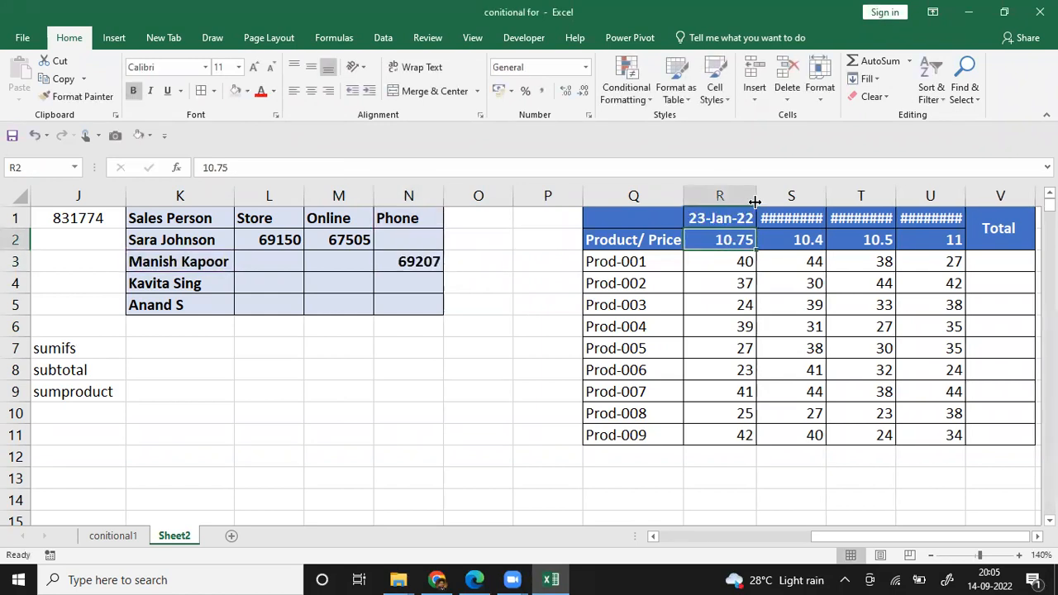
double_click(825, 197)
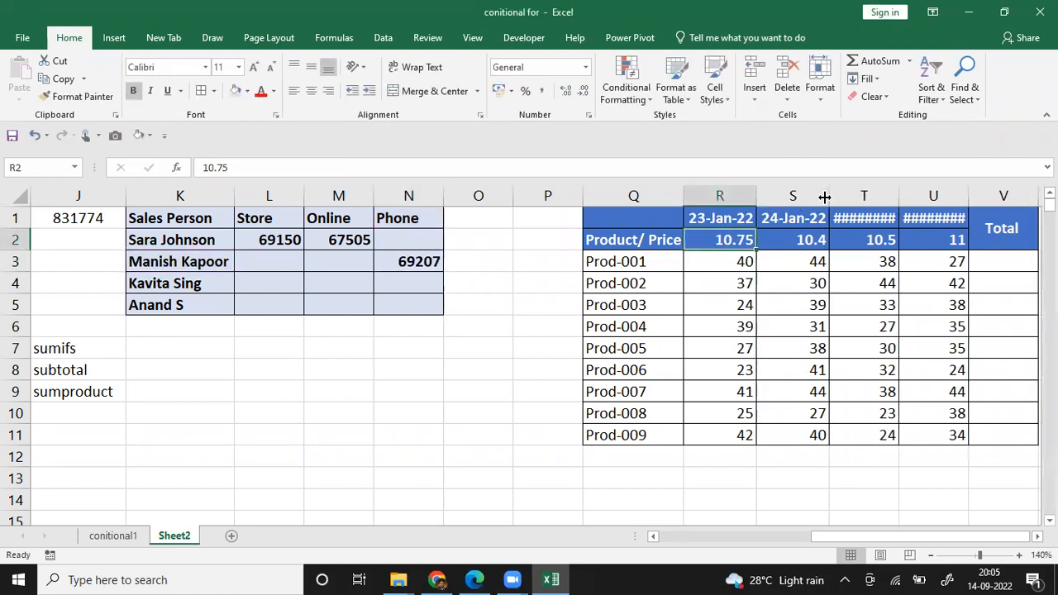
double_click(900, 195)
left_click_drag(970, 195, 971, 195)
double_click(970, 195)
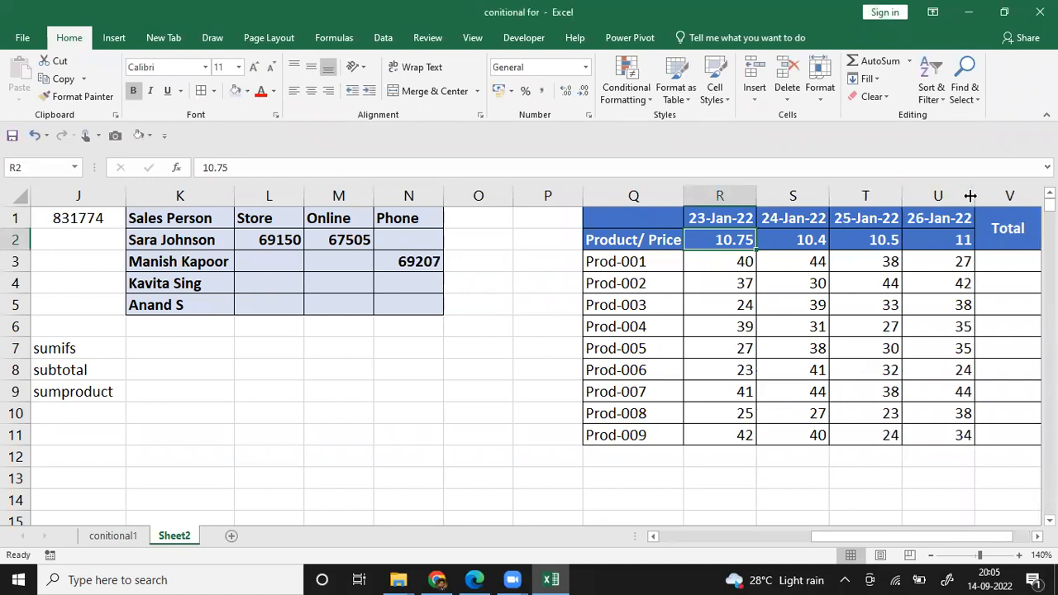
Step: Examine the salesperson summary table and the source Sales Person and Sales columns on Sheet2
left_click(659, 55)
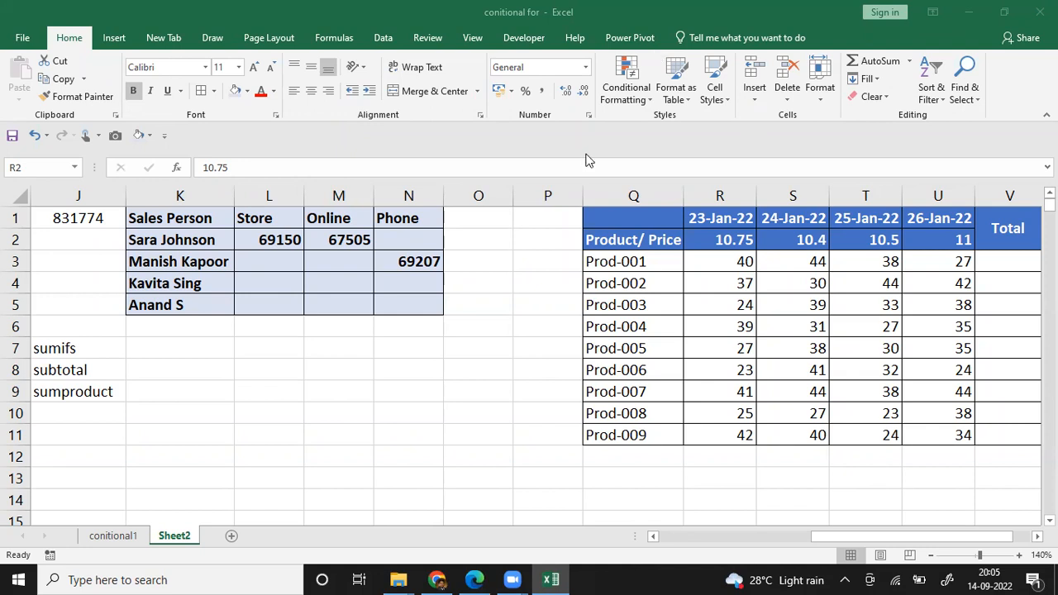
left_click(323, 264)
key("Left")
key("Left")
key("Left")
key("Left")
key("Left")
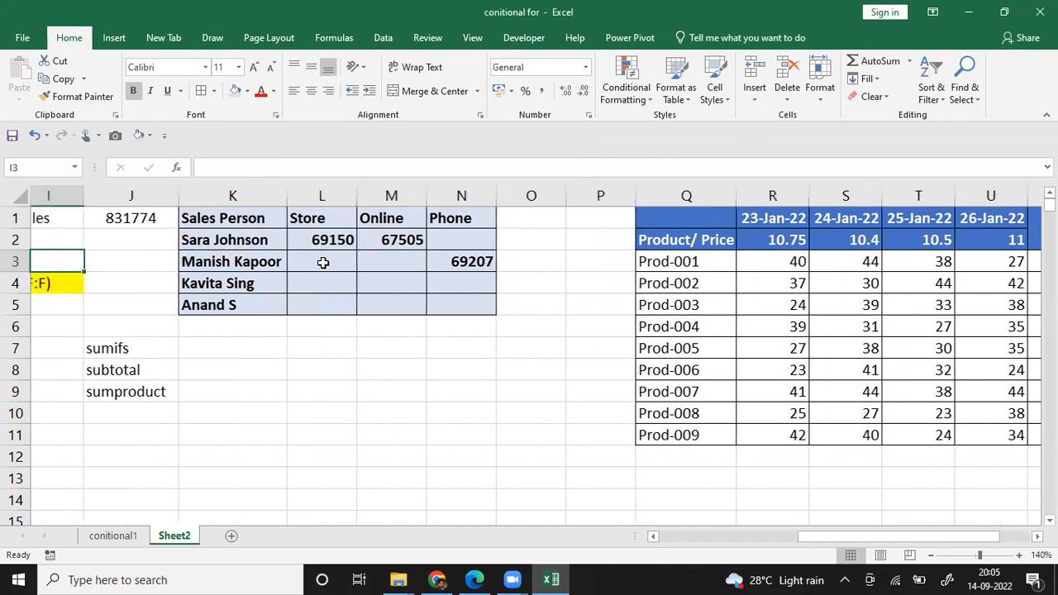
key("Right")
key("Right")
key("Right")
key("Right")
key("Left")
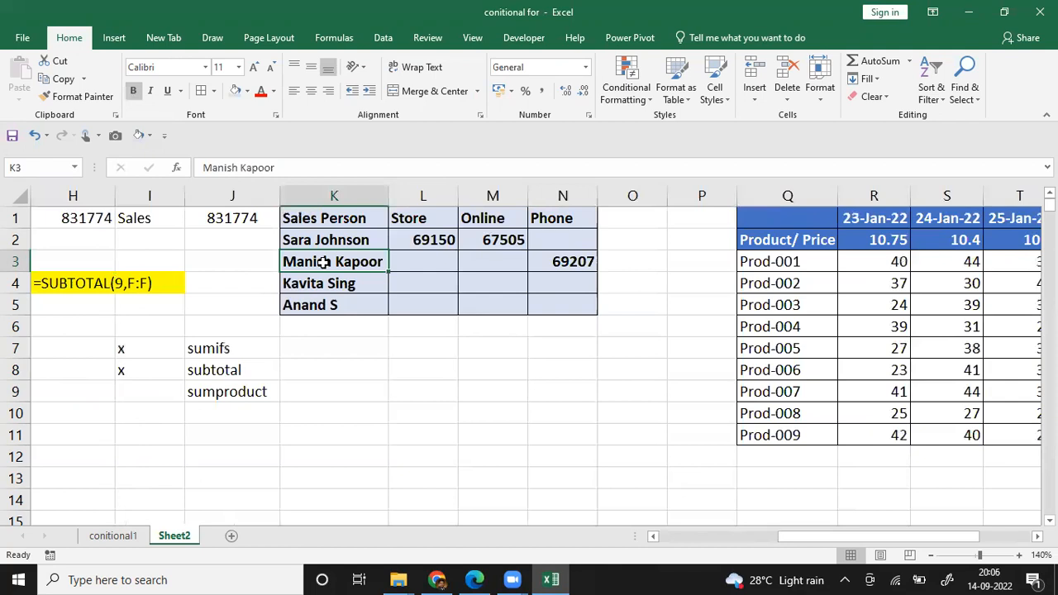
left_click(421, 304)
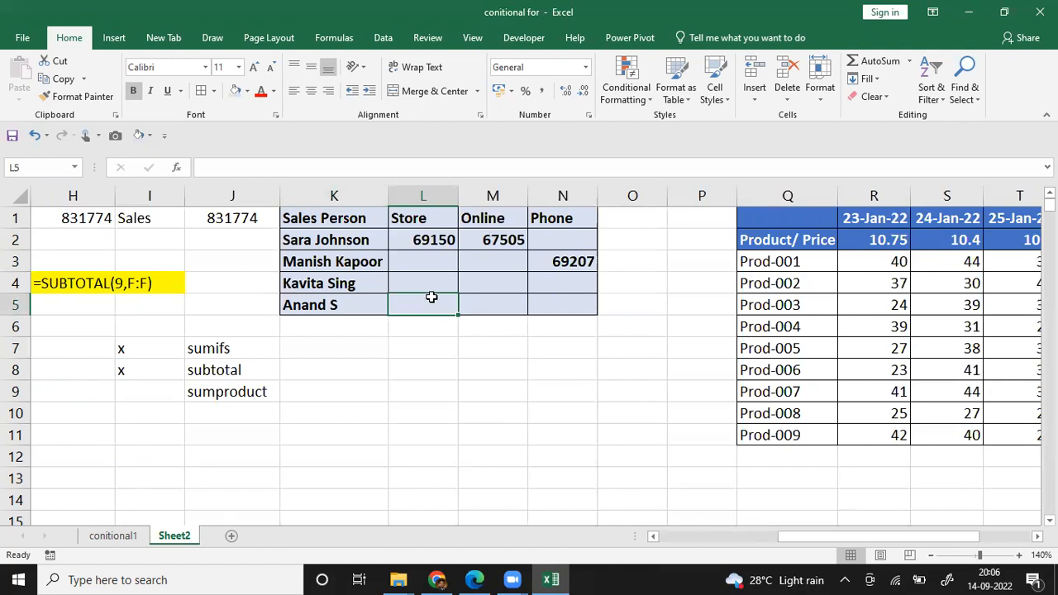
key("Left")
key("Left")
key("Left")
key("Left")
key("Left")
key("Left")
key("Up")
key("Up")
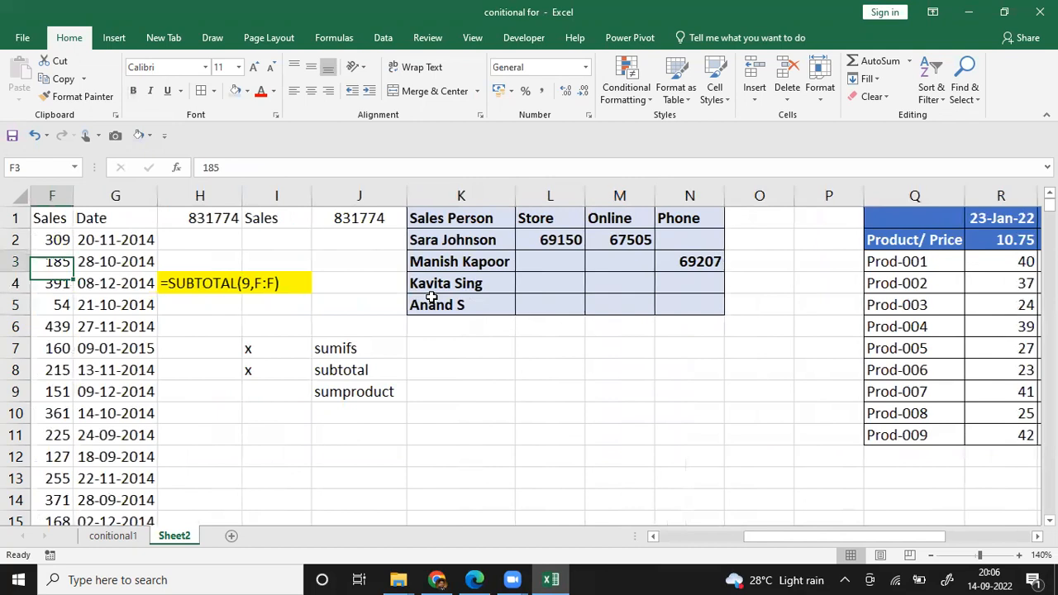
key("Up")
key("Left")
key("Up")
key("Right")
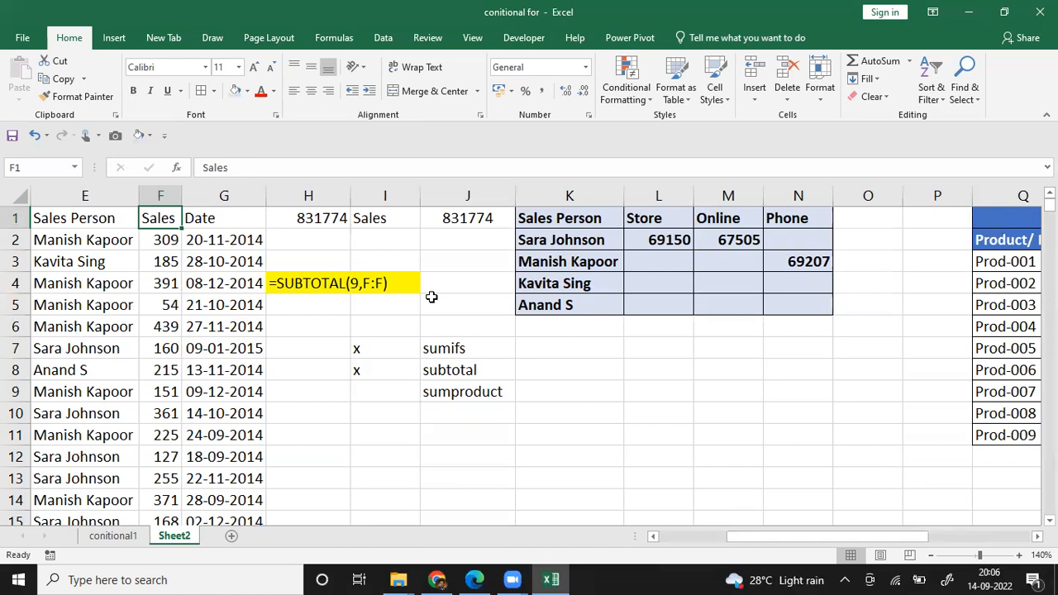
Step: Go from the sumproduct entry in J9 to the product price table and look across to its Total column
left_click(453, 395)
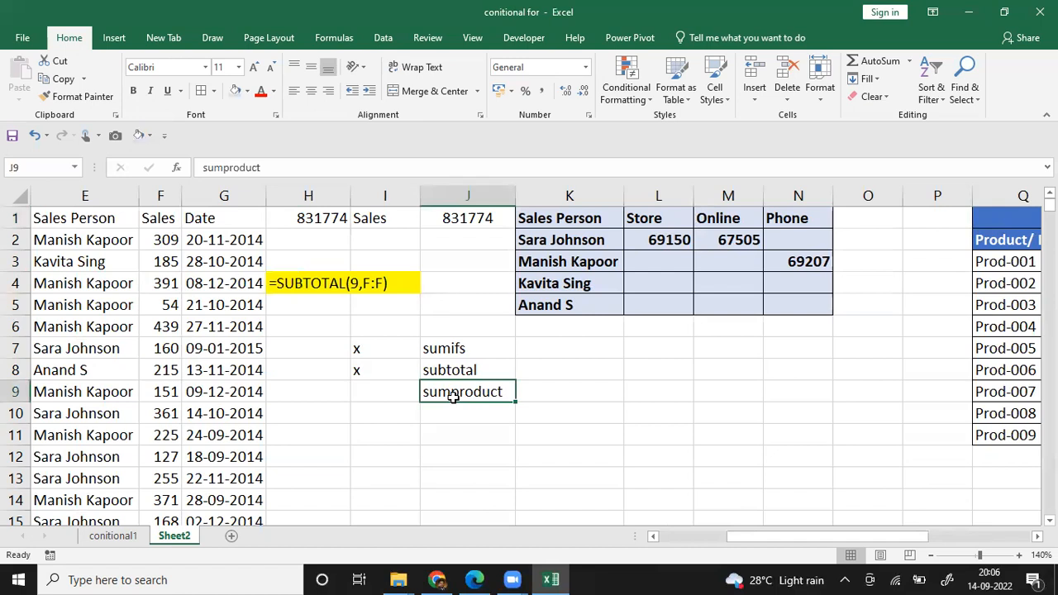
key("Right")
key("Right")
key("Right")
key("Right")
key("Right")
key("Right")
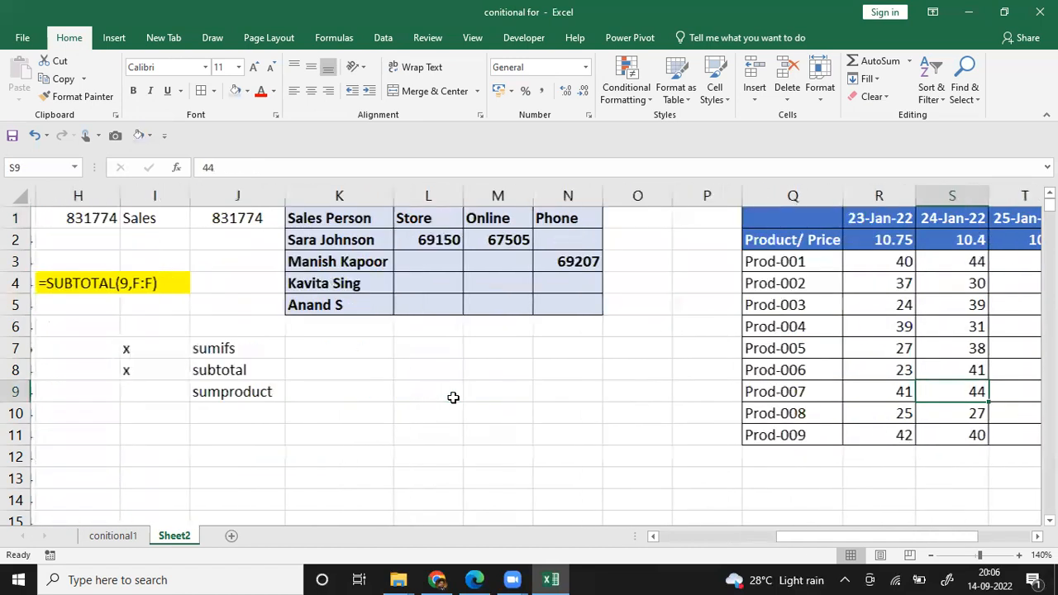
key("Right")
key("Right")
key("Right")
key("Right")
key("Right")
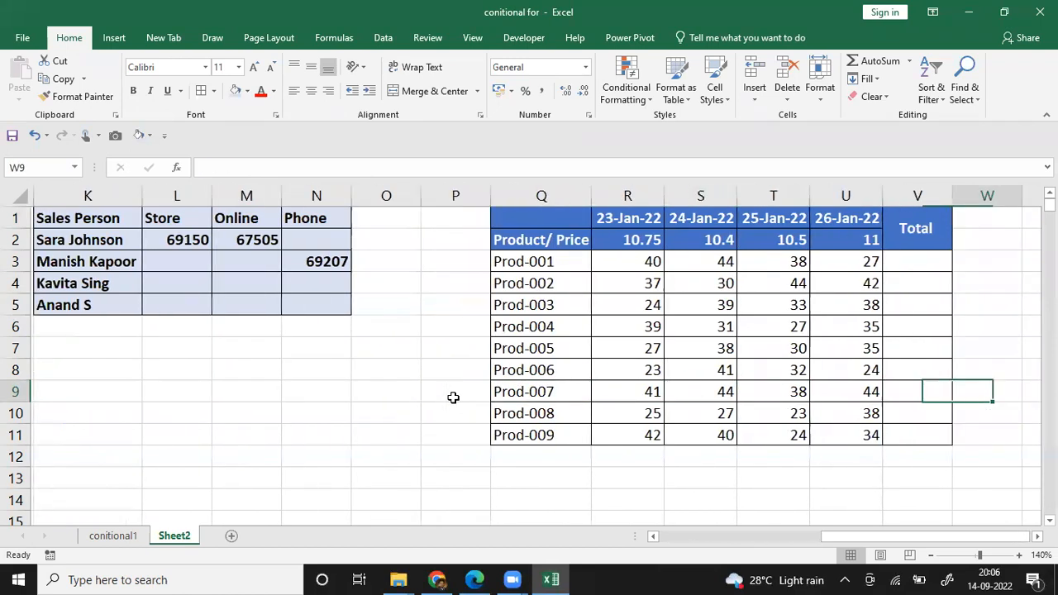
key("Right")
key("Right")
key("Left")
key("Left")
Step: Look over the product table's quantities and its Prod-001 row, from the product column across to Total
key("Left")
key("Left")
key("Up")
key("Up")
key("Right")
key("Right")
key("Right")
key("Right")
key("Right")
key("Right")
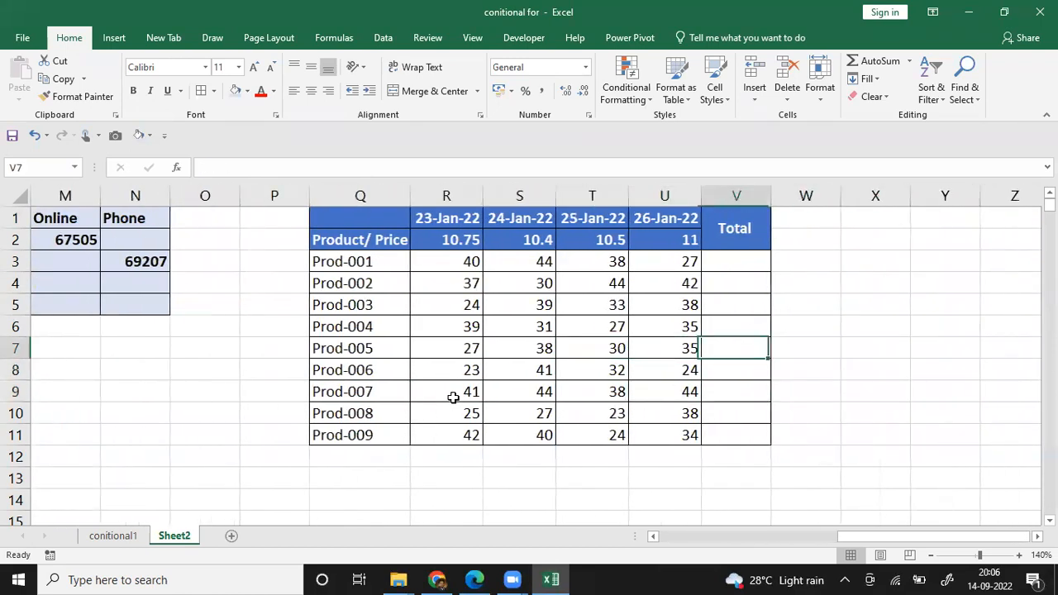
key("Left")
key("Left")
key("Left")
key("Right")
key("Right")
key("Right")
key("Left")
key("Left")
key("Left")
key("Left")
key("Up")
key("Left")
key("Left")
key("Up")
key("Left")
key("Up")
key("Left")
key("Up")
key("Left")
key("Up")
key("Down")
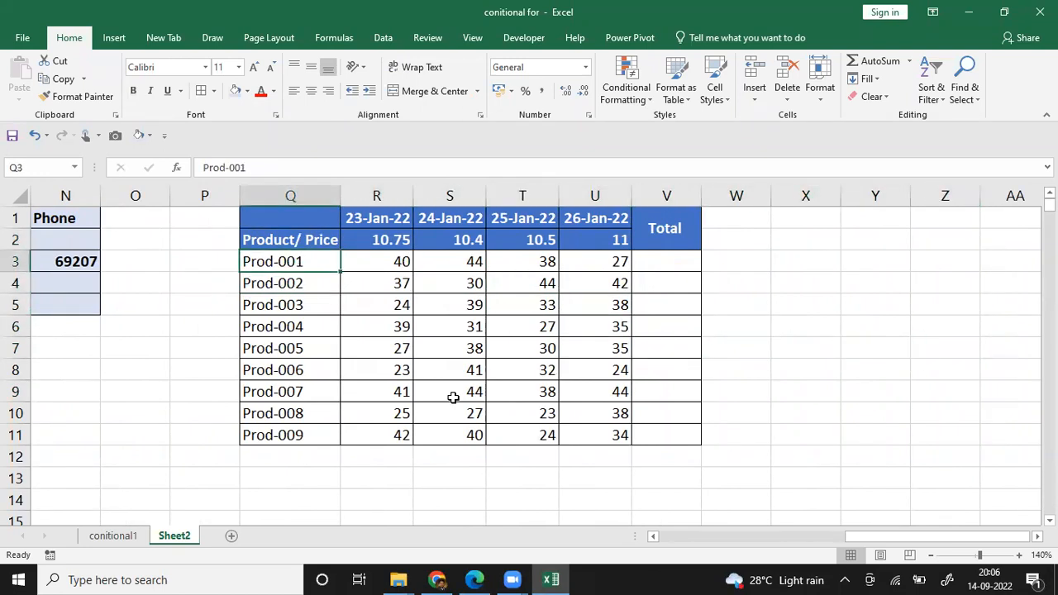
key("Right")
key("Right")
key("Right")
key("Right")
key("Right")
key("Right")
key("Right")
key("Right")
key("Right")
key("Right")
key("Right")
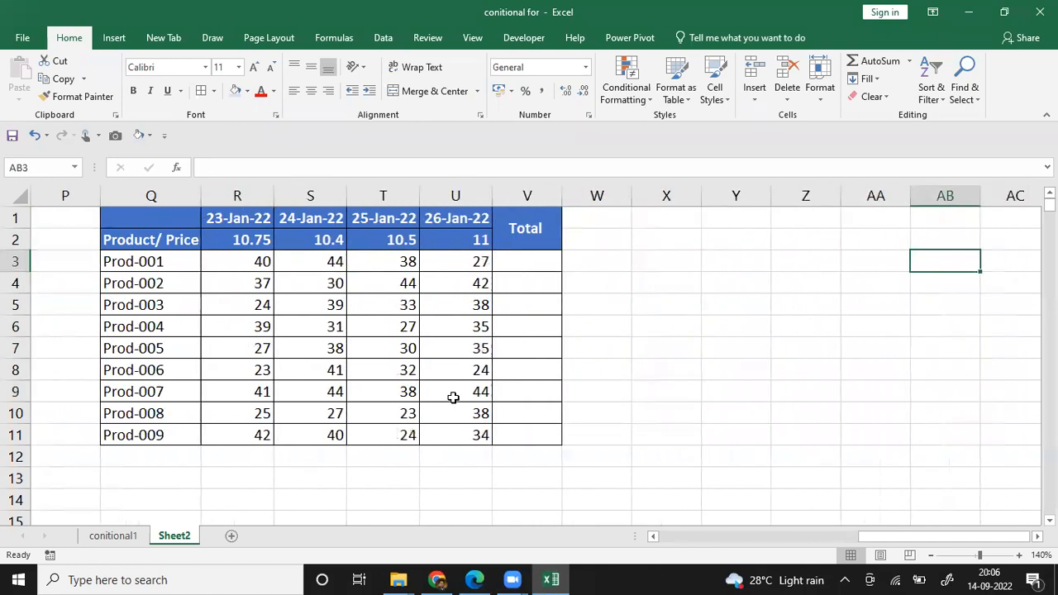
Step: Examine the product codes in column Q and the quantities and date heading in column R
left_click(261, 283)
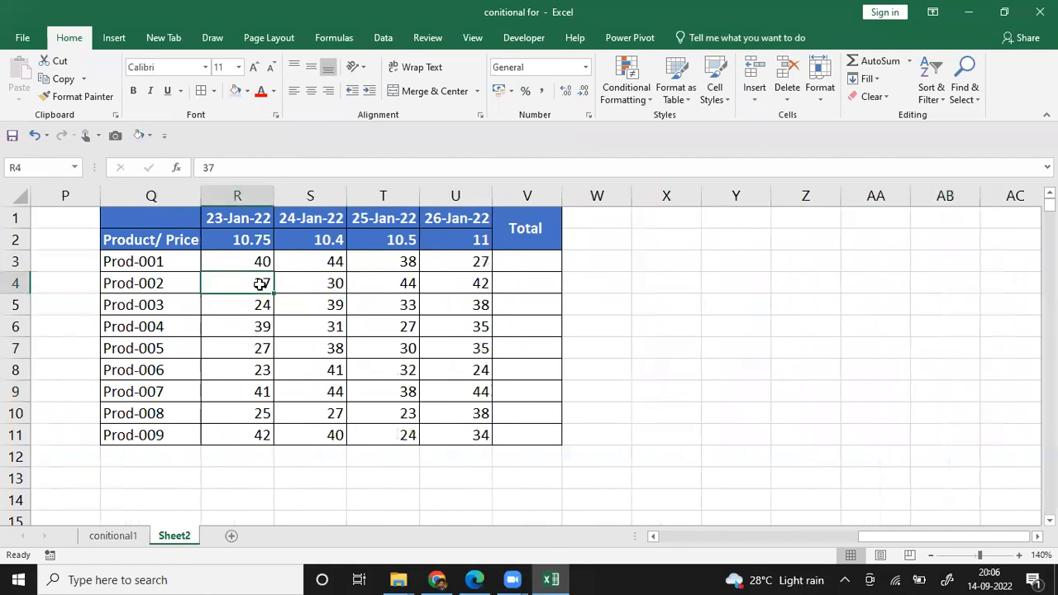
key("Up")
key("Left")
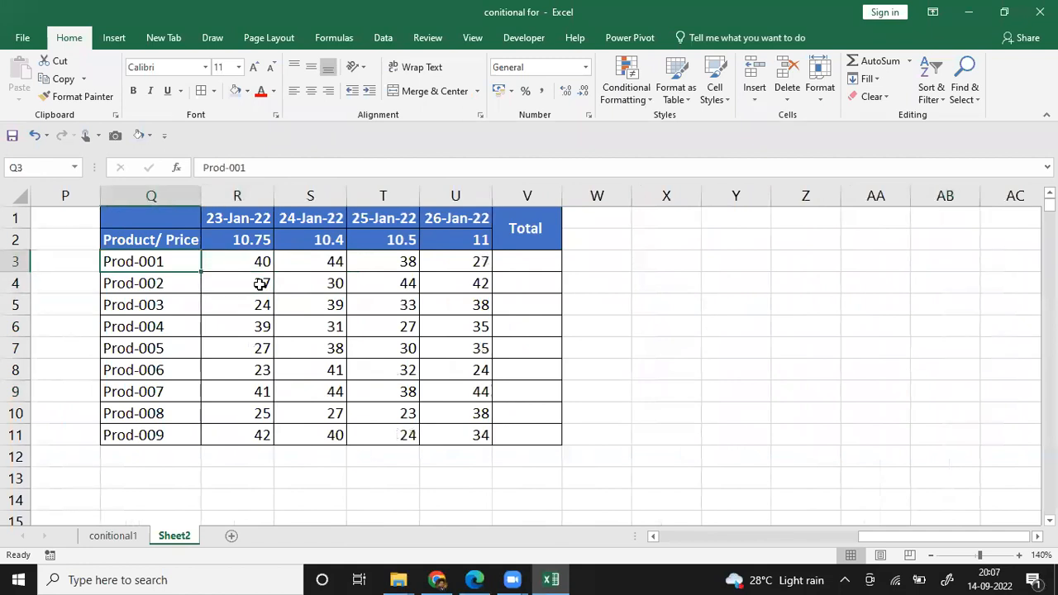
key("Down")
key("Down")
key("Down")
key("Down")
key("Down")
key("Down")
key("Down")
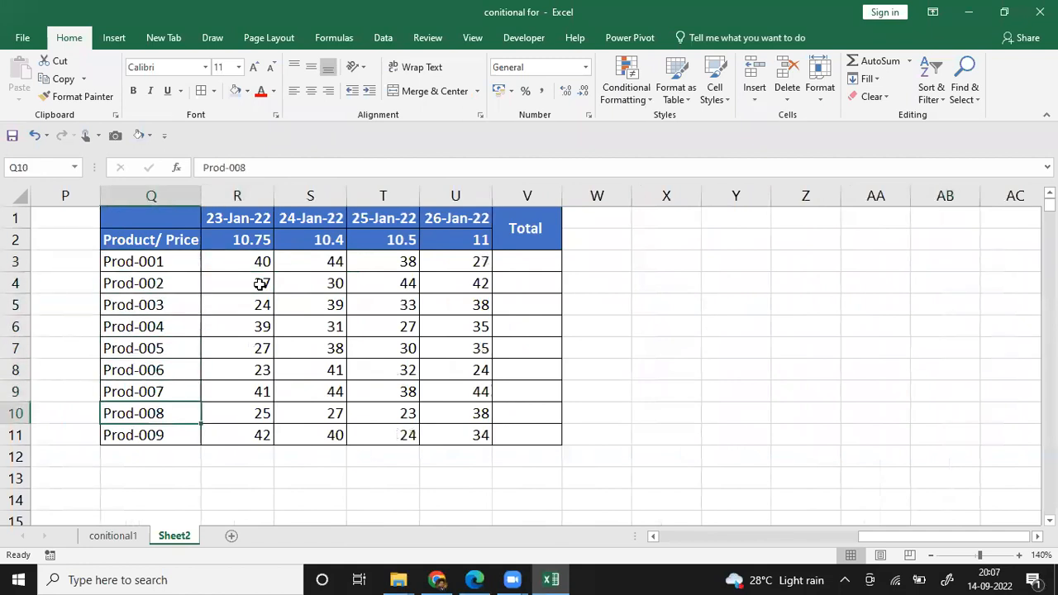
key("Right")
key("Up")
key("Up")
key("Up")
key("Up")
key("Up")
key("Up")
key("Up")
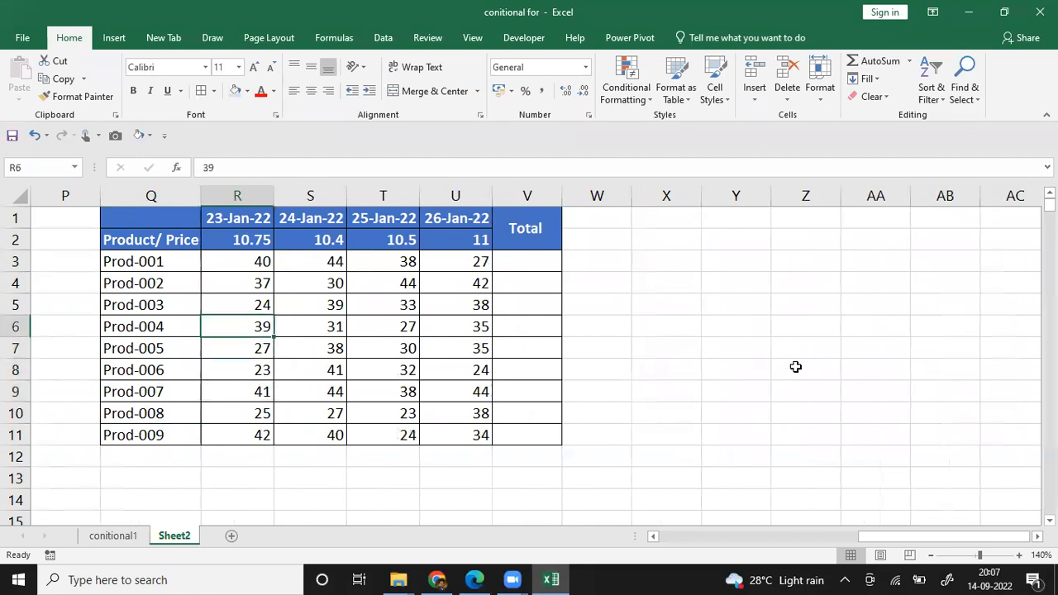
key("Up")
key("Up")
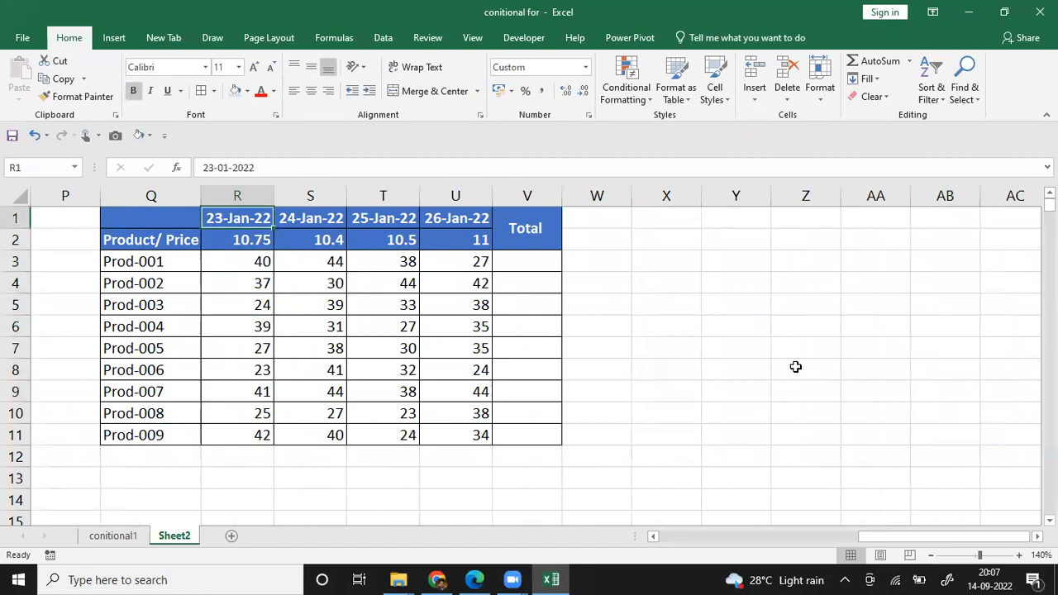
Step: Examine the date headings in row 1 and the daily prices in row 2 up to the Total column
key("Right")
key("Right")
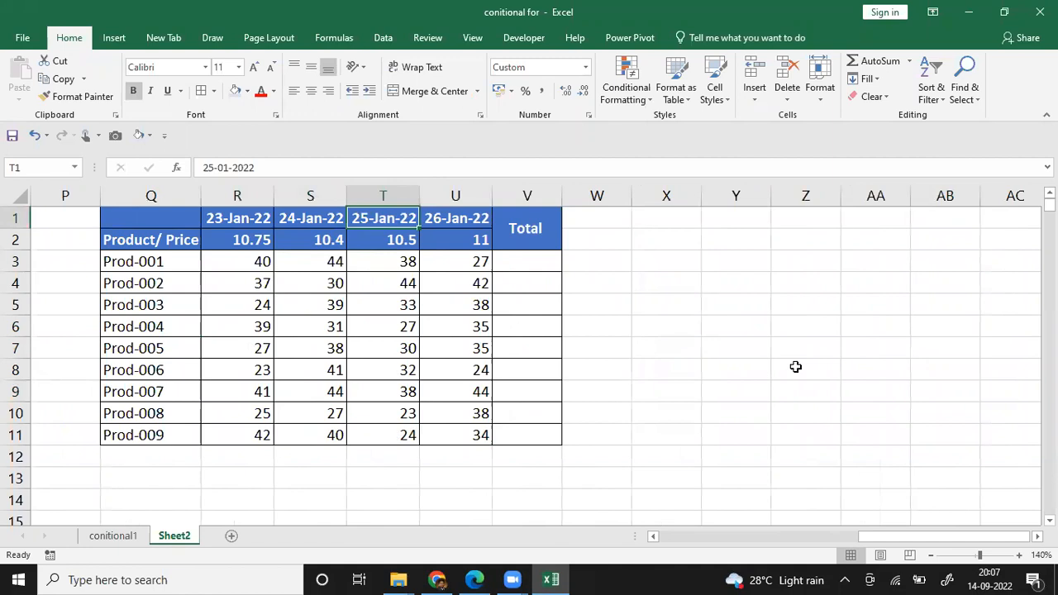
key("Right")
key("Down")
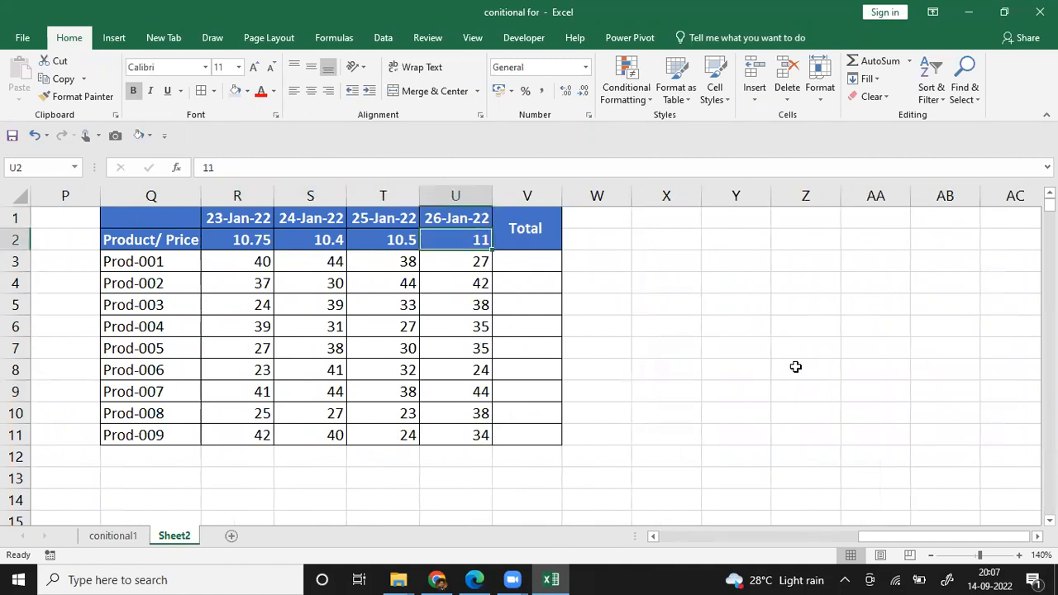
key("Left")
key("Left")
key("Left")
key("Right")
key("Right")
key("Right")
key("Right")
key("Left")
key("Down")
key("Right")
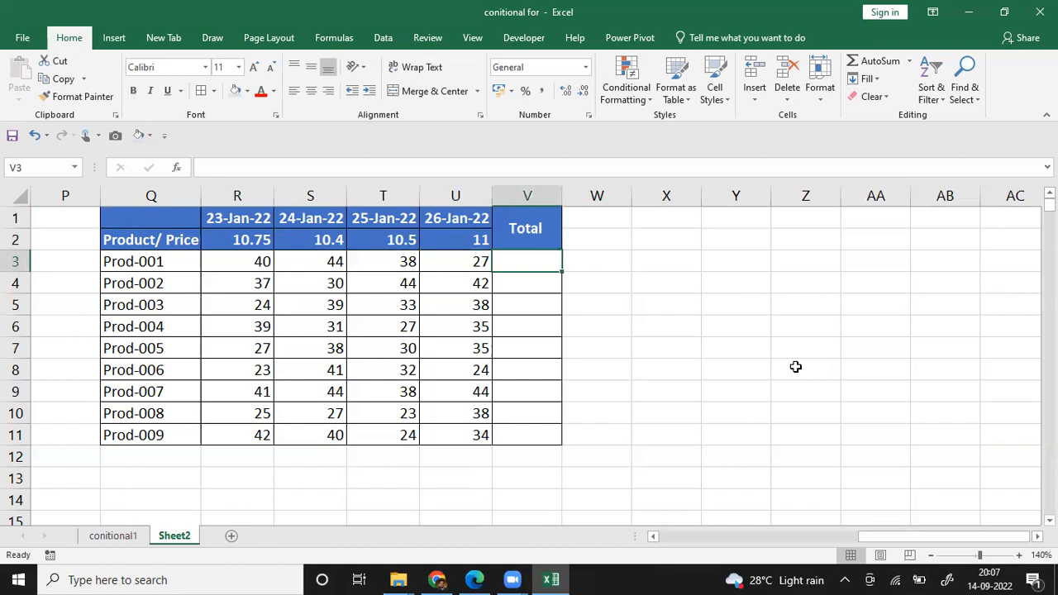
Step: Rename the product table's Total heading in V1 as Total Amount and wrap its text
key("Up")
type("Total Amount")
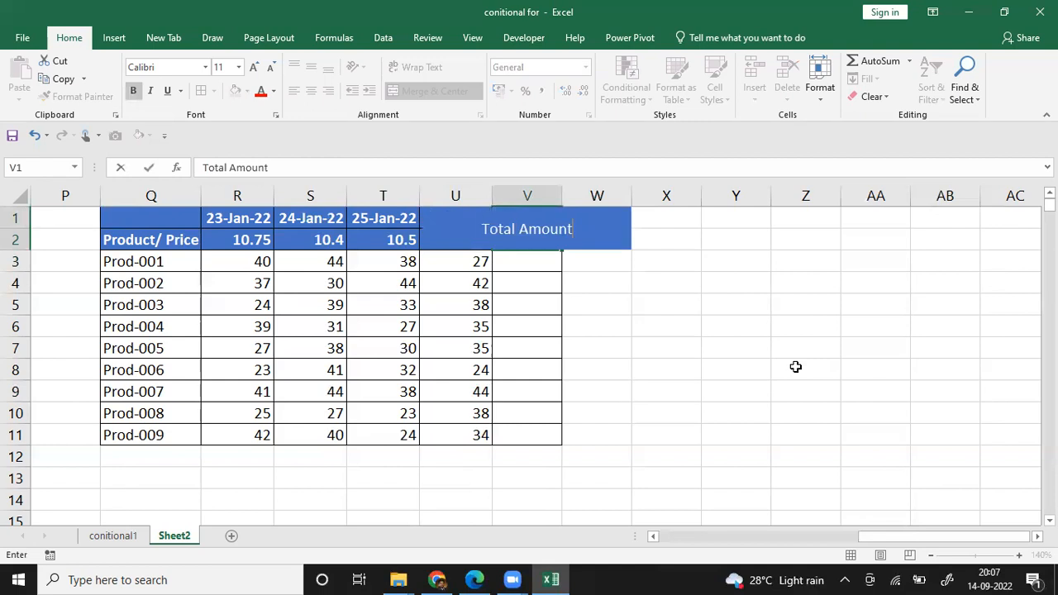
key("Return")
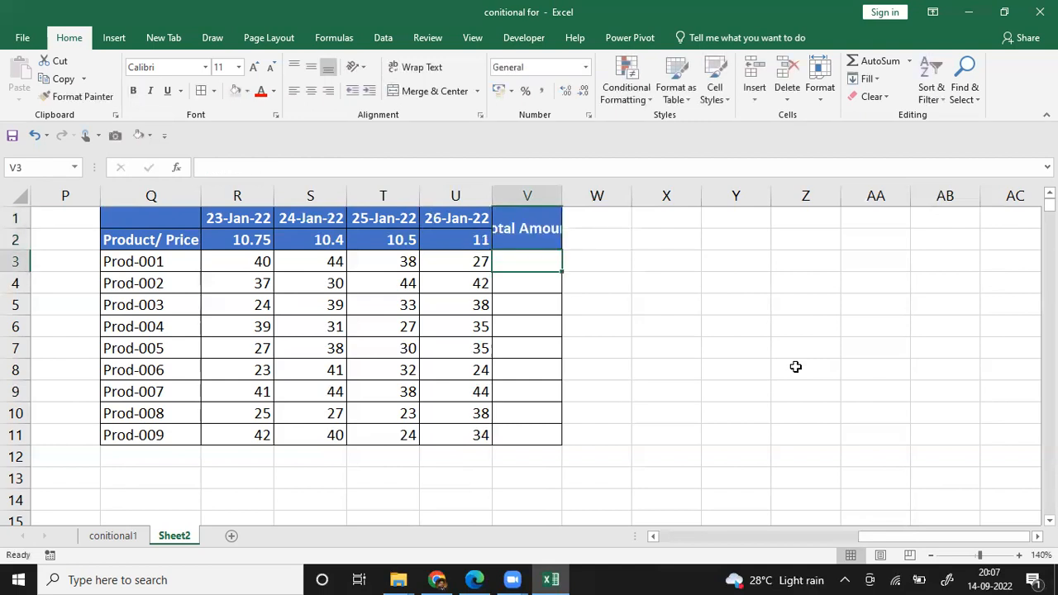
left_click(503, 231)
left_click(417, 67)
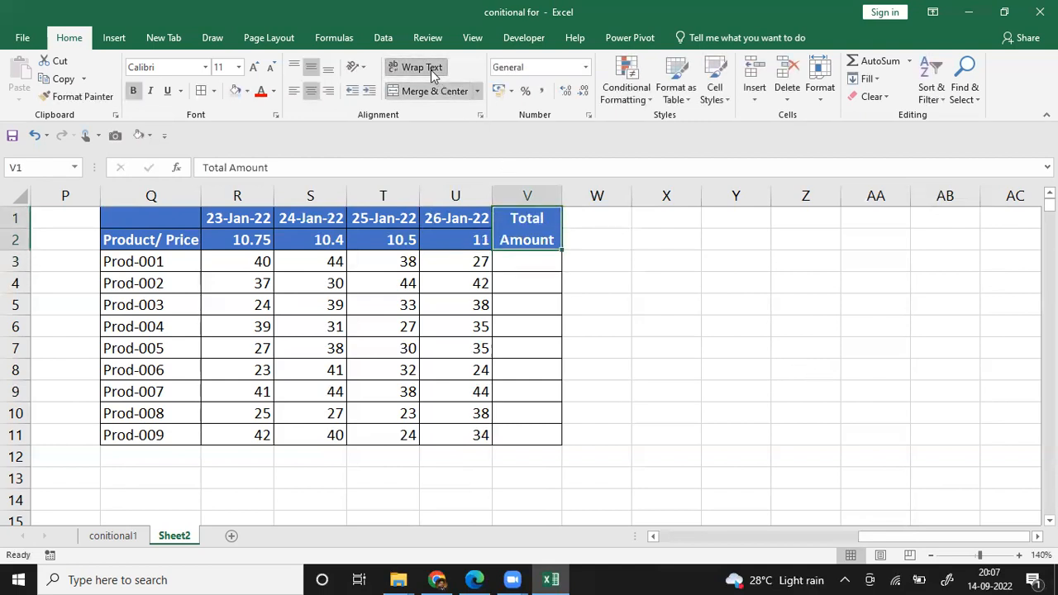
left_click(668, 330)
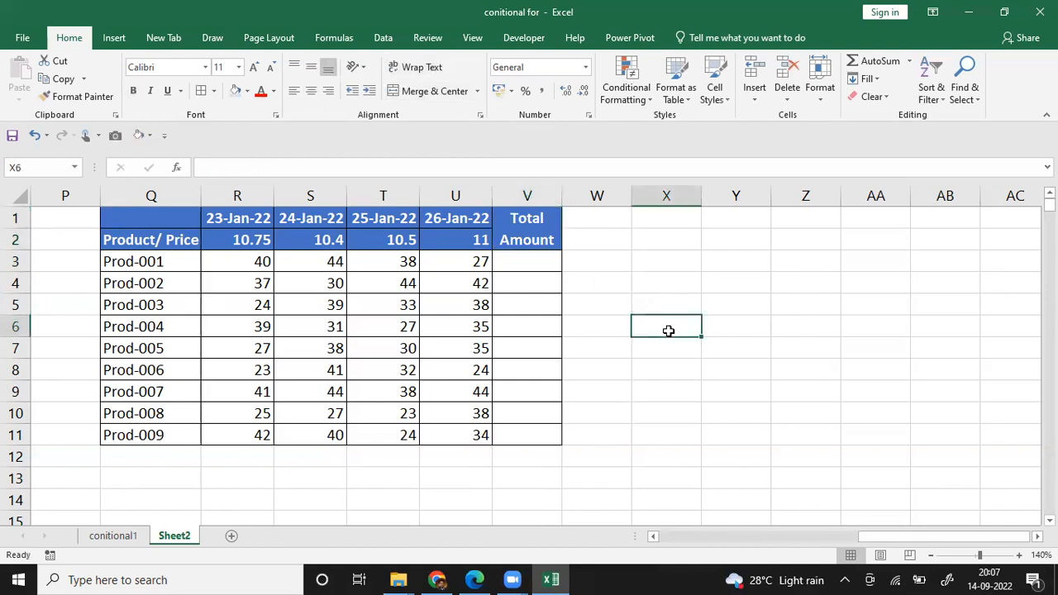
Step: Review the Prod-001 quantity in R3 and the daily prices in R2 to U2
key("Left")
key("Up")
key("Left")
key("Up")
key("Left")
key("Up")
key("Left")
key("Left")
key("Left")
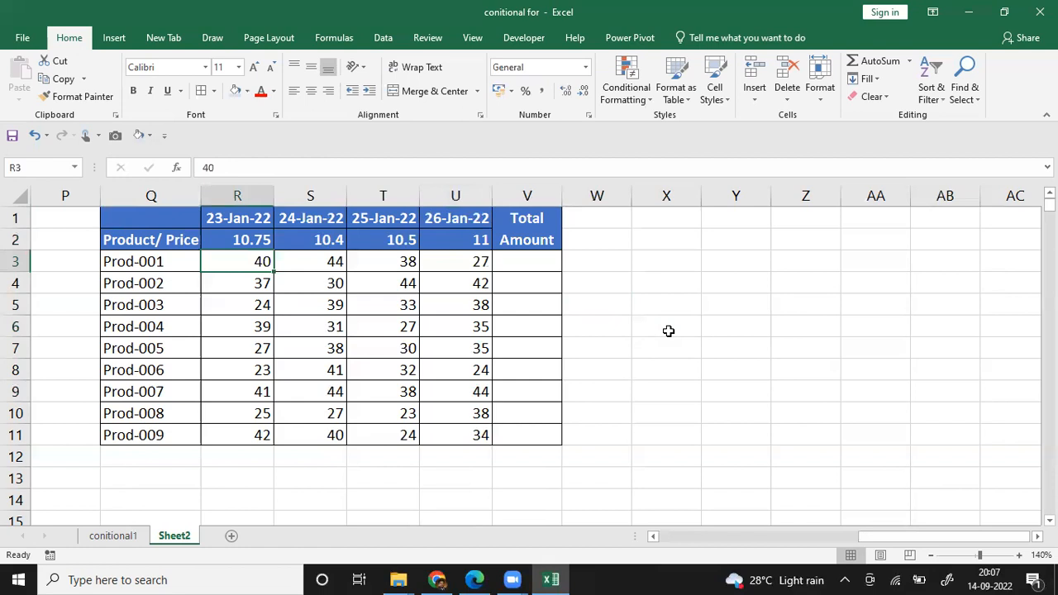
key("Up")
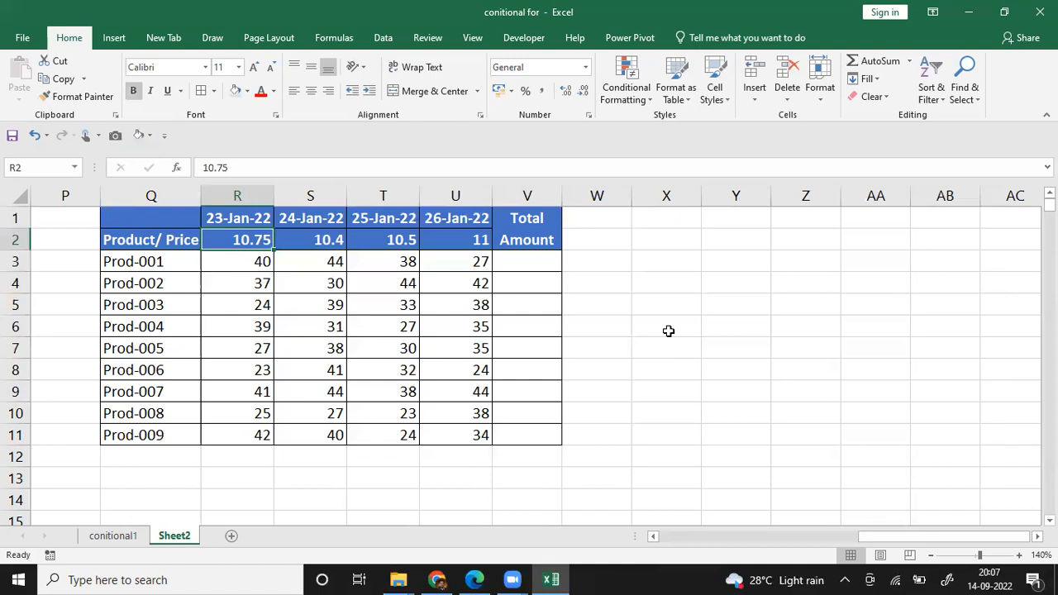
key("Right")
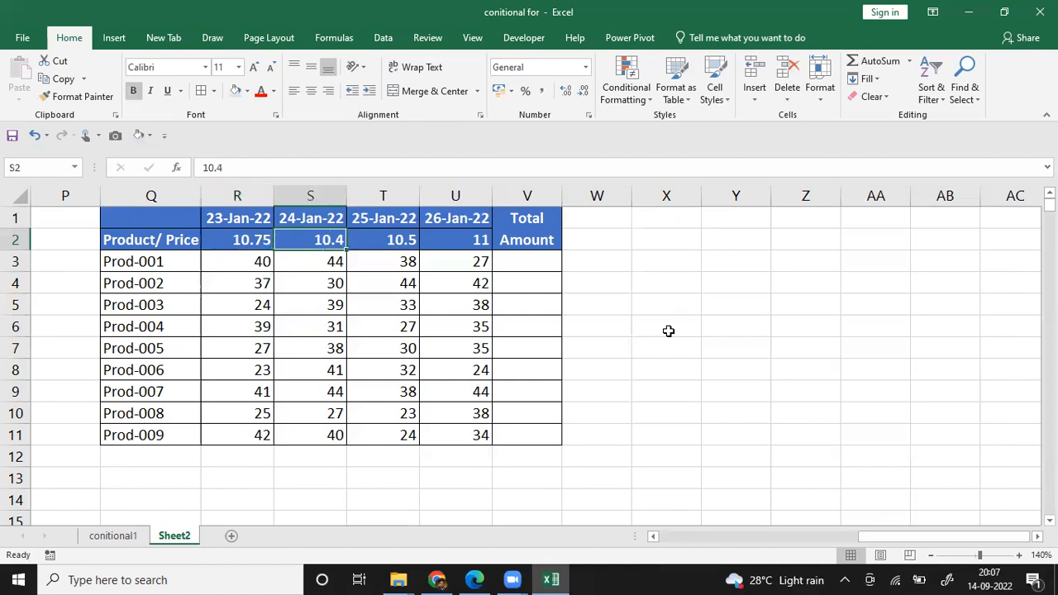
key("Right")
key("Right")
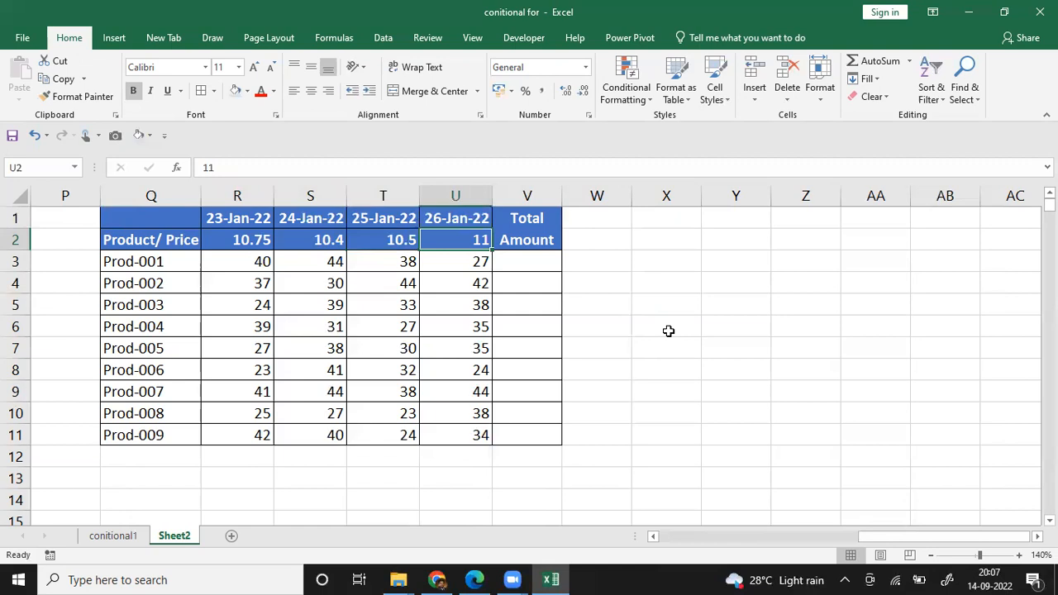
Step: Begin the Prod-001 total in V3 with the first two days' price-times-quantity products, =R2*R3+S2*S3
key("Down")
key("Right")
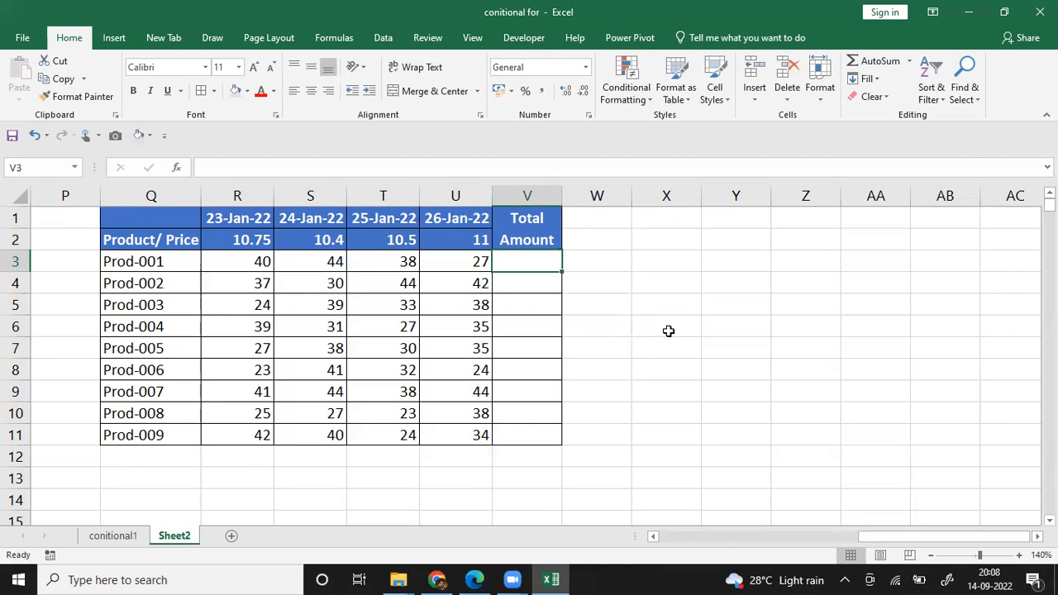
type("=")
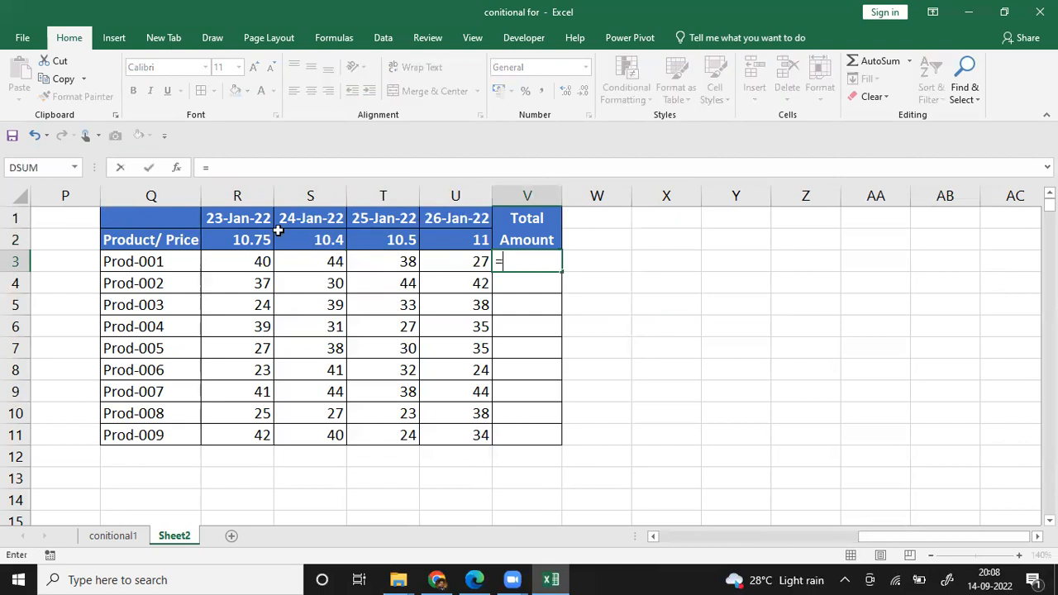
left_click(242, 240)
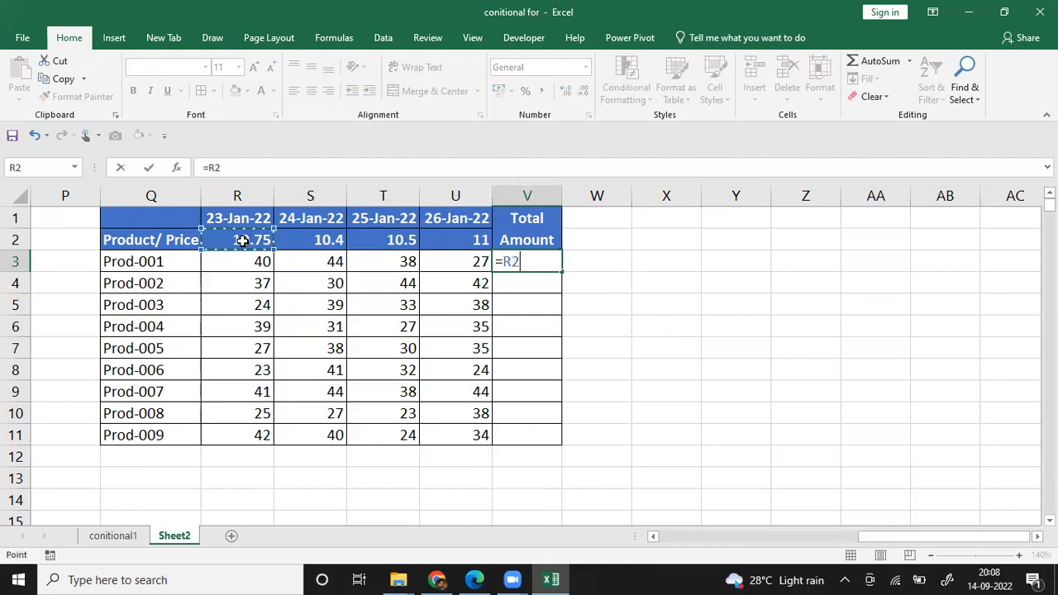
type("*")
left_click(246, 260)
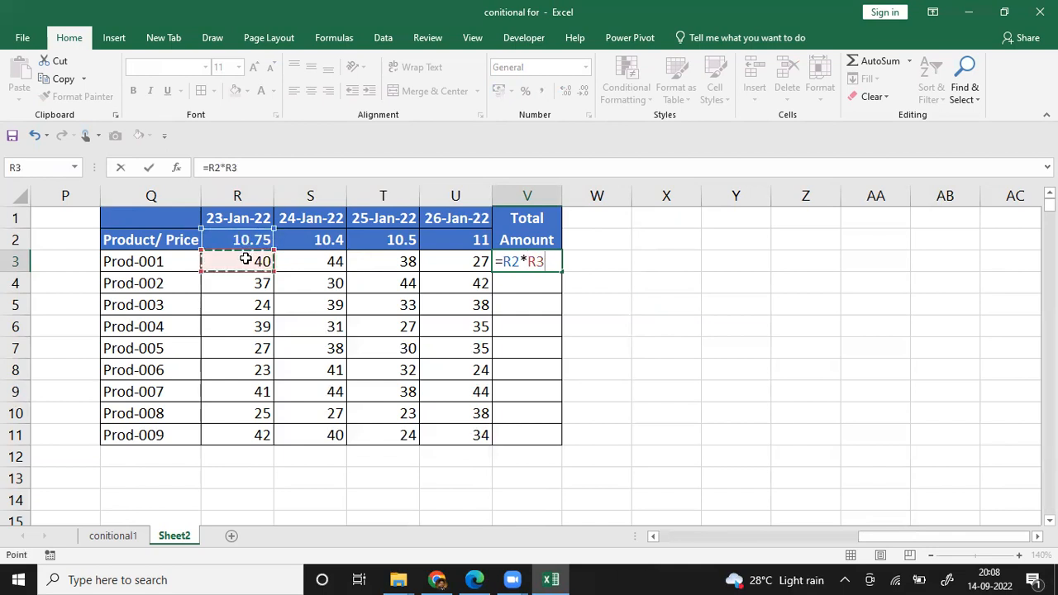
type("+")
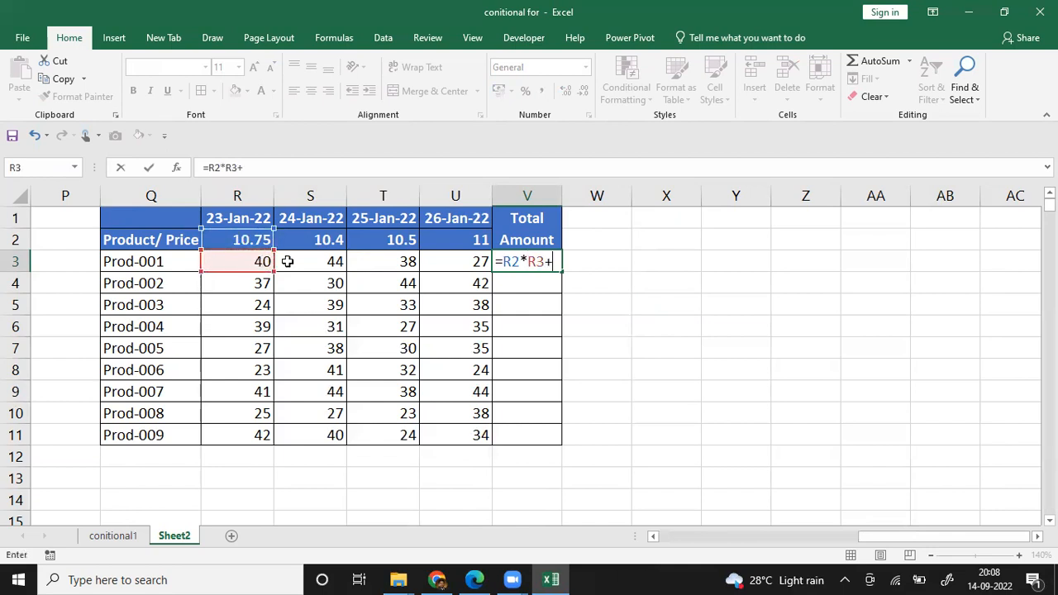
left_click(308, 241)
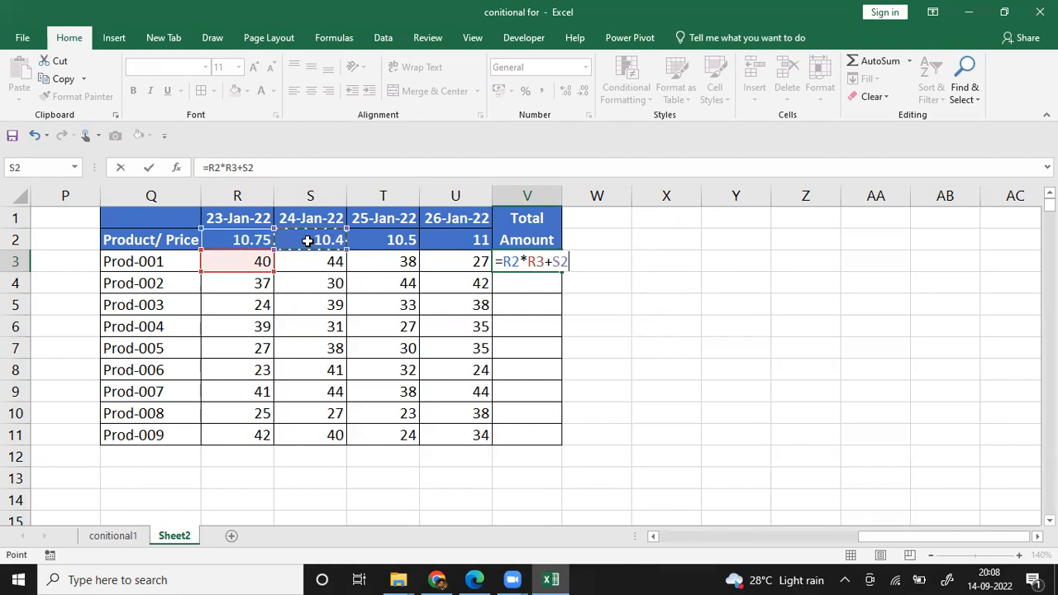
type("*")
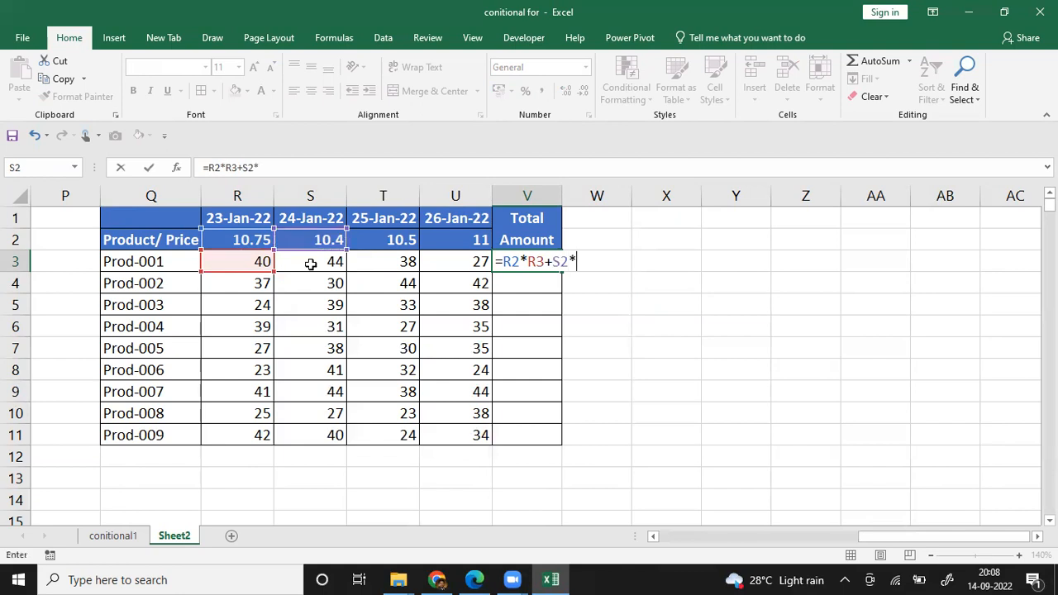
left_click(318, 266)
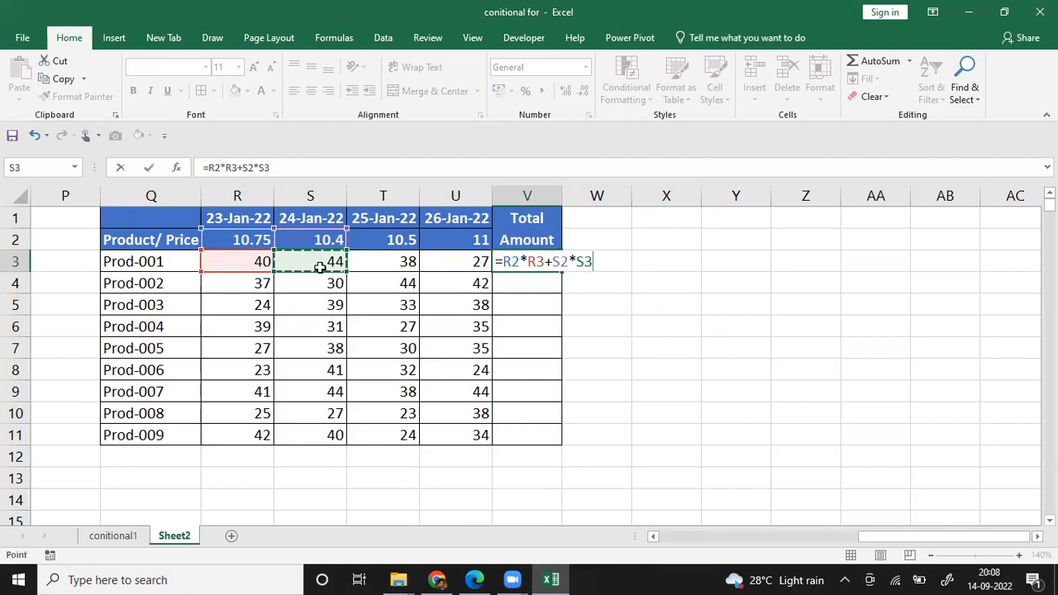
Step: Extend the V3 formula with the last two days' products, +T2*T3+U2*U3, and enter it
type("+")
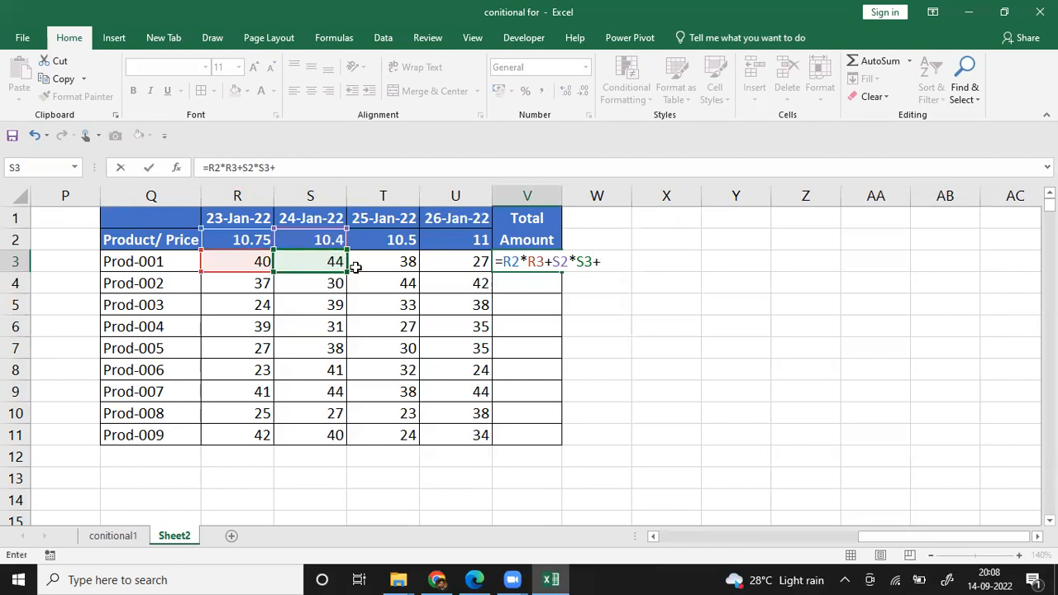
left_click(377, 239)
type("*")
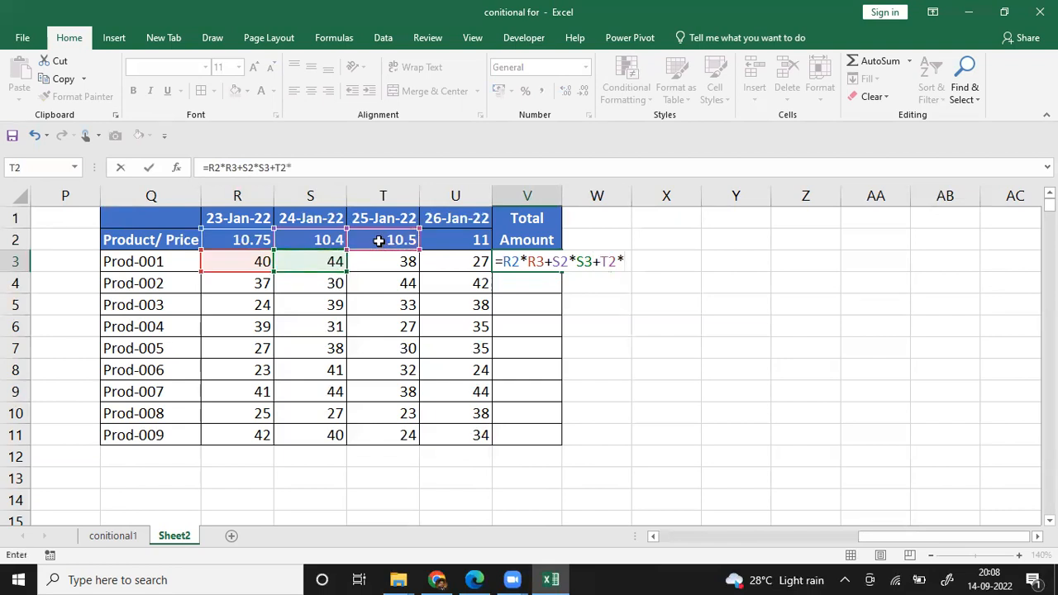
left_click(385, 260)
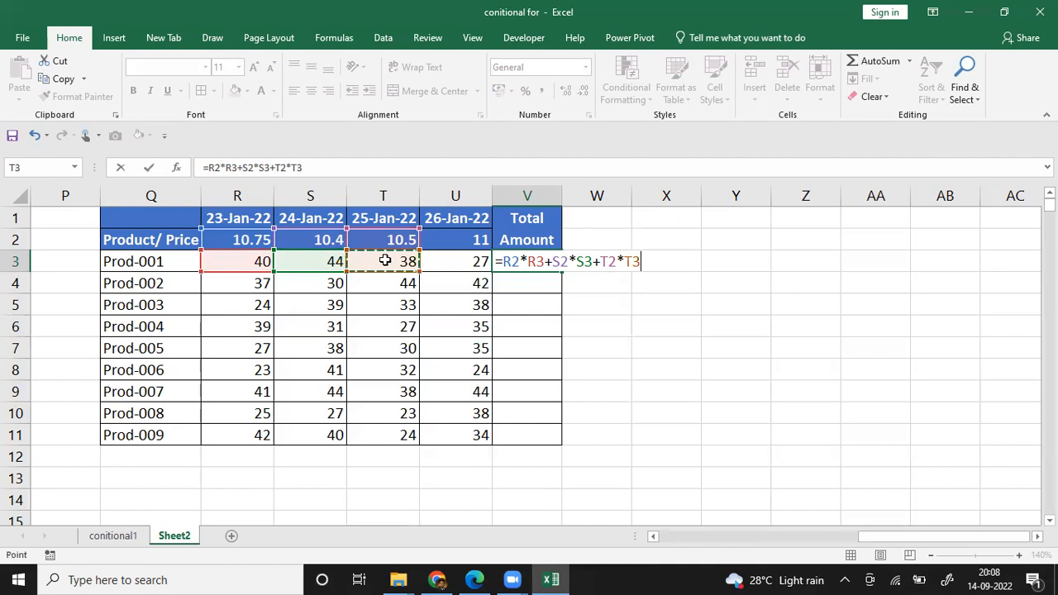
type("+")
left_click(446, 241)
type("*")
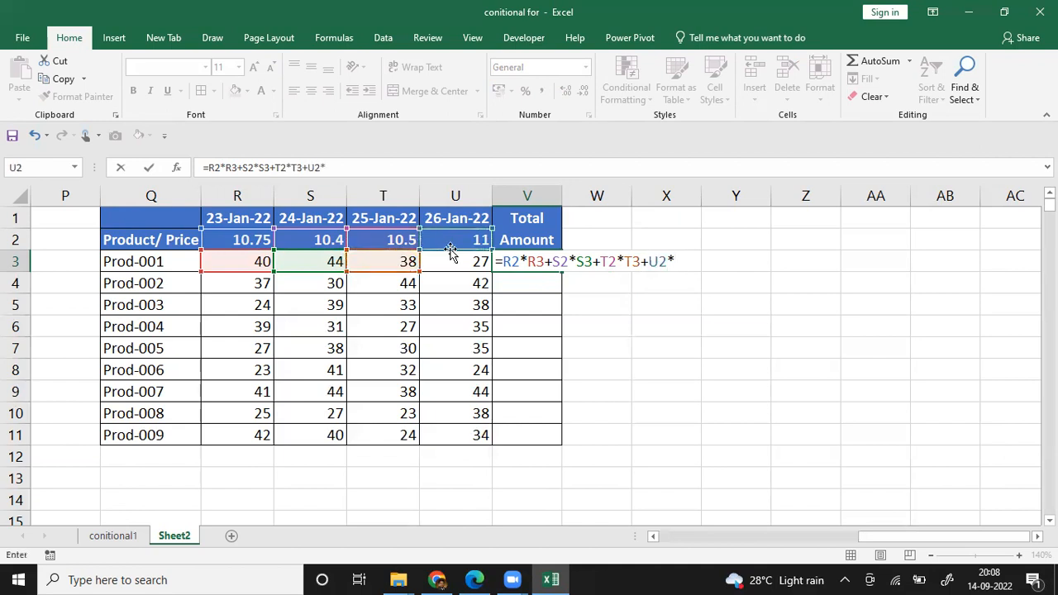
left_click(450, 257)
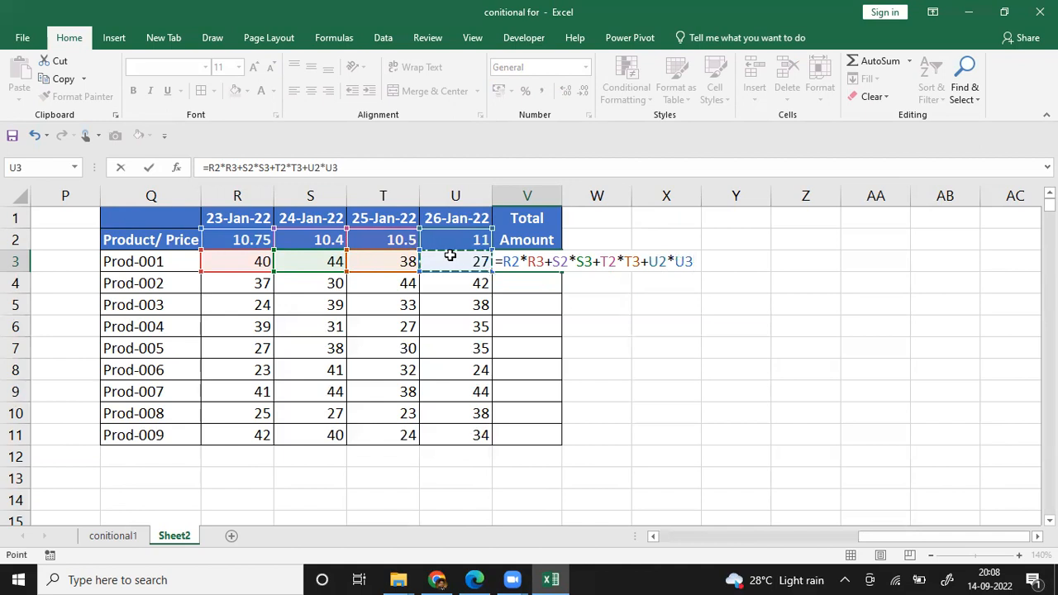
key("Return")
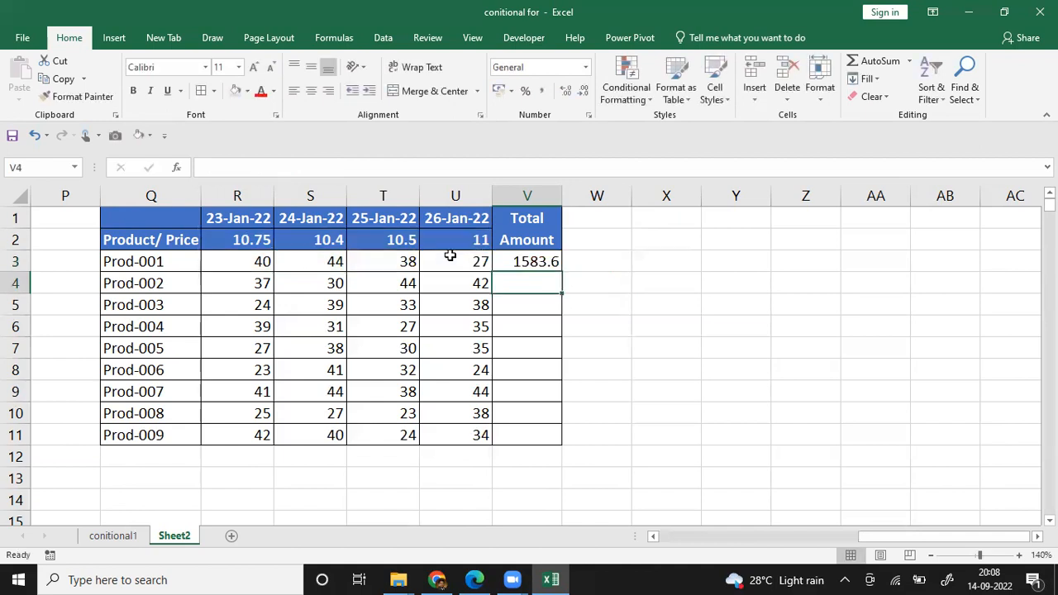
Step: Review the cell references in the manual price-times-quantity formula in V3
left_click(526, 261)
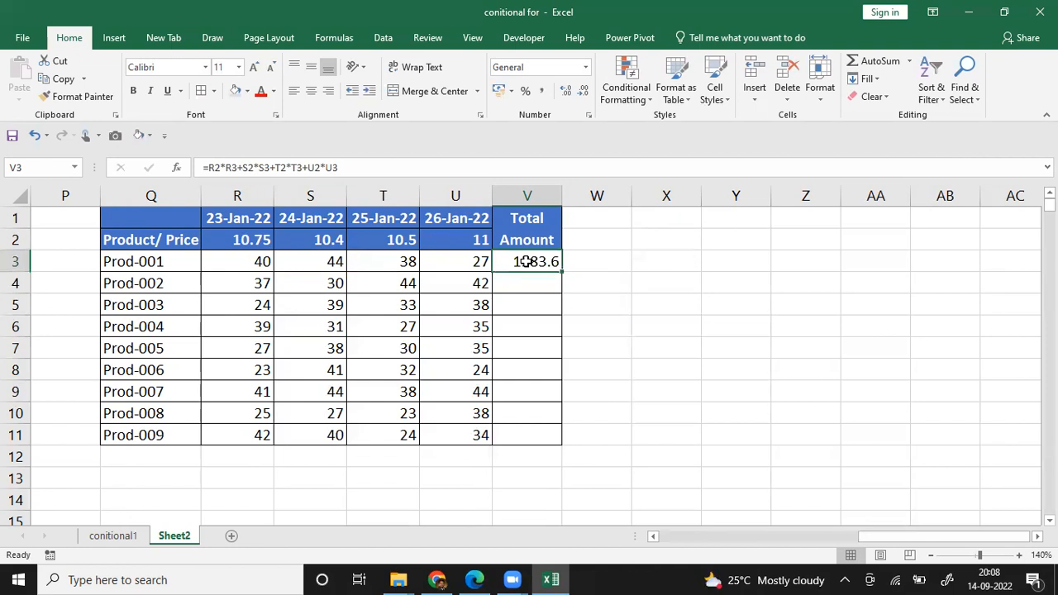
double_click(526, 261)
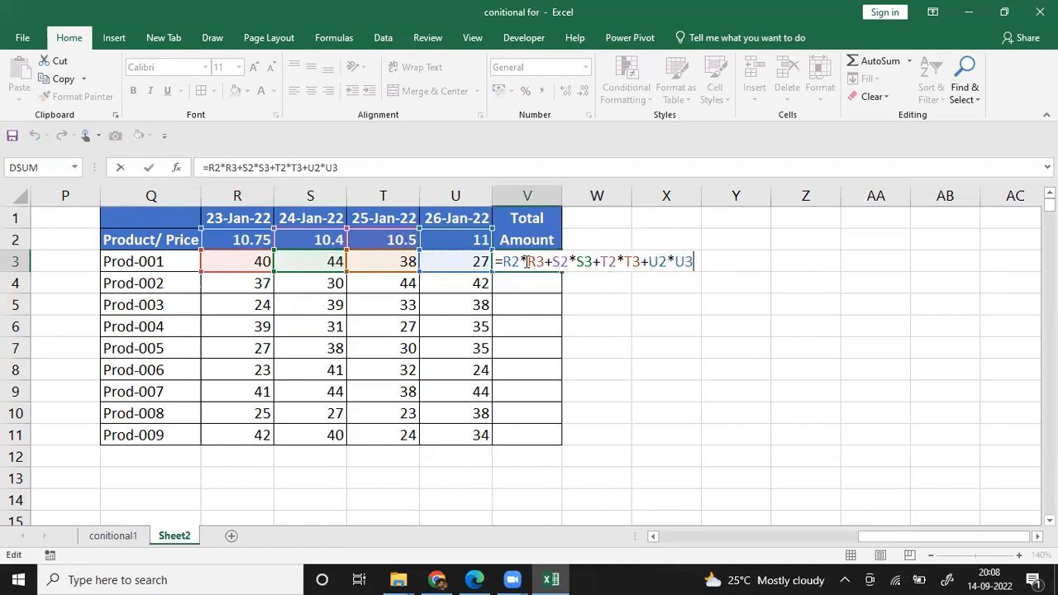
key("Return")
Step: Replace the manual formula in V3 with =SUMPRODUCT(R2:U2,R3:U3) to total prices times quantities for Prod-001
left_click(526, 262)
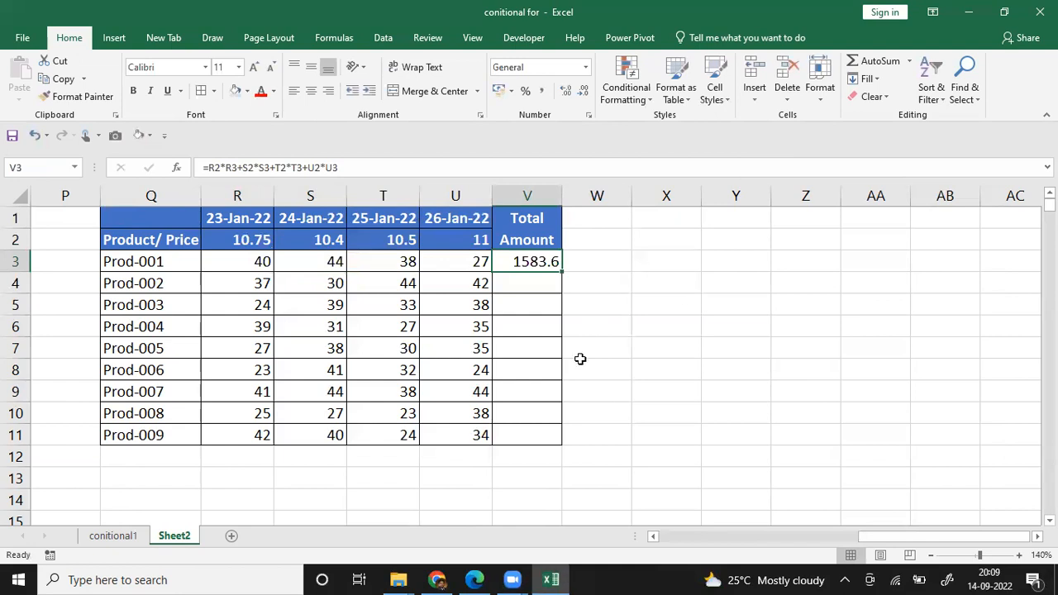
type("=su")
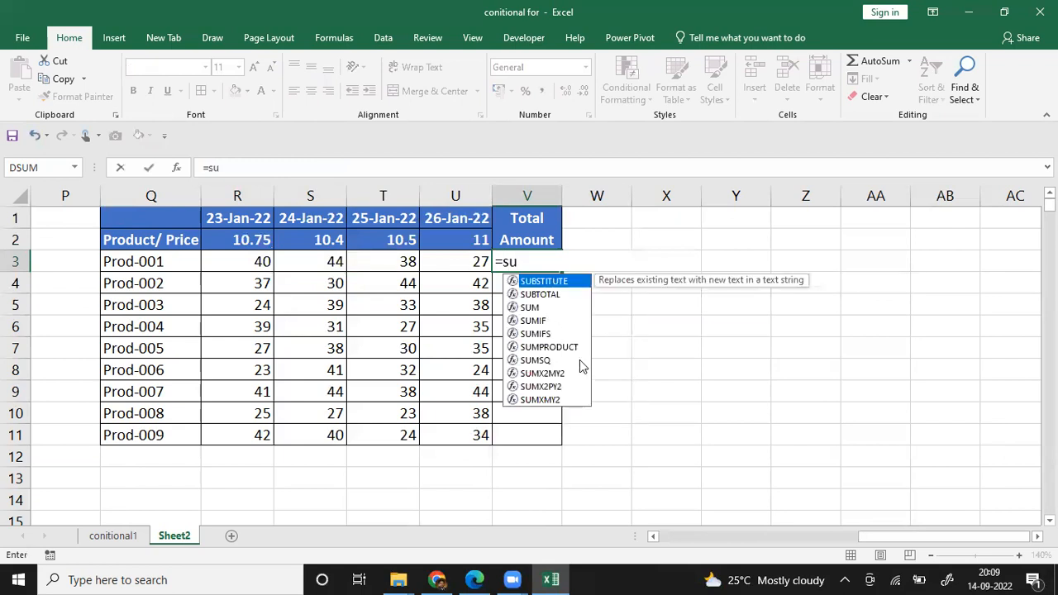
double_click(565, 347)
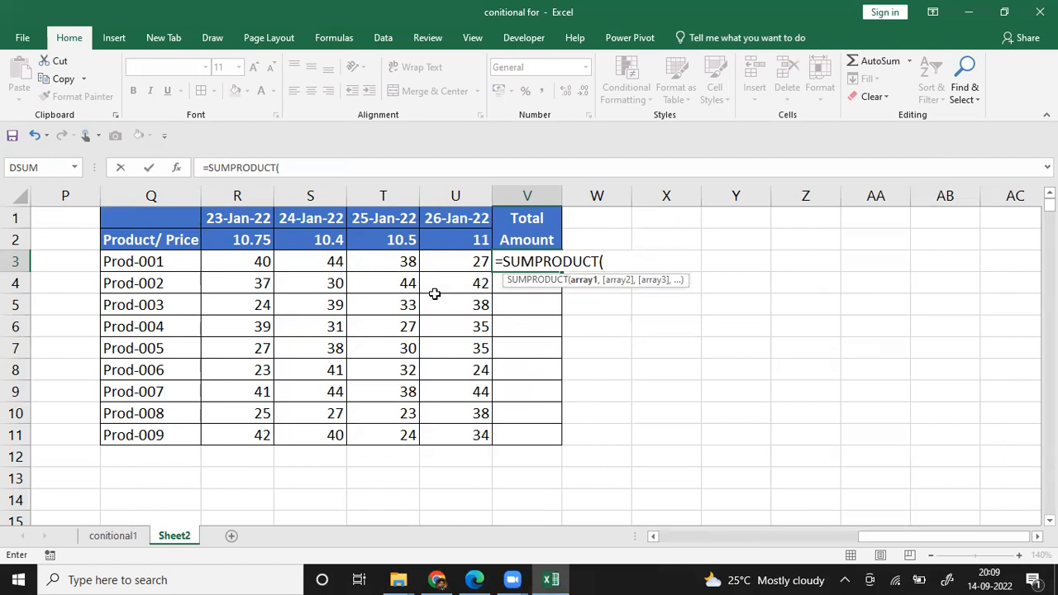
left_click_drag(236, 241, 450, 240)
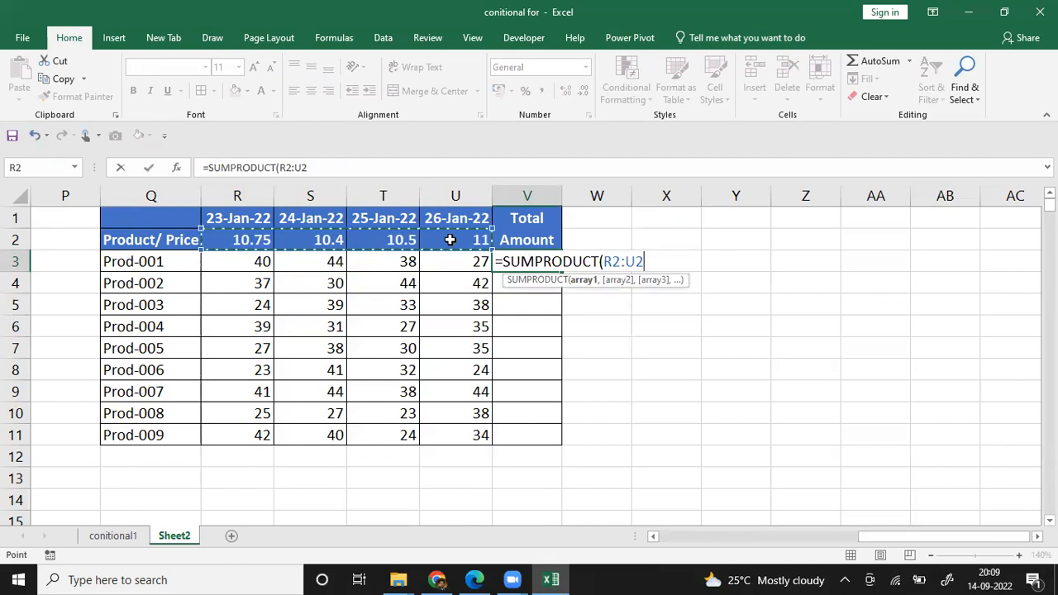
type(",")
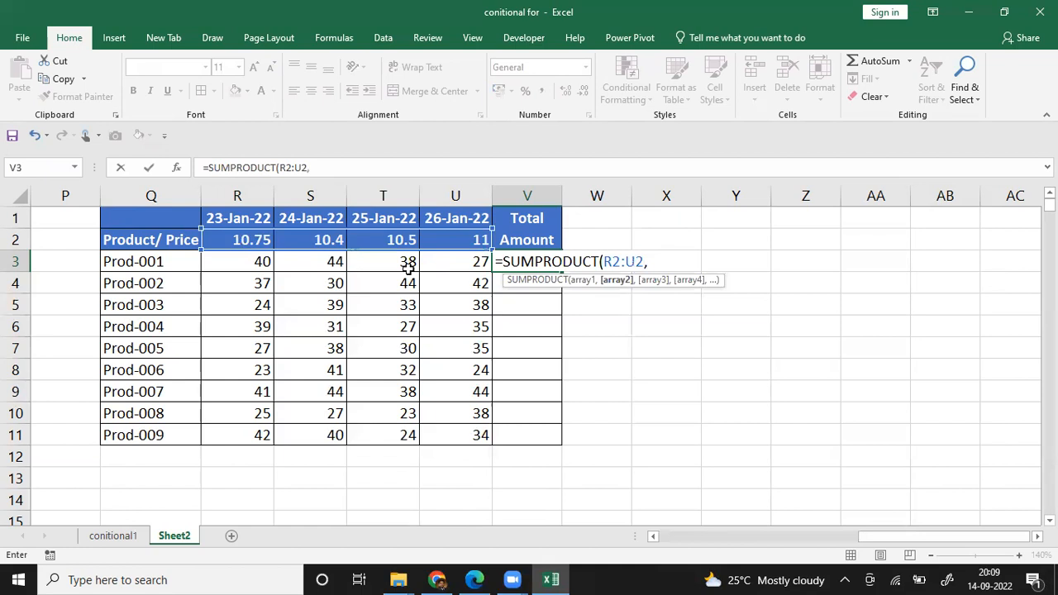
left_click_drag(255, 263, 429, 254)
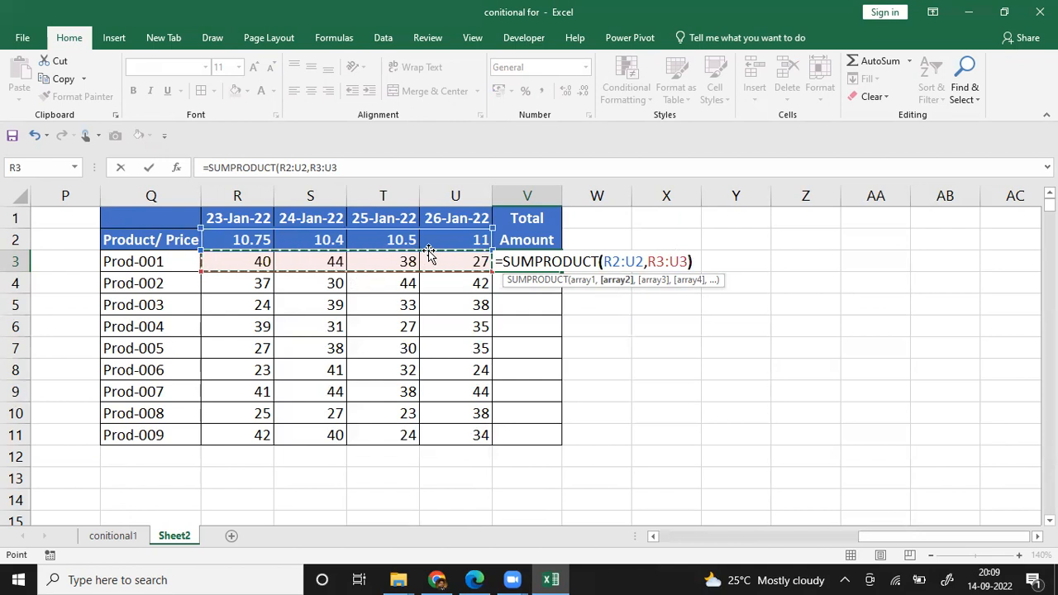
type(")")
key("Return")
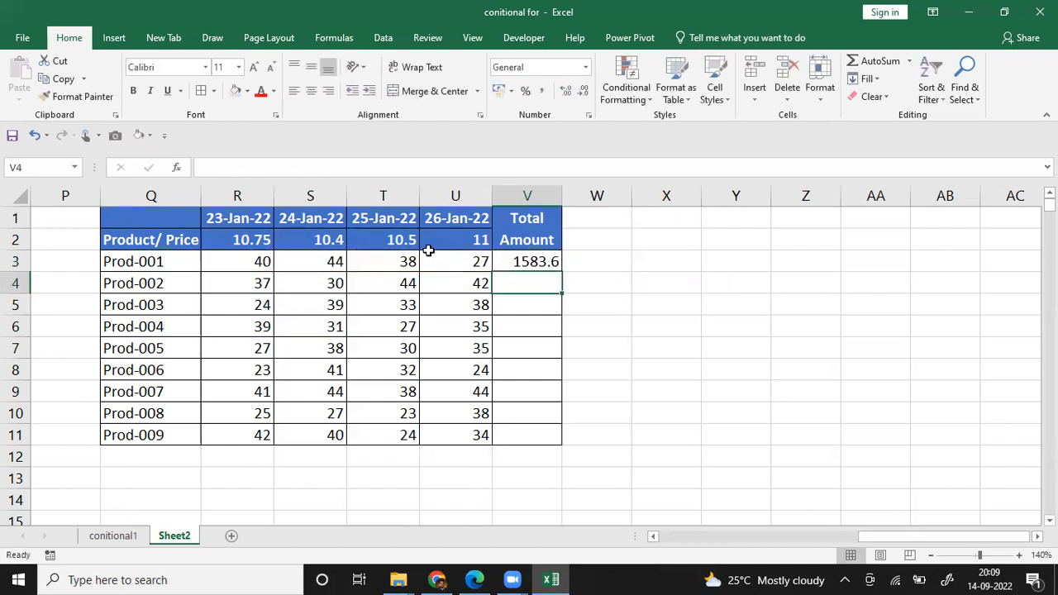
Step: Make the price range in the V3 SUMPRODUCT formula absolute as $R$2:$U$2, keeping R3:U3 relative
key("Up")
key("F2")
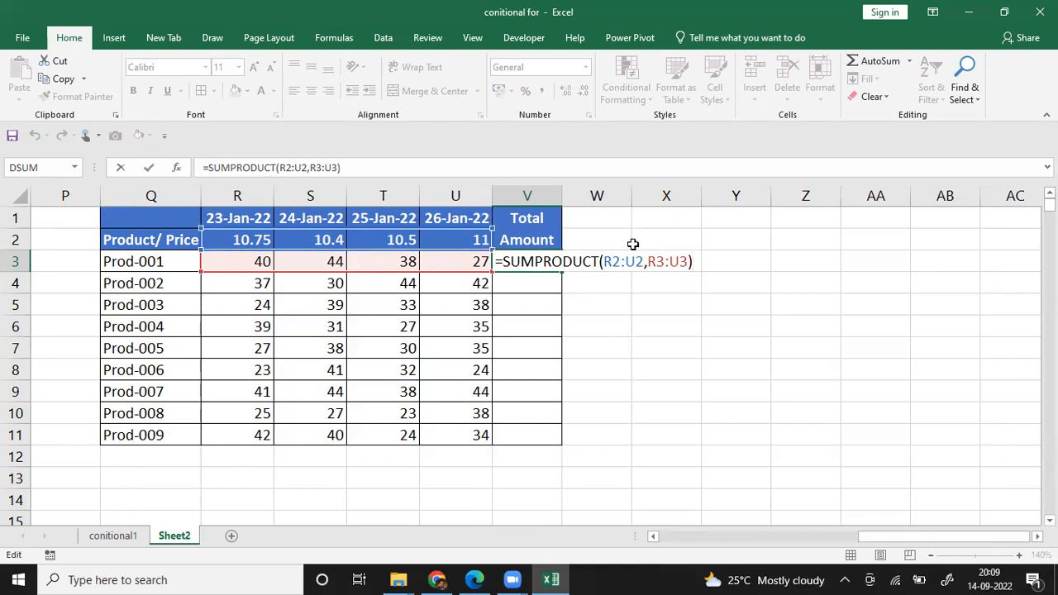
left_click(607, 261)
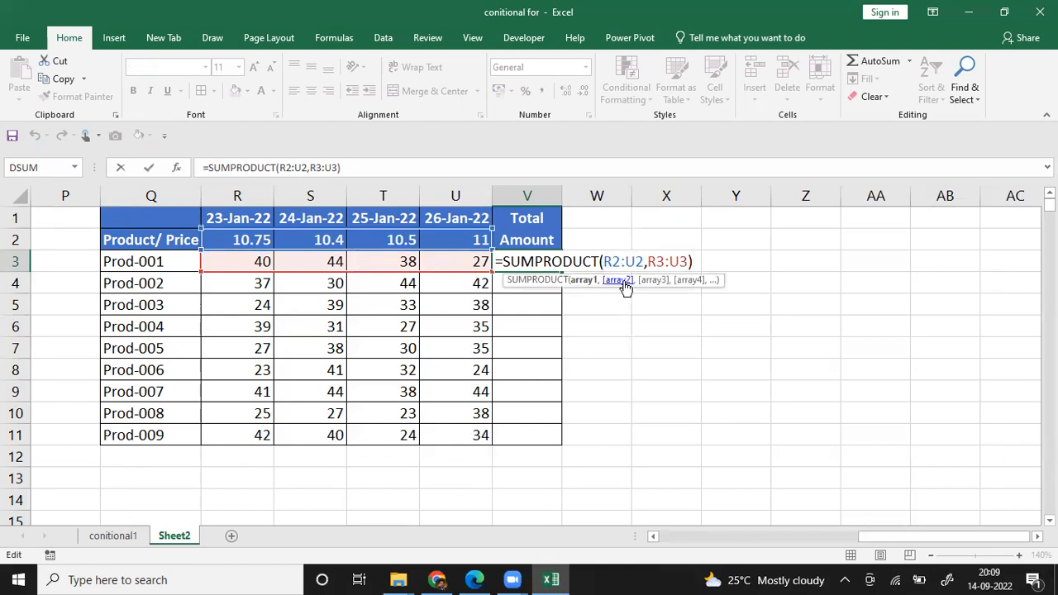
type("$")
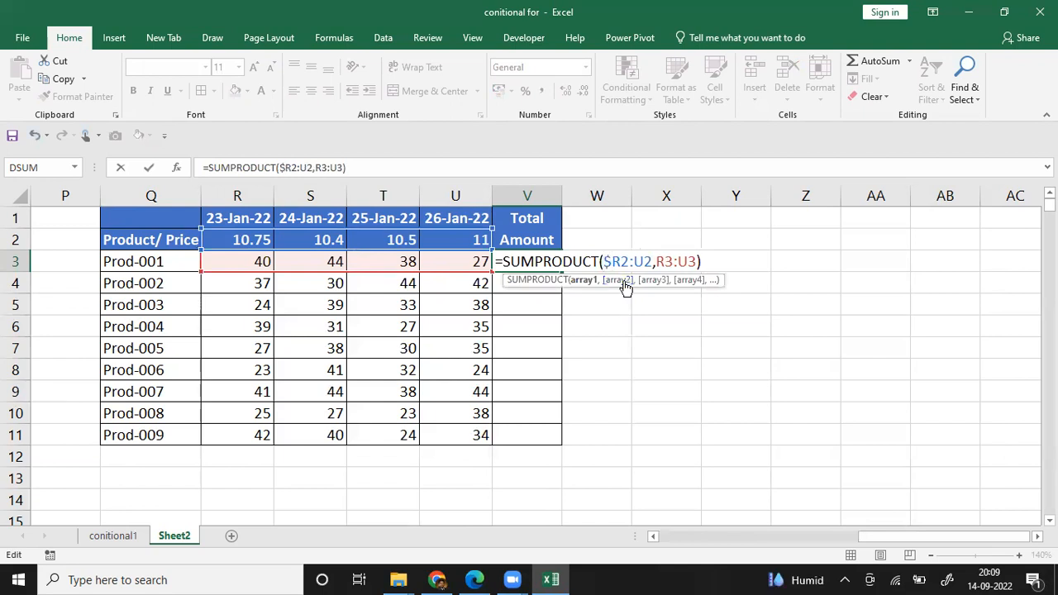
key("Right")
type("$")
key("Right")
key("Right")
type("$")
key("Right")
type("$")
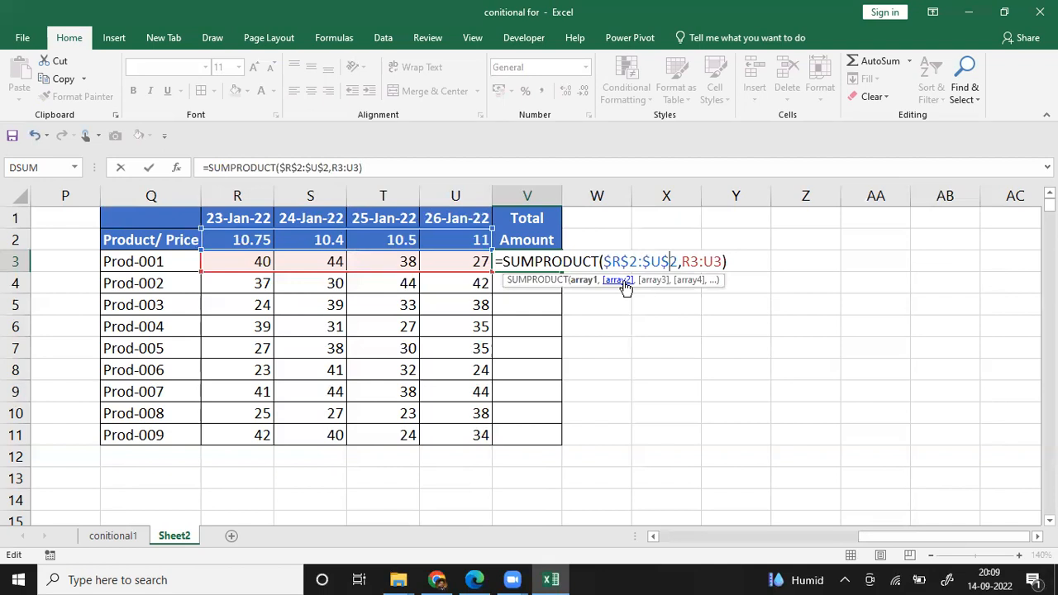
key("ctrl+Return")
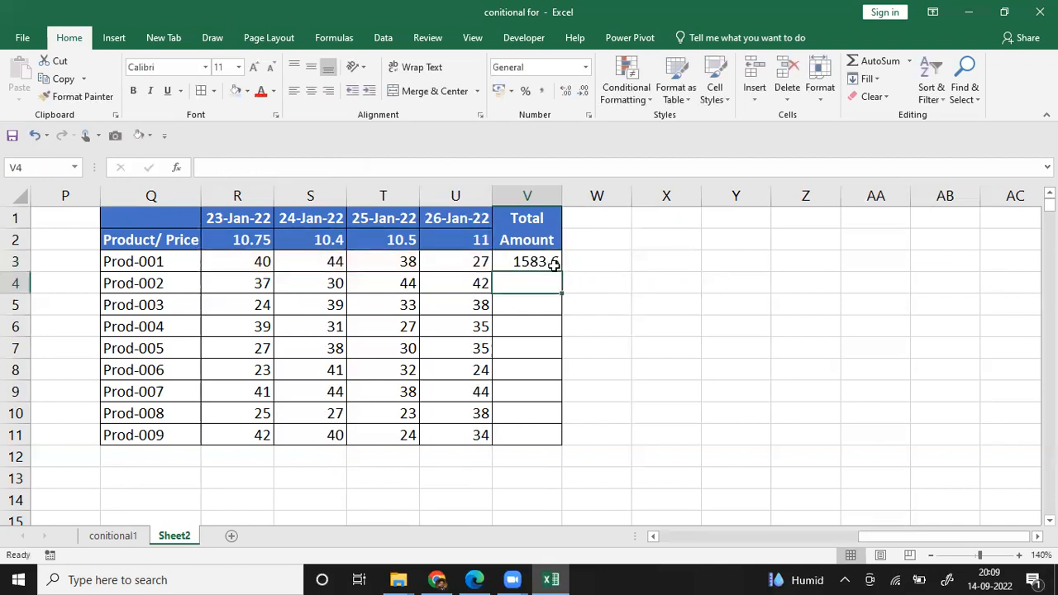
Step: Fill the V3 SUMPRODUCT formula down through V11 for the remaining products
left_click(551, 261)
left_click_drag(563, 276, 565, 444)
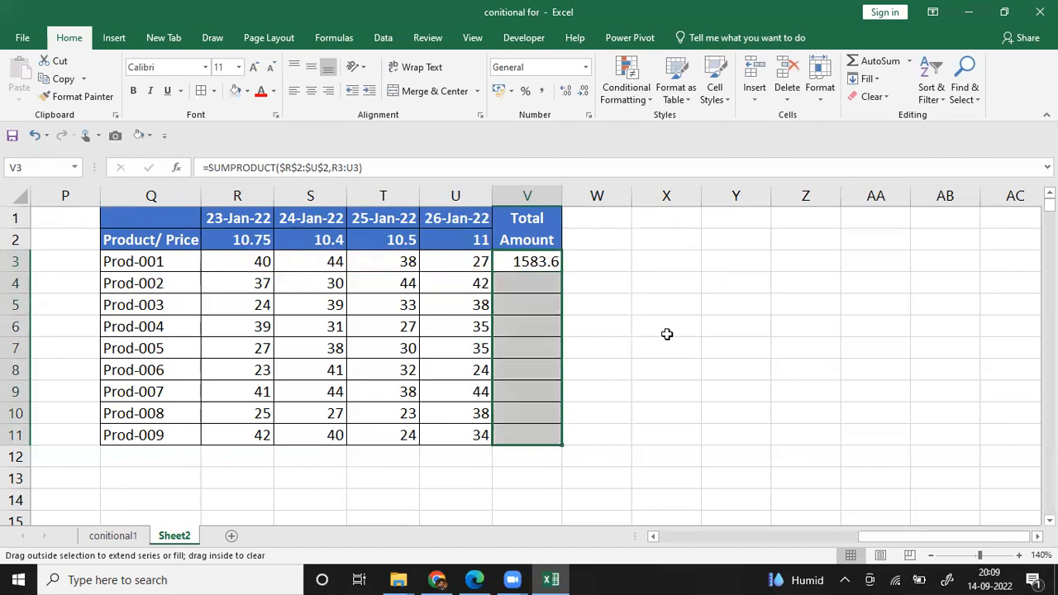
left_click(667, 335)
Step: Inspect the price and quantity ranges used by the Total Amount formulas for Prod-004, Prod-007 and Prod-003
left_click(537, 331)
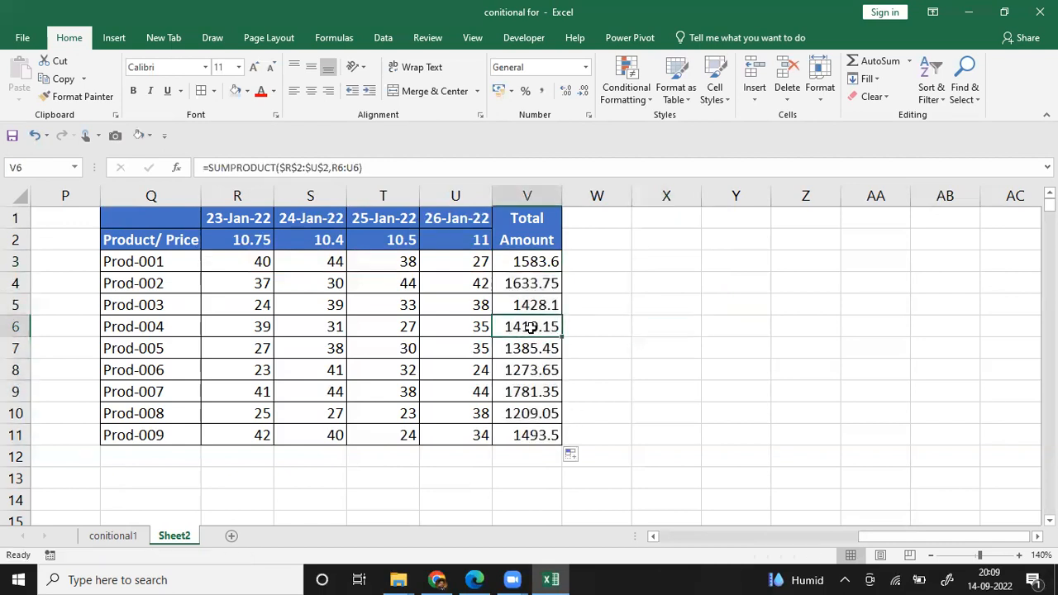
double_click(531, 327)
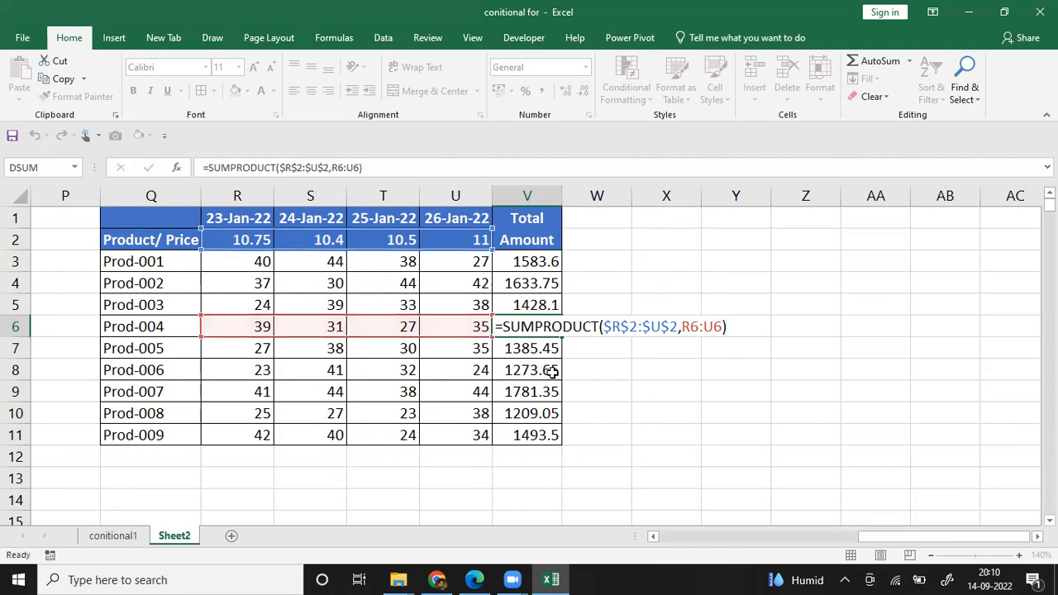
key("Return")
key("Down")
key("Down")
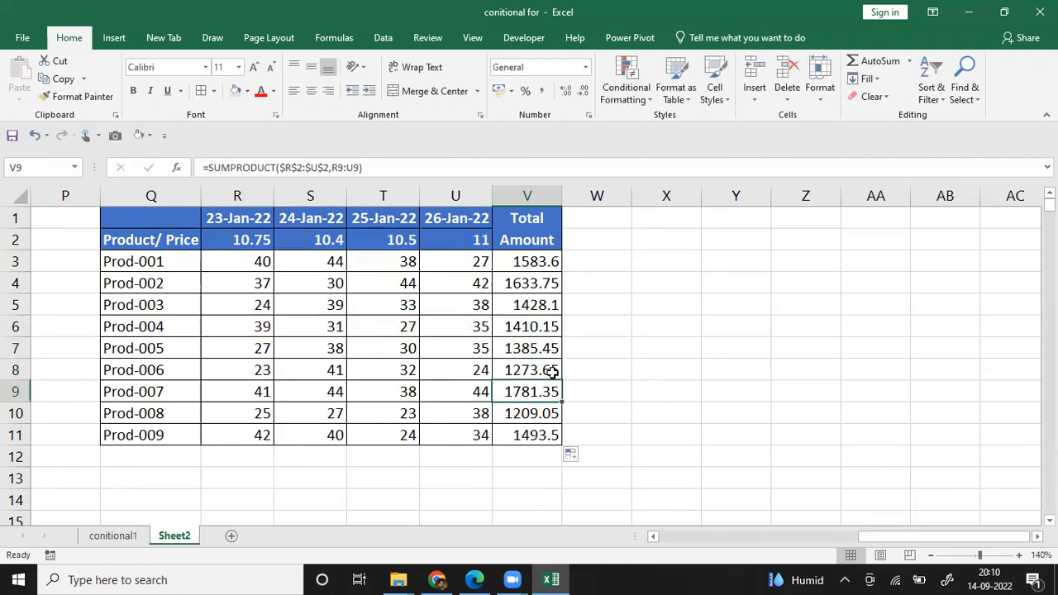
key("F2")
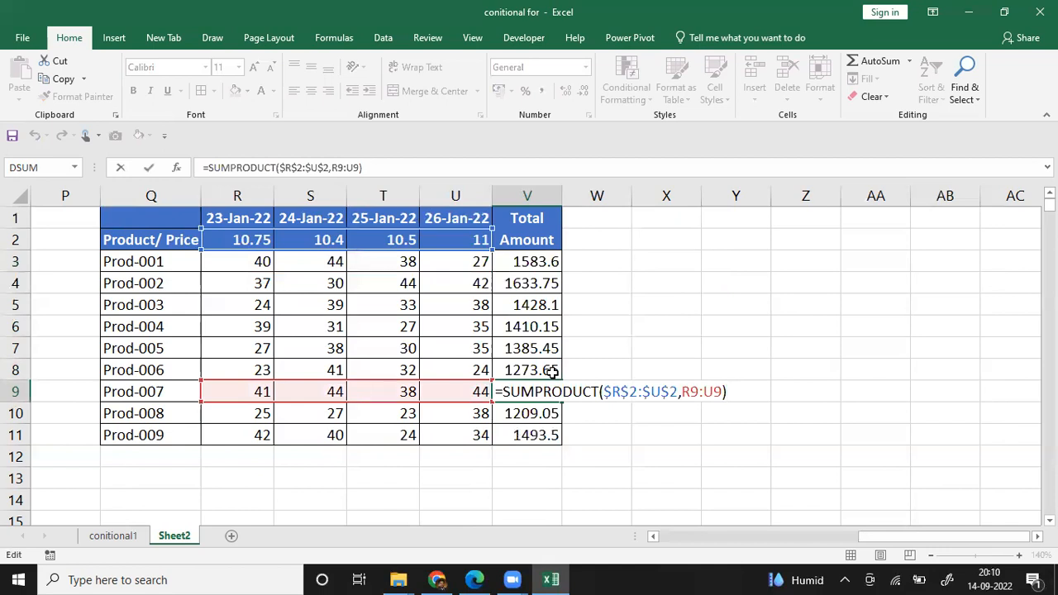
key("Escape")
key("Up")
key("Up")
key("Up")
key("Up")
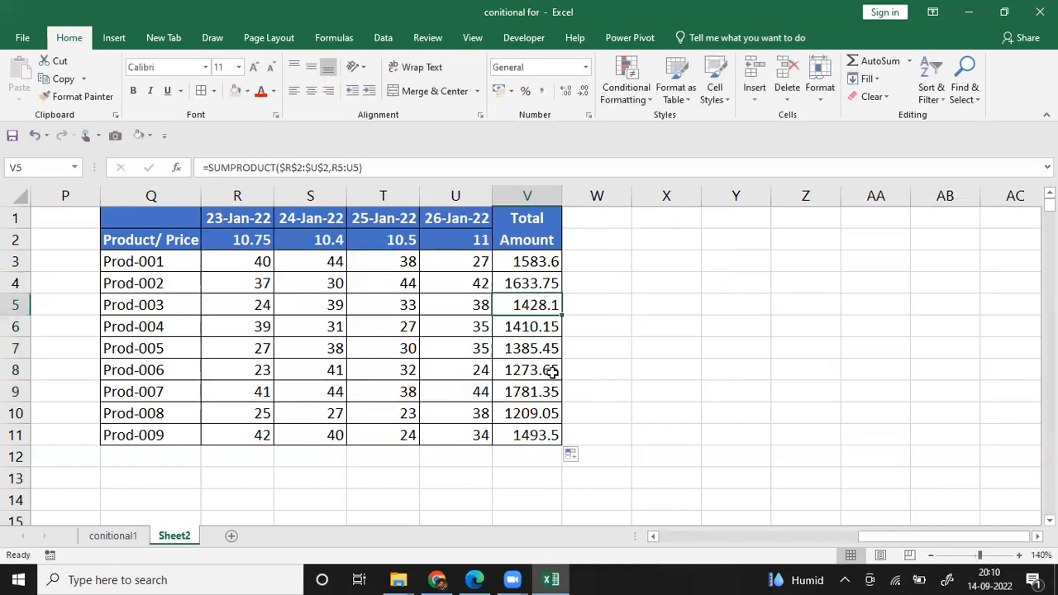
key("F2")
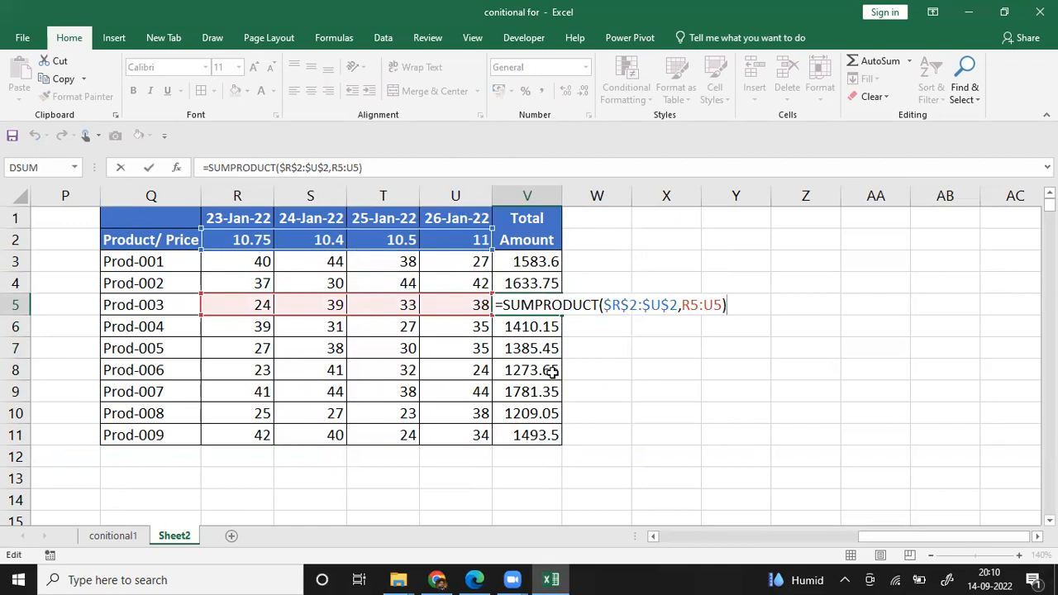
Step: Insert a blank column before the 23-Jan-22 column in the product price table
key("shift+Tab")
key("Right")
key("Left")
key("Left")
key("Left")
key("Left")
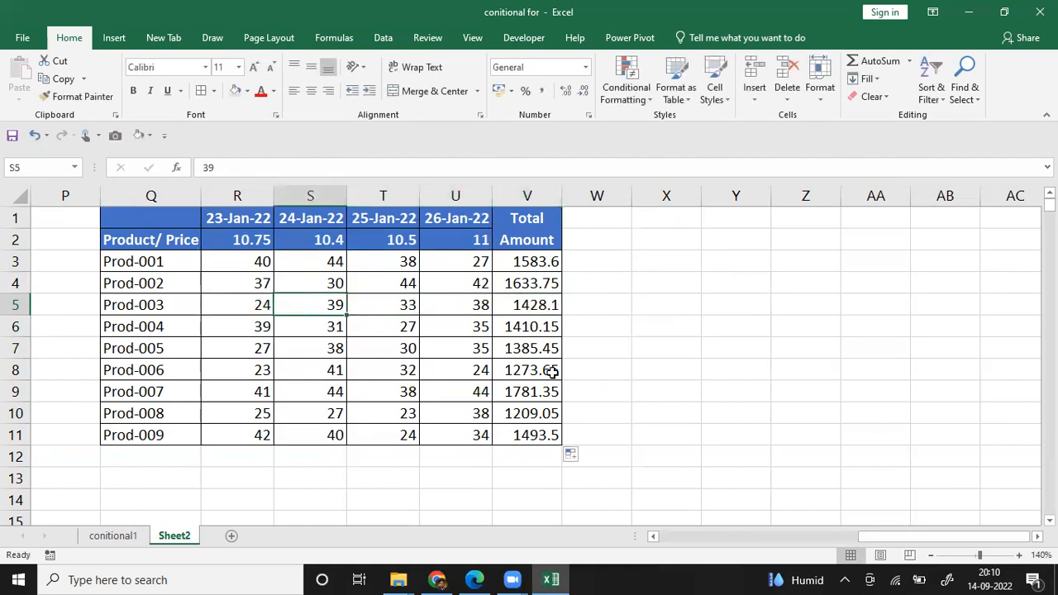
key("alt+h")
key("i")
key("c")
Step: Enter the date 20-Jan-2022 in R1 and the price 10 in R2 of the new column
key("Up")
key("Up")
key("Up")
key("Up")
type("2")
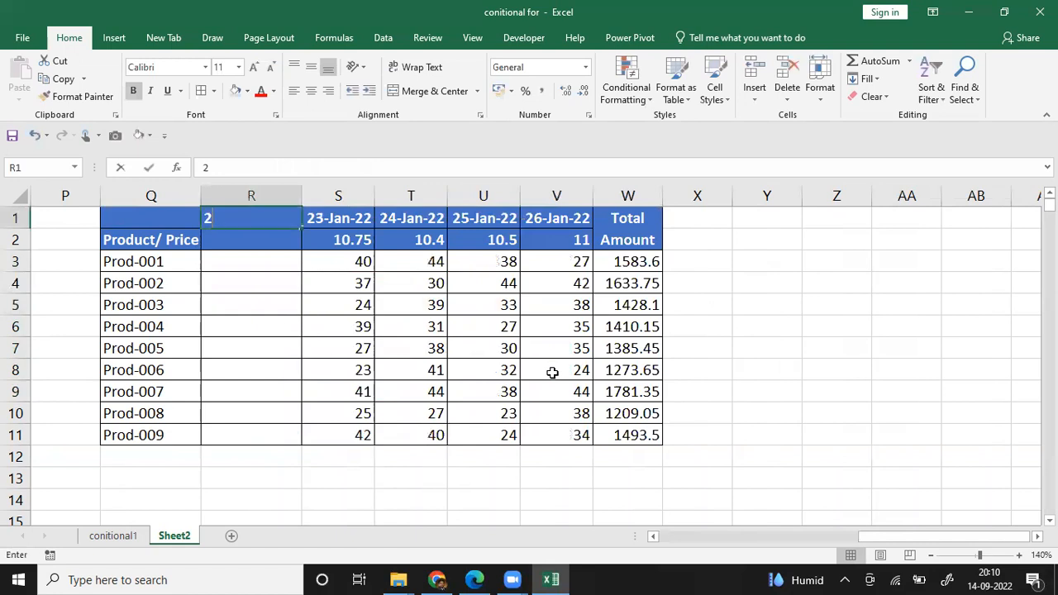
type("0-JAn")
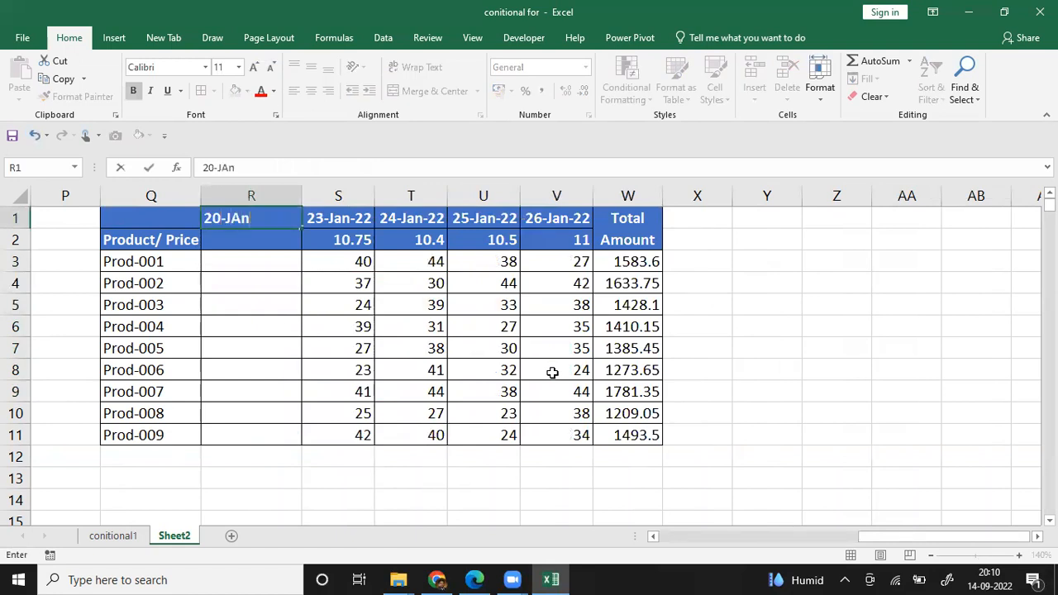
key("BackSpace")
key("BackSpace")
type("an-2022")
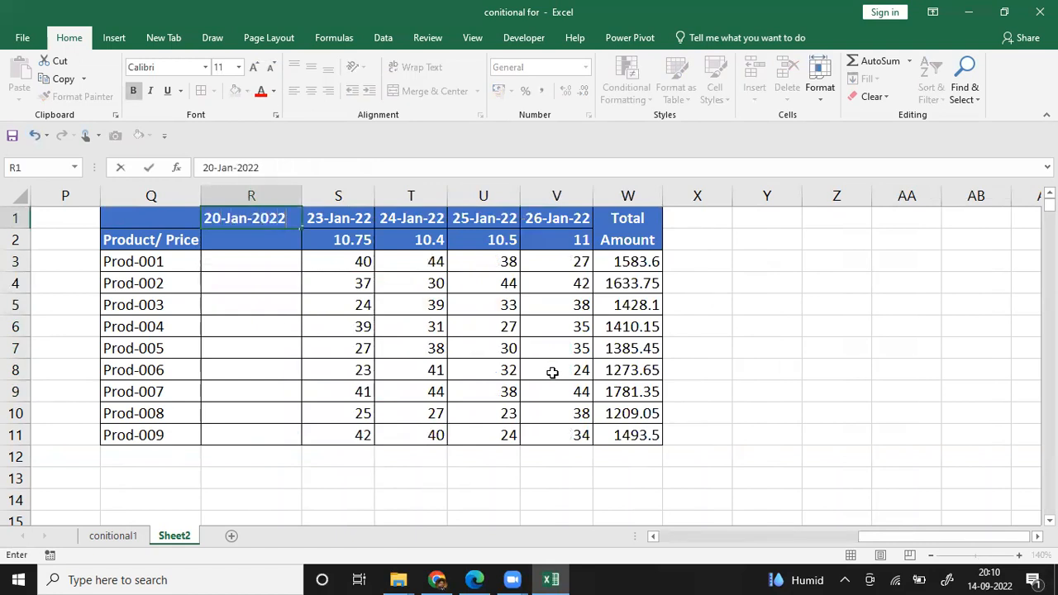
key("Return")
type("10")
key("Return")
Step: Copy the 23-Jan-22 quantities from S3:S11 into R3:R11 under 20-Jan-22
key("Right")
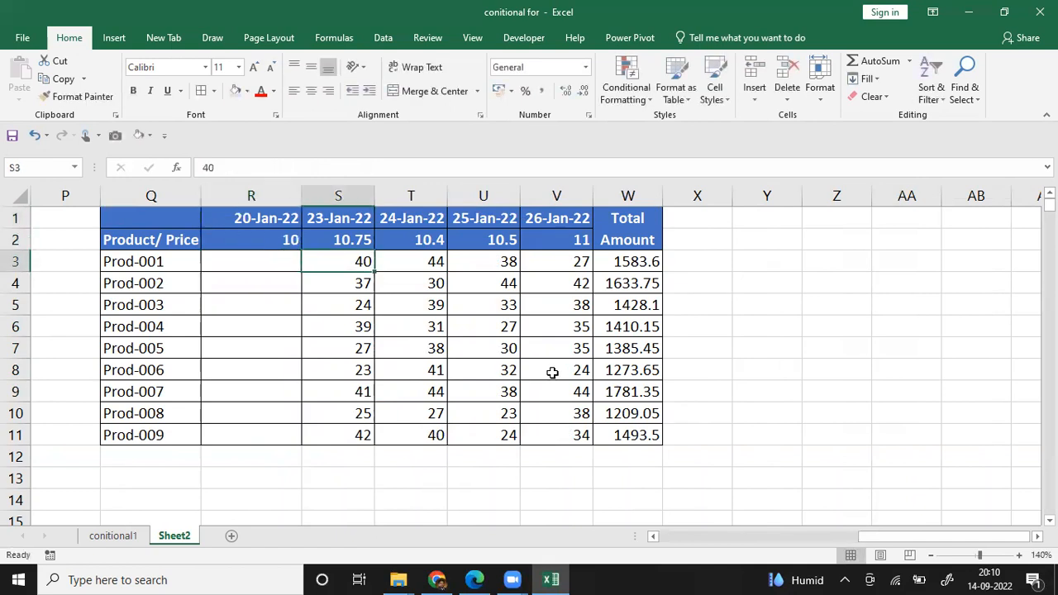
key("shift+Down")
key("shift+Down")
key("shift+Down")
key("shift+Down")
key("shift+Down")
key("shift+Down")
key("shift+Down")
key("shift+Down")
key("ctrl+c")
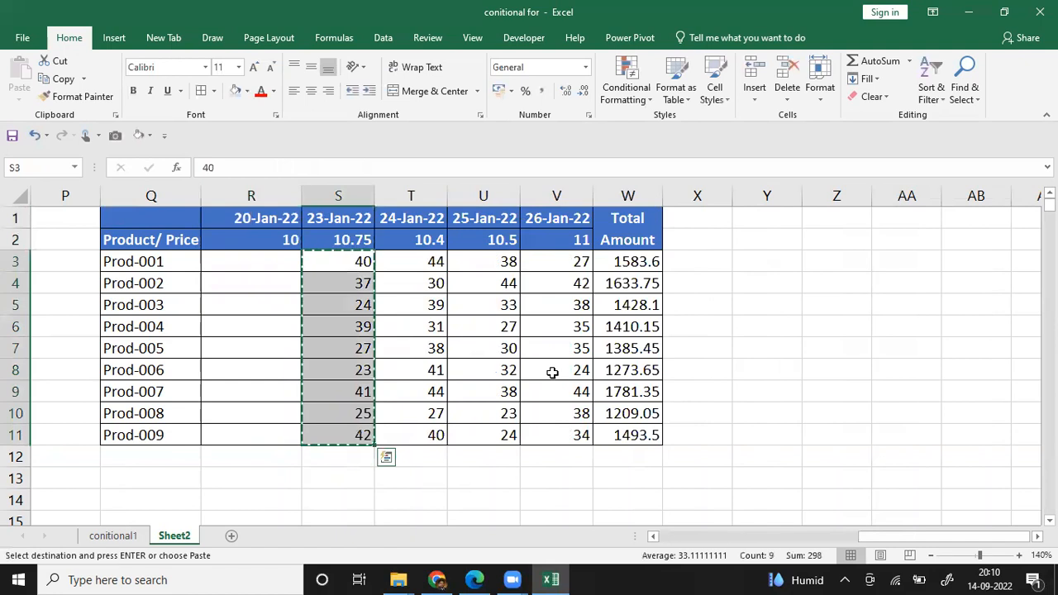
key("Left")
key("Left")
key("Right")
key("Return")
Step: Extend the Prod-001 Total Amount formula in W3 to =SUMPRODUCT($R$2:$V$2,R3:V3) so it includes the new column
key("Right")
key("Right")
key("Right")
key("Right")
key("Right")
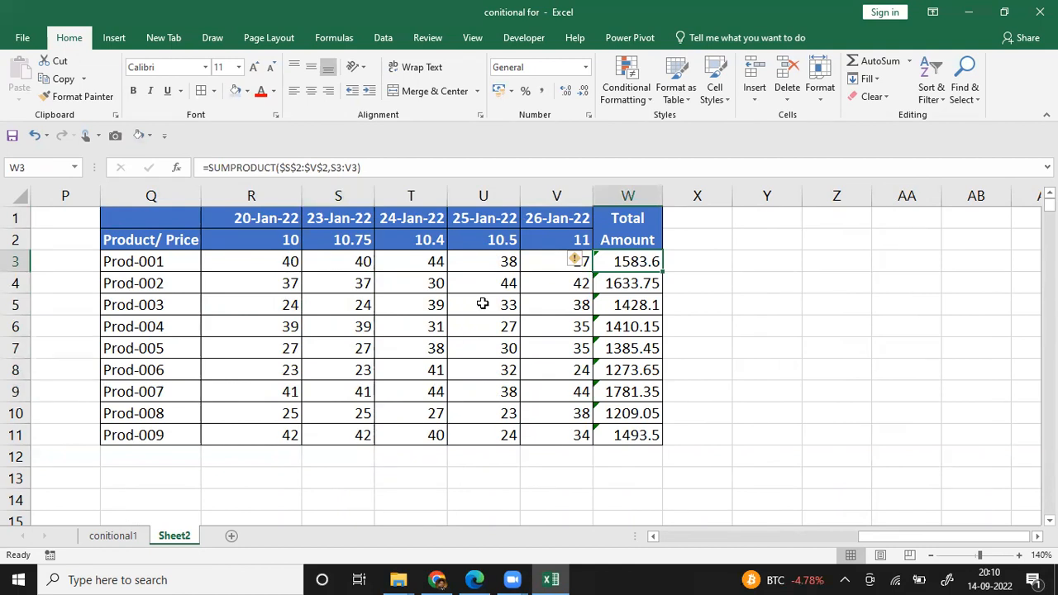
key("F2")
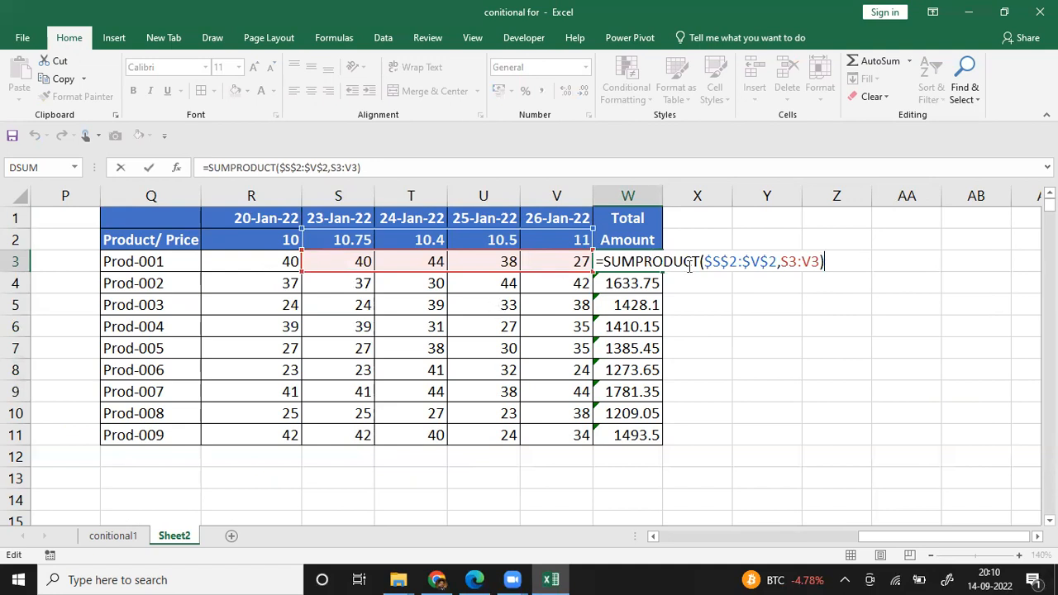
left_click(718, 263)
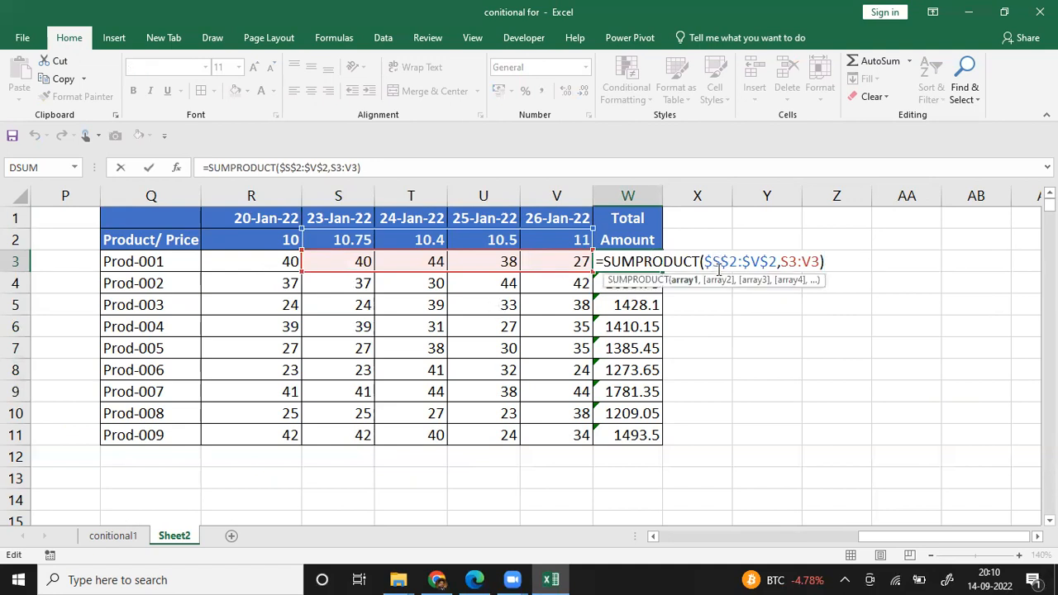
type("R")
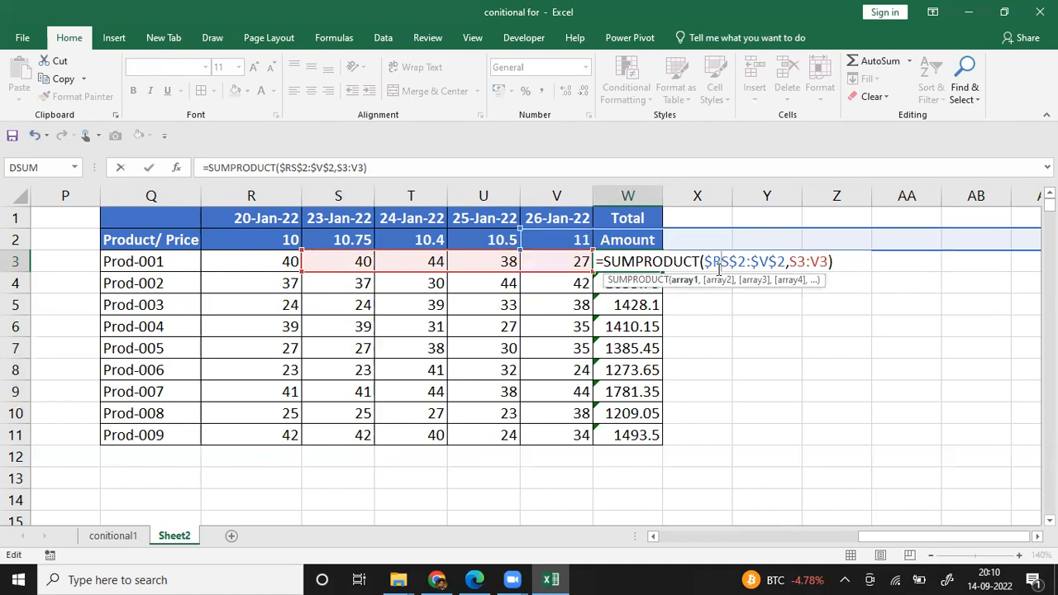
key("Delete")
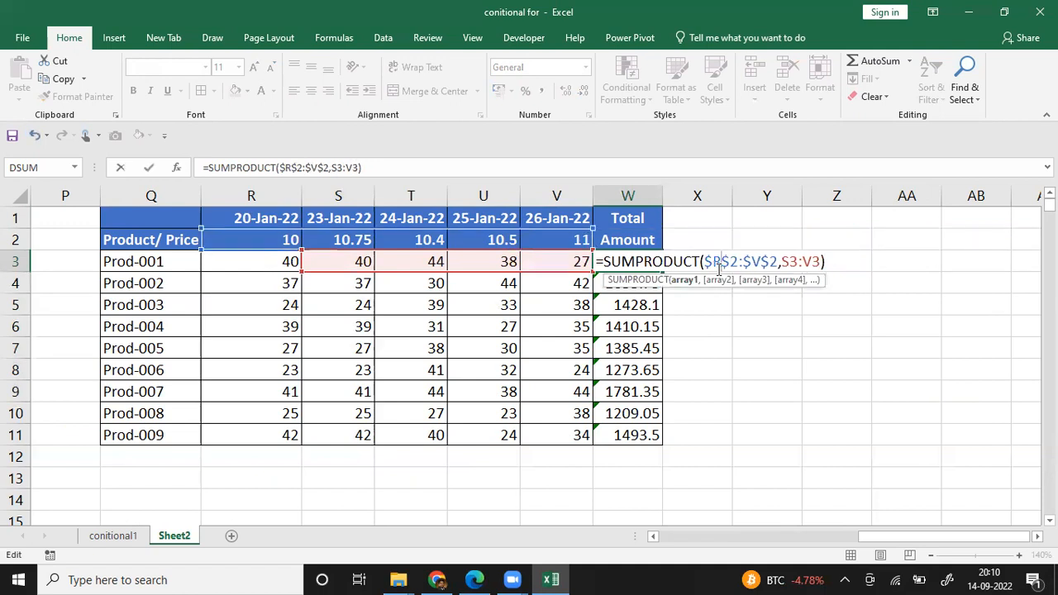
left_click(788, 263)
type("R")
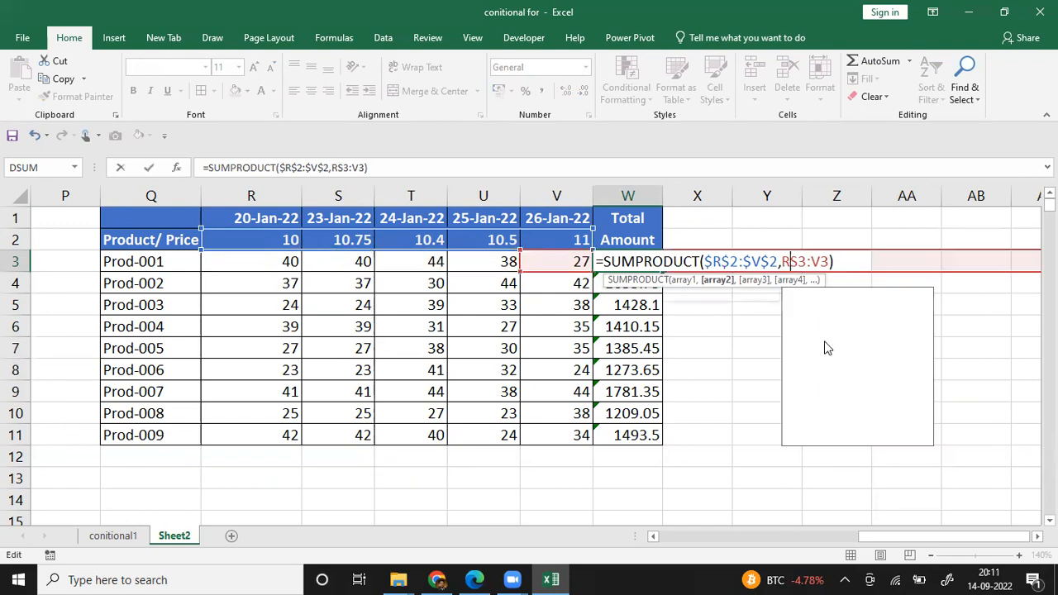
key("Delete")
key("Return")
key("Up")
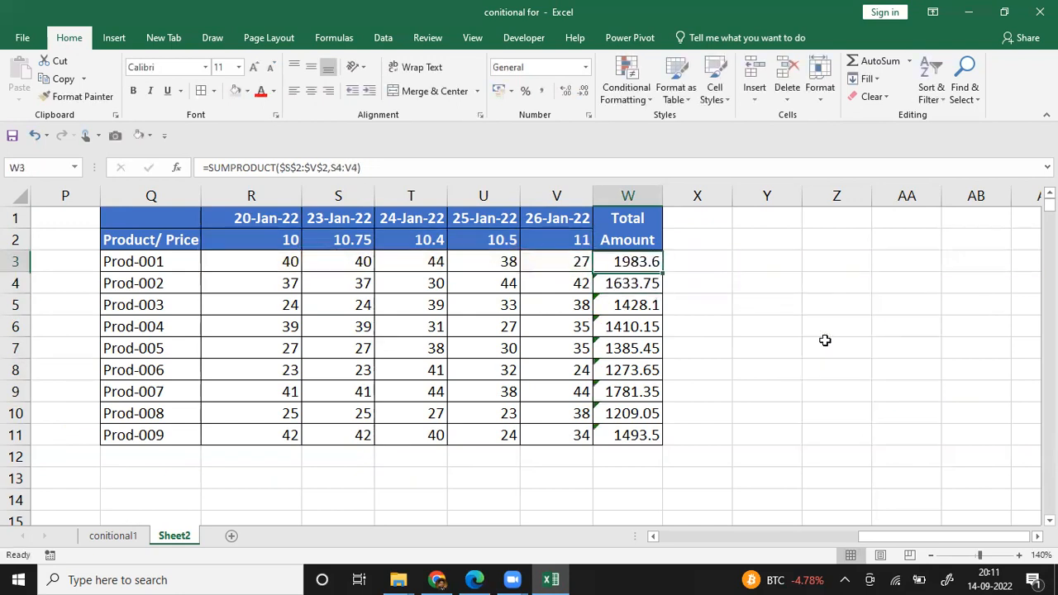
Step: Check the ranges in the W3 formula and fill it down through W11
key("F2")
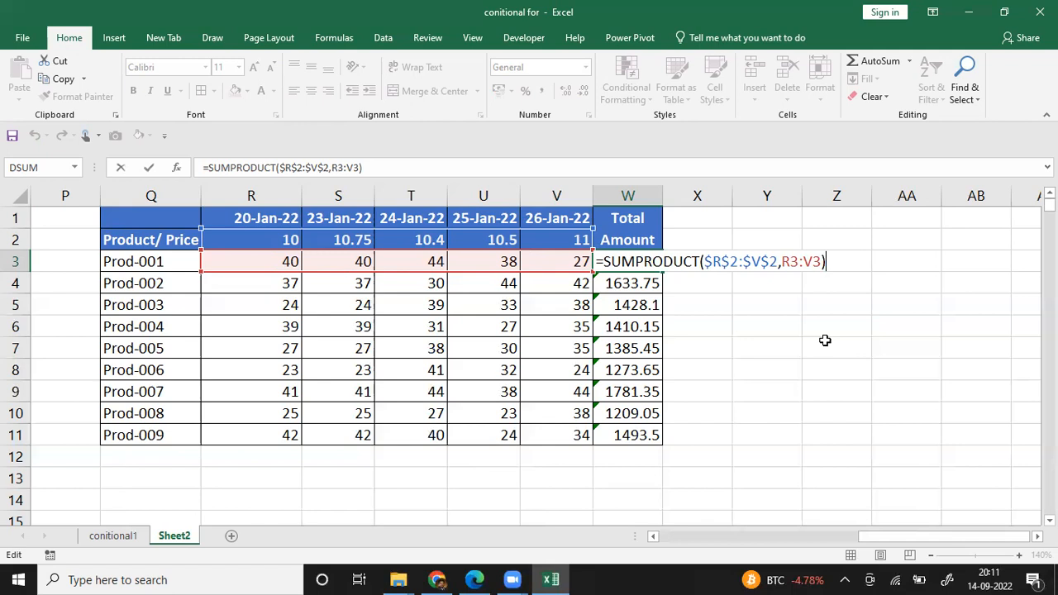
key("Return")
key("Up")
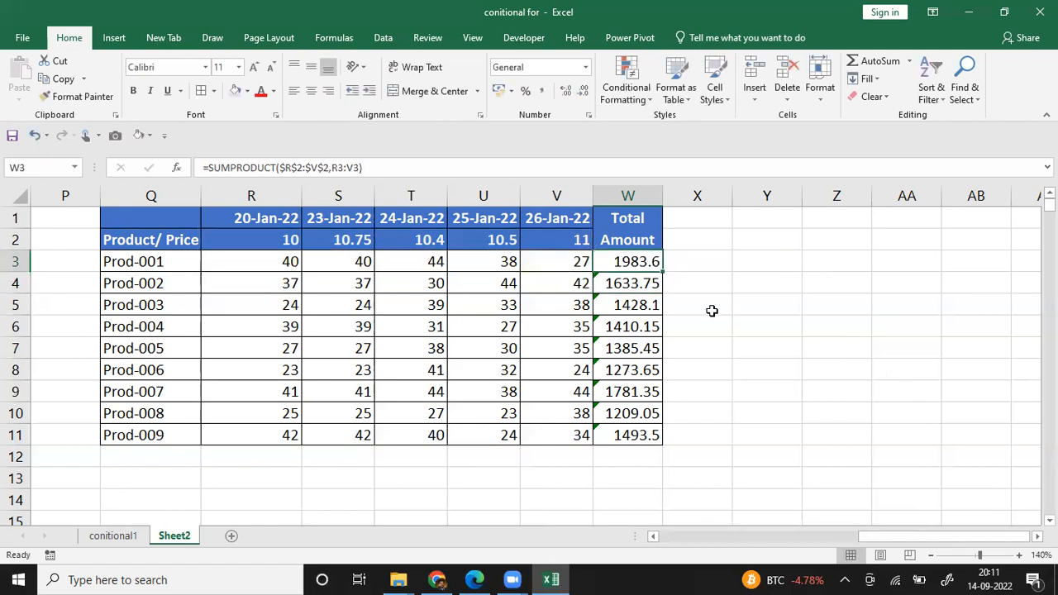
double_click(661, 273)
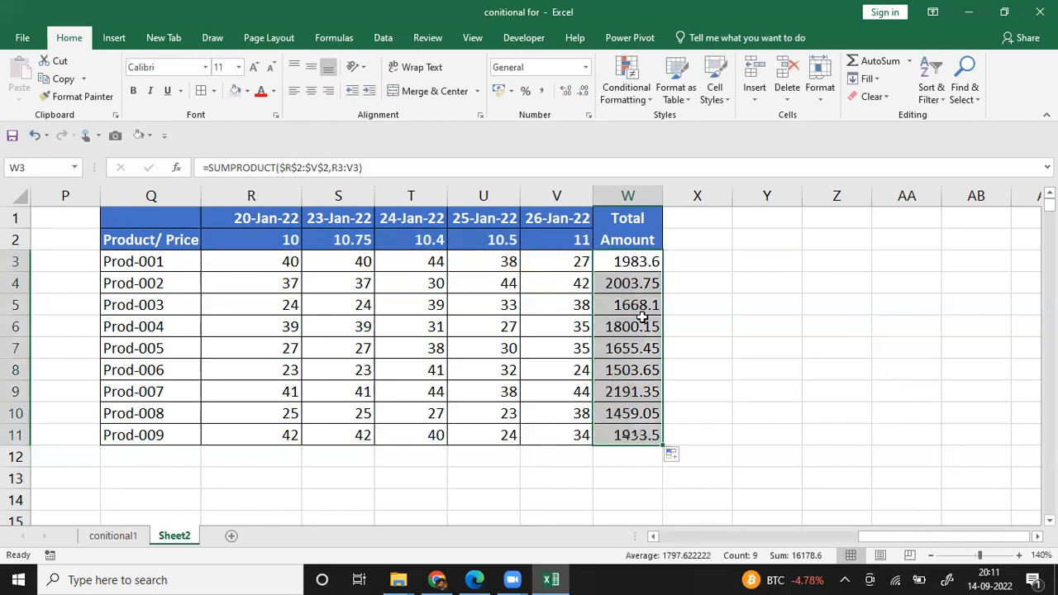
Step: Examine the price and quantity ranges used by the Total Amount formula for Prod-004
left_click(640, 324)
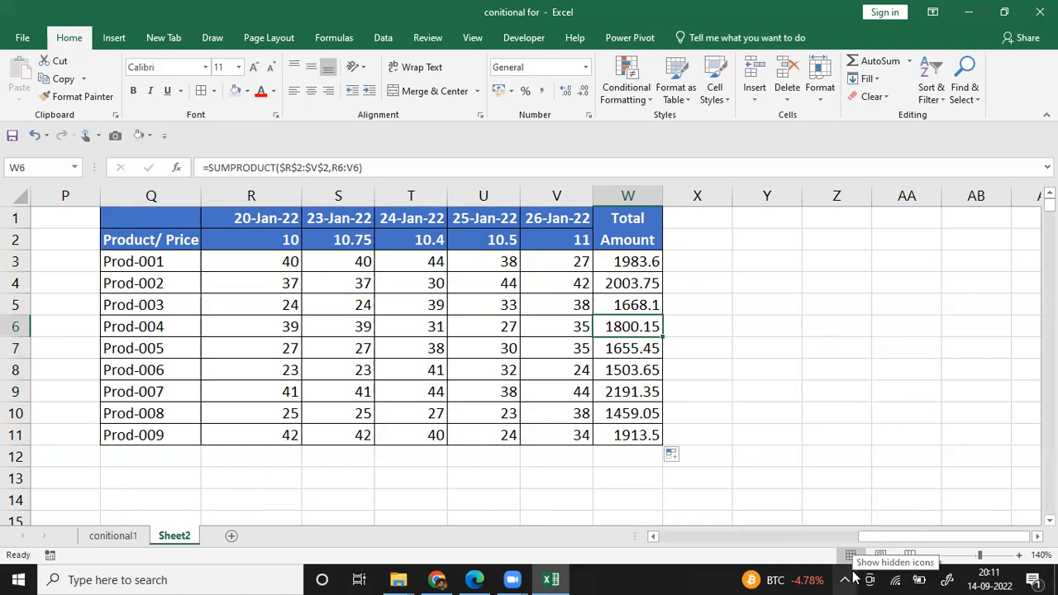
key("F2")
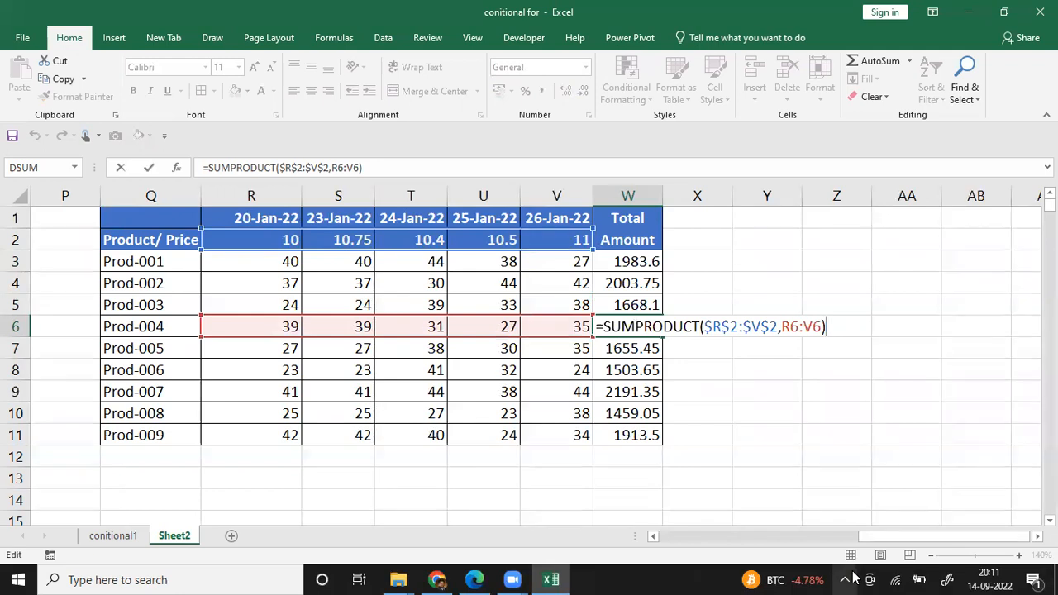
key("Return")
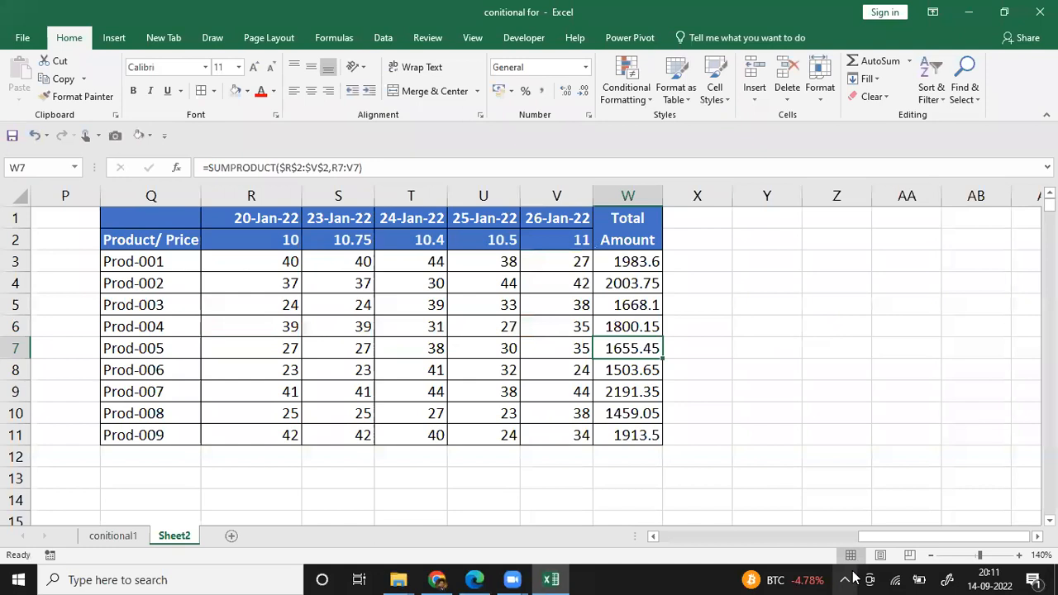
Step: Clear the Total Amount formulas in W4:W11, keeping only the Prod-001 formula in W3
key("Left")
key("Left")
key("Left")
key("Left")
key("Left")
key("Left")
key("Left")
key("Left")
key("Left")
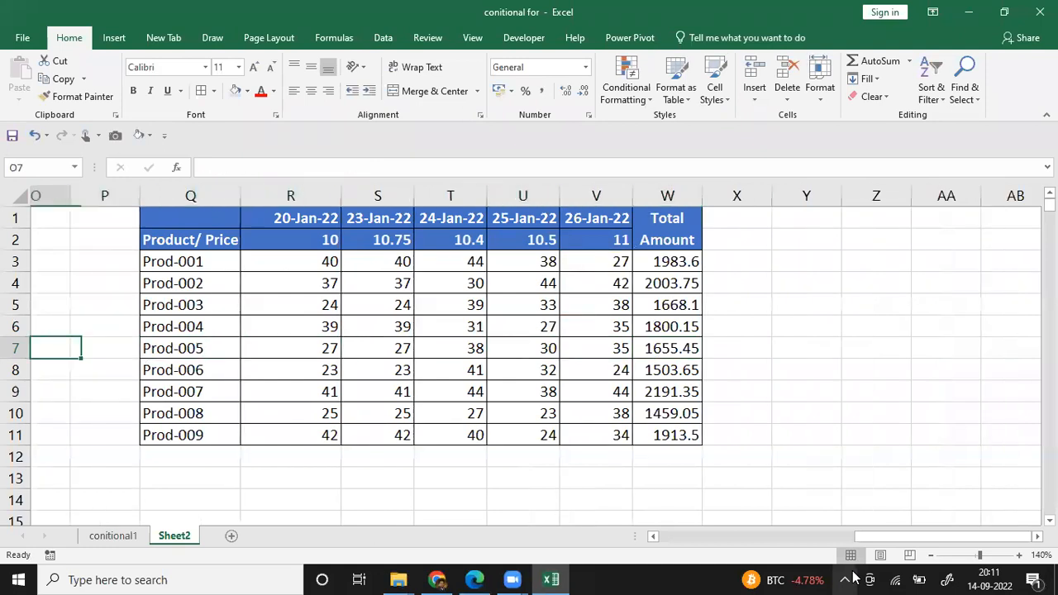
key("Right")
key("Right")
key("Right")
key("Right")
key("Right")
key("Right")
key("Right")
key("Right")
key("Right")
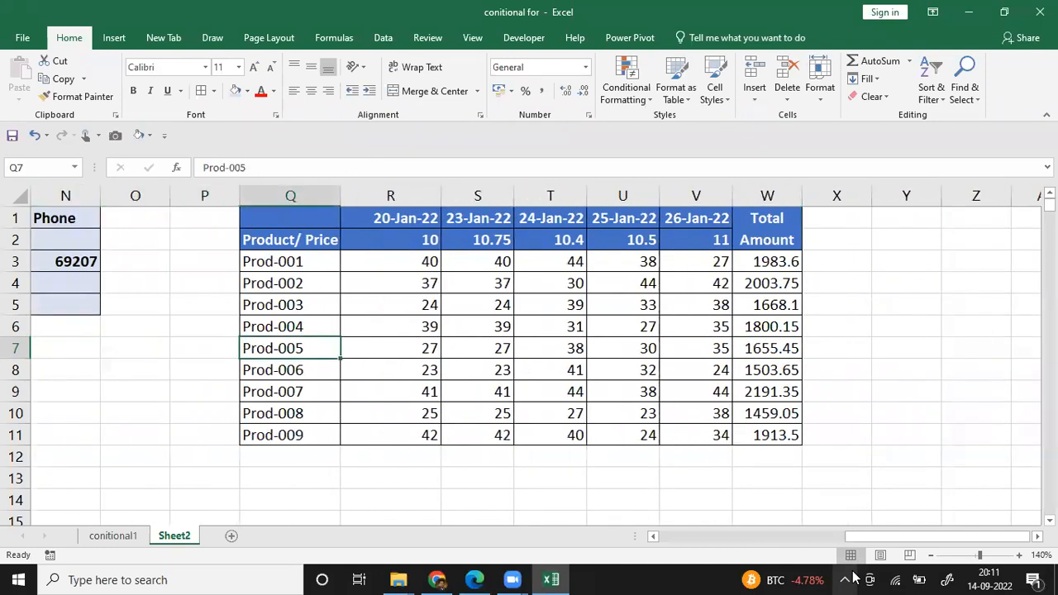
key("Up")
key("Up")
key("Up")
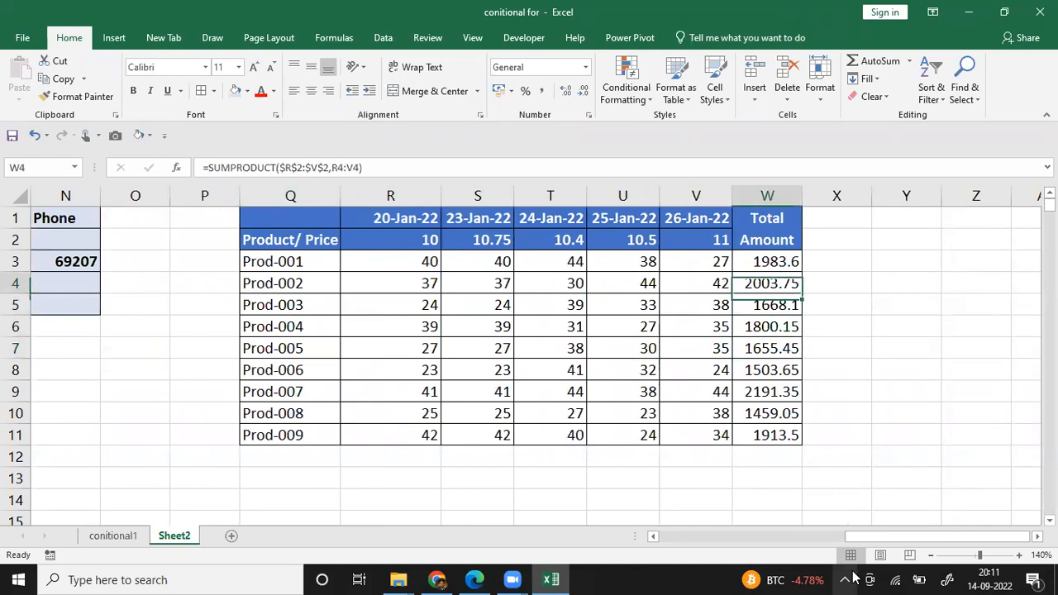
key("ctrl+shift+Down")
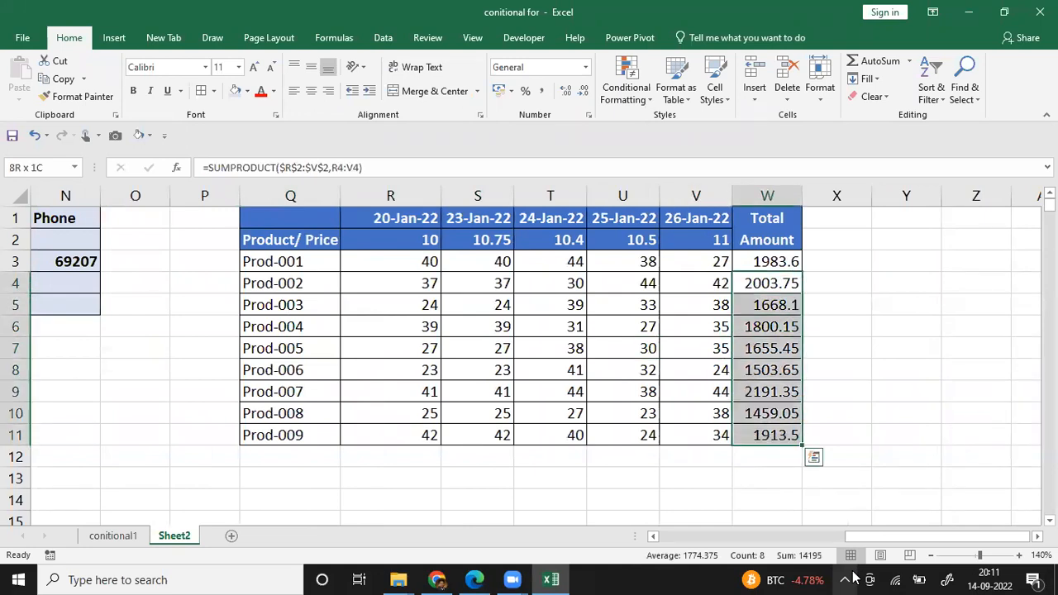
key("Delete")
Step: Review the price and quantity ranges referenced by the SUMPRODUCT formula in W3
key("Up")
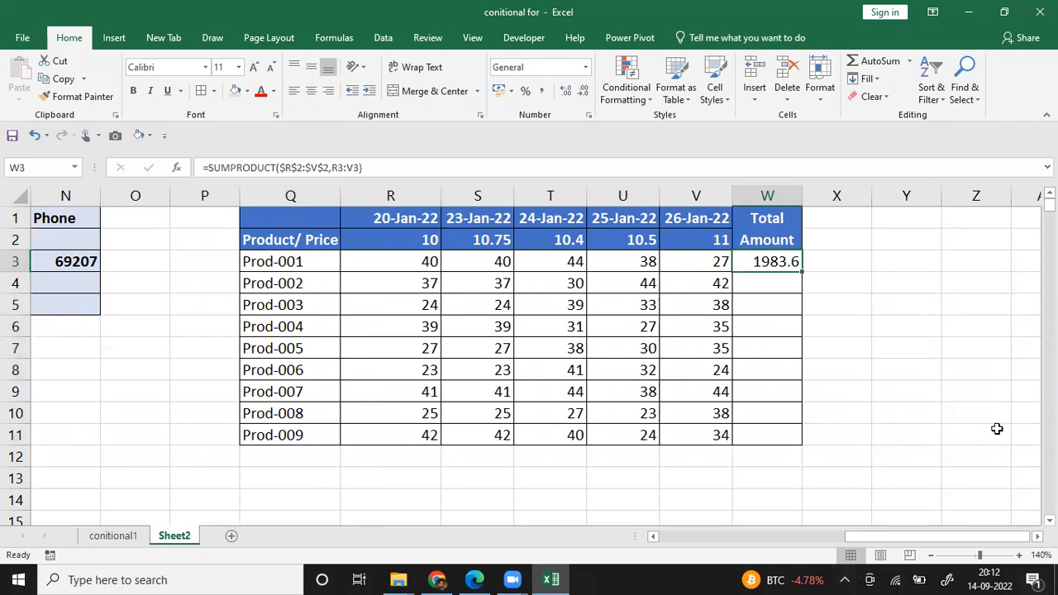
key("F2")
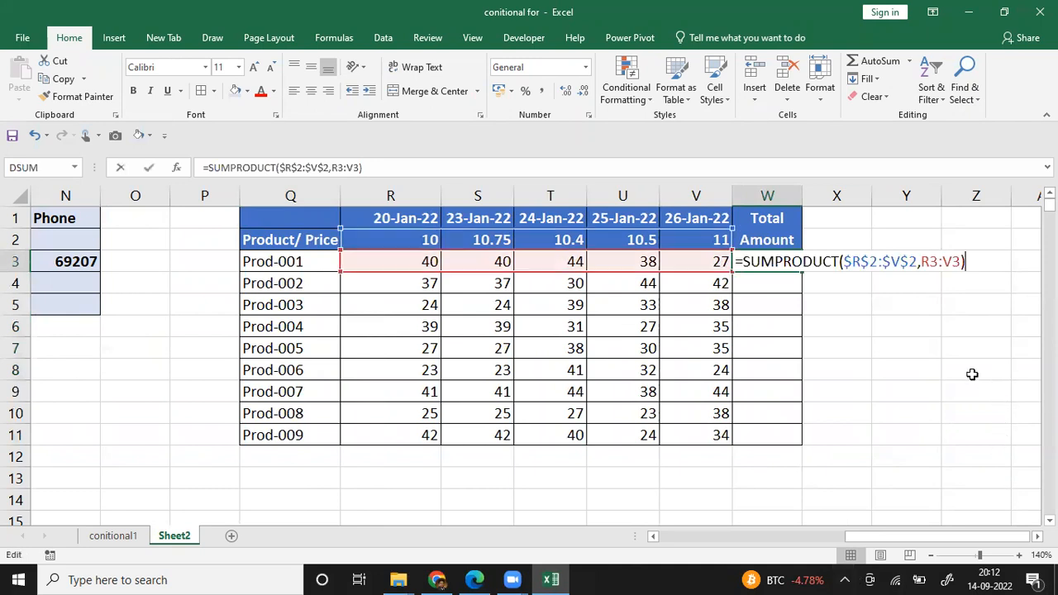
key("Return")
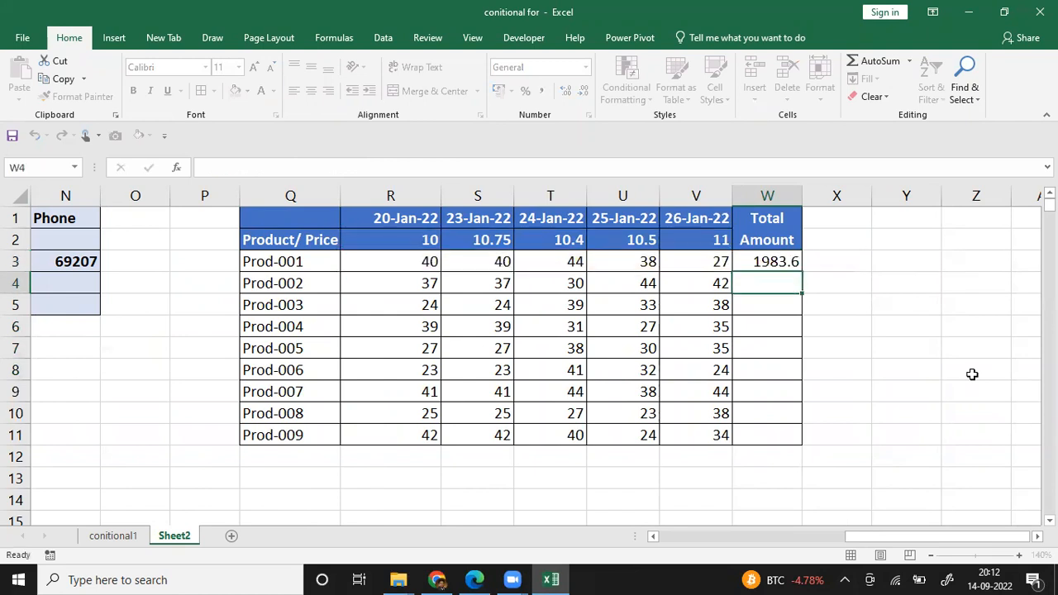
Step: Enter the note Autofill in cell Y2 beside the product table
key("Right")
key("Up")
key("Up")
key("Right")
type("A")
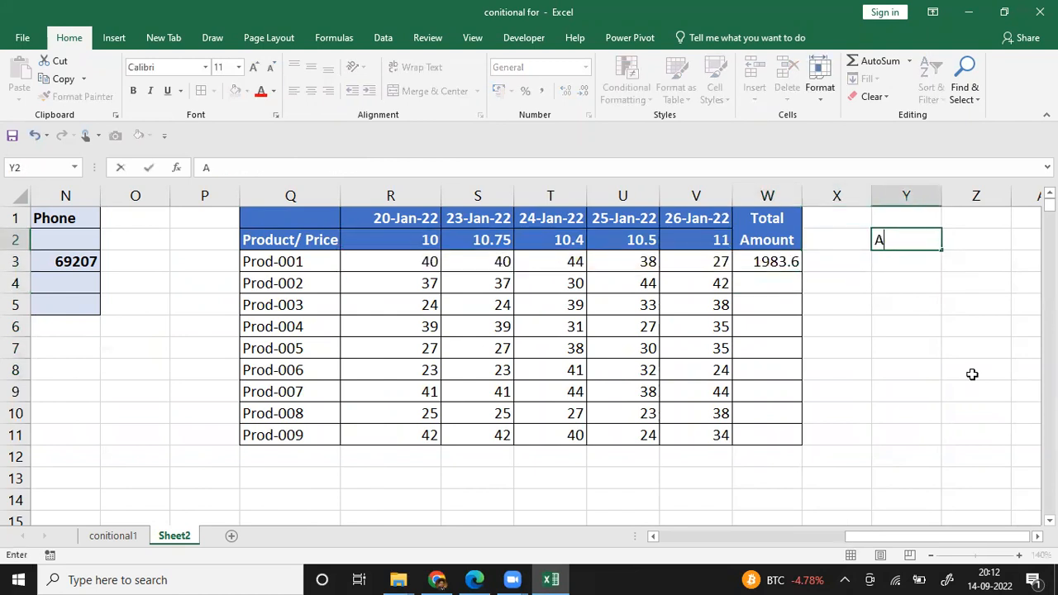
type("utofill")
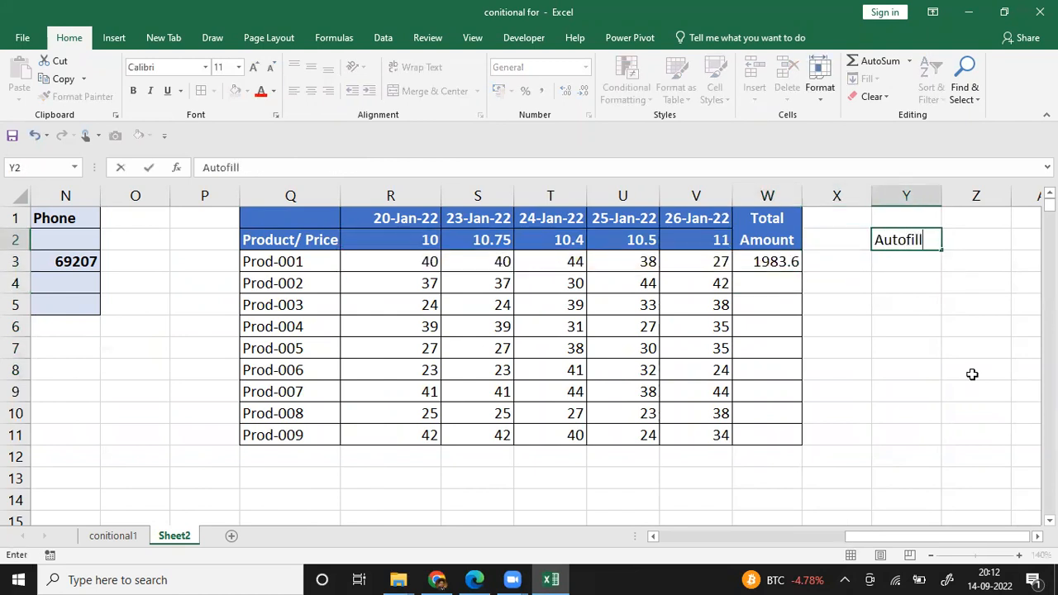
key("Return")
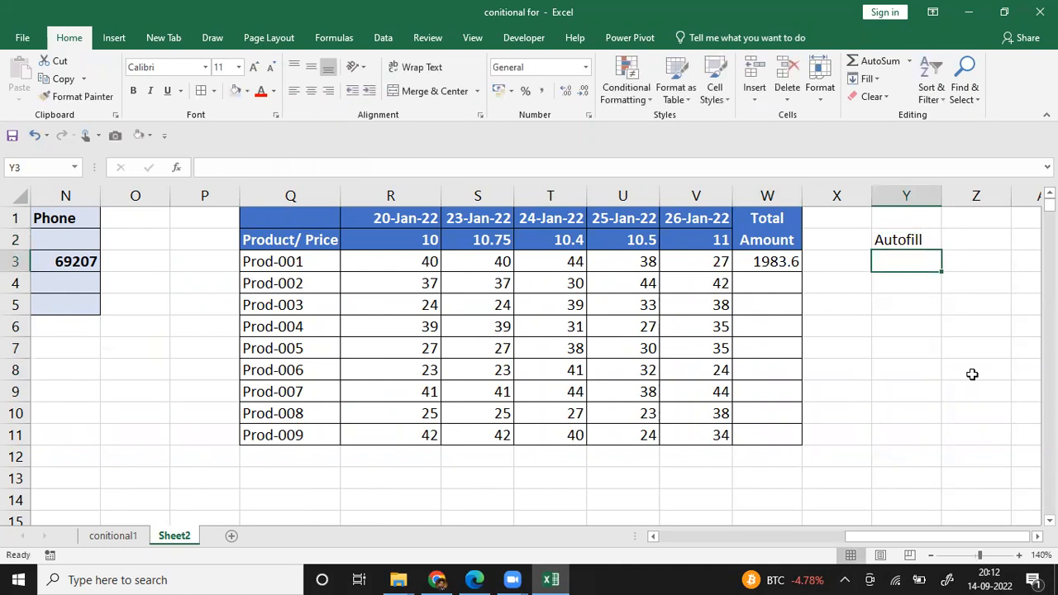
Step: Autofill the W3 SUMPRODUCT formula down to W11 for Prod-002 through Prod-009
key("Left")
key("Left")
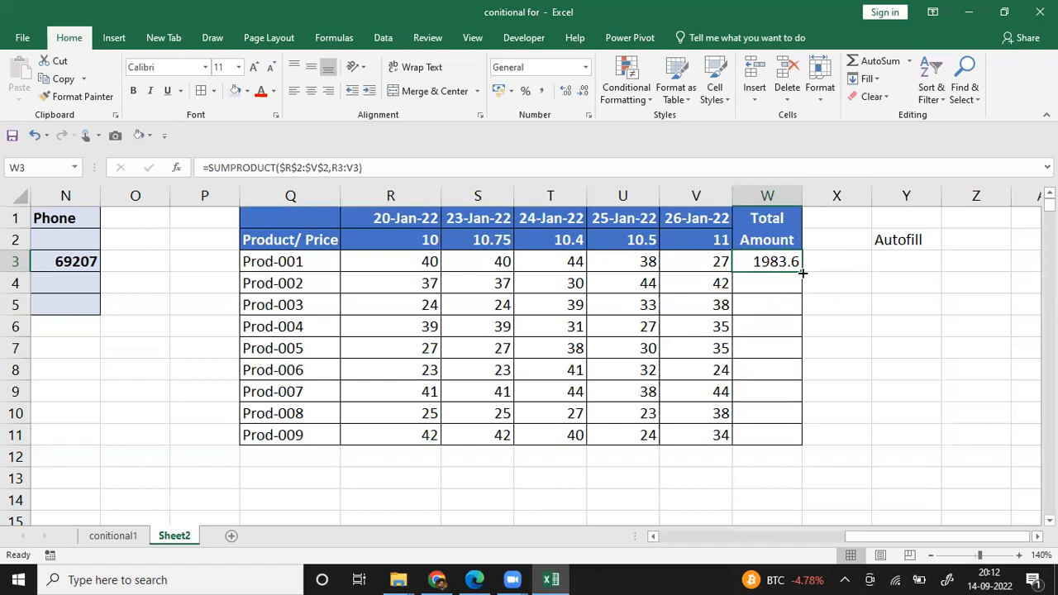
left_click_drag(802, 273, 800, 444)
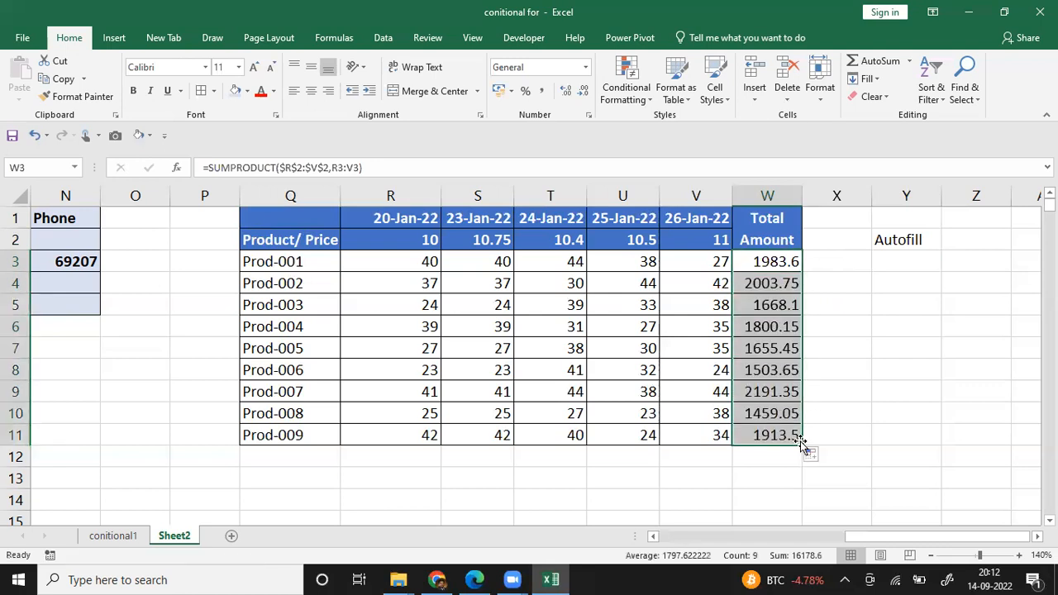
left_click(839, 410)
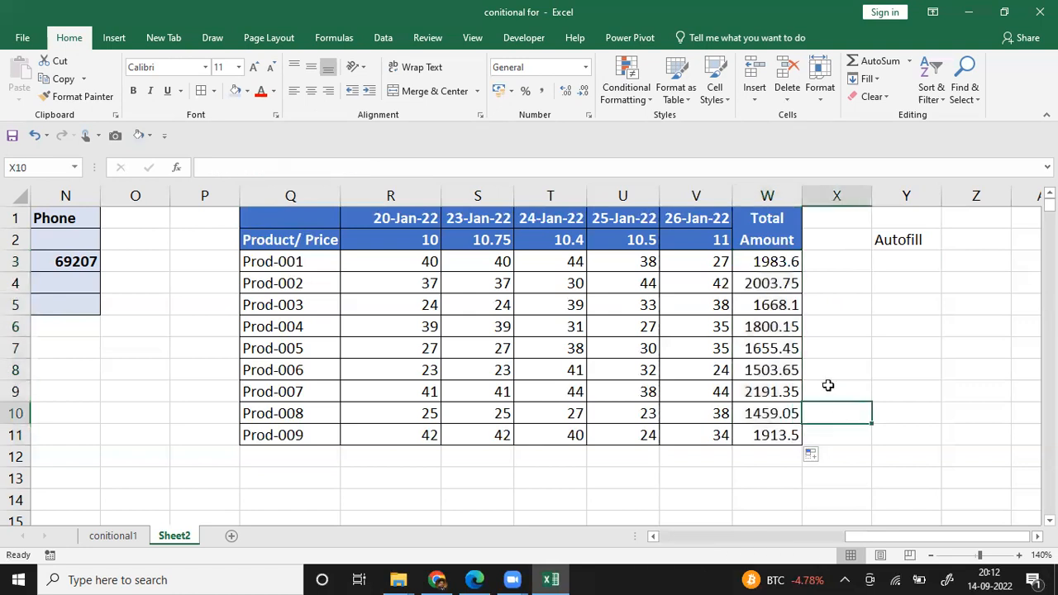
Step: Clear the autofilled totals for Prod-002 through Prod-009 and reselect the Prod-001 total
left_click(777, 283)
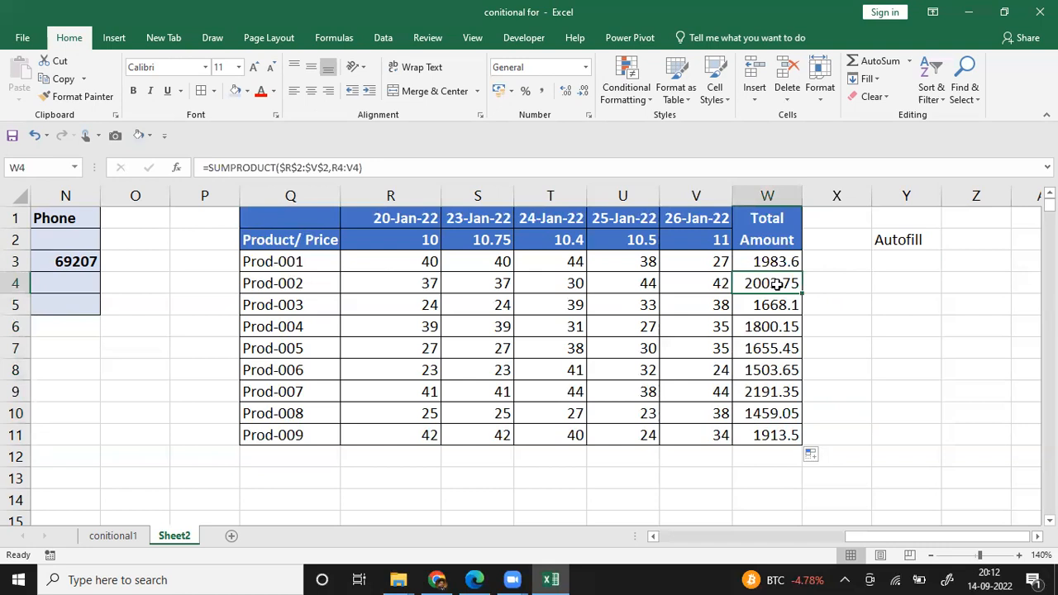
key("ctrl+shift+Down")
key("Delete")
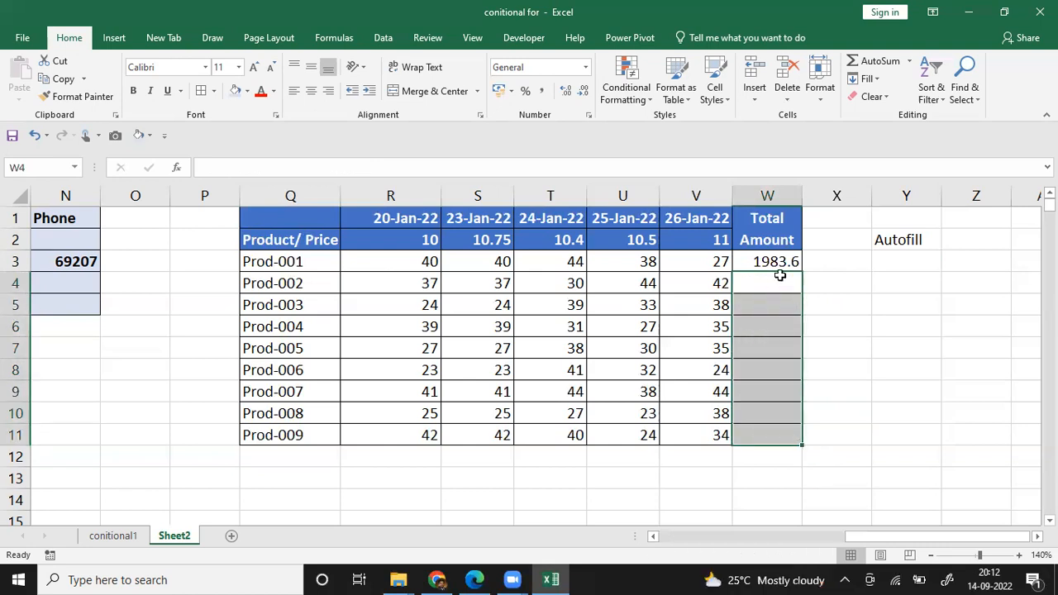
left_click(782, 262)
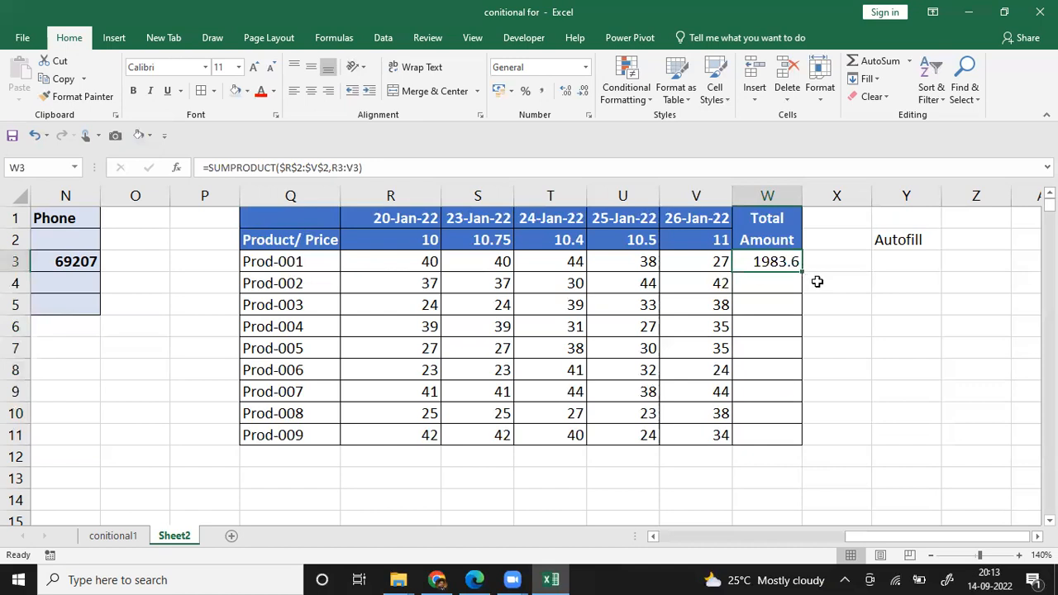
Step: Autofill the Prod-001 SUMPRODUCT total from W3 down to W11 again
left_click_drag(802, 272, 806, 440)
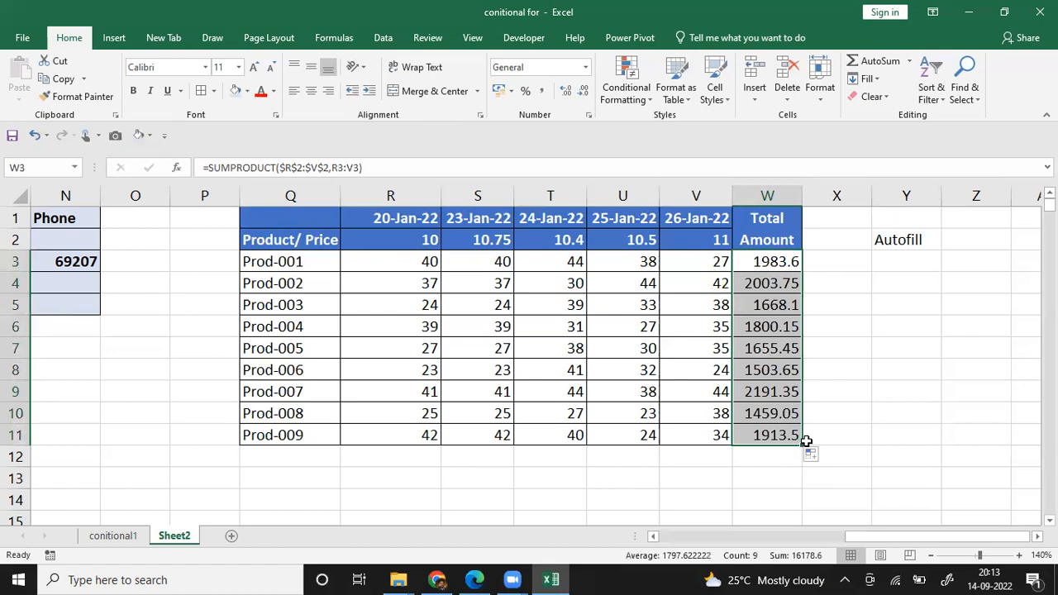
left_click(893, 286)
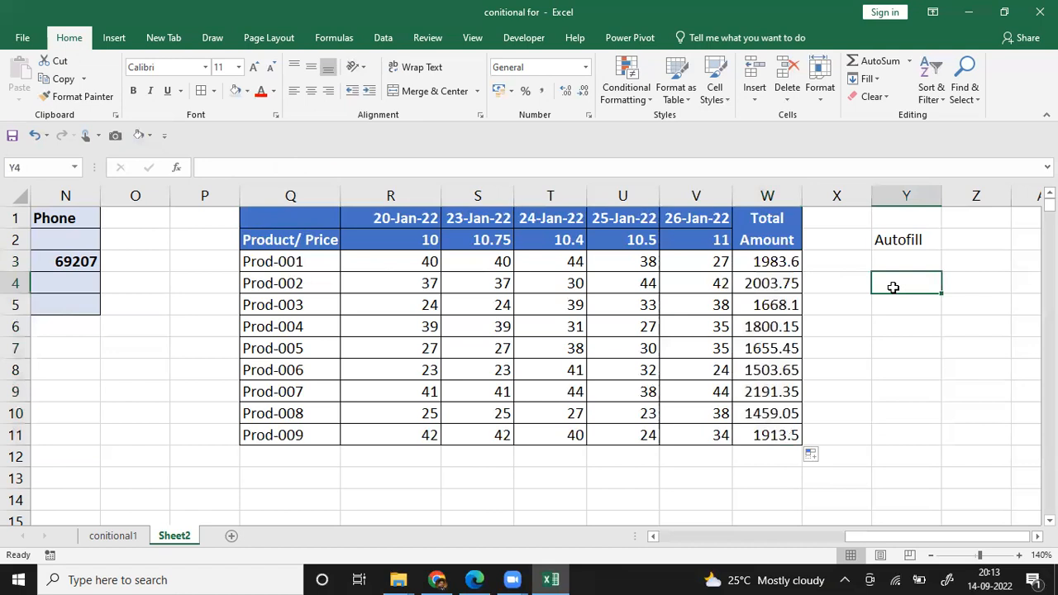
Step: Clear the product names in Q4:Q11 and autofill them again from Prod-001 down to Prod-009
key("Left")
key("Left")
key("Left")
key("Left")
key("Left")
key("Left")
key("Left")
key("Left")
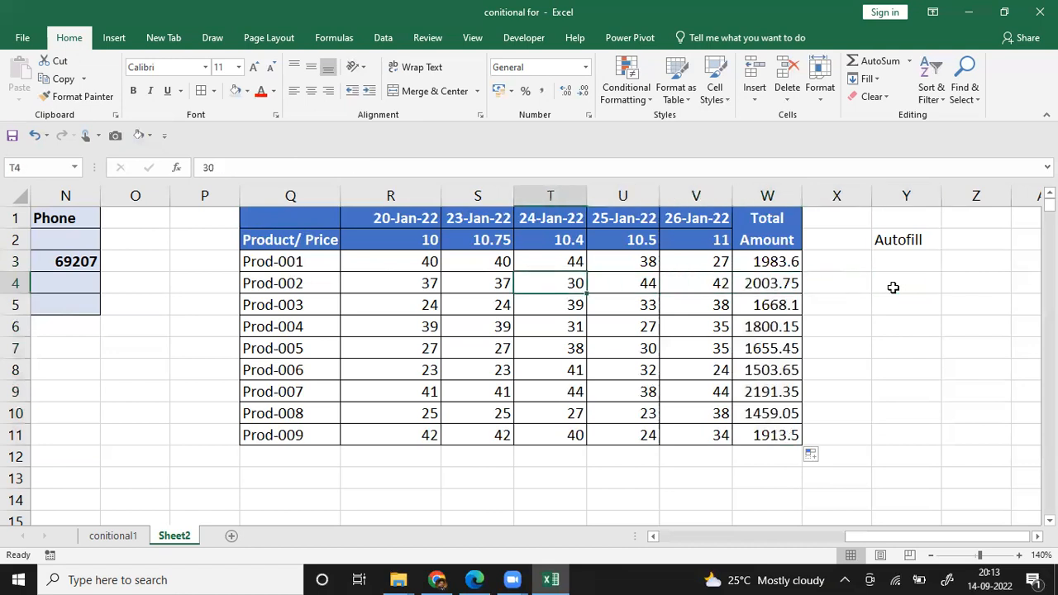
key("ctrl+shift+Down")
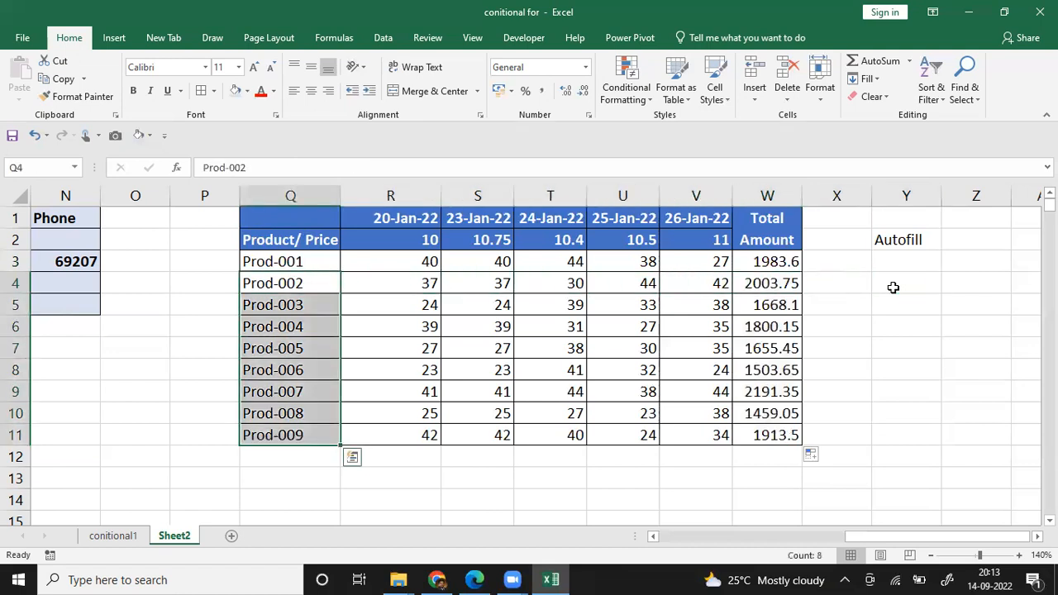
key("Delete")
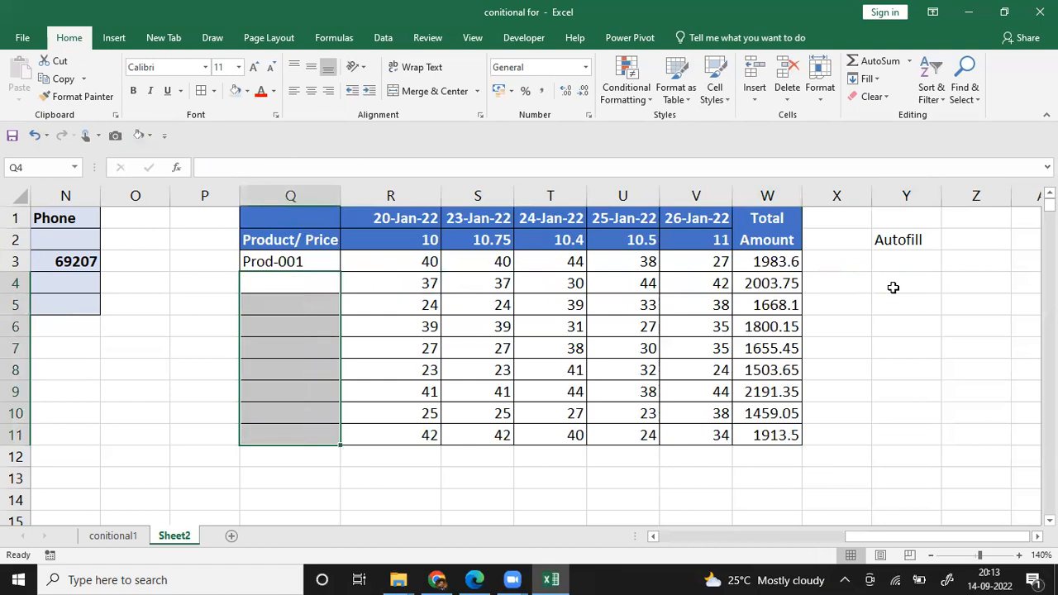
key("Up")
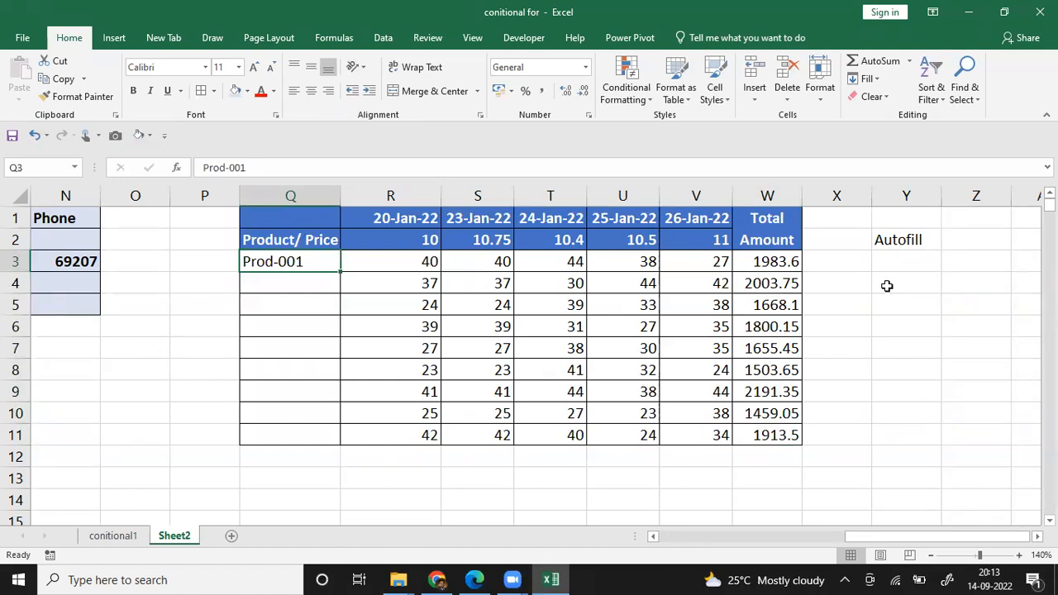
left_click_drag(339, 275, 343, 446)
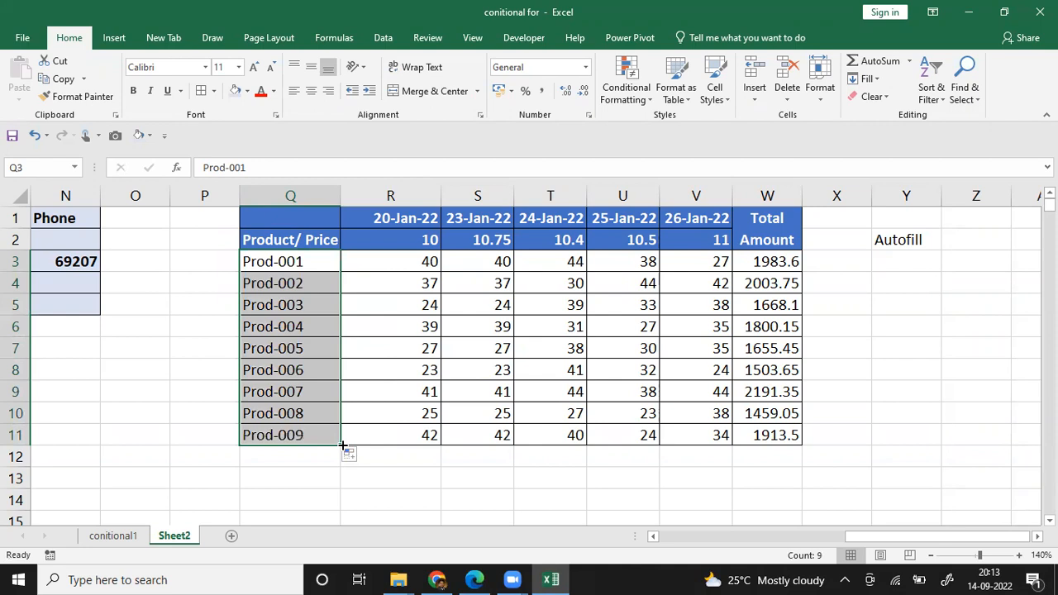
Step: Enter the date 26-Feb-2000 in Y3 below the Autofill note
left_click(893, 267)
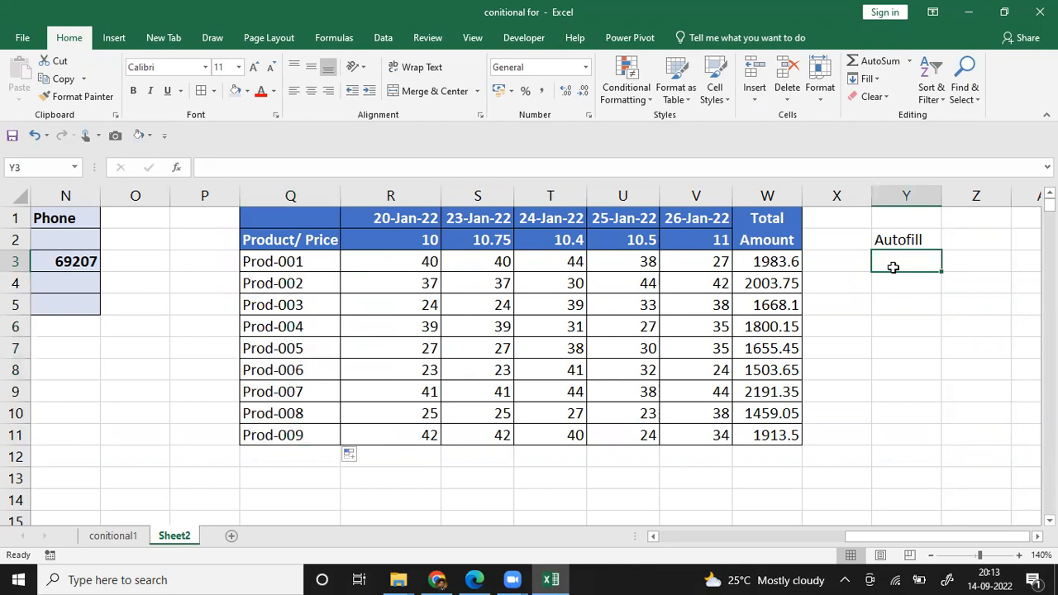
type("2")
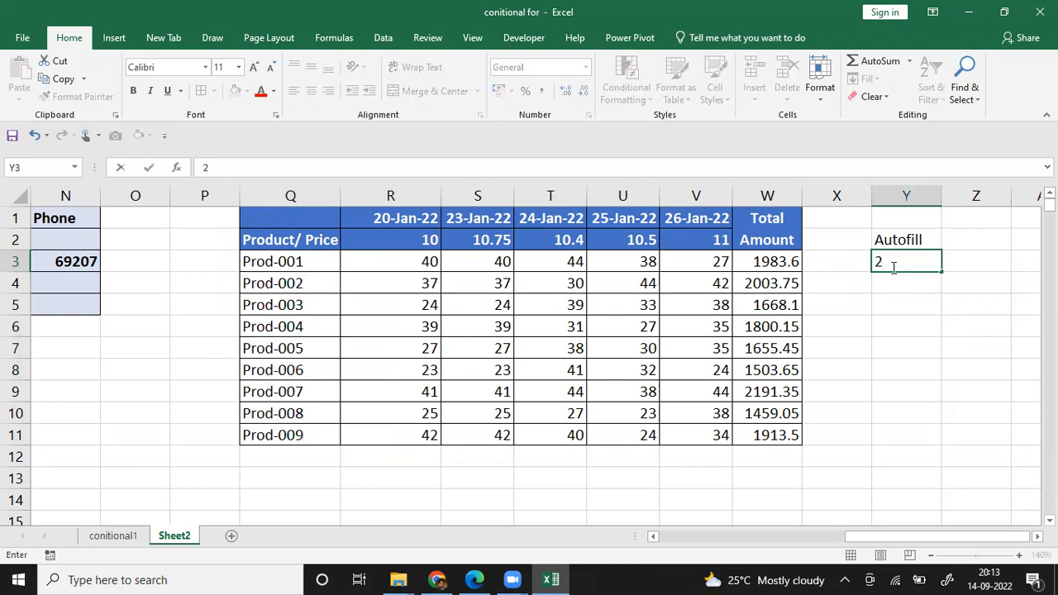
type("6-Feb-2000")
key("Return")
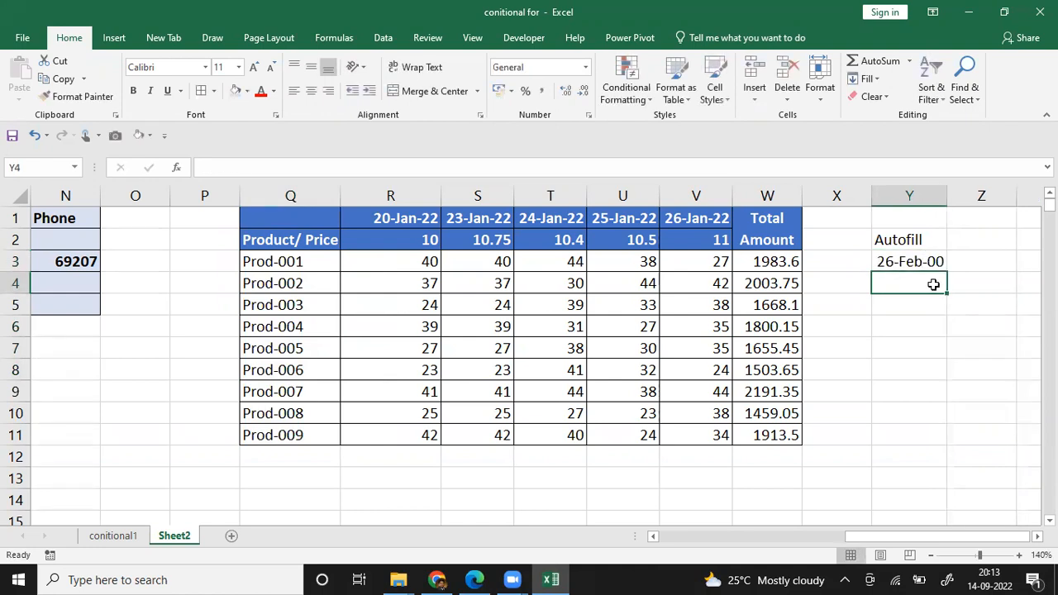
Step: Autofill the date from Y3 down to Y6 as consecutive days and widen column Y slightly
left_click(938, 262)
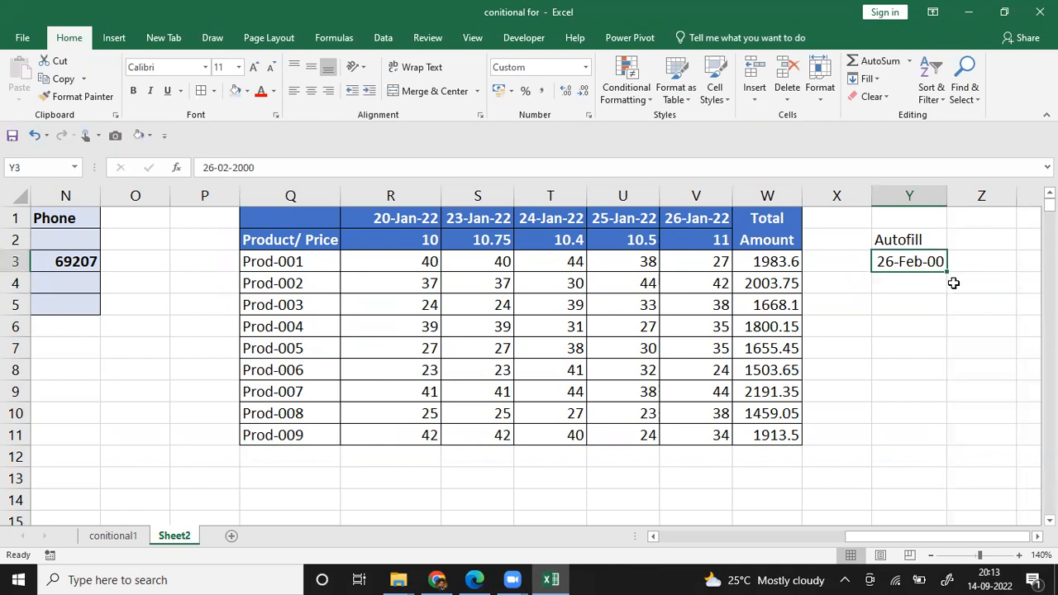
left_click_drag(946, 273, 952, 324)
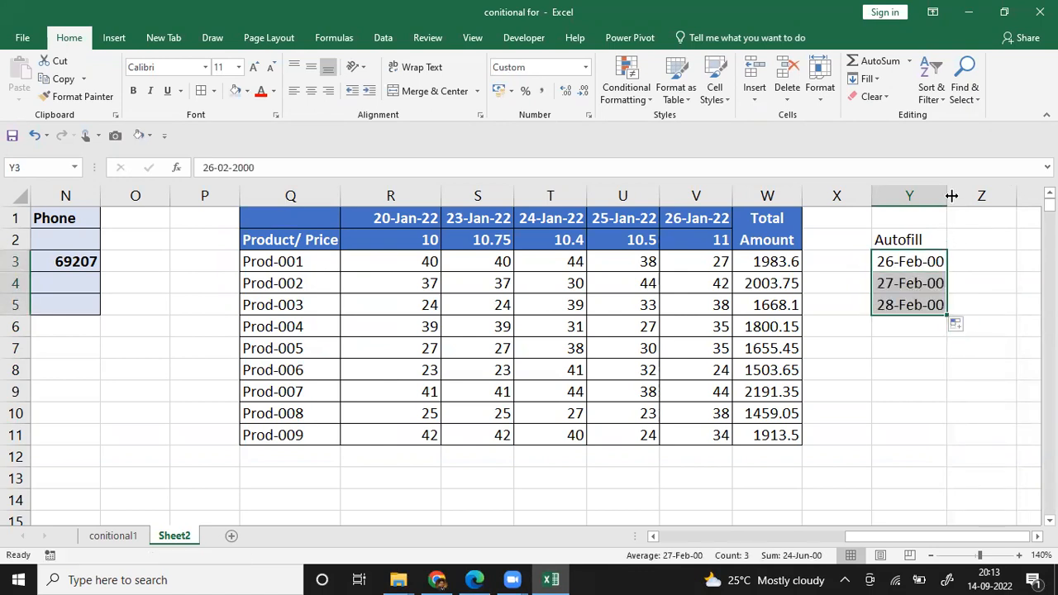
left_click_drag(945, 193, 956, 193)
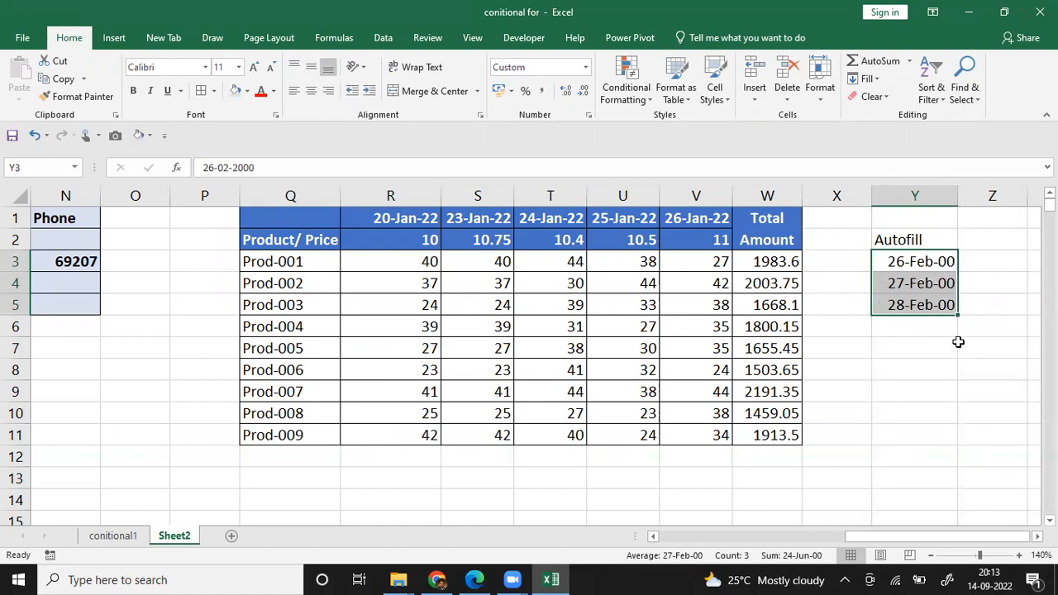
left_click(930, 307)
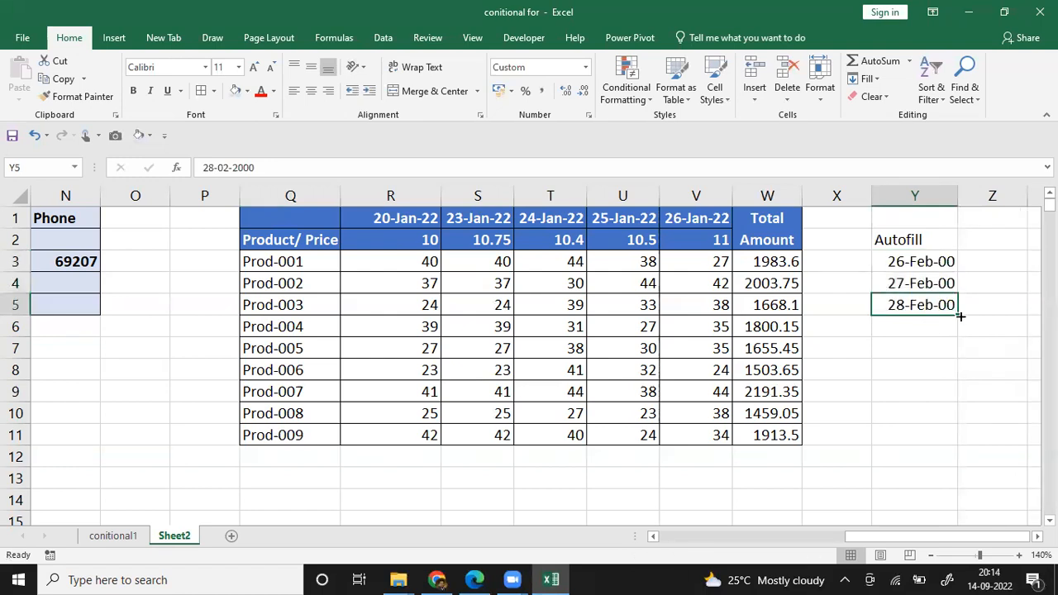
left_click_drag(961, 316, 964, 344)
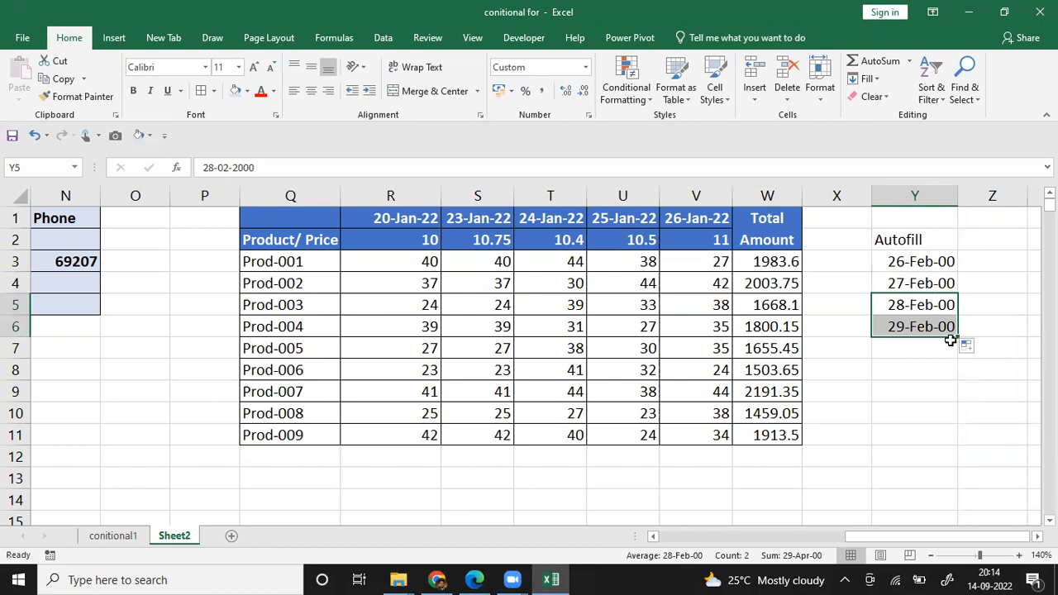
Step: Change the date in Y3 to 26-02-2022 and autofill consecutive days down to Y11
left_click_drag(909, 263, 910, 283)
left_click(909, 263)
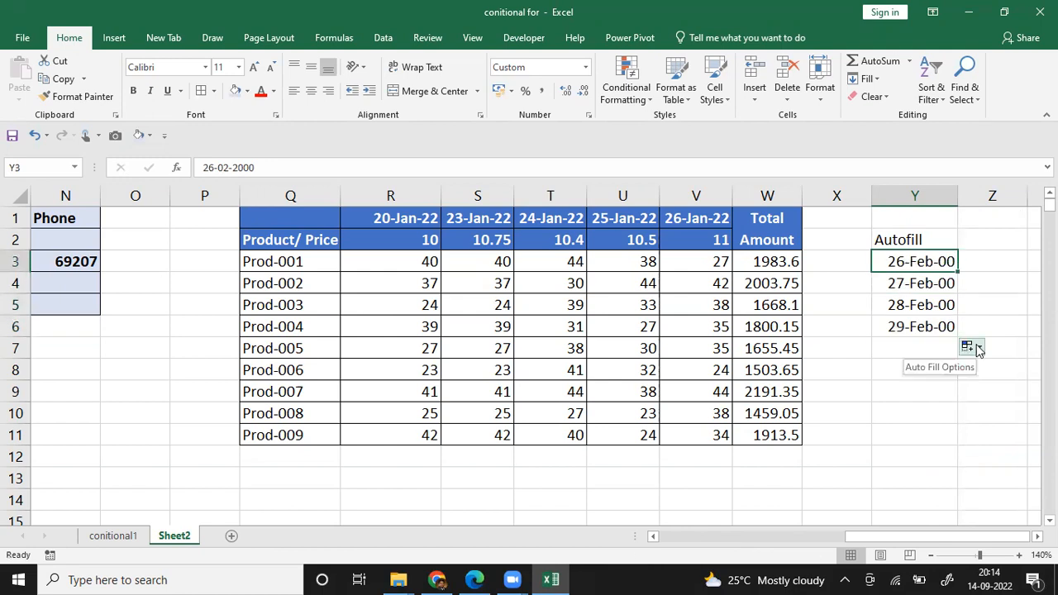
left_click(290, 165)
key("Left")
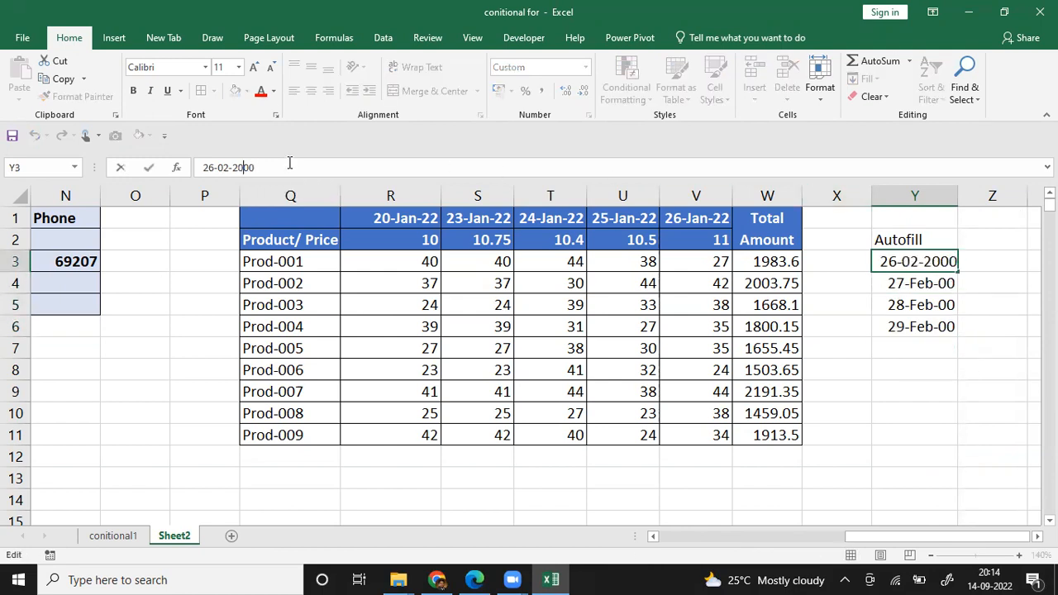
key("Left")
type("222")
key("Delete")
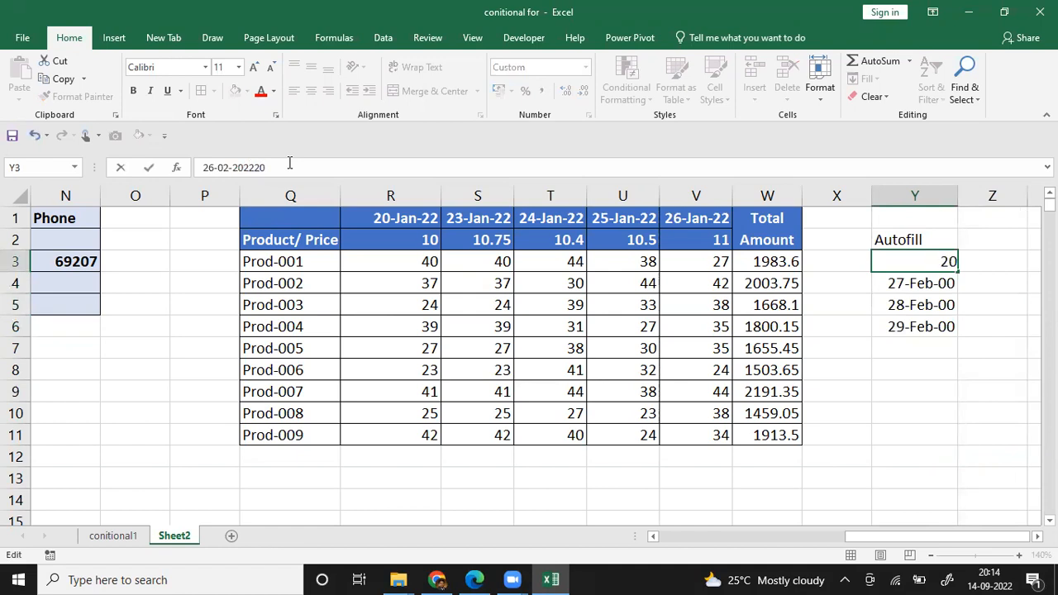
key("Delete")
key("Left")
key("Delete")
key("Return")
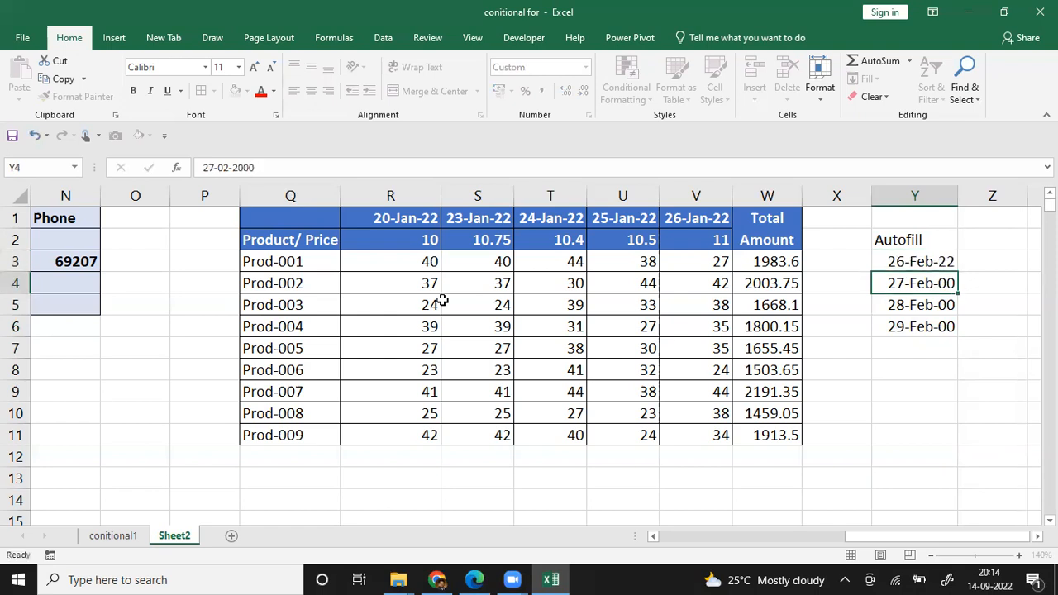
left_click_drag(939, 259, 956, 440)
left_click(918, 369)
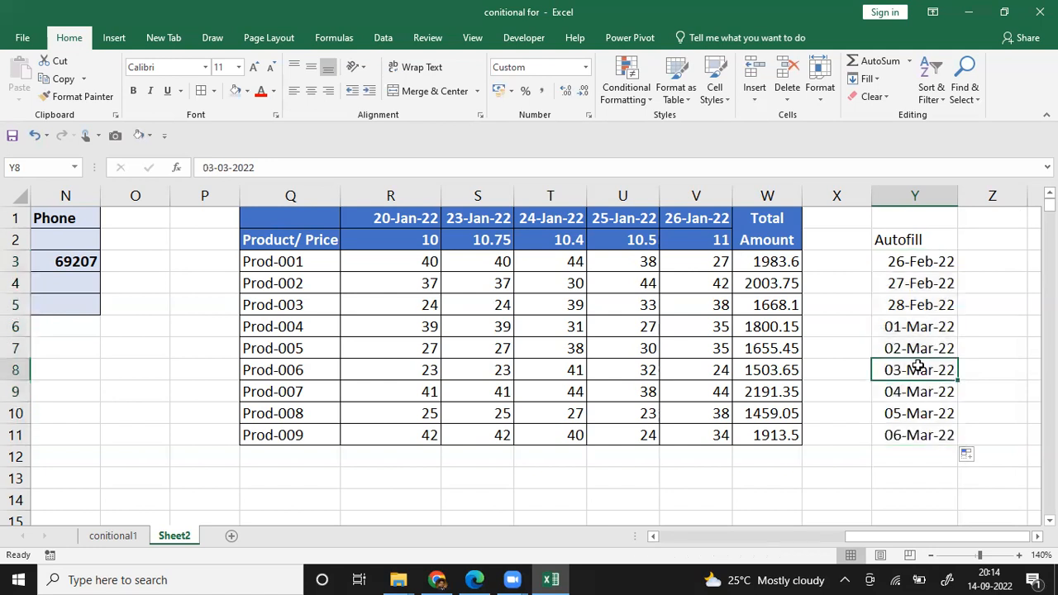
Step: Replace the date in Y3 with Mon and autofill the abbreviated weekdays down to Y11
key("Up")
key("Up")
key("Up")
key("Up")
key("Up")
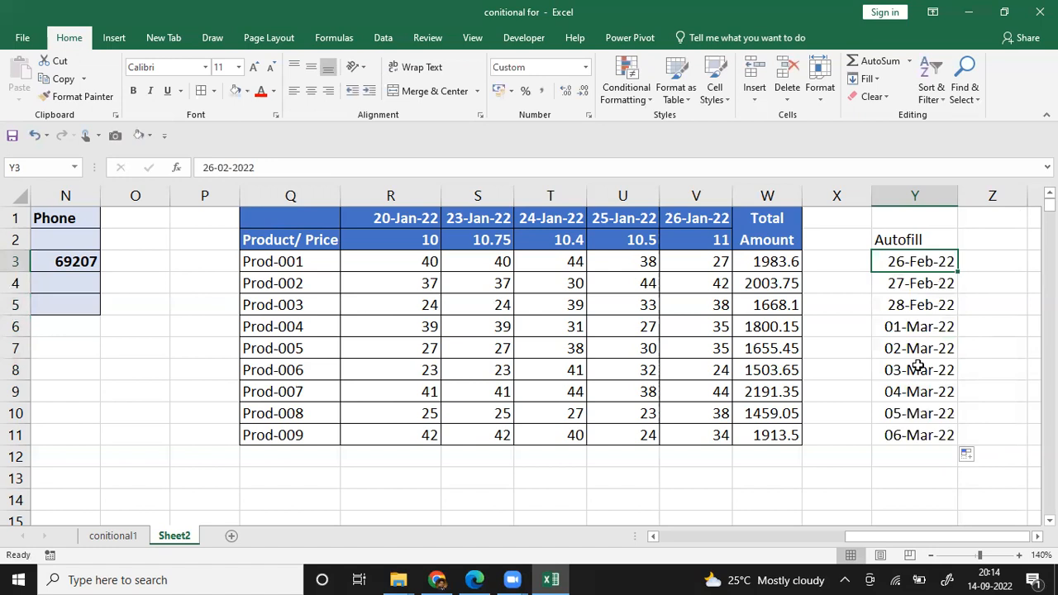
type("Mon")
key("Return")
key("Up")
left_click_drag(957, 271, 953, 437)
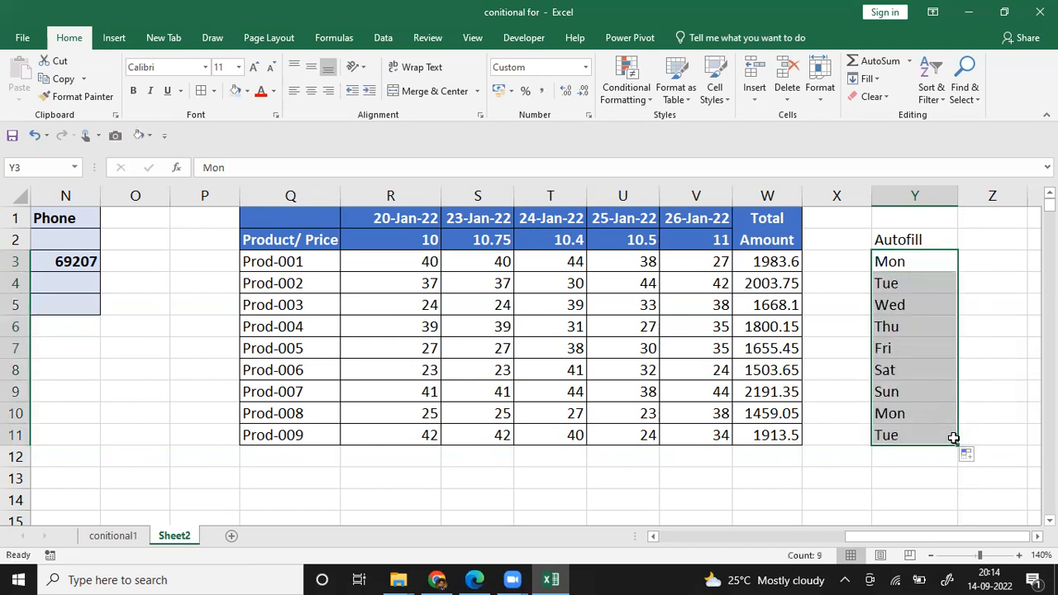
Step: Change the entry in Y3 to Monday and autofill the full weekday names down to Y11
left_click(909, 261)
double_click(909, 261)
type("day")
key("Return")
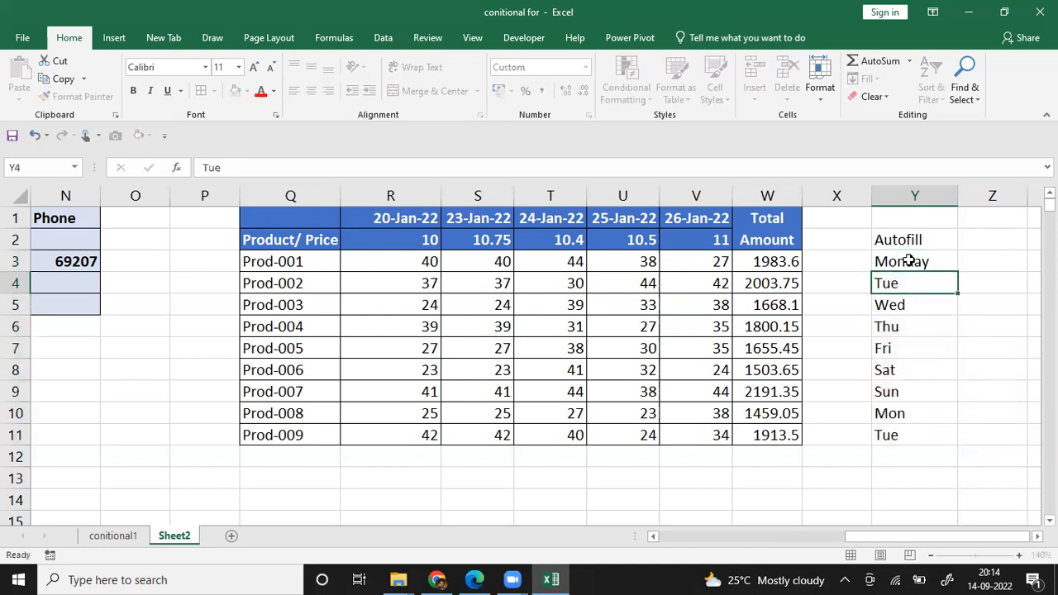
left_click(919, 262)
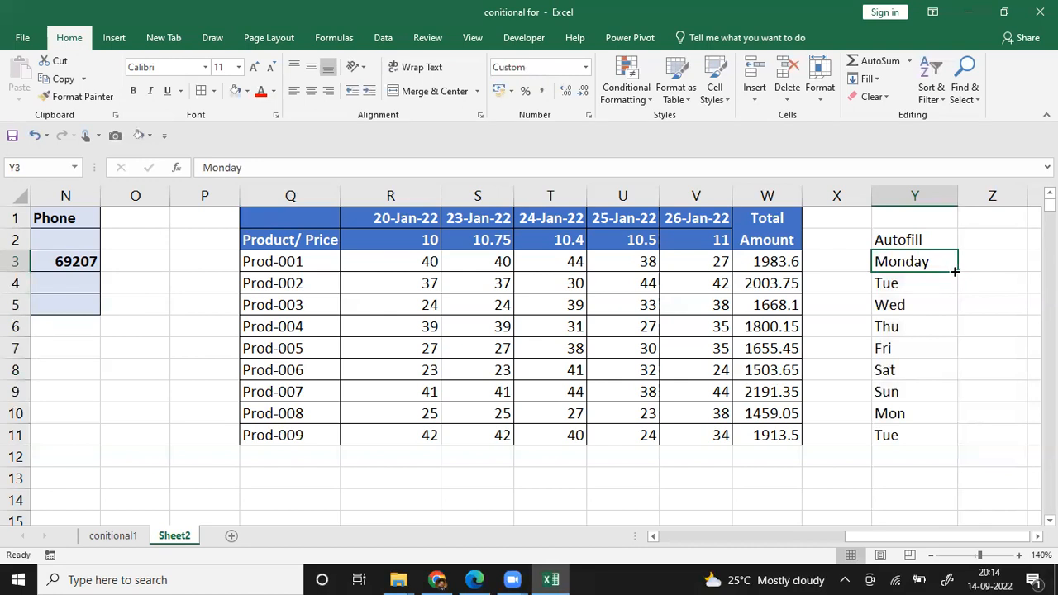
double_click(956, 271)
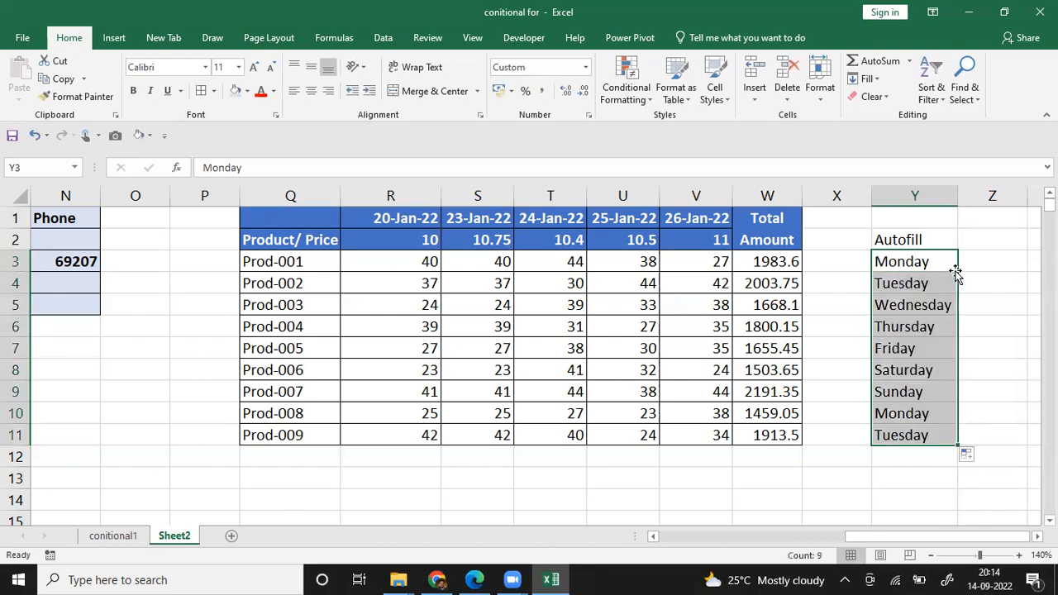
Step: Clear the weekday series from Y3:Y11 below the Autofill note
key("Right")
key("Left")
key("Left")
key("Right")
key("Right")
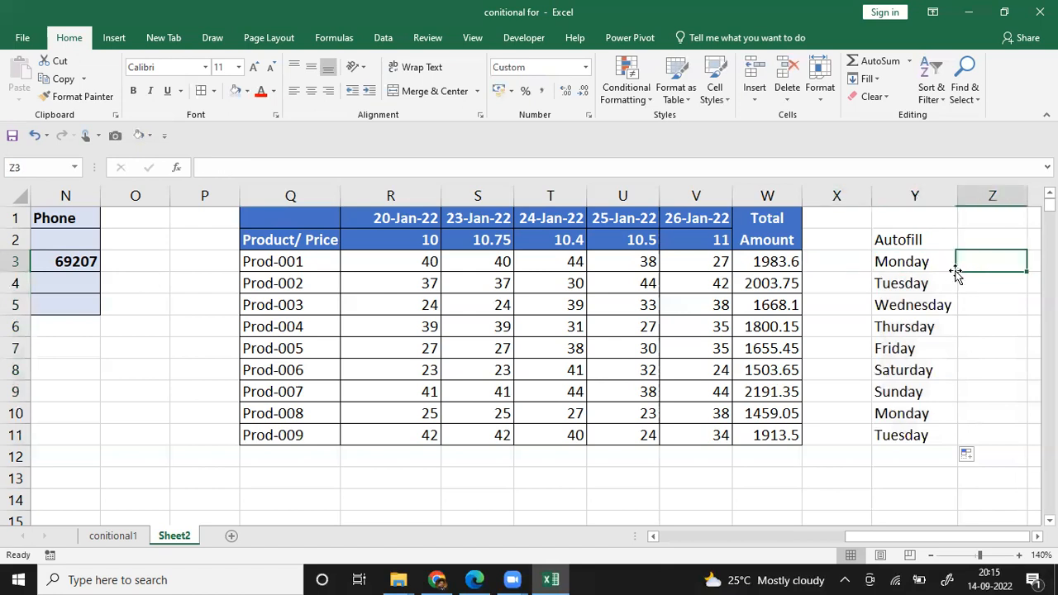
key("Right")
key("Right")
key("Left")
key("Left")
key("Left")
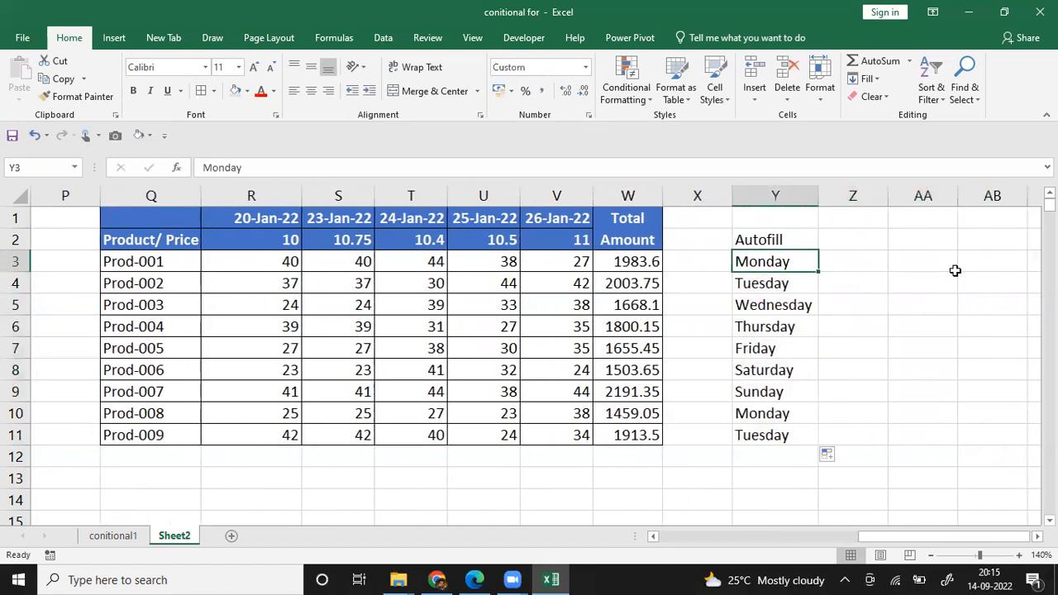
key("ctrl+shift+Down")
key("Delete")
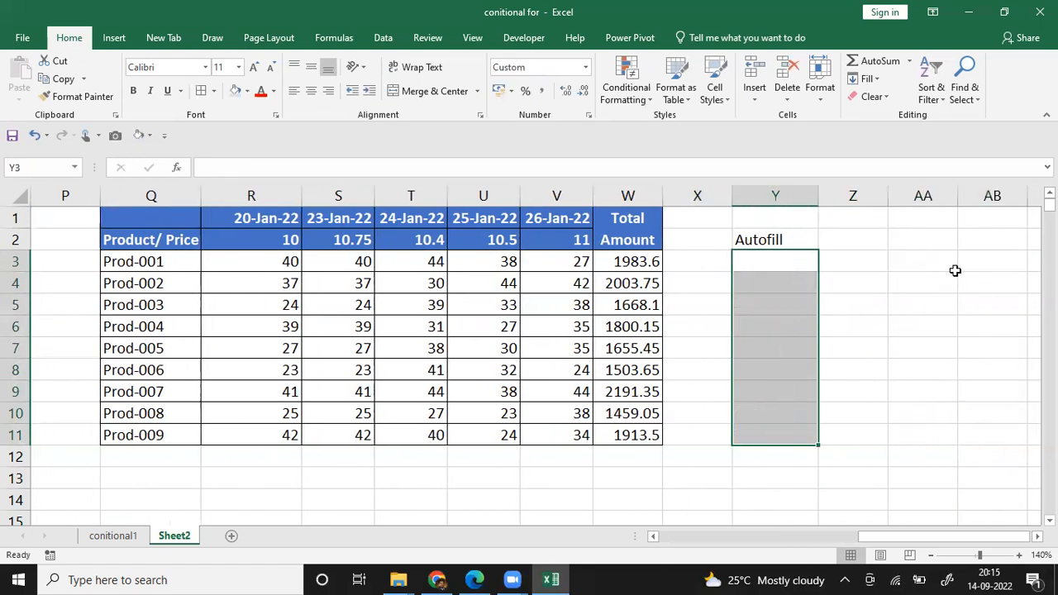
Step: Try to enter the number series start values 3 in Y3 and 6 in Y4
key("Down")
key("Up")
type("3")
key("Return")
type("6")
key("Up")
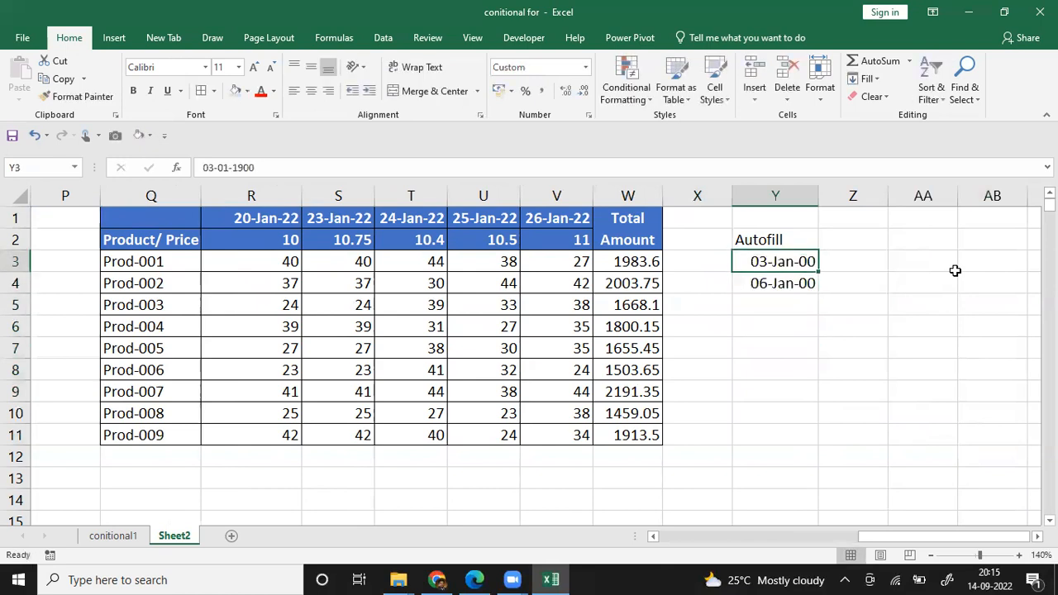
Step: Copy the Prod-001 quantity cell V3 onto Y3 to replace its date format, and set Y3 to 3
key("Left")
key("Left")
key("Left")
key("ctrl+c")
key("Right")
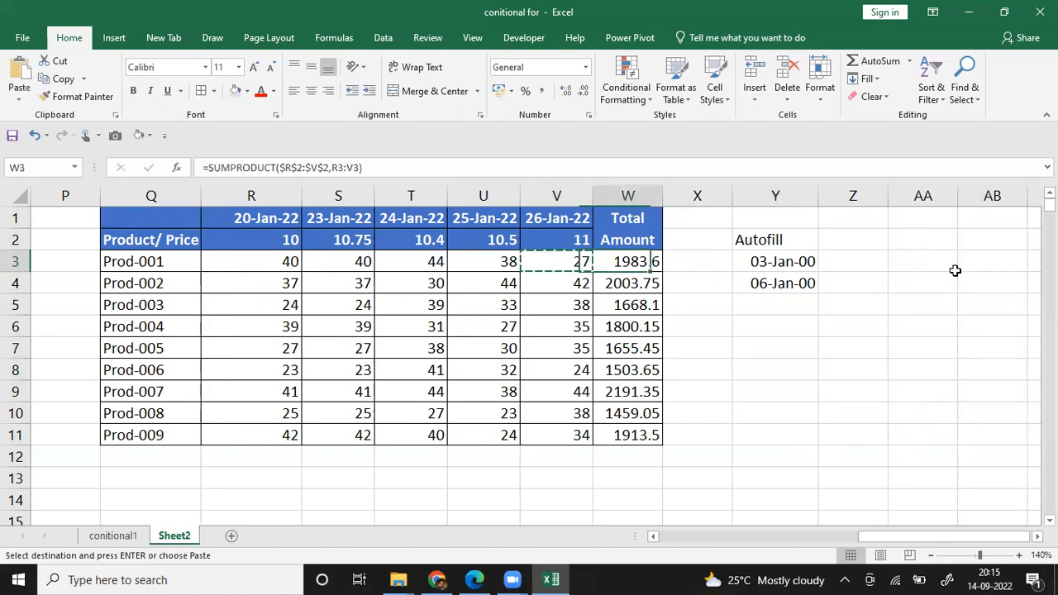
key("Right")
key("Right")
key("Return")
type("3")
key("Return")
Step: Copy Y3 with its number format into Y4 and set Y4 to 6
key("Up")
key("ctrl+c")
key("Down")
key("Return")
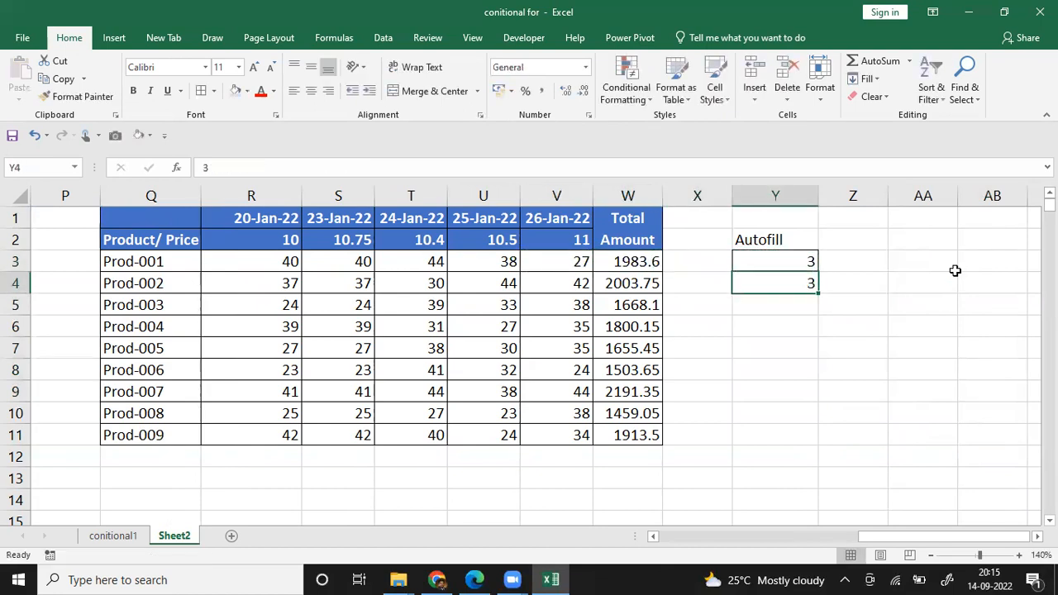
type("6")
key("Return")
Step: Autofill the number series from Y3:Y4 down to Y12 in steps of 3
key("Up")
key("Up")
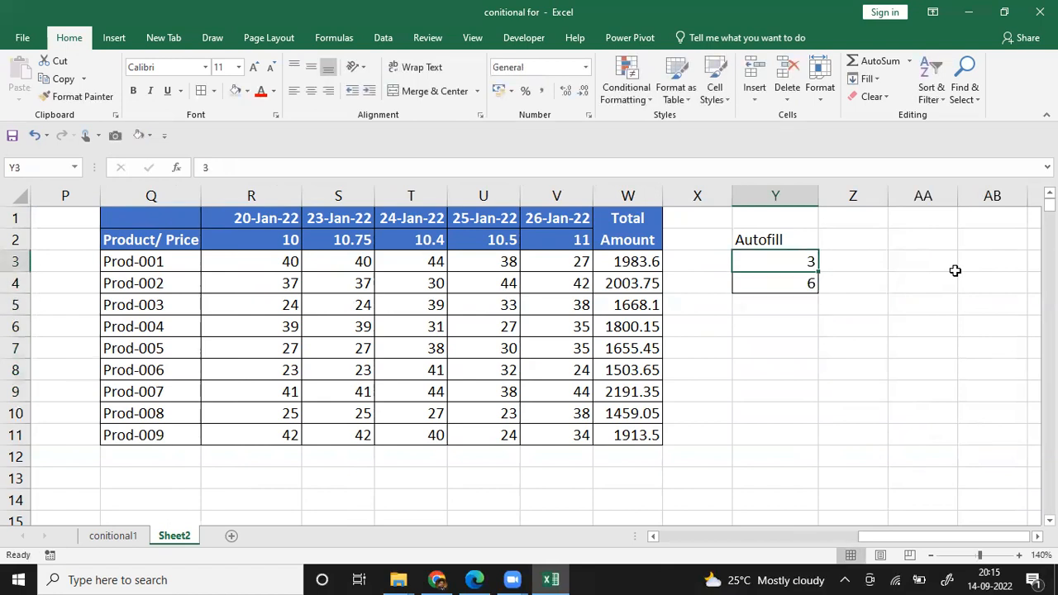
key("shift+Down")
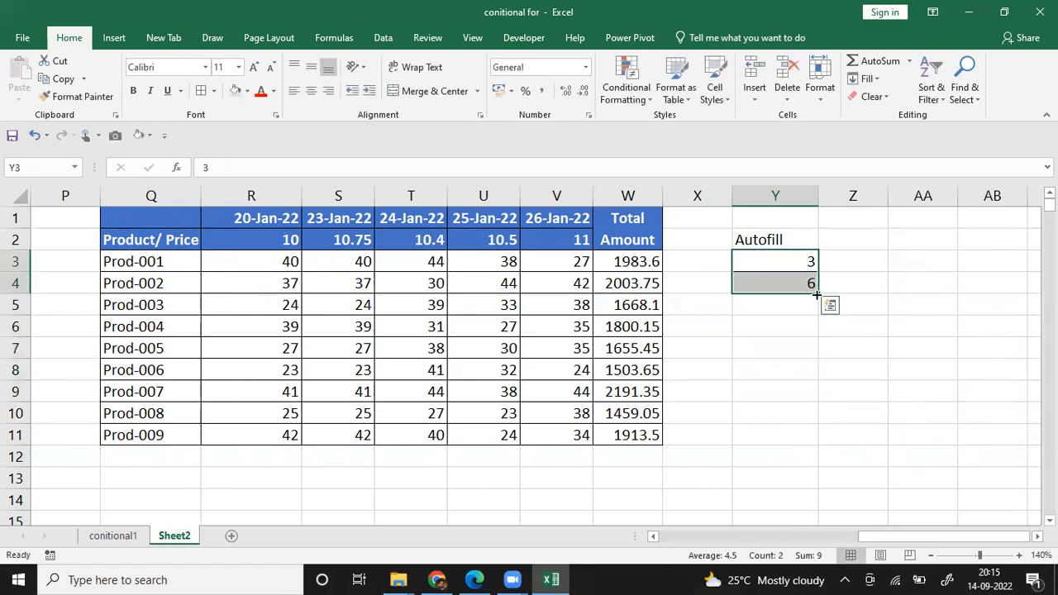
left_click_drag(817, 294, 825, 459)
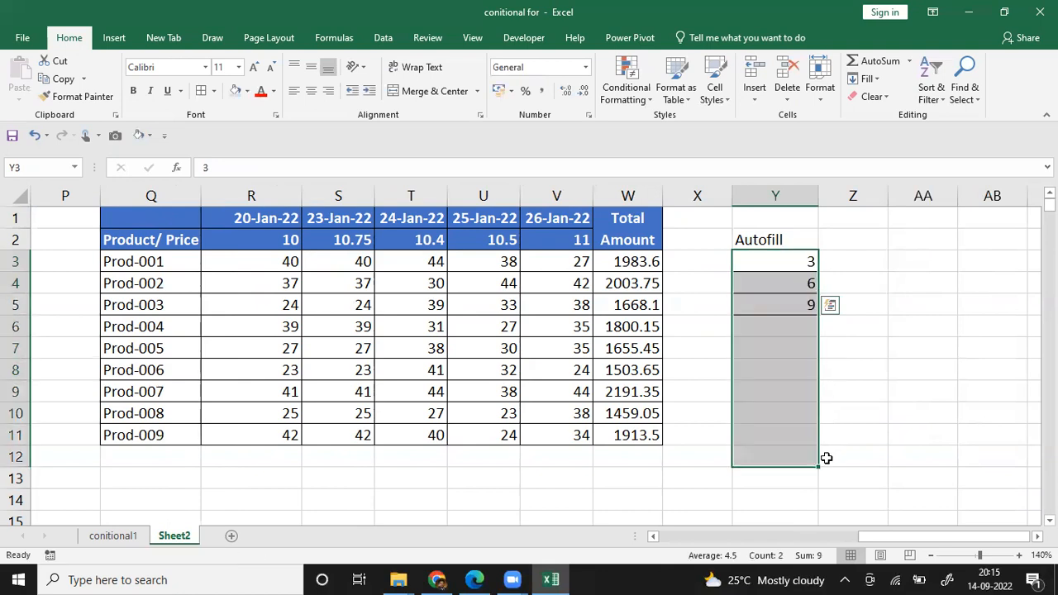
left_click(869, 427)
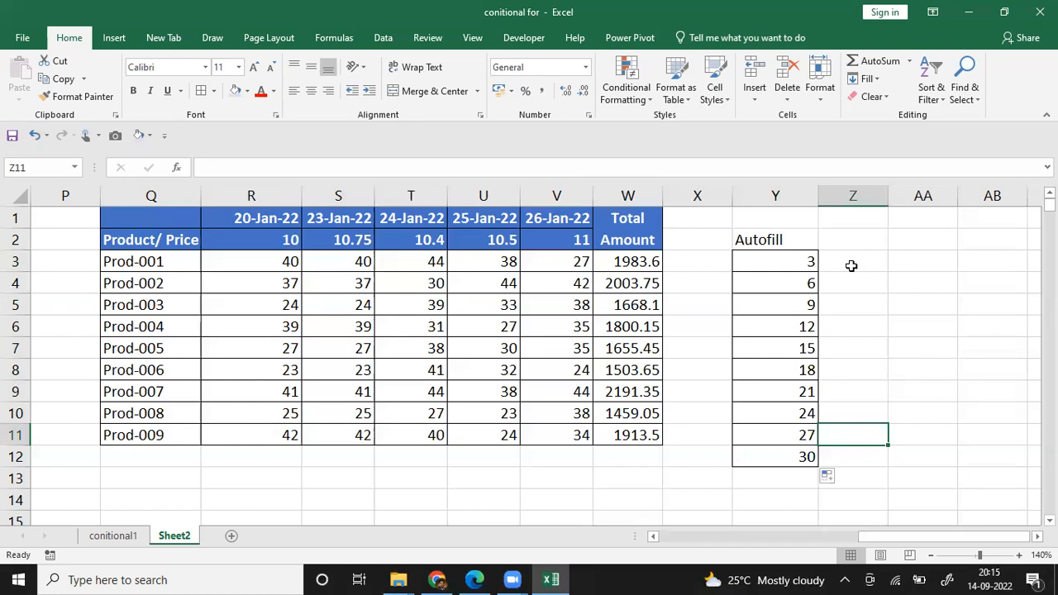
Step: Repeat the series fill from the Y3:Y4 start values down to Y12
left_click(803, 267)
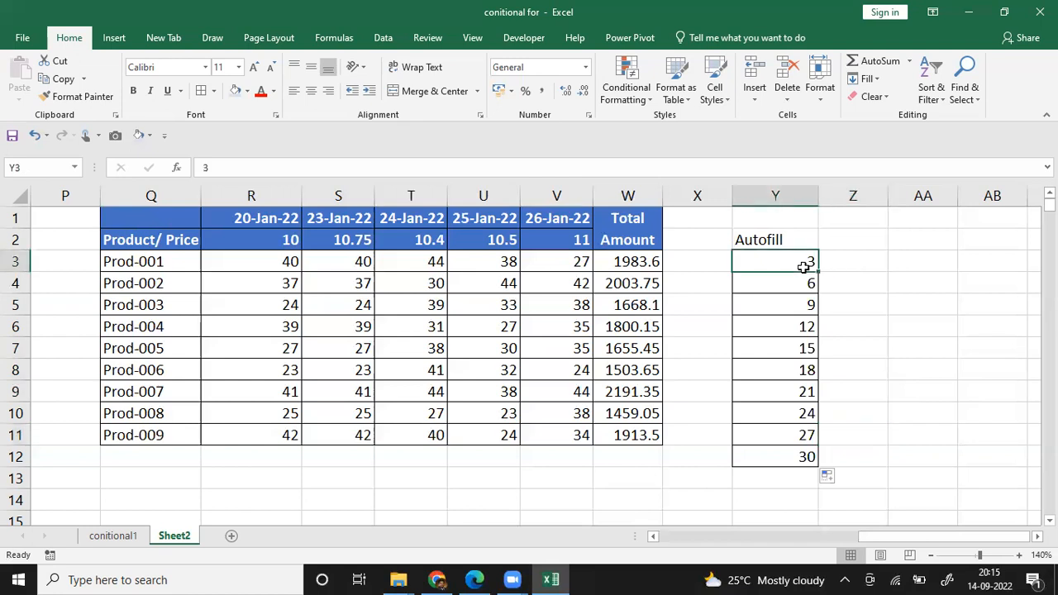
key("shift+Down")
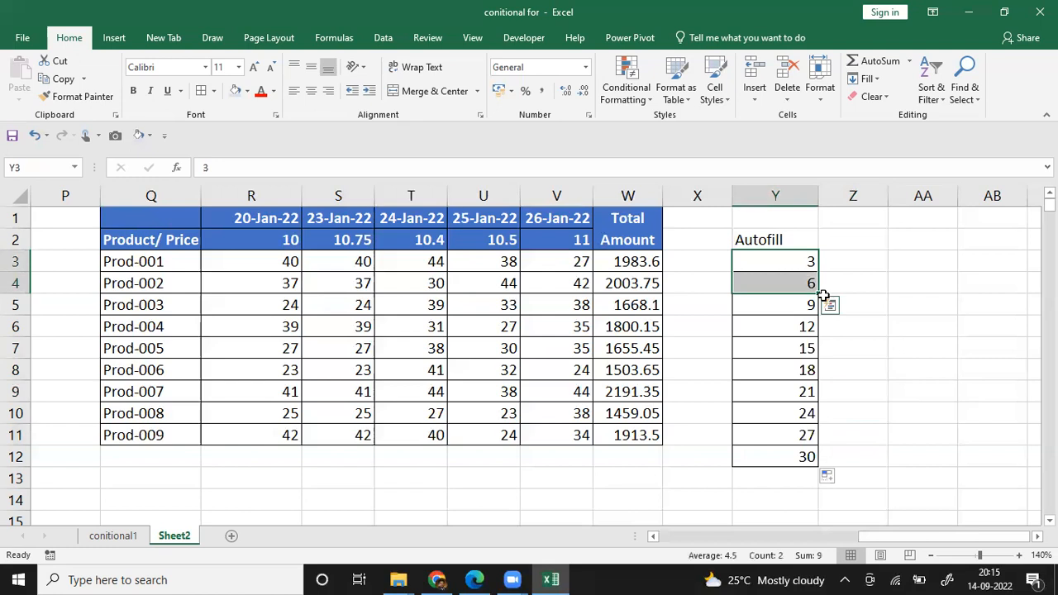
left_click_drag(818, 294, 823, 460)
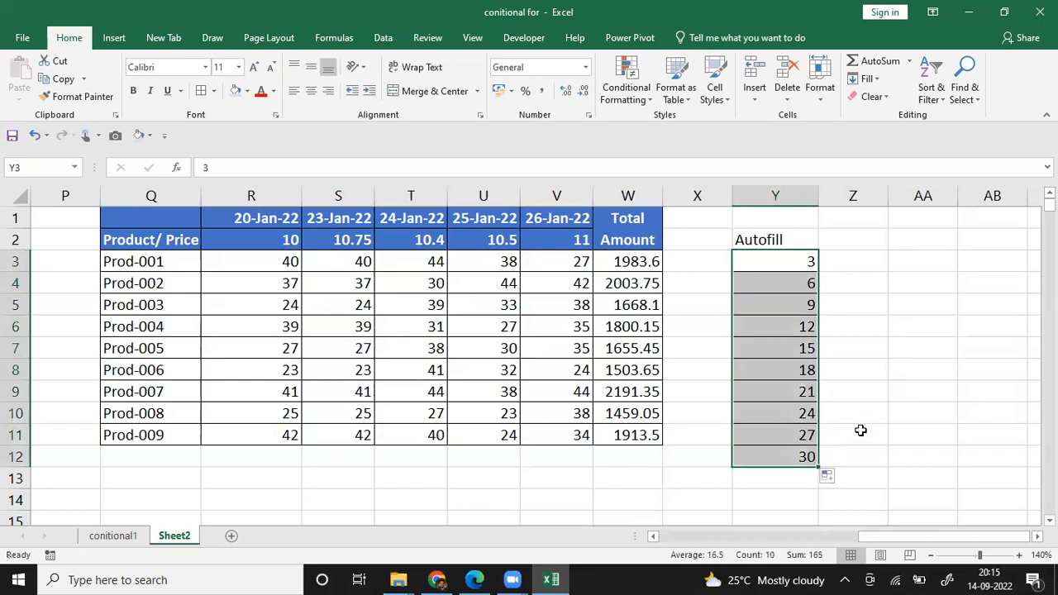
Step: Enter 4 in Z3 and 8 in Z4 and autofill the number series down to Z12
left_click(840, 266)
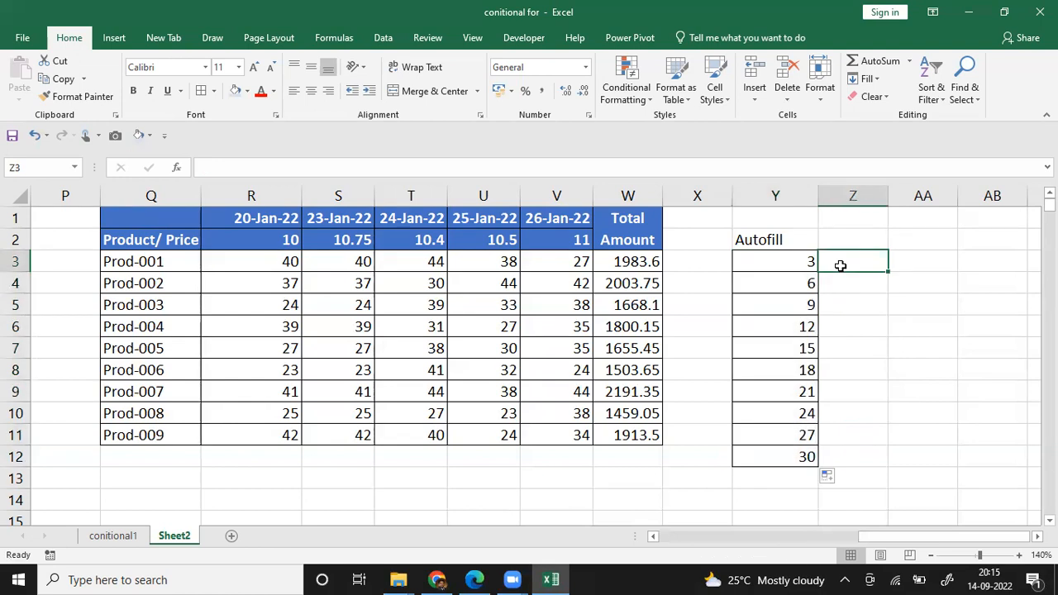
type("4")
key("Return")
type("8")
key("Return")
left_click(840, 265)
key("shift+Down")
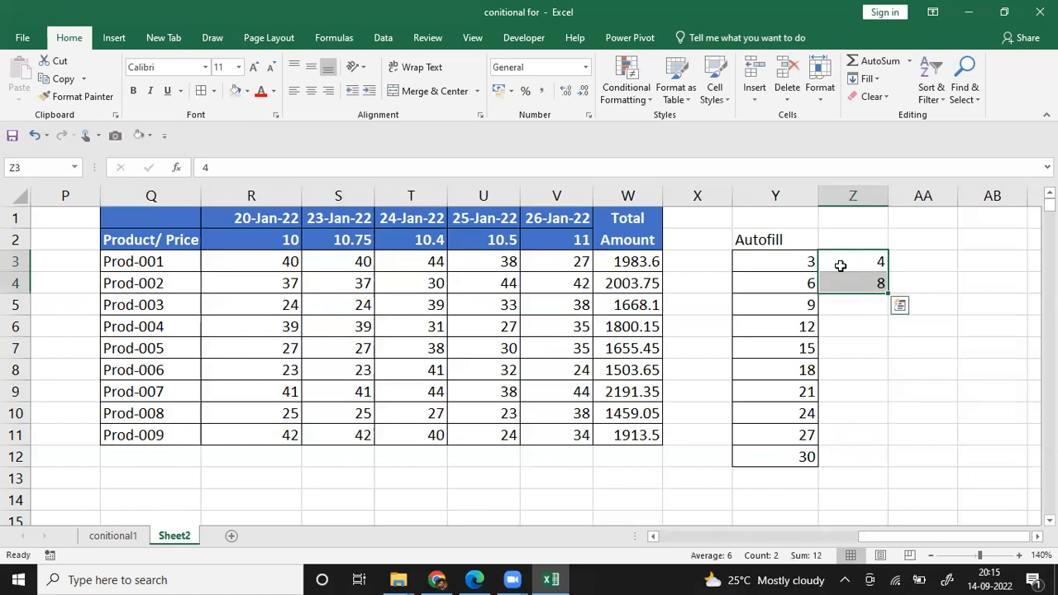
double_click(888, 295)
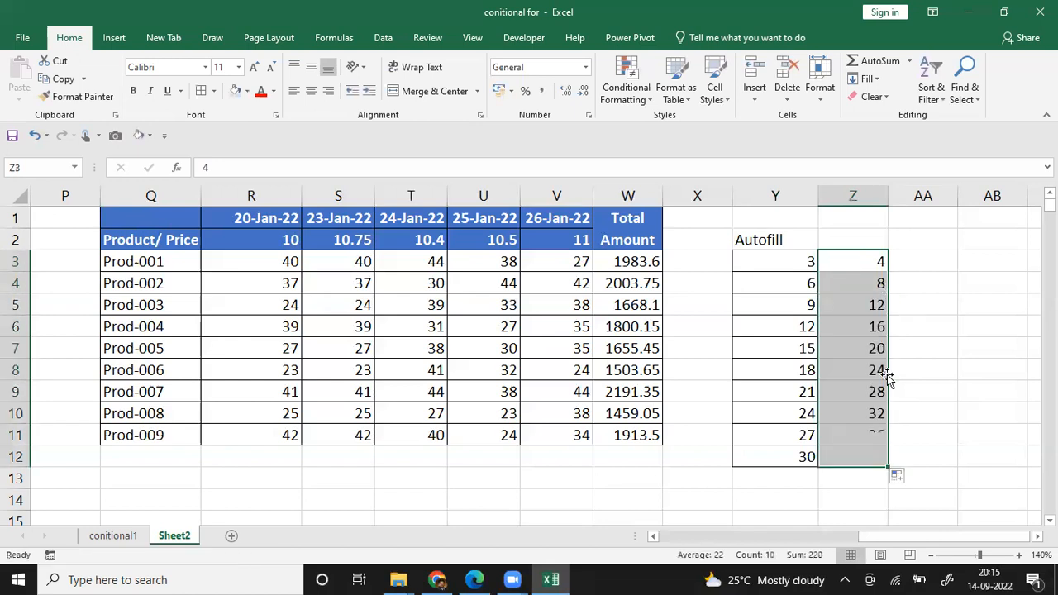
Step: Autofill Y3:Z12 across to column AB and refill the Y3:Y4 series down to Y12
left_click(791, 267)
key("ctrl+shift+Down")
key("shift+Right")
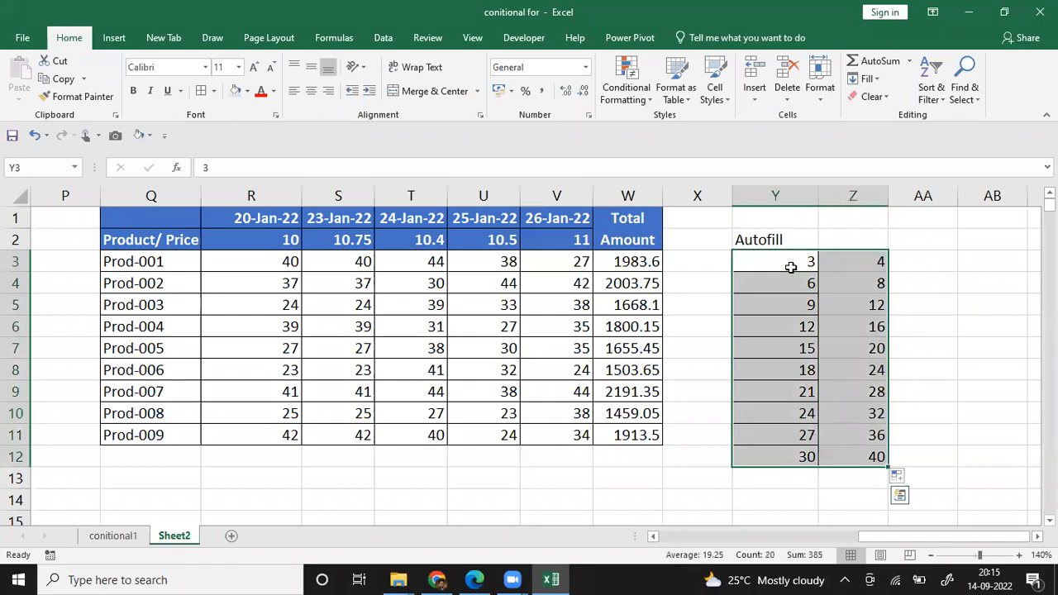
left_click_drag(889, 467, 1008, 446)
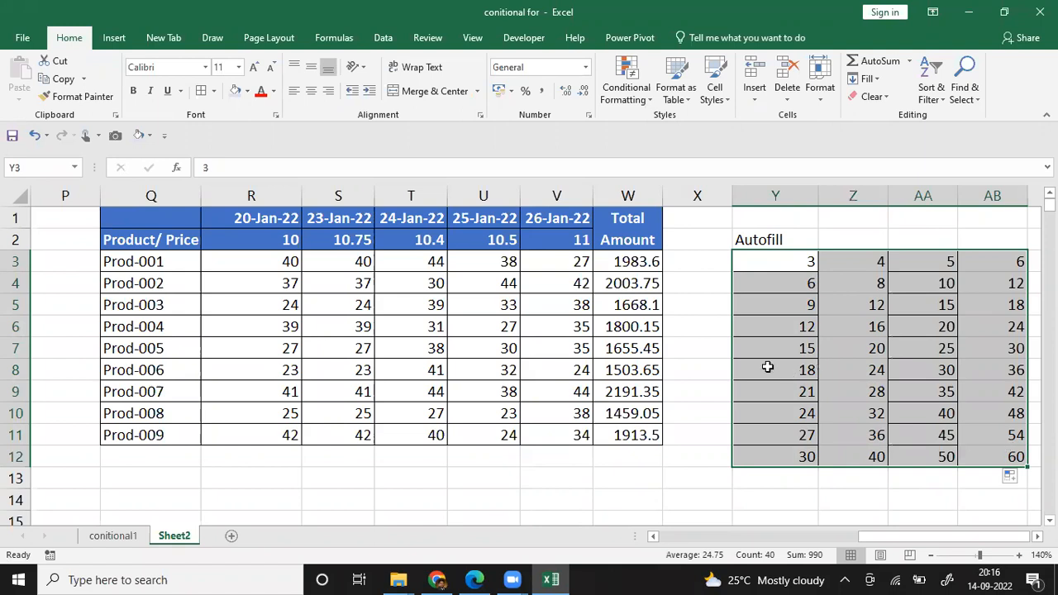
left_click(798, 258)
mouse_move(797, 282)
left_mouse_down()
mouse_move(820, 314)
mouse_move(818, 459)
left_mouse_up()
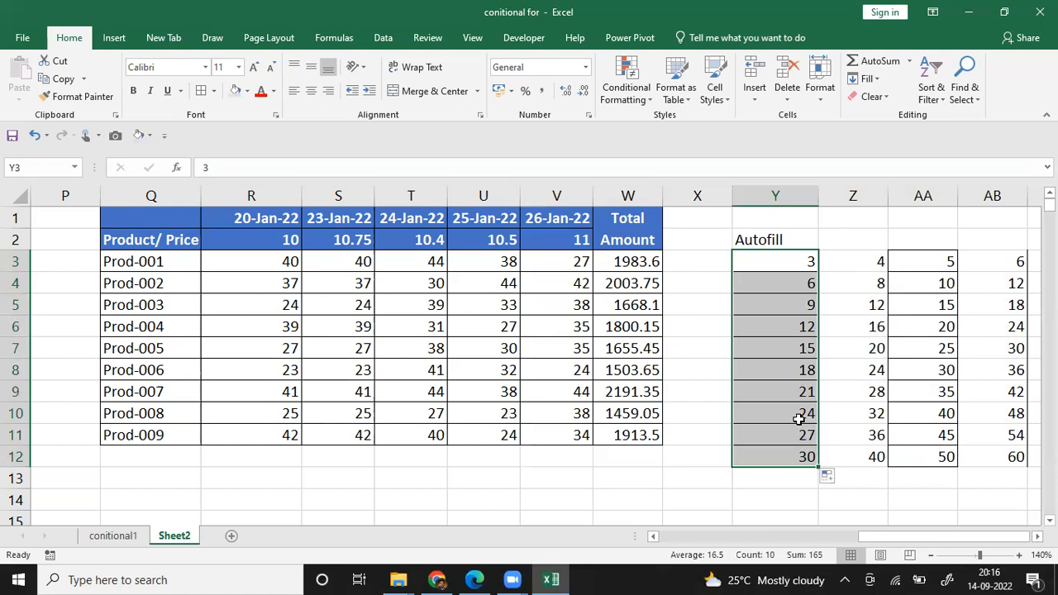
Step: Enter Jan in Z3 and Mar in Z4 and autofill the alternate-month series down to Z12
key("Up")
key("Right")
key("Down")
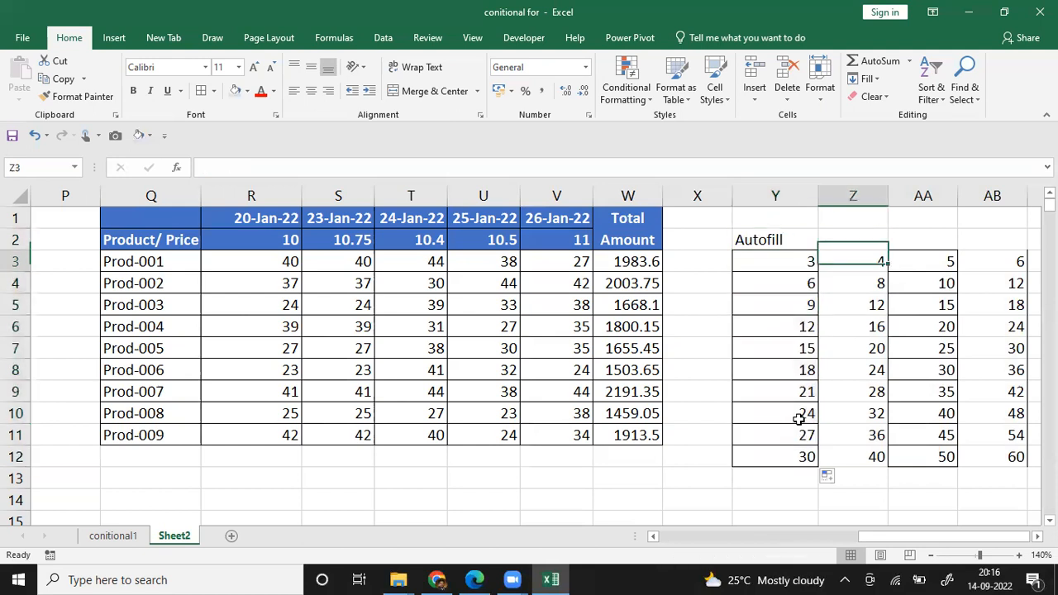
type("Jan")
key("Return")
type("MAr")
key("Return")
key("Up")
key("Up")
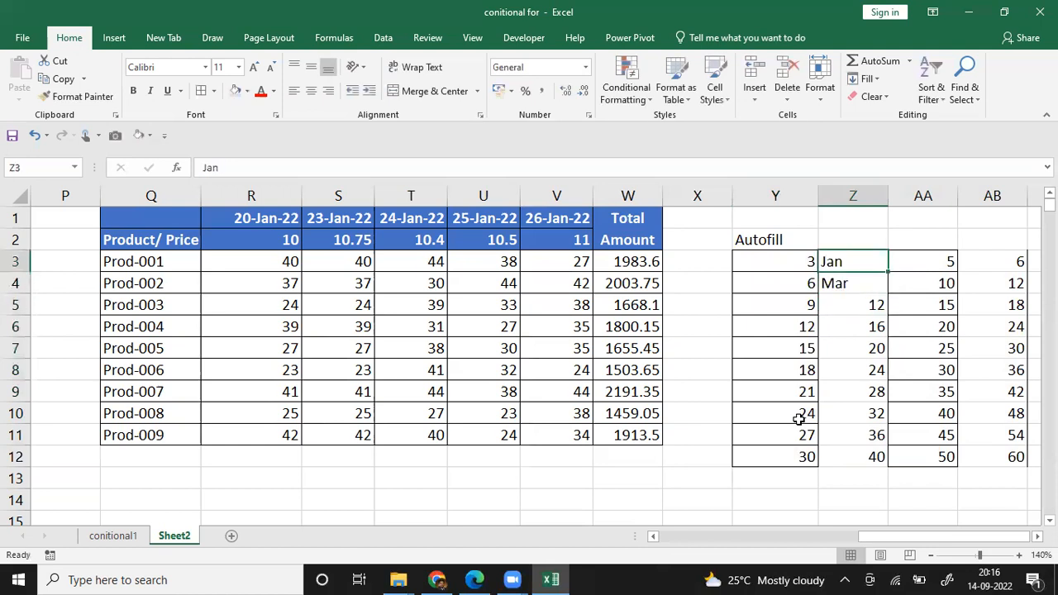
key("shift+Down")
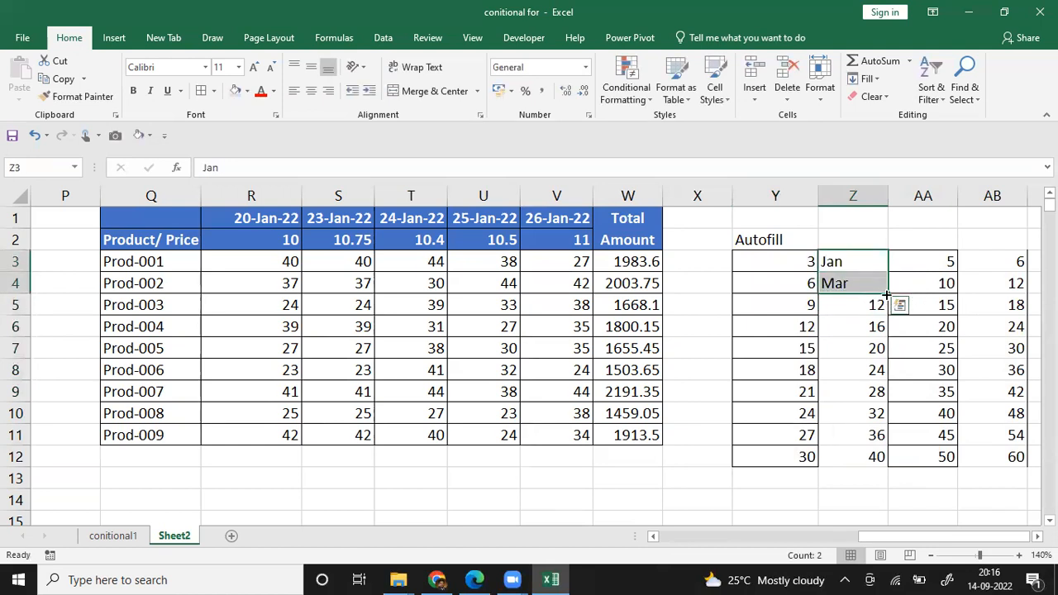
left_click_drag(887, 295, 891, 468)
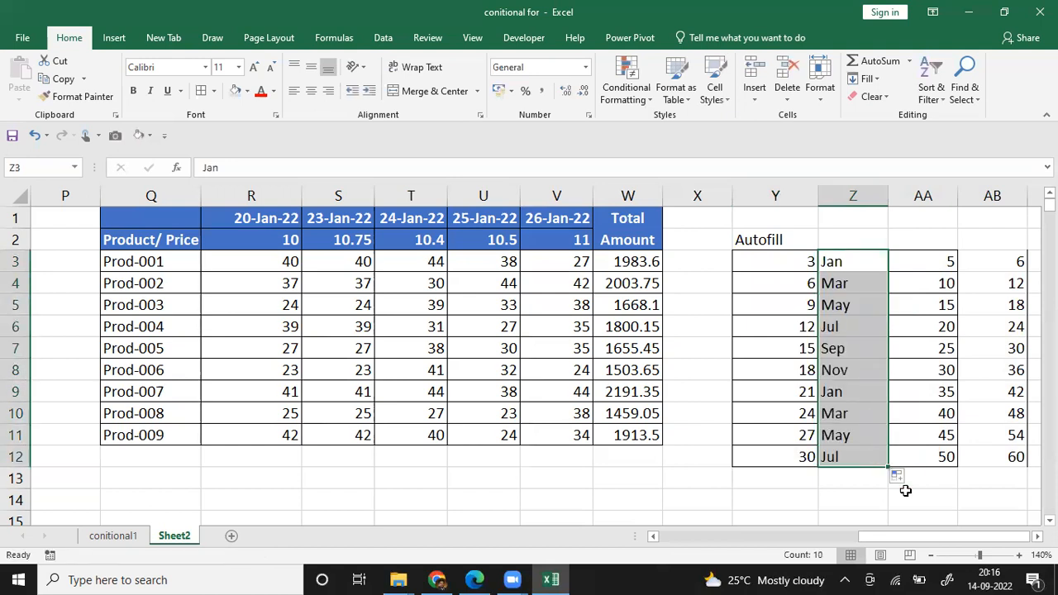
Step: Change Z4 to Feb and autofill consecutive months from Z3:Z4 down to Z12
left_click(859, 291)
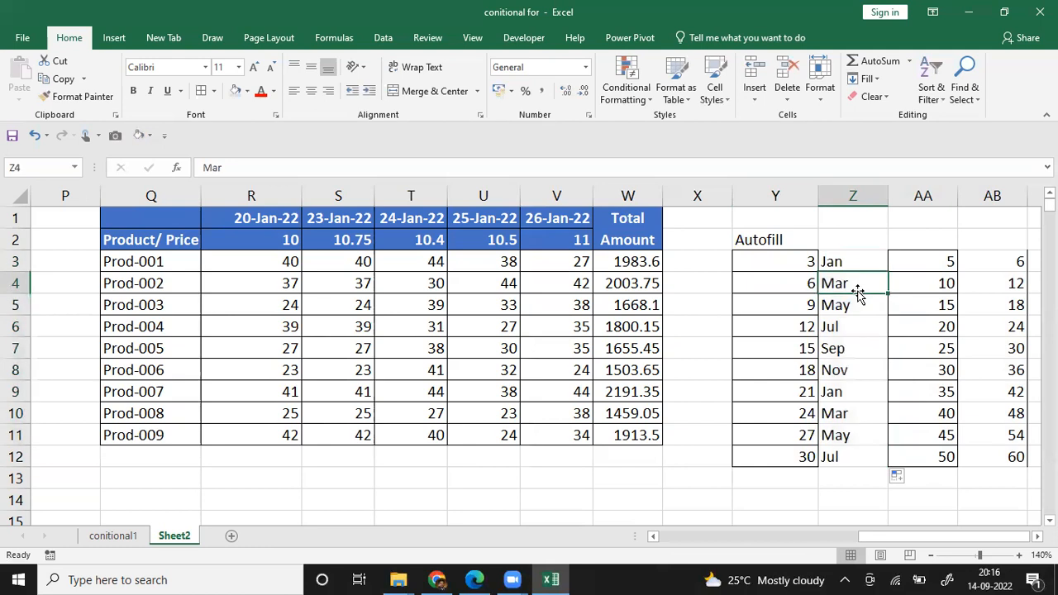
type("Feb")
key("Return")
key("Up")
key("Up")
left_click(859, 291, "shift")
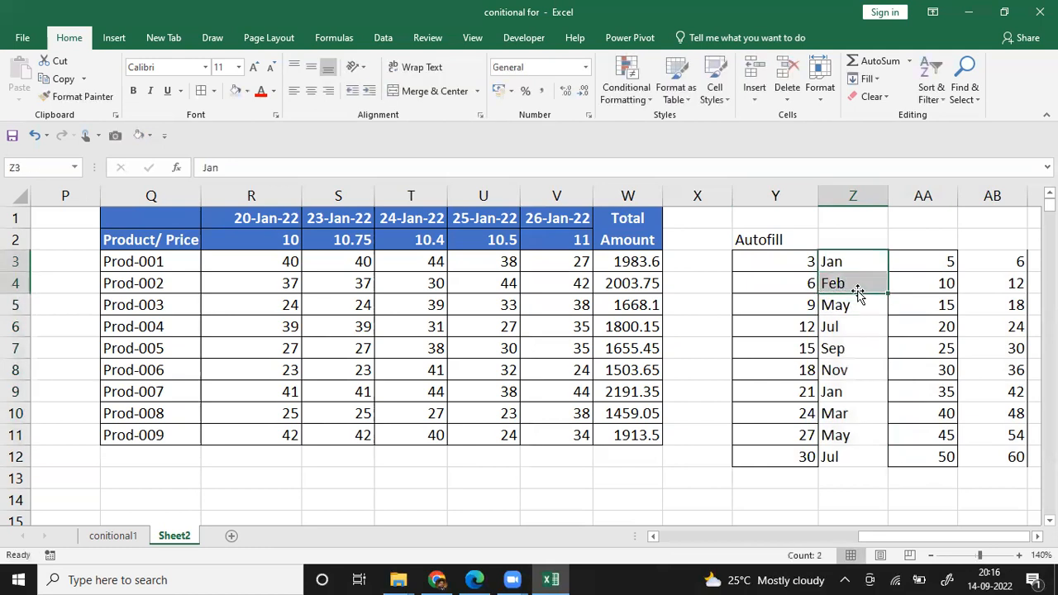
double_click(888, 295)
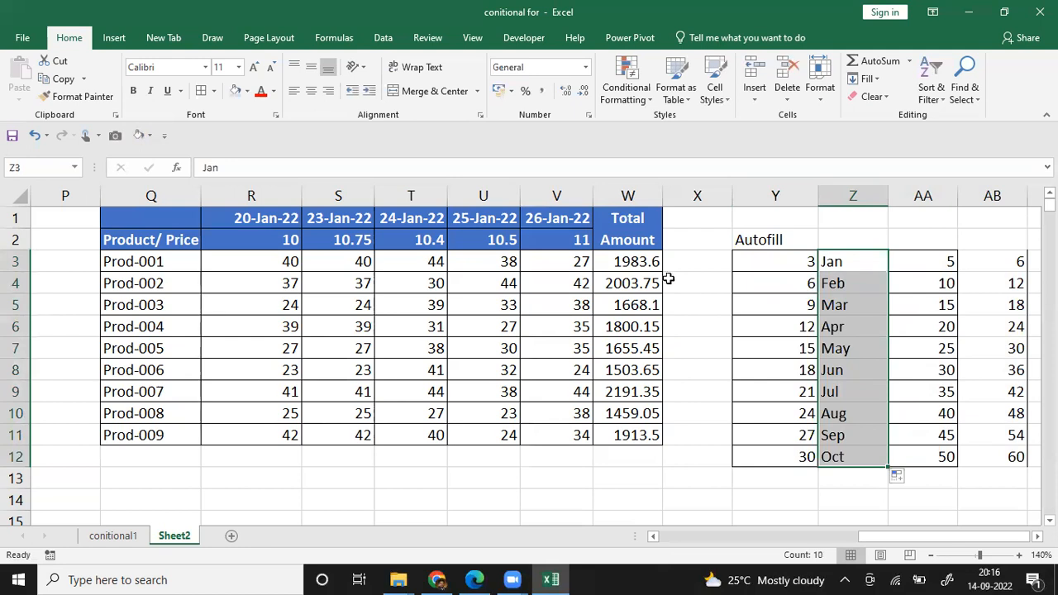
Step: Inspect the SUMPRODUCT formula and its referenced ranges in the Prod-001 total amount cell W3
left_click(649, 263)
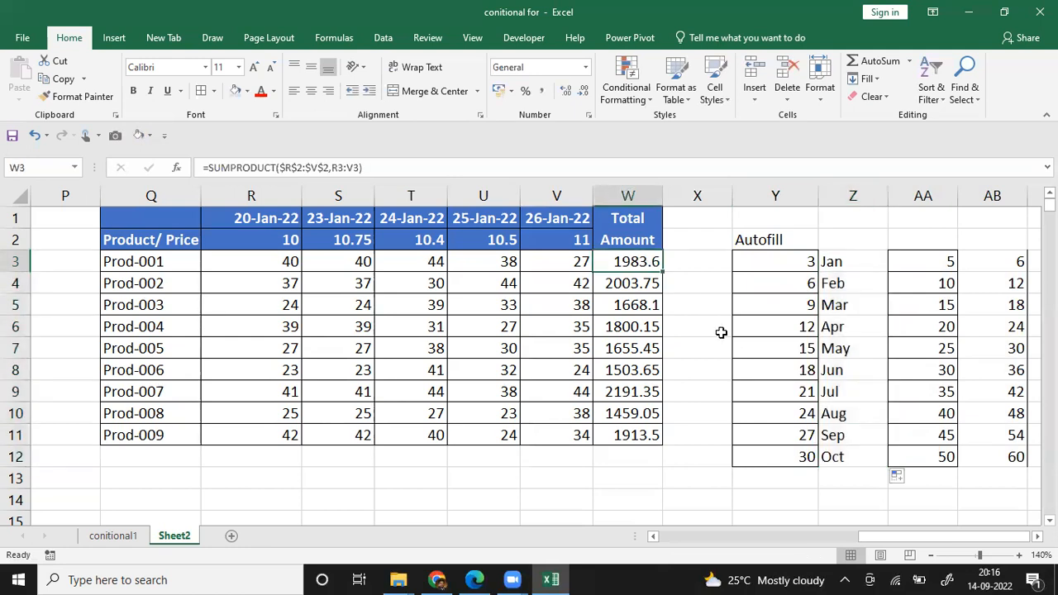
key("F2")
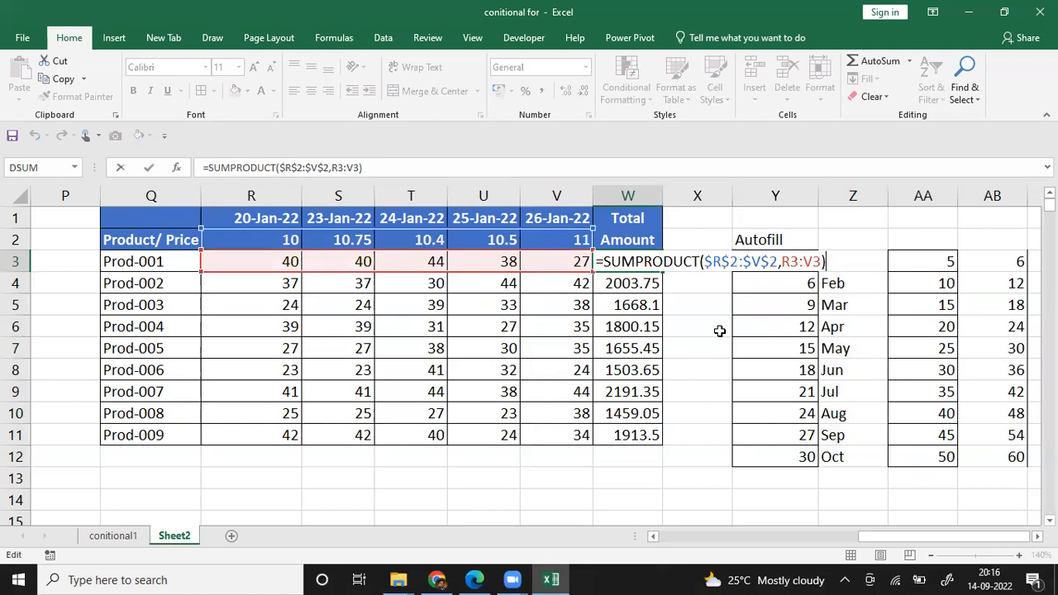
key("ctrl+Return")
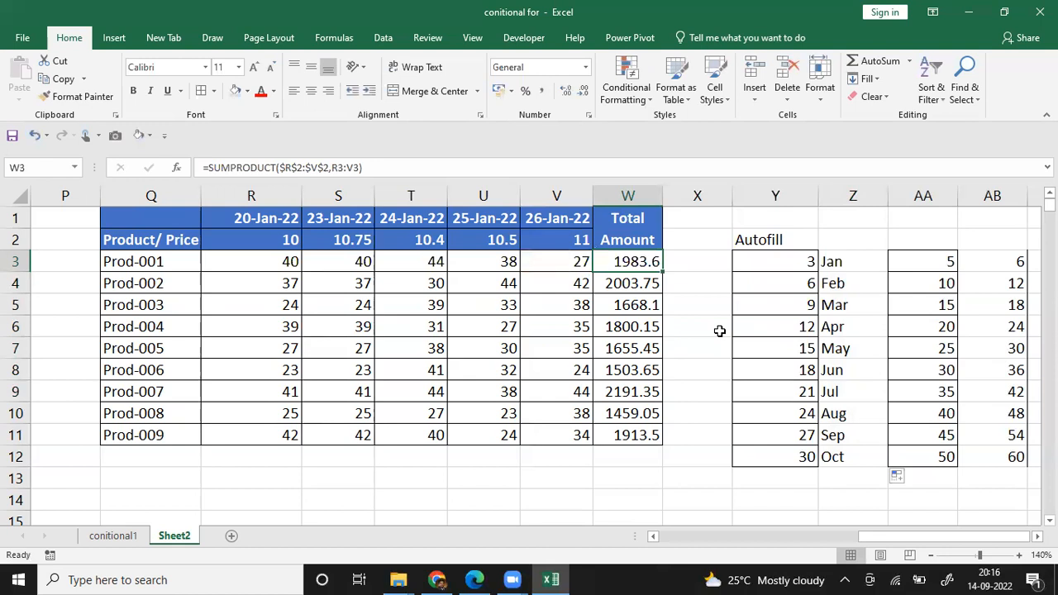
Step: Review the sales person summary table, the function notes and the sales data on Sheet2
key("Left")
key("Left")
key("Left")
key("Left")
key("Left")
key("Left")
key("Left")
key("Left")
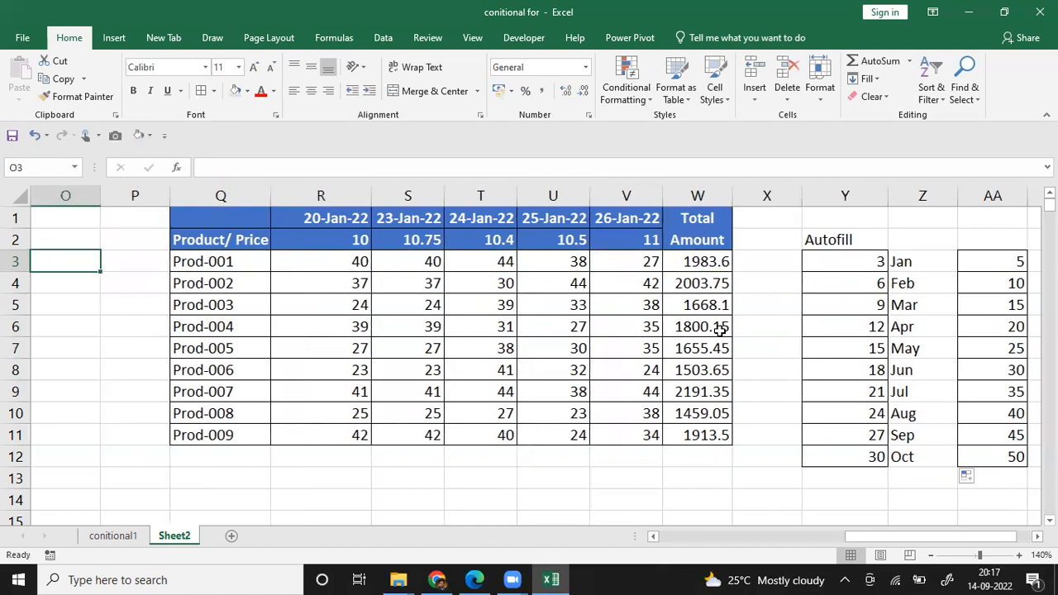
key("Left")
key("Left")
key("Left")
key("Left")
key("Left")
key("Left")
key("Left")
key("Left")
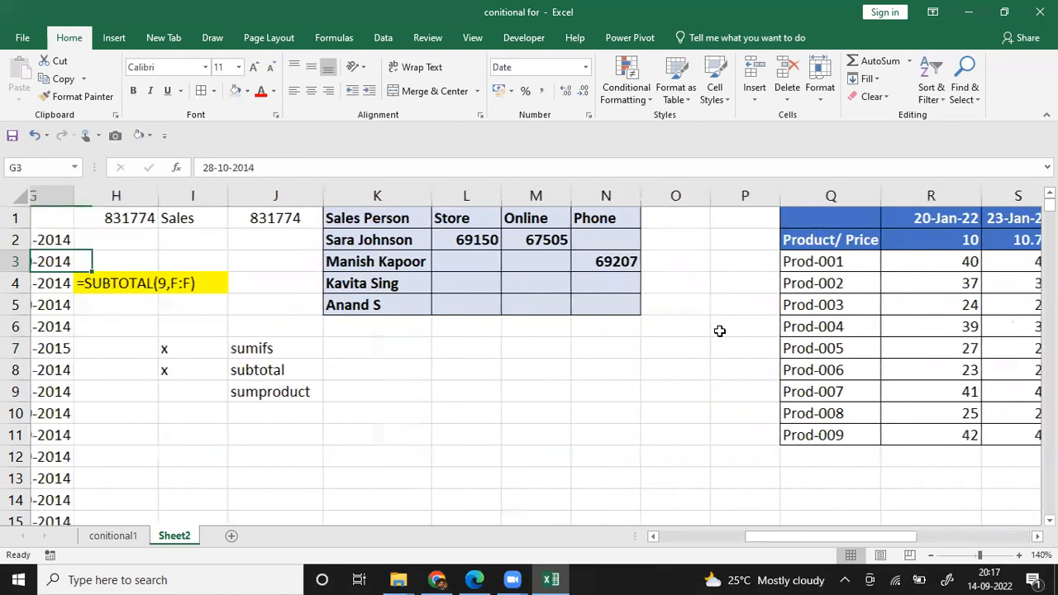
key("Left")
key("Left")
key("Right")
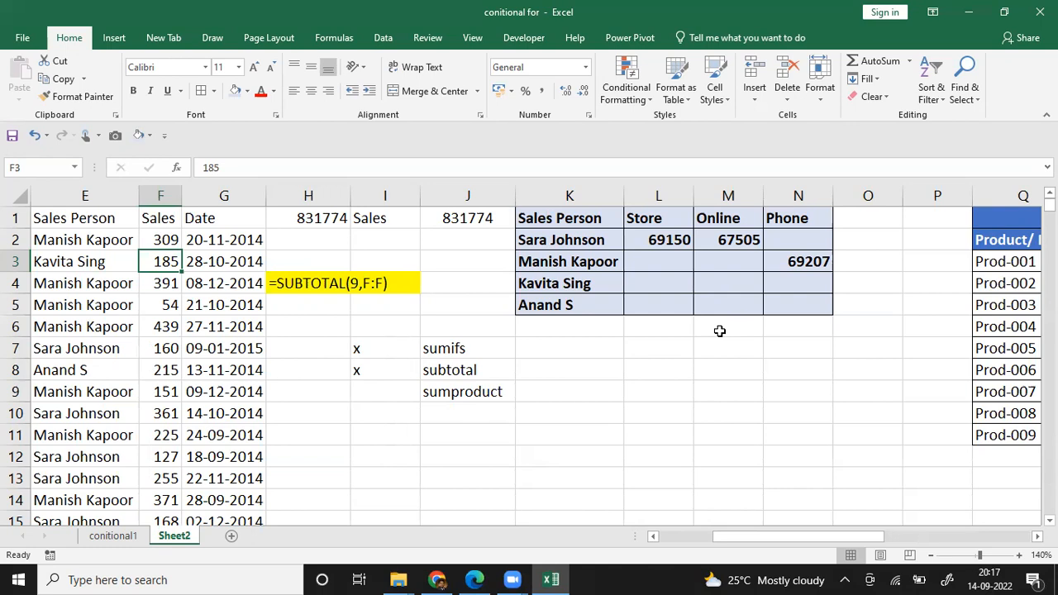
Step: Open the conitional1 sheet and view the section choices offered in H2
left_click(113, 537)
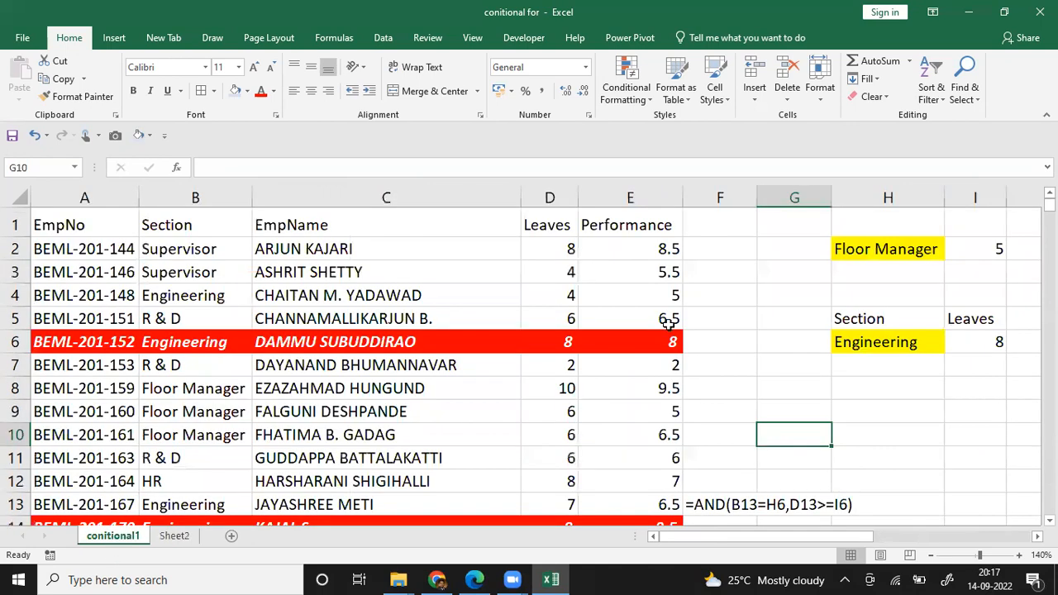
left_click(824, 263)
left_click(906, 248)
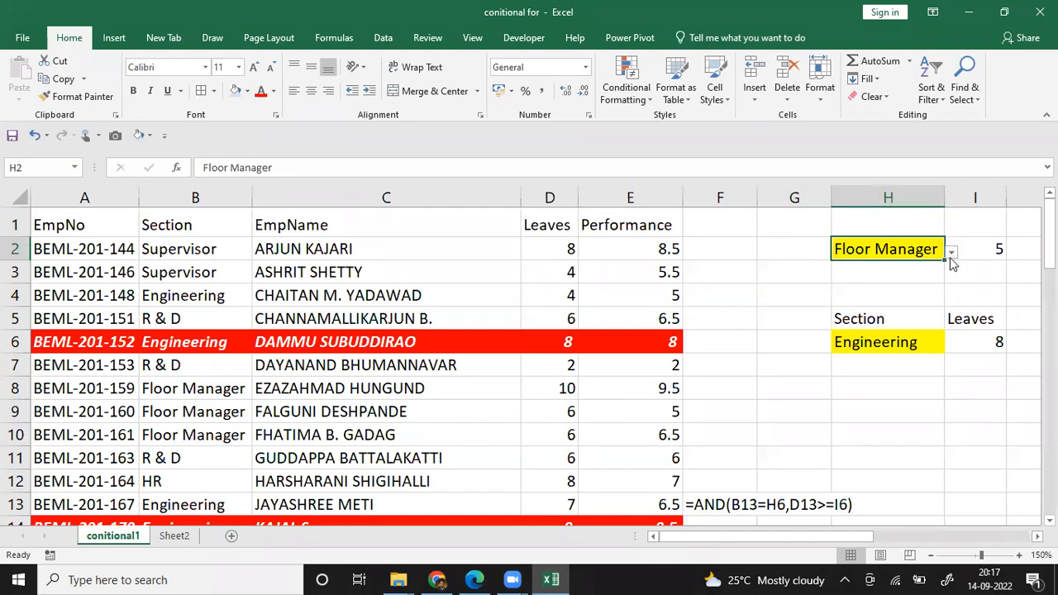
left_click(952, 255)
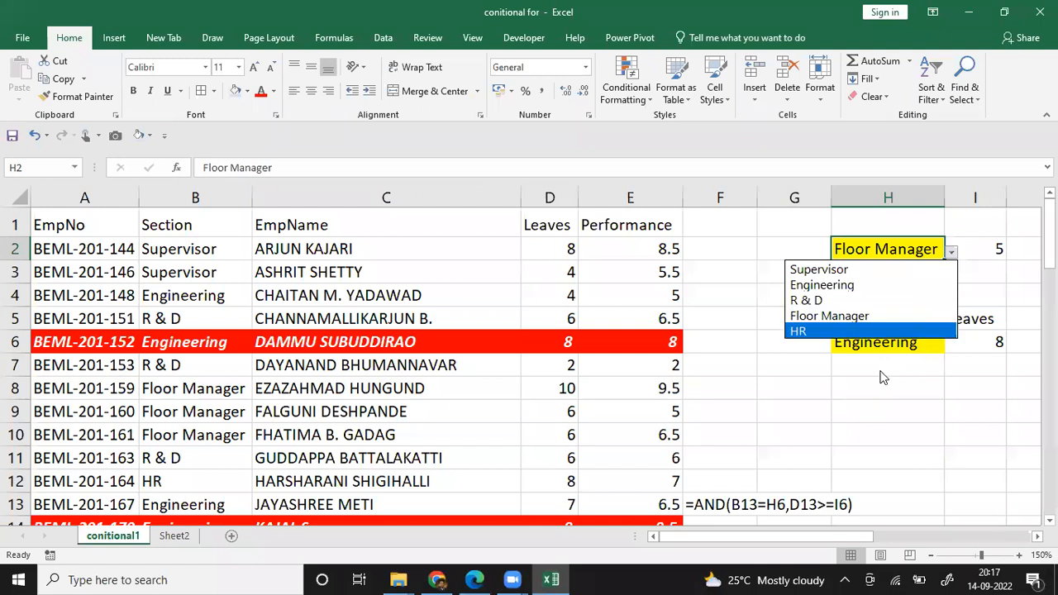
key("Escape")
Step: Set the Section criterion in H6 to R & D from its dropdown list
left_click(902, 341)
left_click(952, 345)
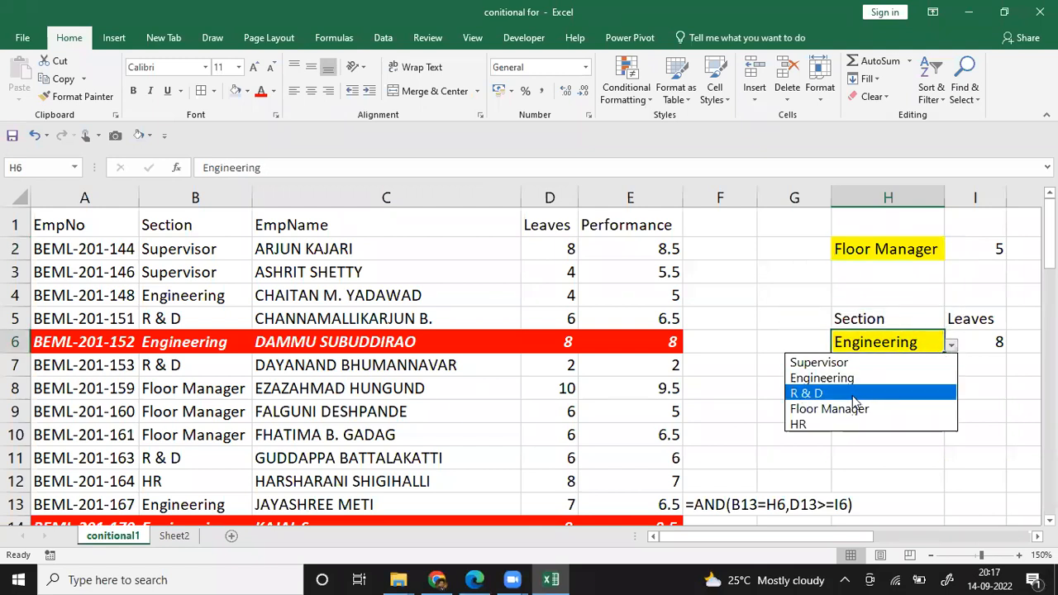
left_click(852, 394)
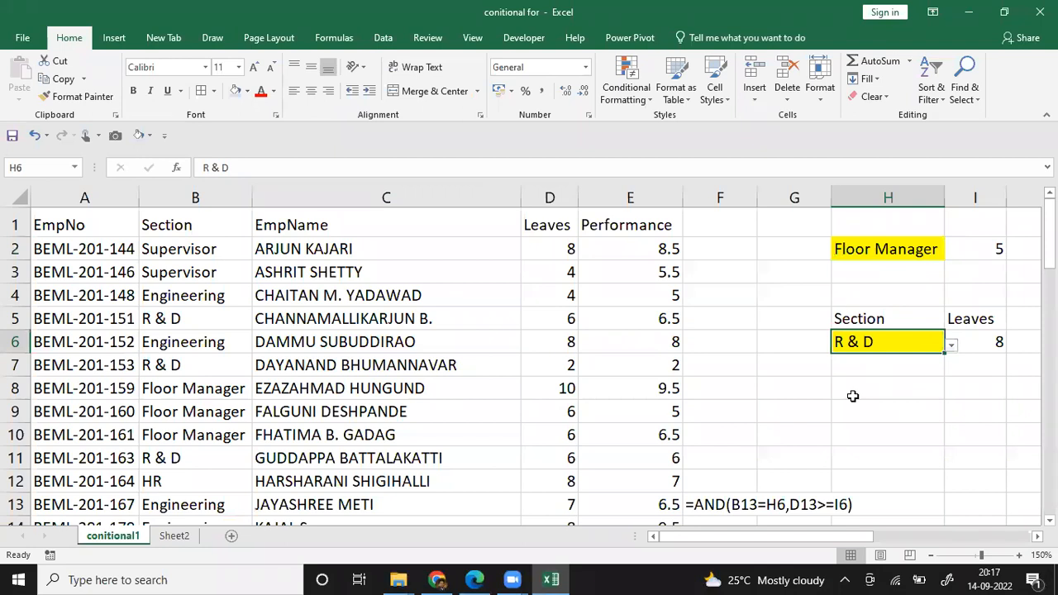
Step: Examine the employee rows for conditional highlighting under the R & D section and leaves criteria
left_click(393, 403)
key("Down")
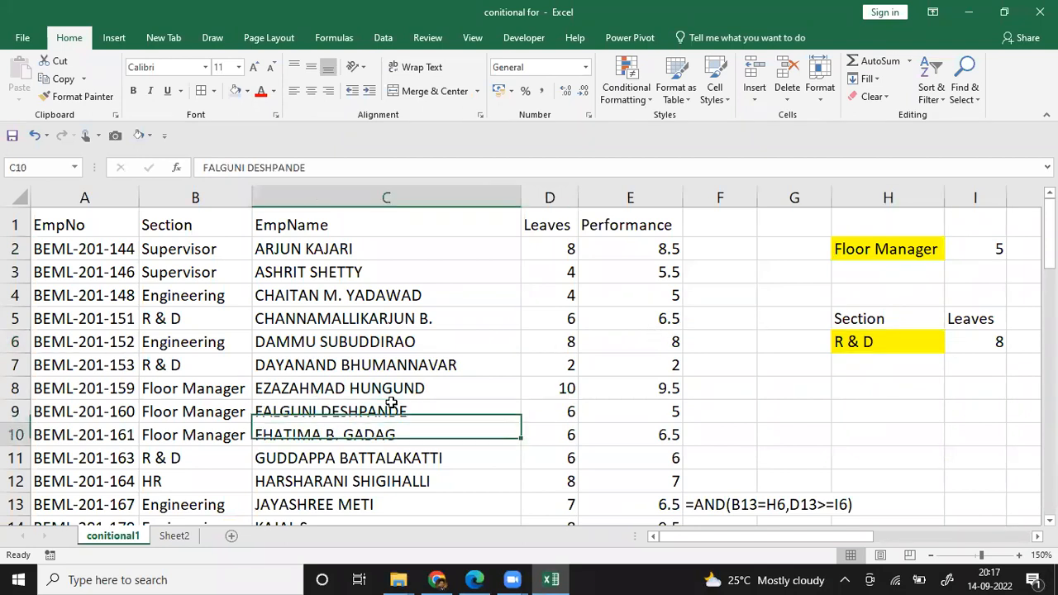
key("Down")
key("Down")
key("Down")
key("Down")
key("Down")
key("Down")
key("Down")
key("Down")
key("Down")
key("Down")
key("Down")
key("Down")
key("Down")
key("Down")
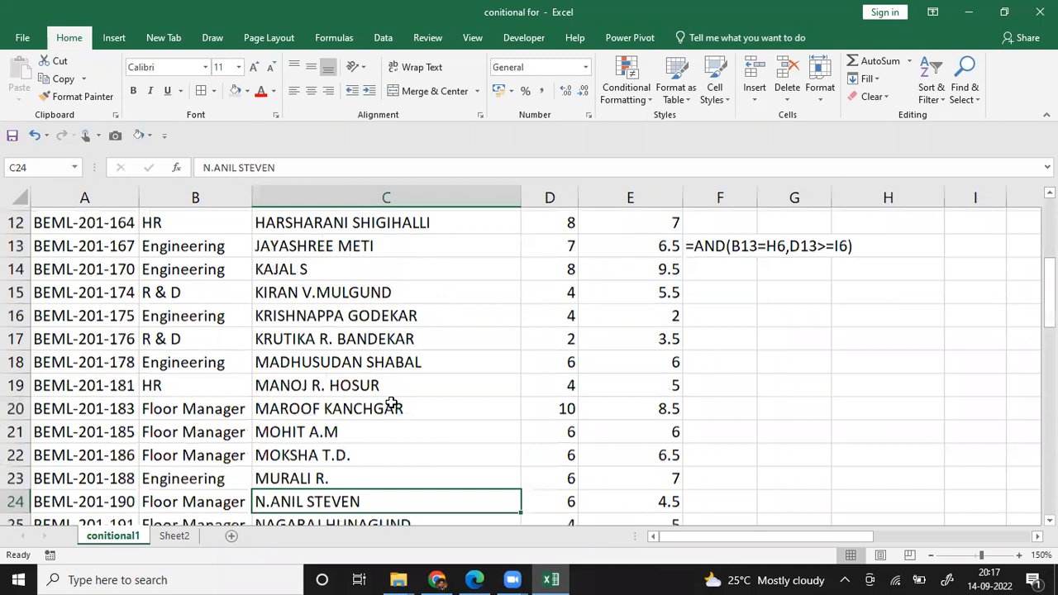
key("Down")
key("Down")
key("Down")
key("Up")
key("Up")
key("Up")
key("Up")
key("Up")
key("Up")
key("Up")
key("Up")
key("Up")
key("Up")
key("Up")
key("Up")
key("Up")
key("Up")
key("Up")
key("Up")
key("Up")
key("Up")
key("Up")
key("Up")
key("Up")
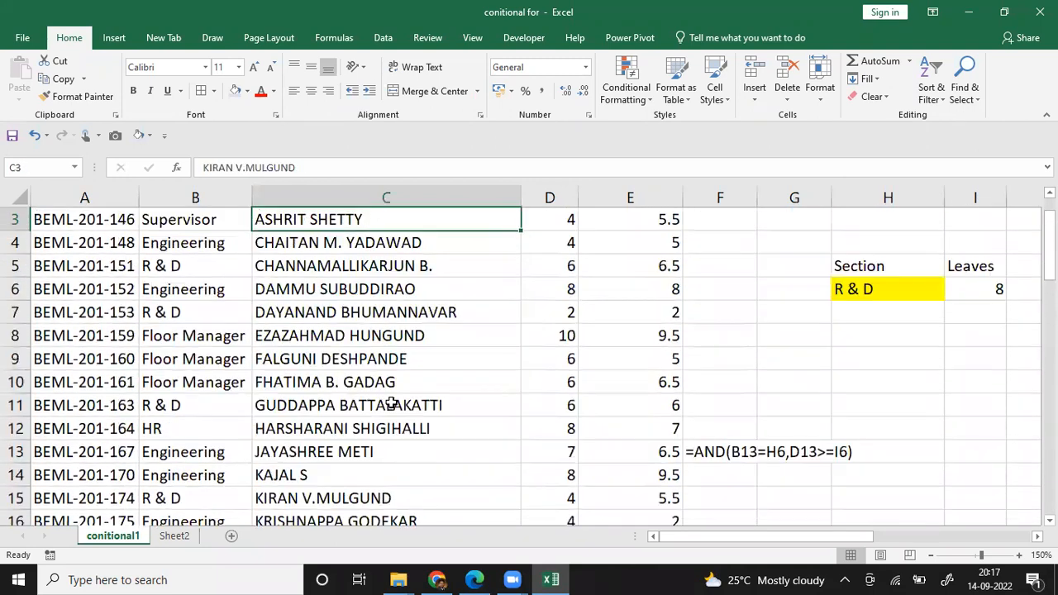
key("Up")
key("Up")
Step: Look over the criteria cells and the note on removing duplicates and creating a dropdown list
key("Right")
key("Right")
key("Right")
key("Right")
key("Right")
key("Right")
key("Right")
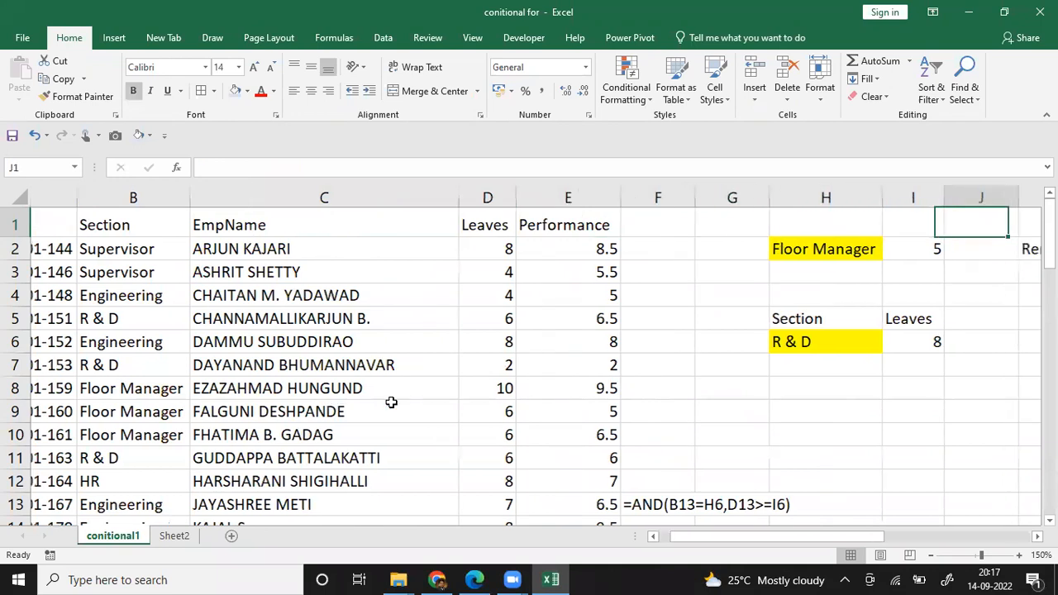
key("Right")
key("Right")
key("Right")
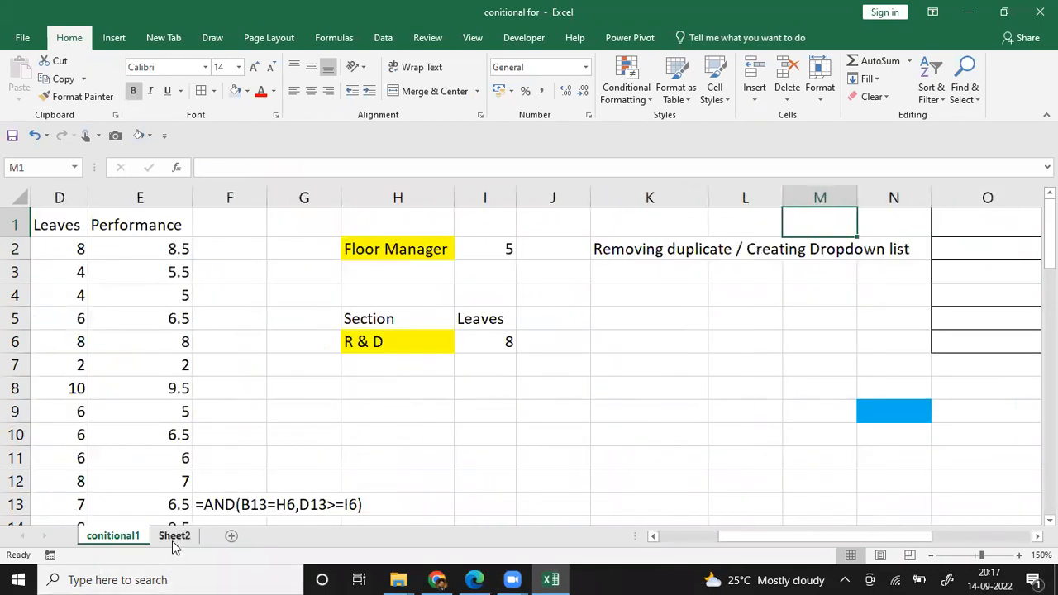
Step: Return to Sheet2 and review the SUMIFS formula in L2 and the SUBTOTAL formula text in H4
left_click(172, 541)
left_click(527, 325)
key("Up")
key("Up")
key("Up")
key("Up")
key("Right")
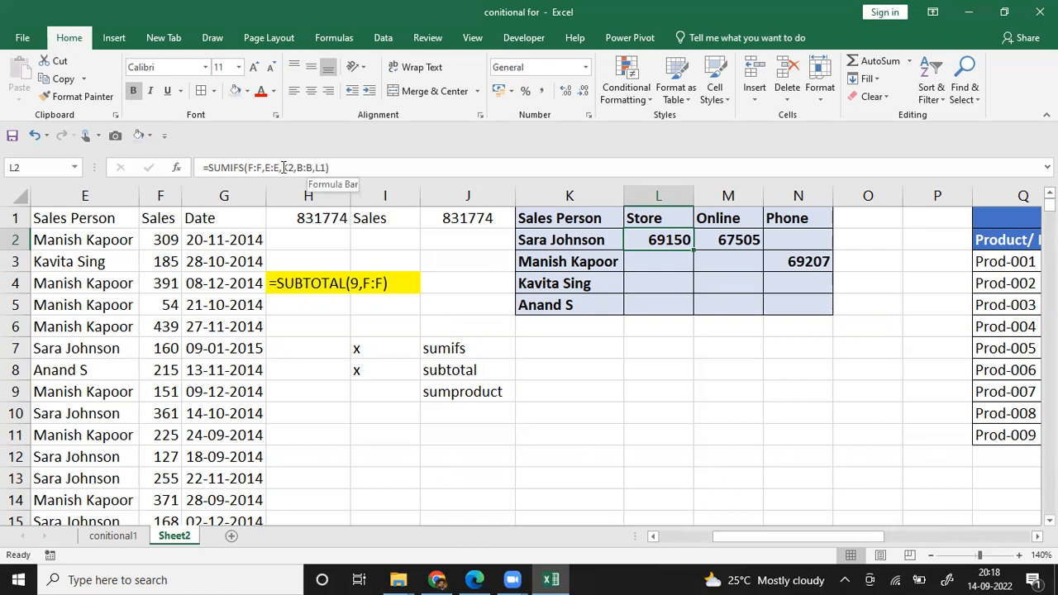
left_click(358, 276)
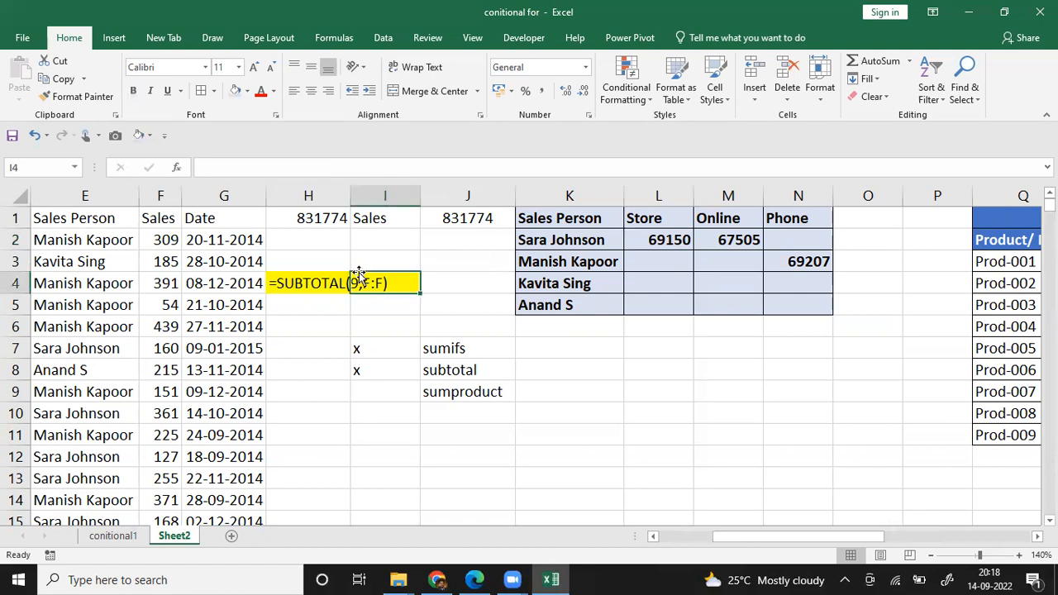
key("Left")
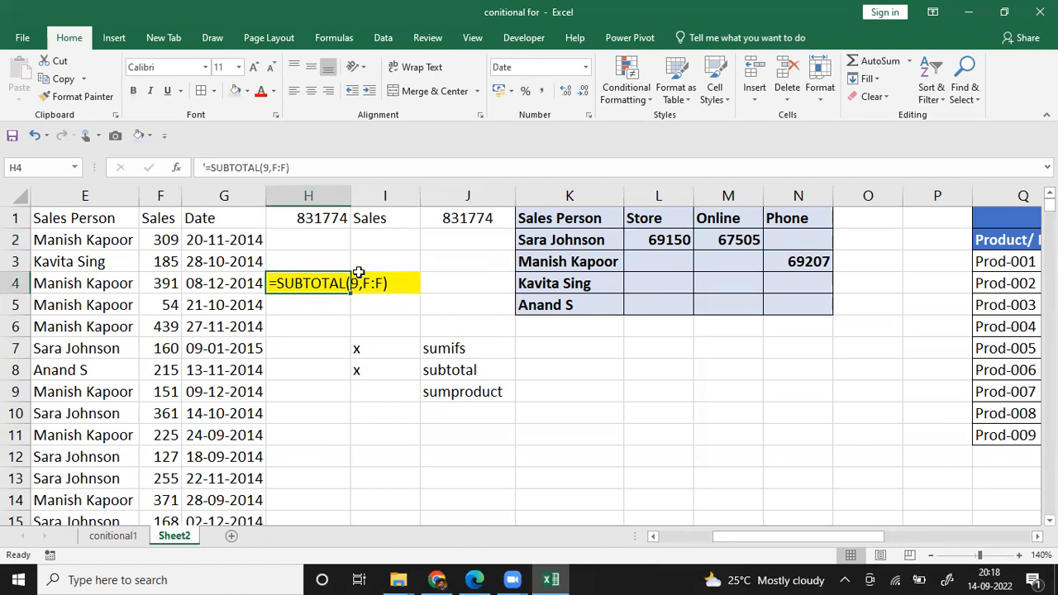
Step: Turn the SUMPRODUCT formula for Prod-002 in W4 into visible text by putting an apostrophe before its equals sign
key("Right")
key("Right")
key("Right")
key("Right")
key("Right")
key("Right")
key("Right")
key("Right")
key("Right")
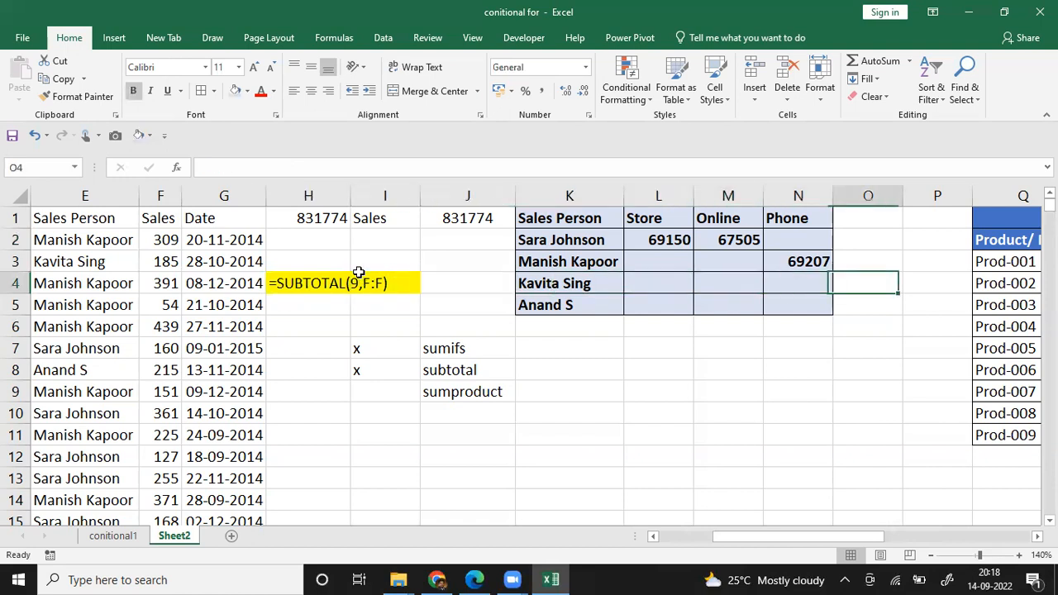
key("Right")
key("Right")
key("Right")
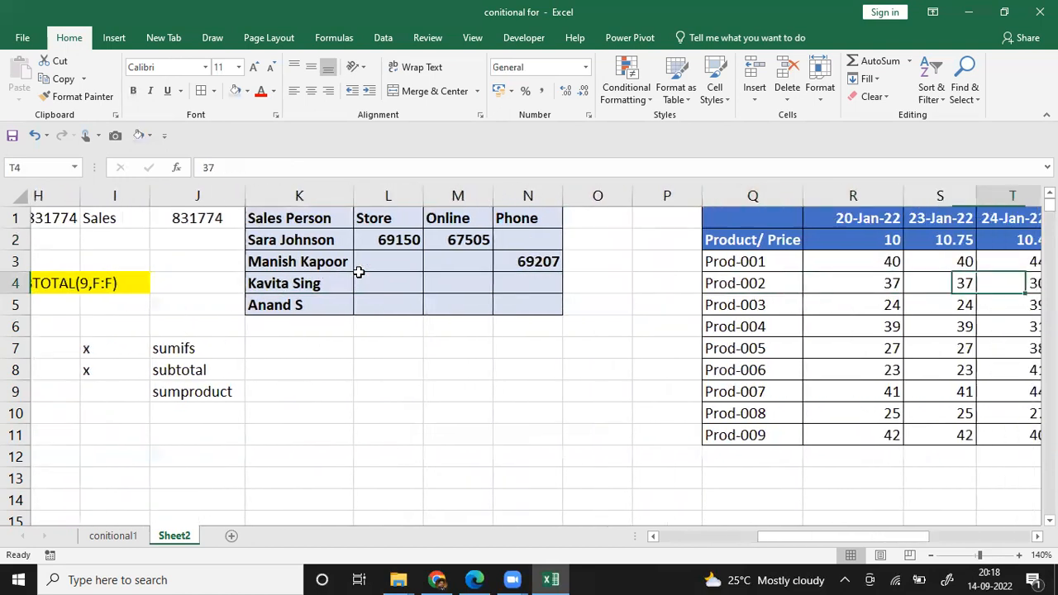
key("Right")
key("Right")
key("Right")
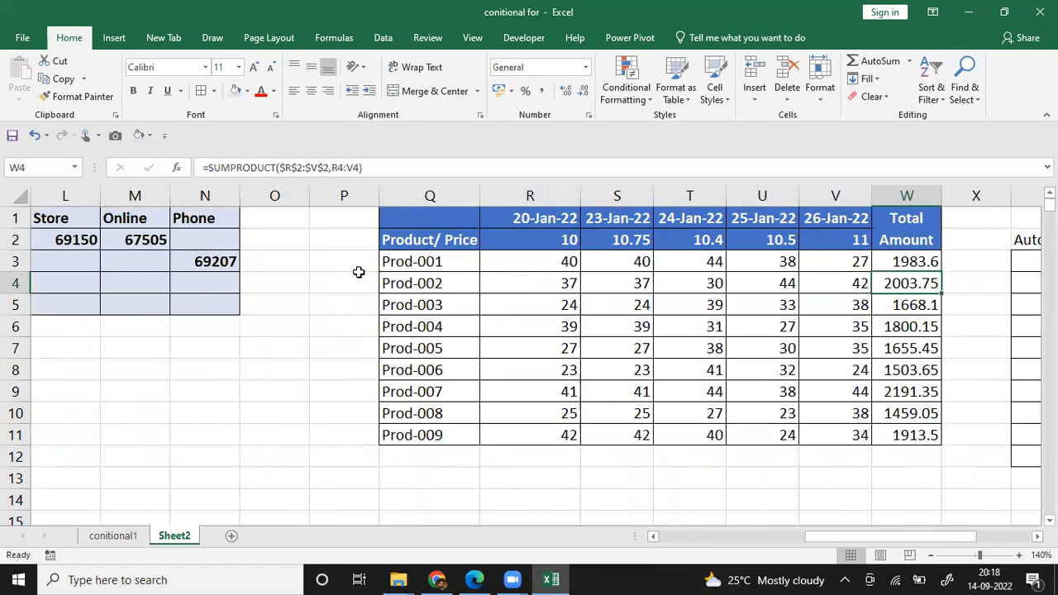
key("F2")
key("Left")
key("Left")
key("Left")
key("Left")
key("Left")
key("Left")
key("Left")
key("Left")
key("Left")
key("Left")
key("Left")
key("Left")
key("Left")
key("Left")
key("Left")
key("Left")
key("Left")
key("Left")
key("Left")
key("Left")
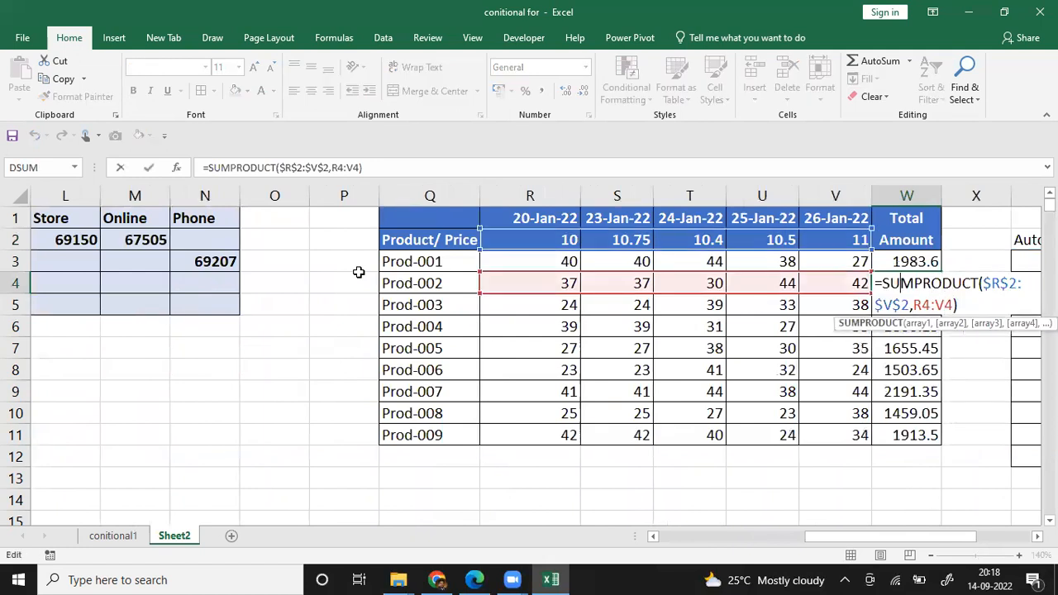
key("Left")
key("Left")
key("Left")
type("'")
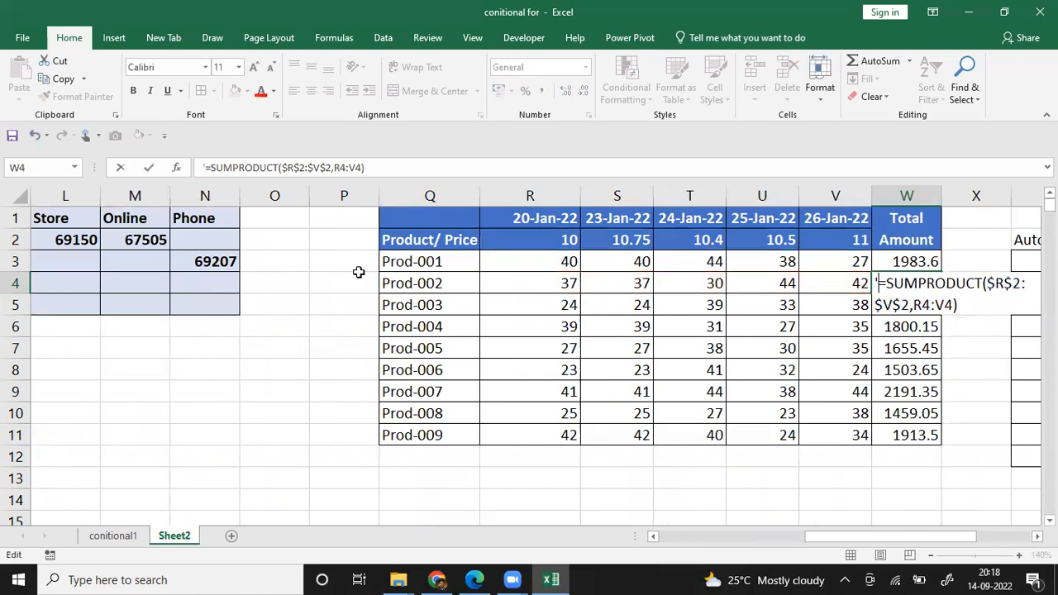
key("Return")
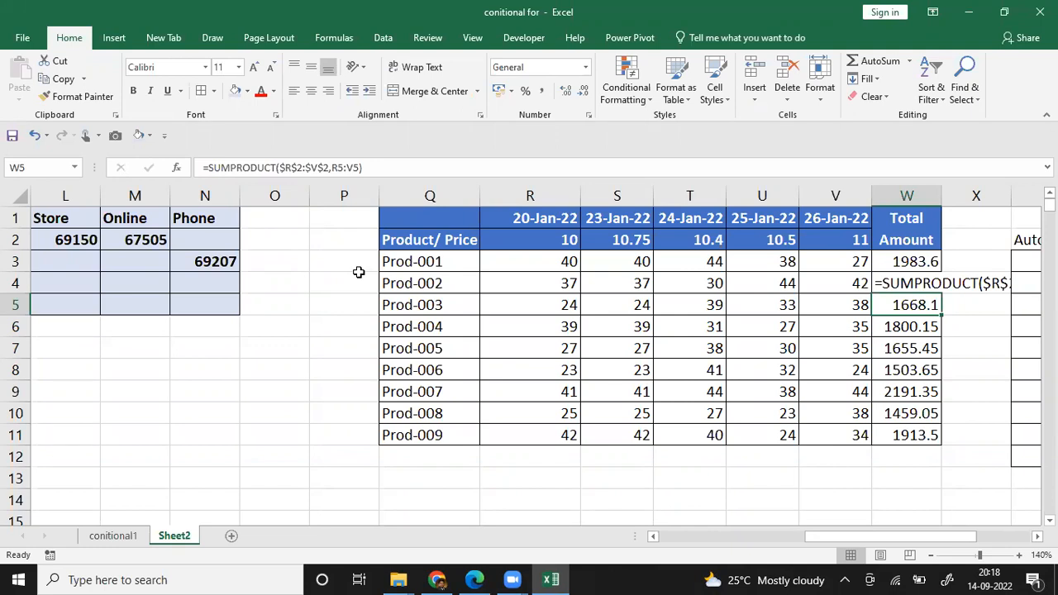
key("Down")
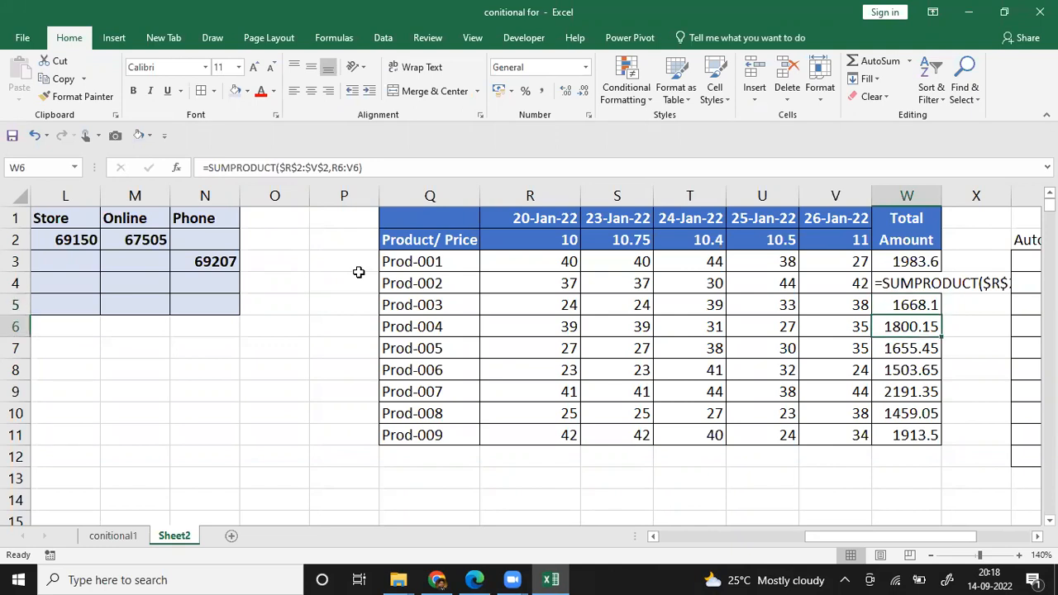